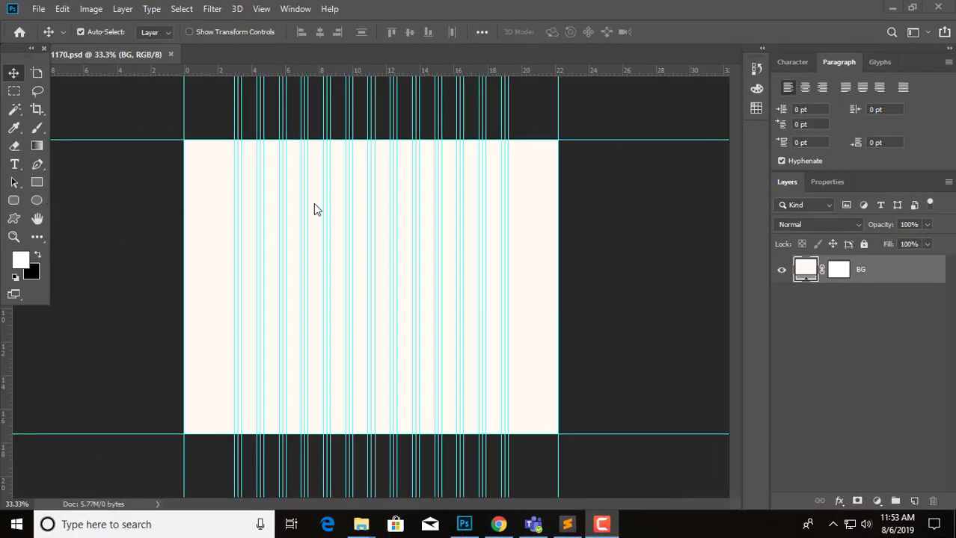
Draw a full-width header rectangle across the top of the page, filled red.
click(892, 7)
click(464, 524)
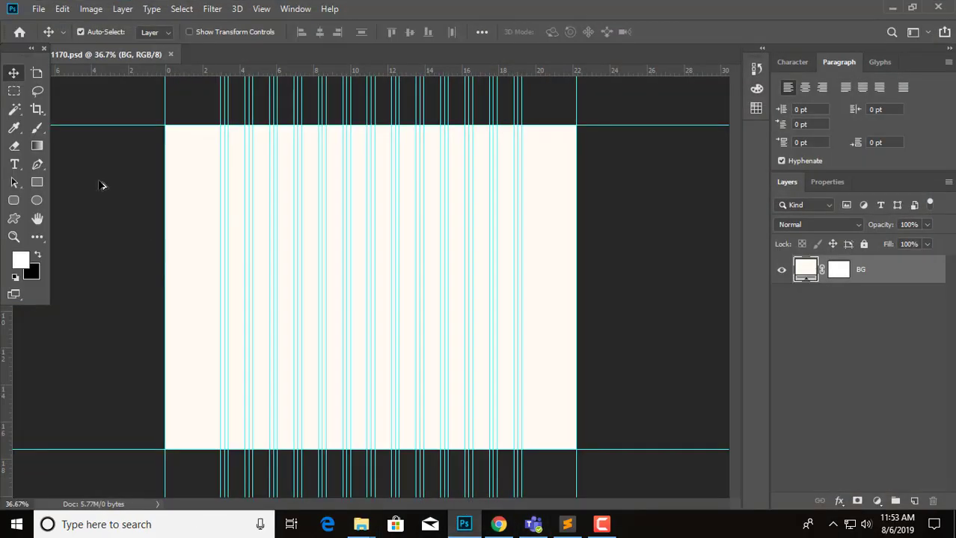
key(u)
drag(165, 126, 576, 153)
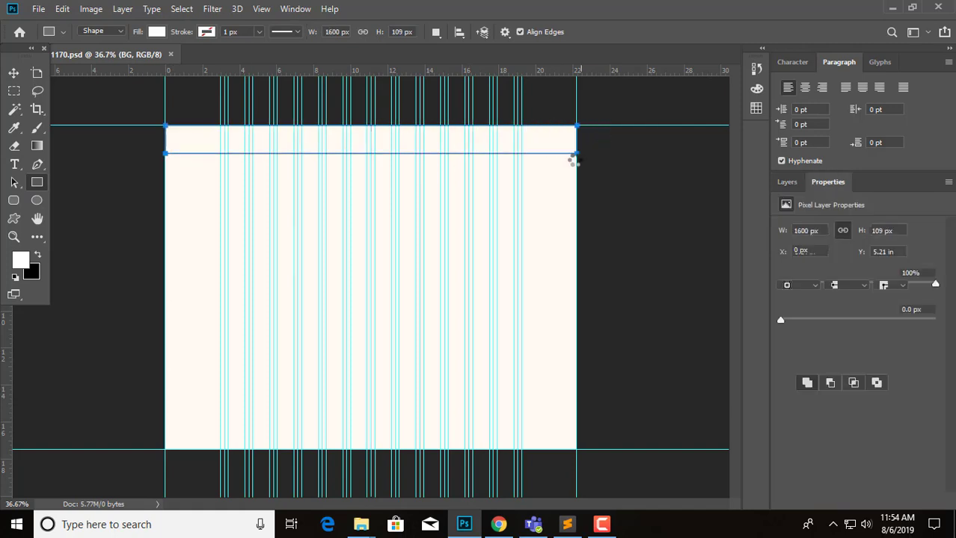
click(786, 270)
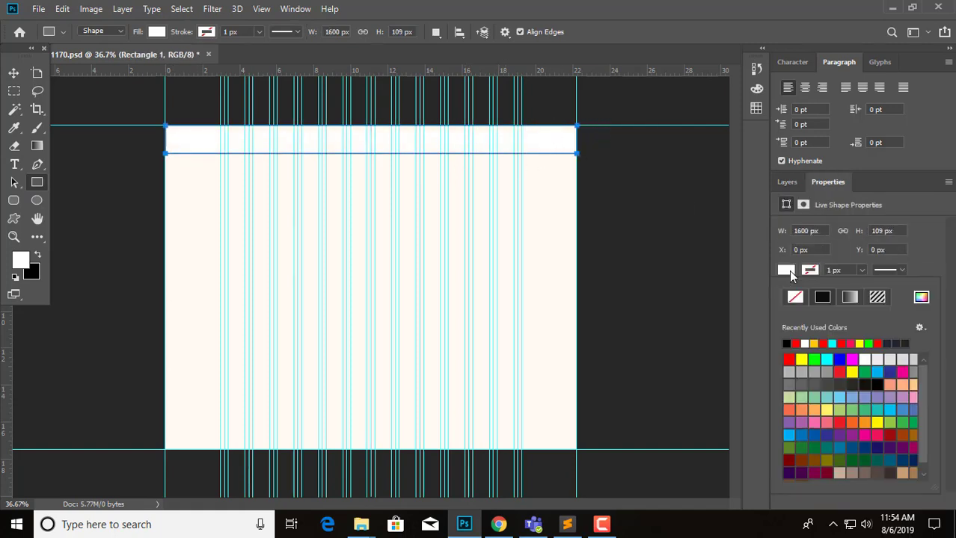
click(789, 360)
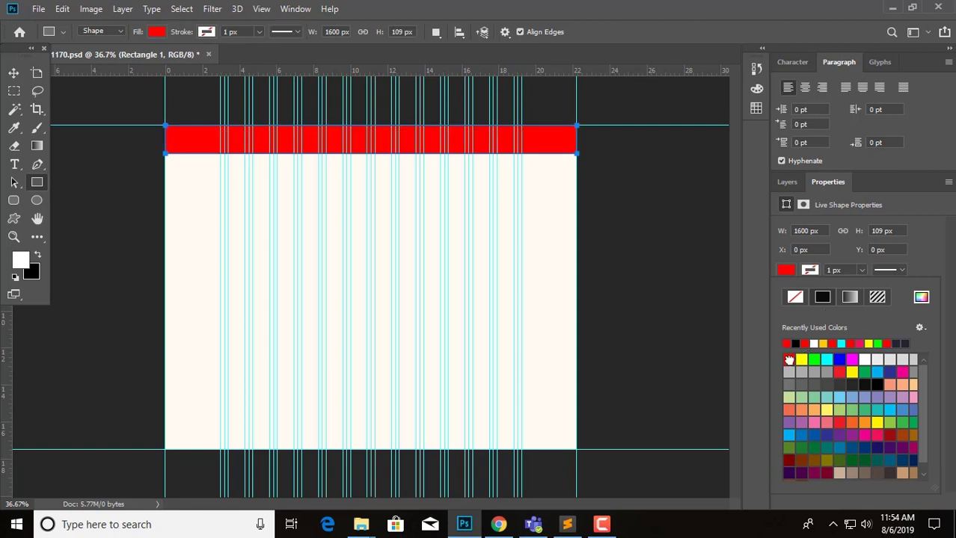
Change the header bar's fill colour to dark navy #011d2c.
key(v)
click(712, 183)
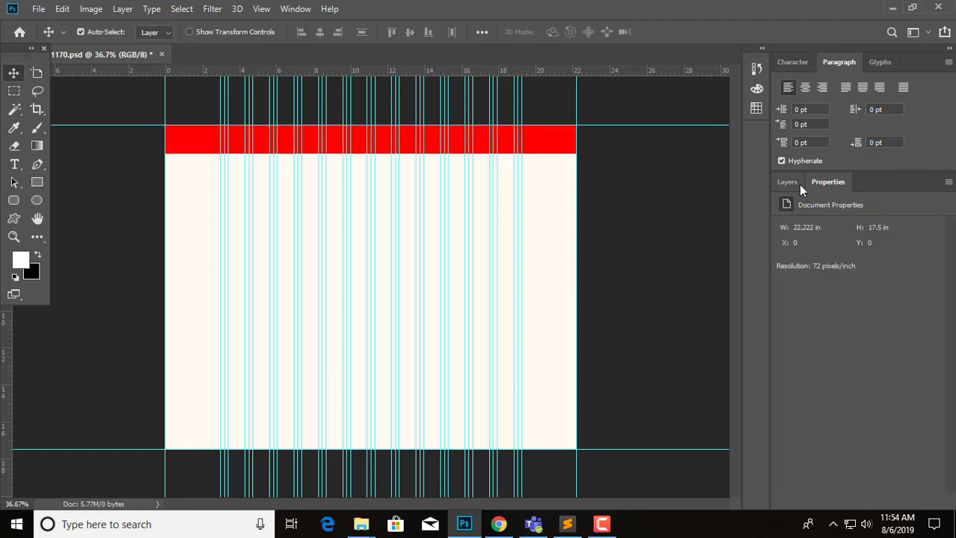
click(788, 182)
double_click(812, 274)
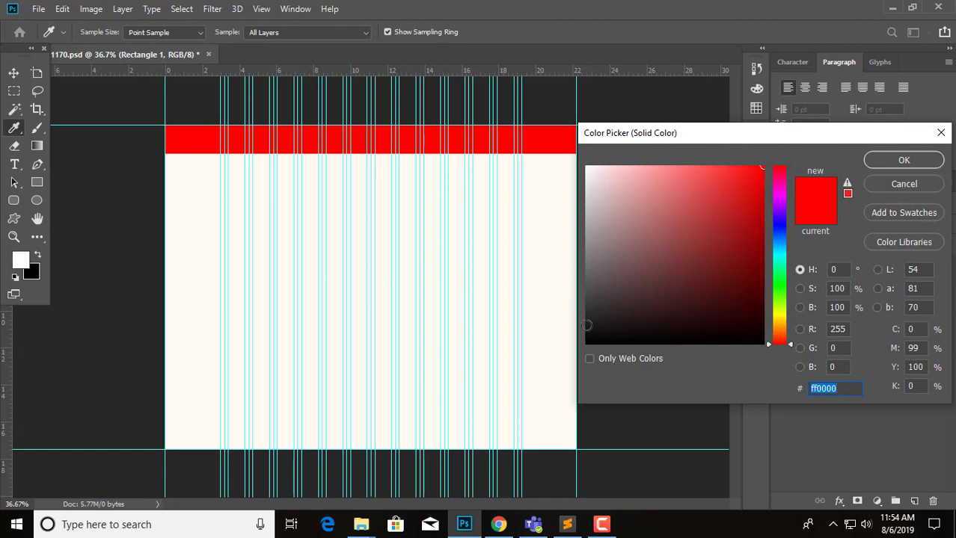
click(587, 326)
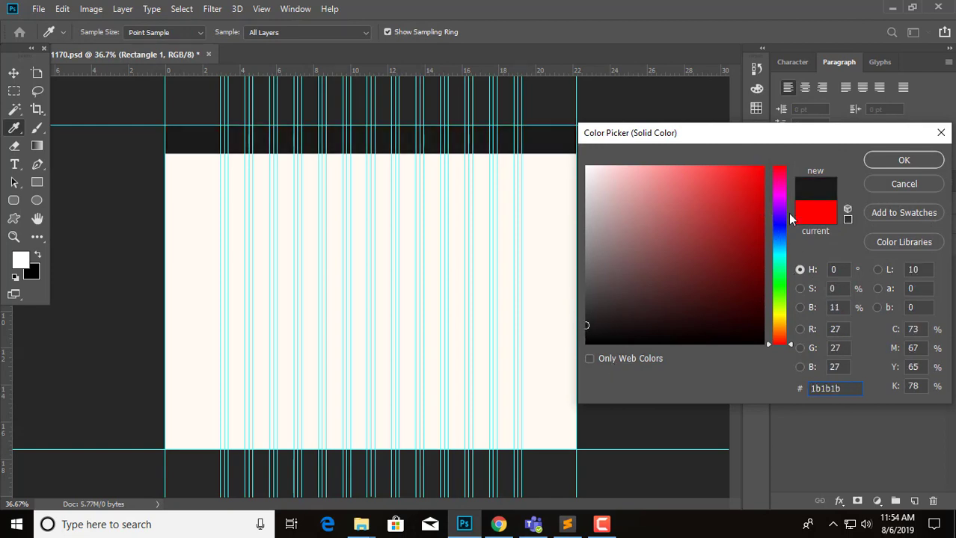
mouse_move(780, 224)
mouse_down()
mouse_move(780, 253)
mouse_move(777, 244)
mouse_up()
drag(757, 314, 759, 310)
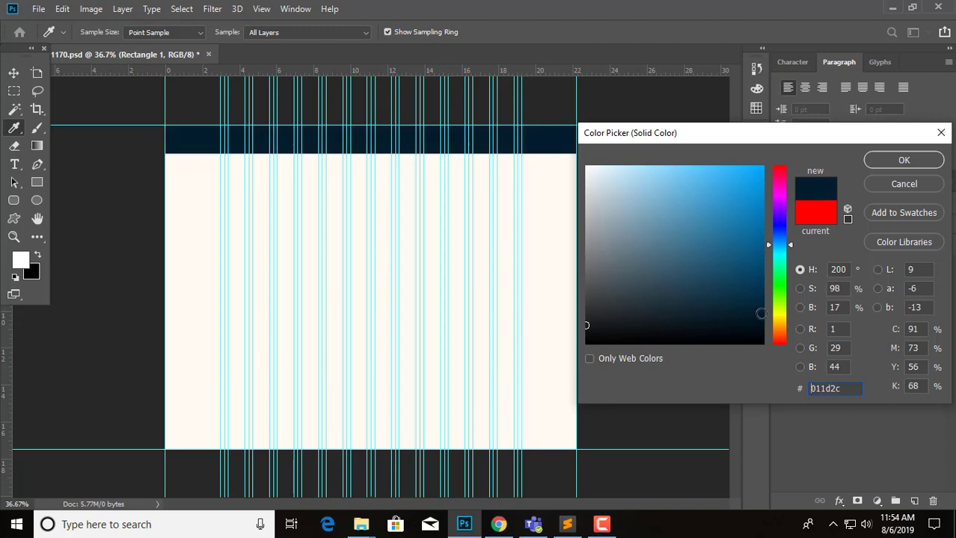
Confirm the navy fill and zoom in on the top of the page.
click(898, 162)
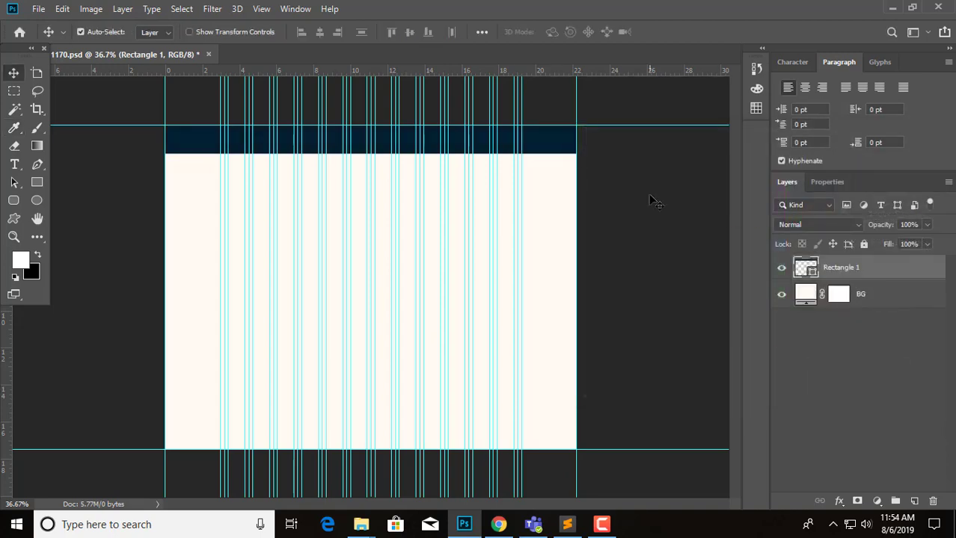
key(v)
scroll(207, 153, up, 3)
scroll(291, 168, up, 2)
scroll(292, 167, down, 1)
scroll(435, 264, down, 1)
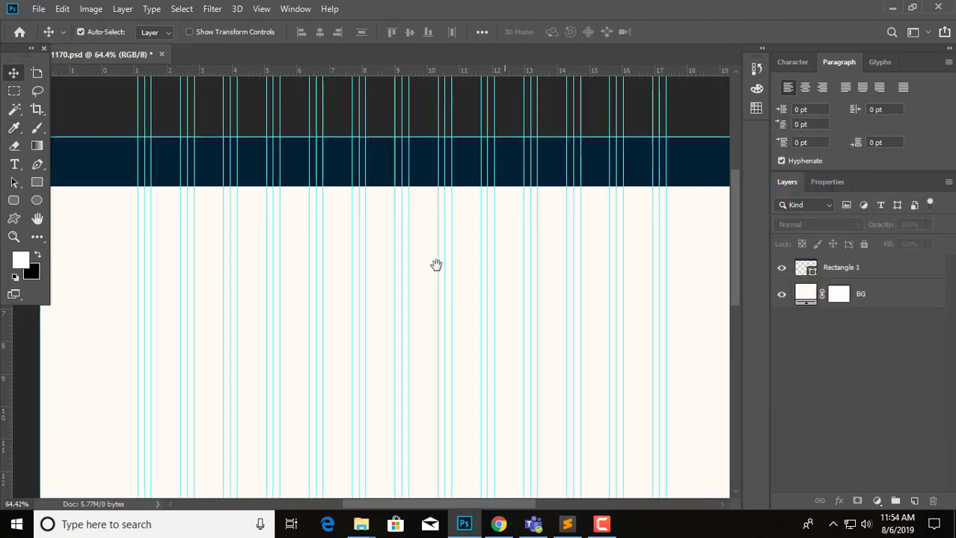
scroll(436, 265, down, 1)
scroll(435, 265, down, 1)
drag(418, 275, 418, 241)
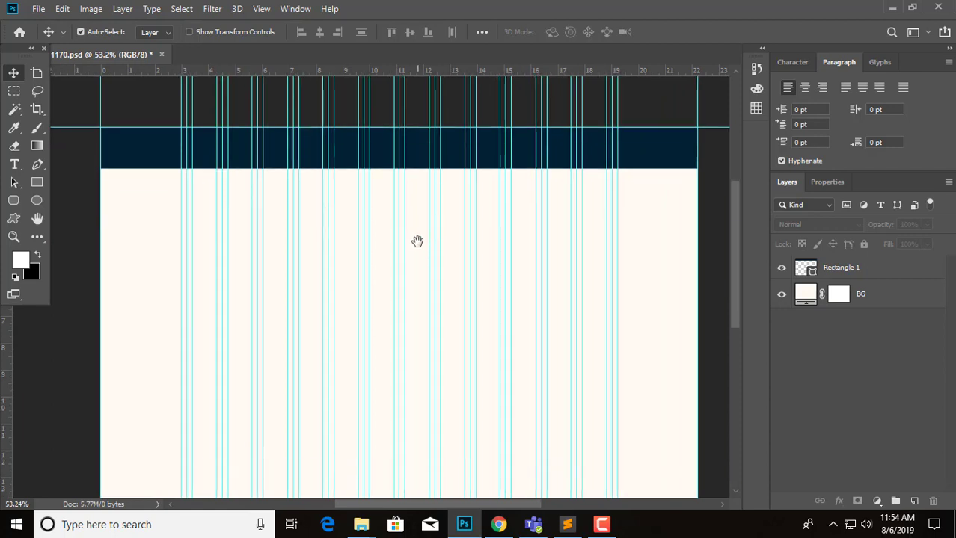
Shorten the navy header bar to about 90% of its height.
ctrl+click(640, 159)
key(ctrl+t)
drag(401, 169, 401, 165)
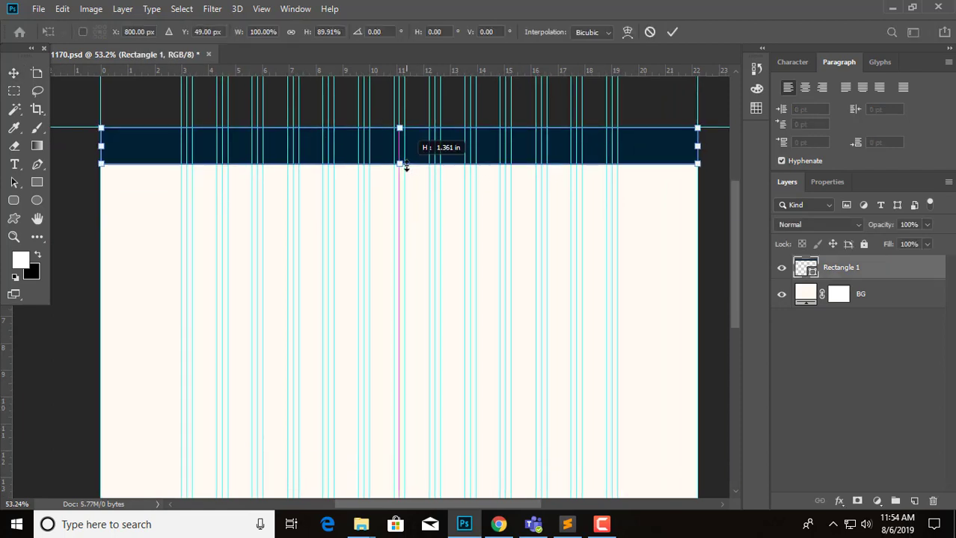
key(Return)
scroll(546, 219, up, 1)
Open the buildline images folder in File Explorer and select the BUILDLINE logo.
click(892, 7)
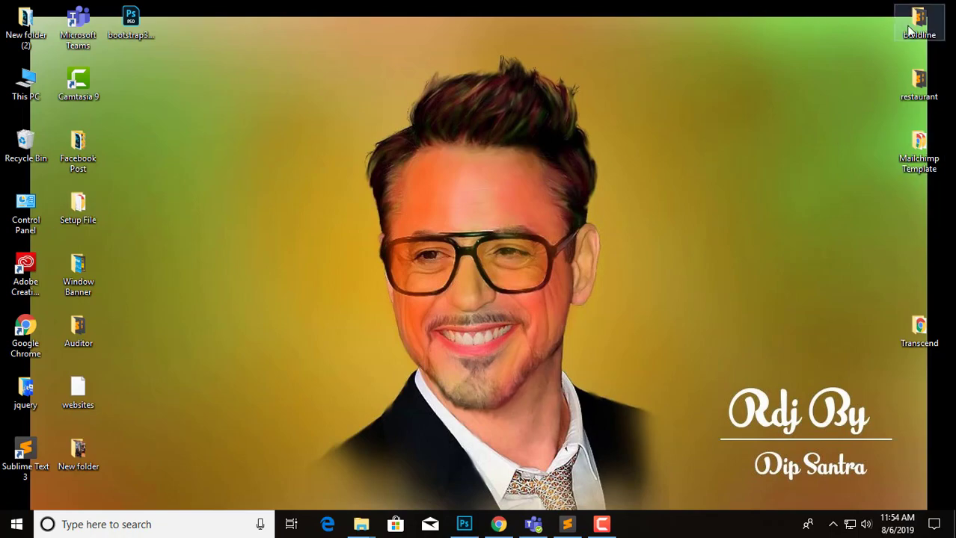
double_click(918, 21)
double_click(243, 184)
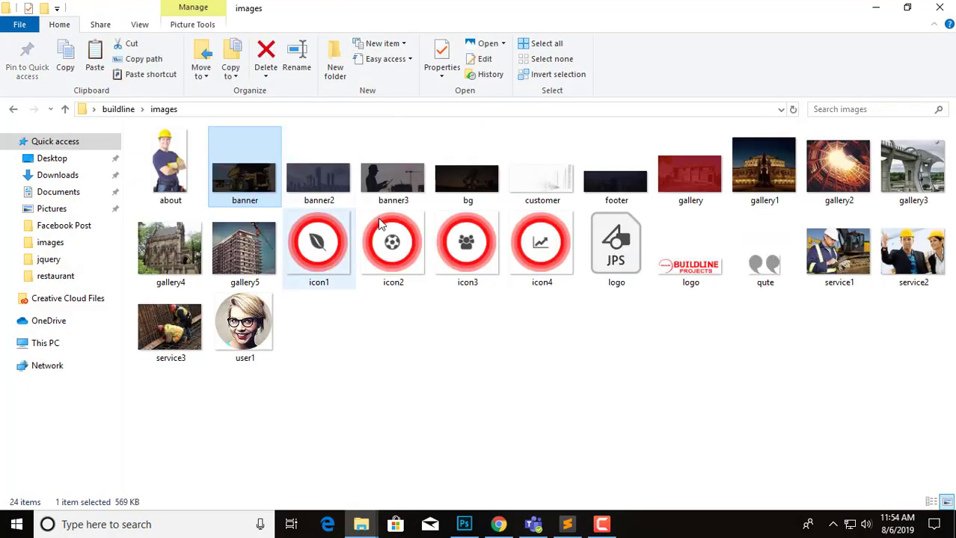
click(696, 288)
Place the BUILDLINE logo into Photoshop at the left end of the header bar.
drag(696, 292, 222, 153)
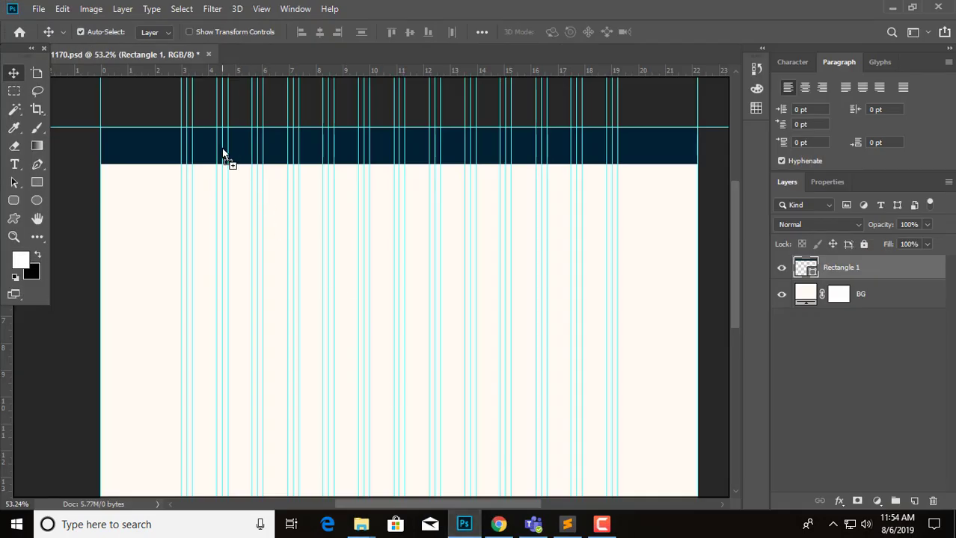
drag(219, 148, 234, 146)
key(Return)
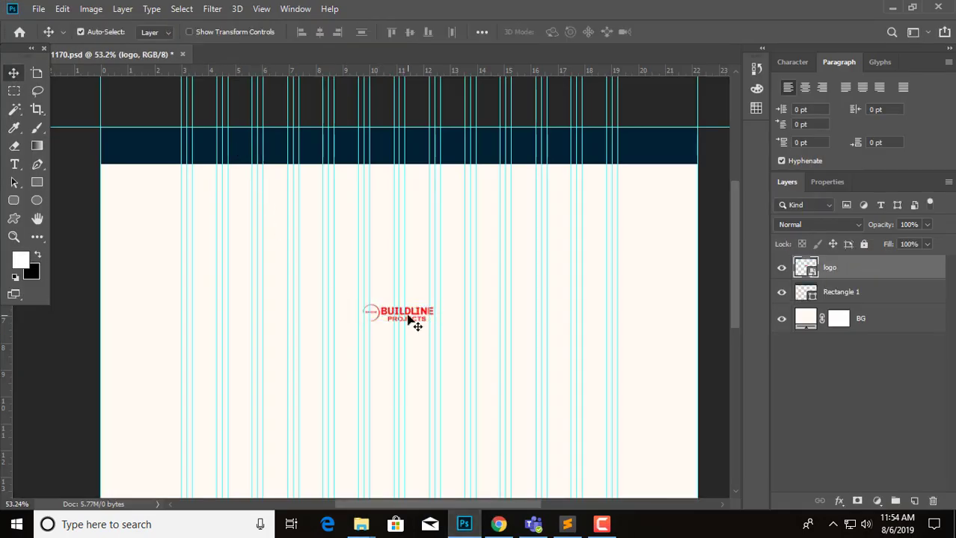
mouse_move(403, 315)
mouse_down()
mouse_move(260, 150)
mouse_move(236, 149)
mouse_up()
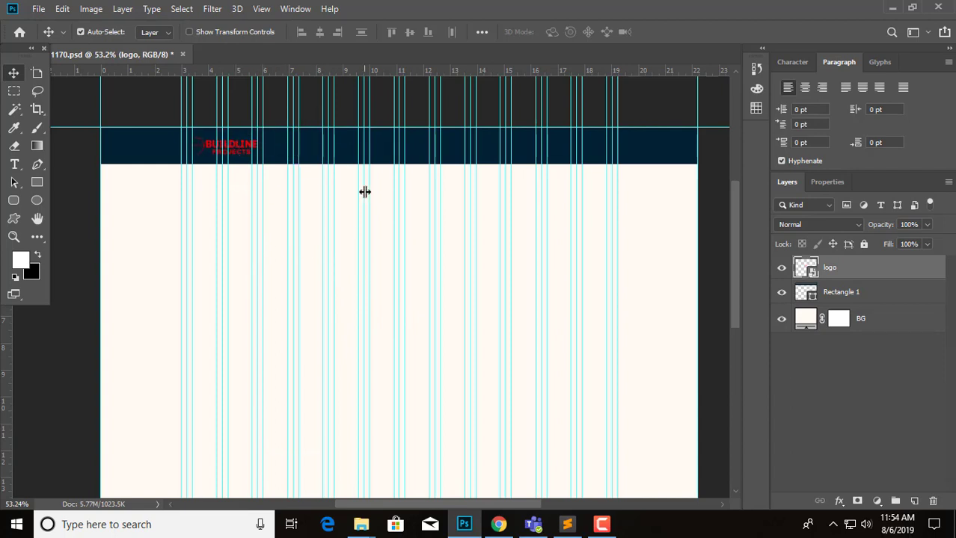
key(Left)
key(Left)
key(Left)
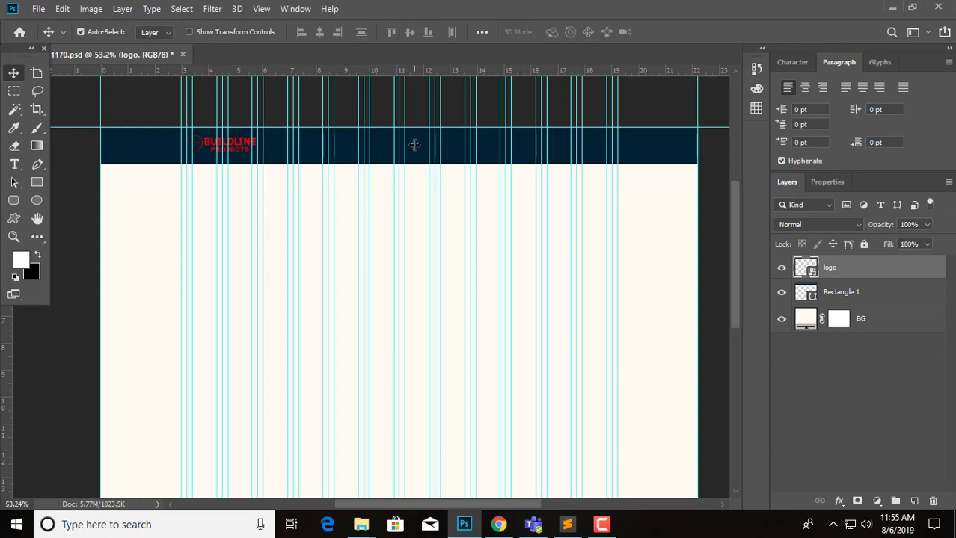
Start a HOME text line on the header bar in Chivo Thin.
click(15, 164)
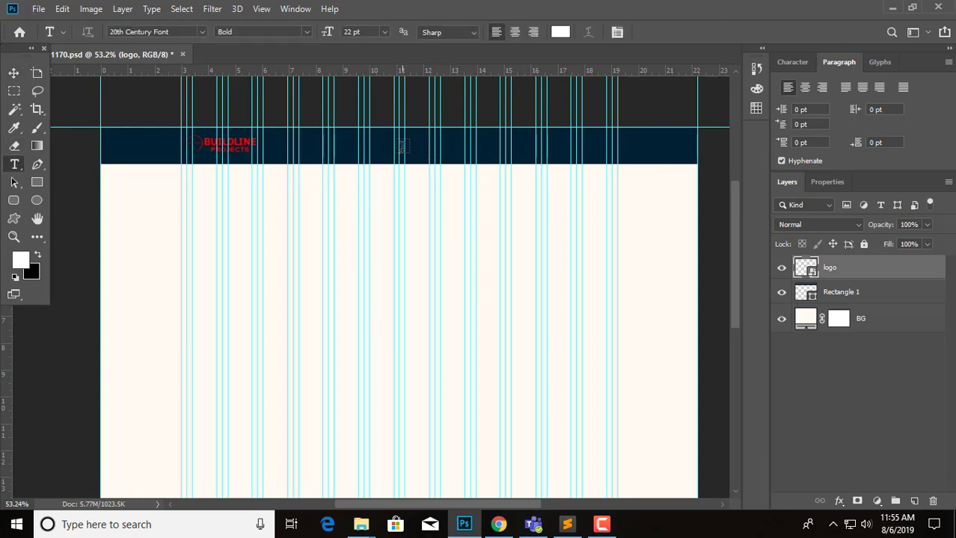
click(403, 146)
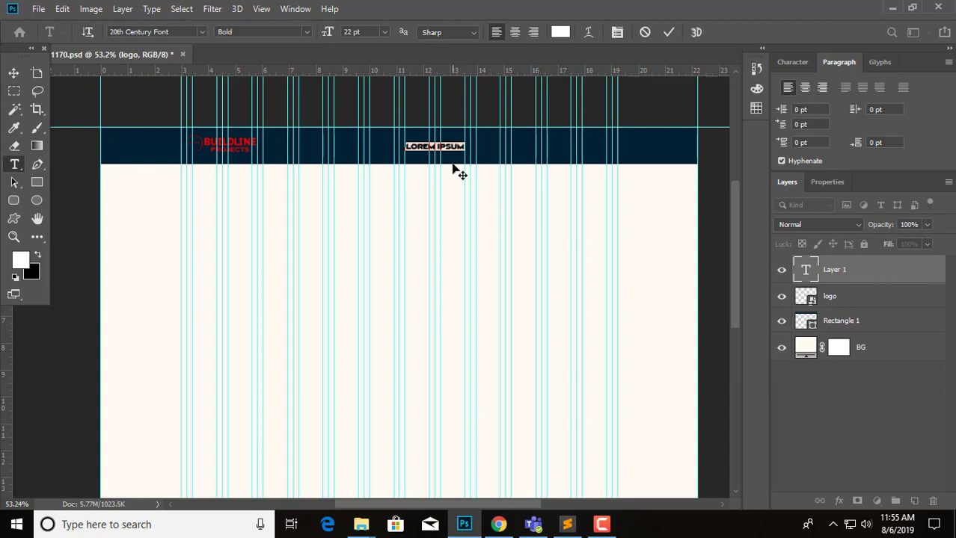
key(BackSpace)
text(HOME)
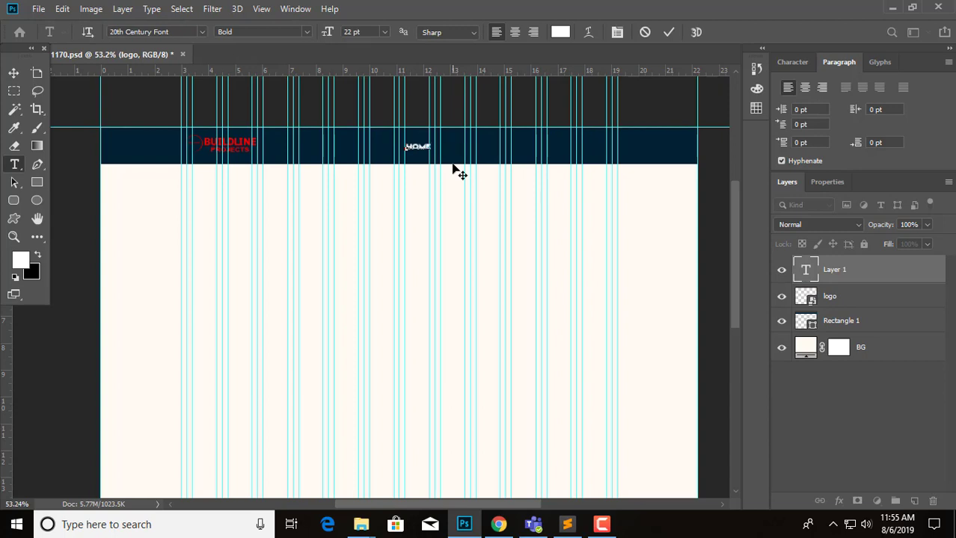
key(ctrl+a)
click(187, 31)
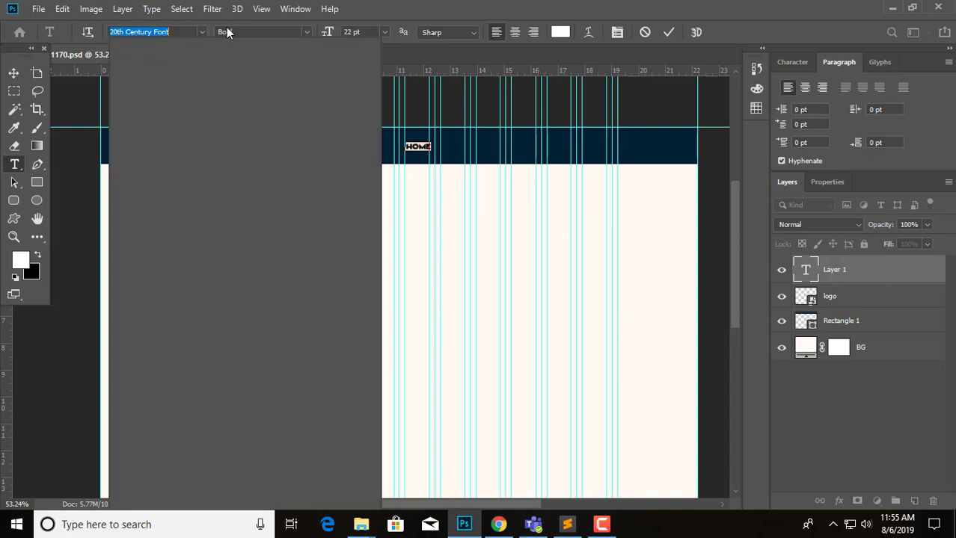
text(chi)
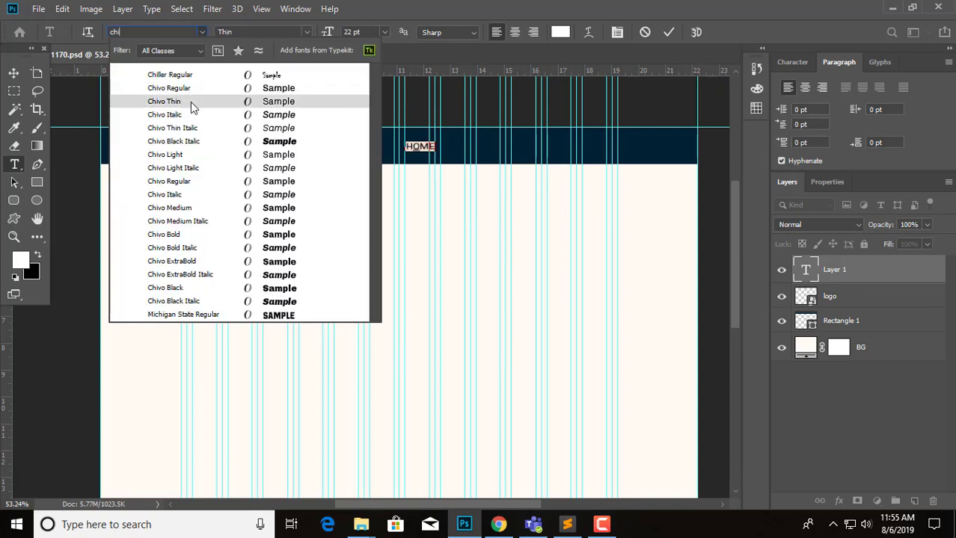
click(192, 104)
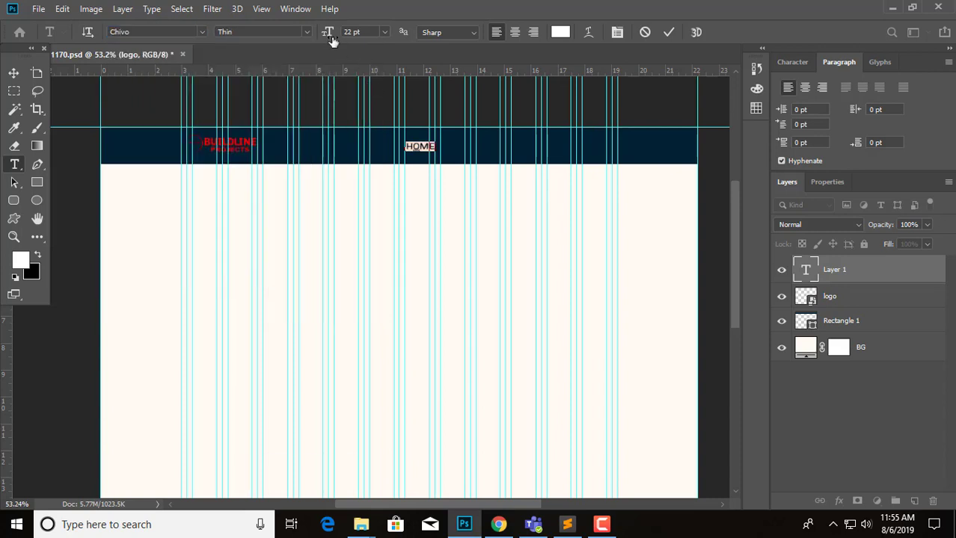
Add the remaining menu items ABOUT, SERVICES, WORK and CONTACT after HOME.
key(Right)
key(shift+Left)
key(shift+Left)
key(shift+Left)
key(shift+Left)
key(ctrl+shift+Left)
key(Right)
text(ABOU)
text(T)
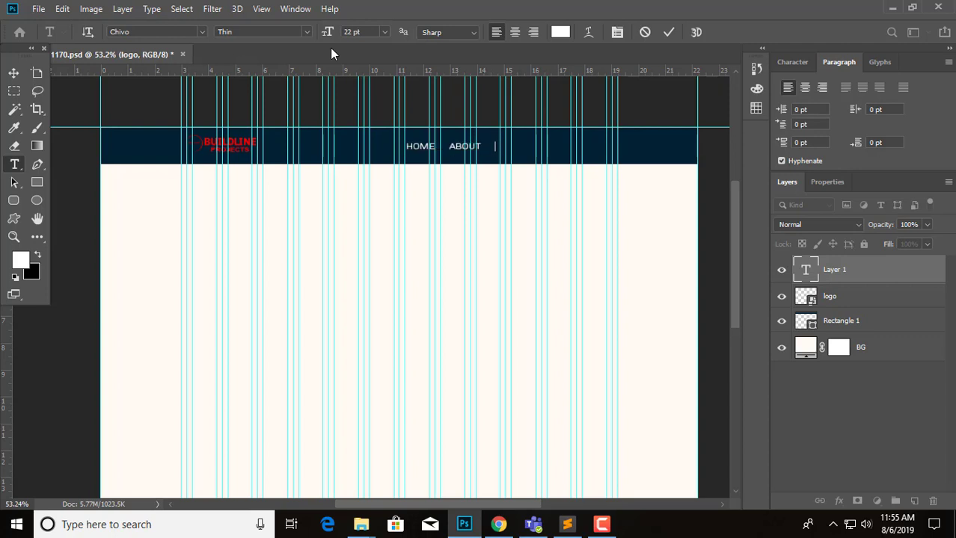
key(BackSpace)
key(BackSpace)
text(VICES)
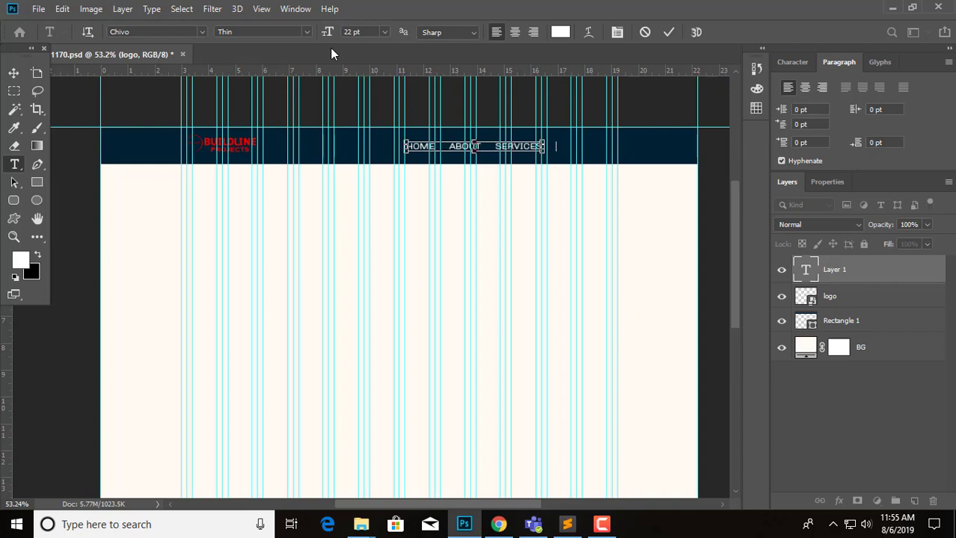
key(Home)
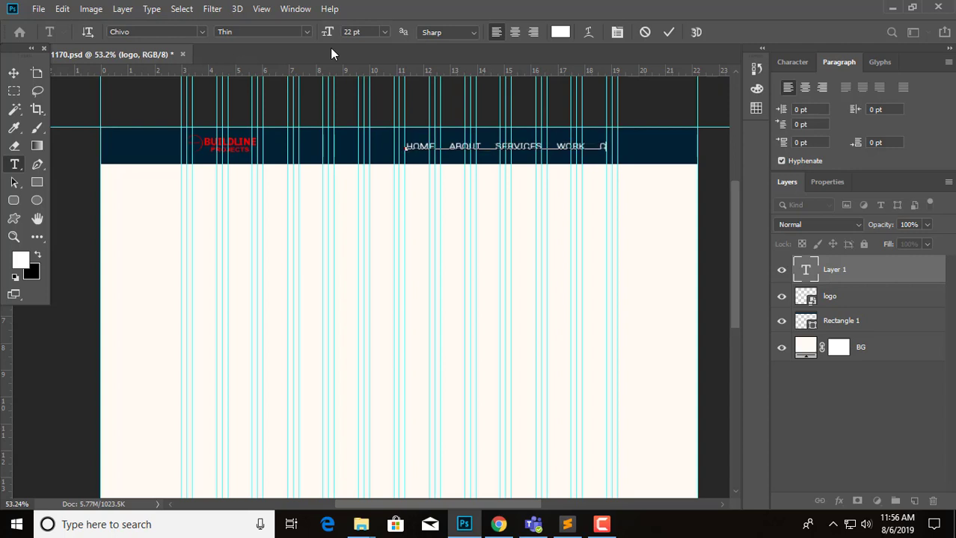
Set the whole navigation line to 20 pt and commit it.
key(ctrl+a)
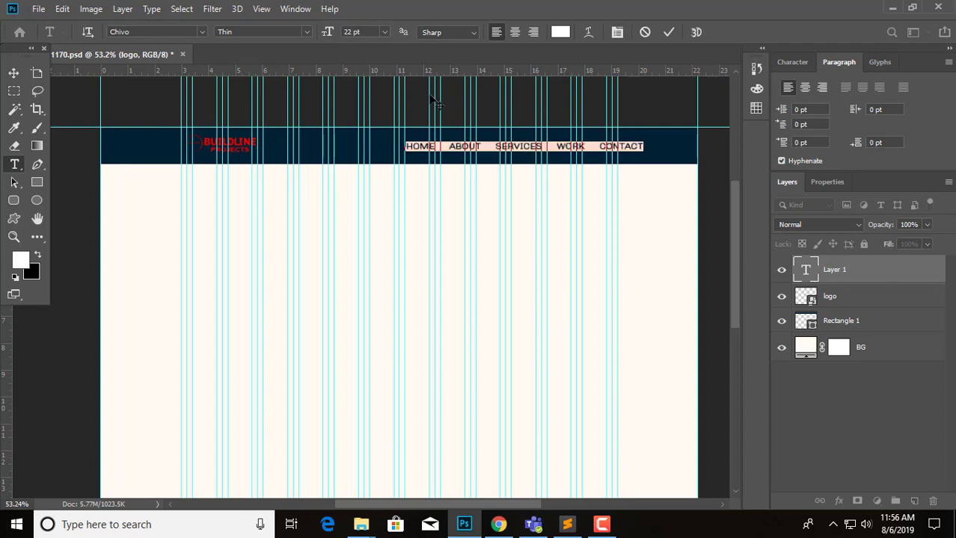
key(Down)
key(Down)
key(Down)
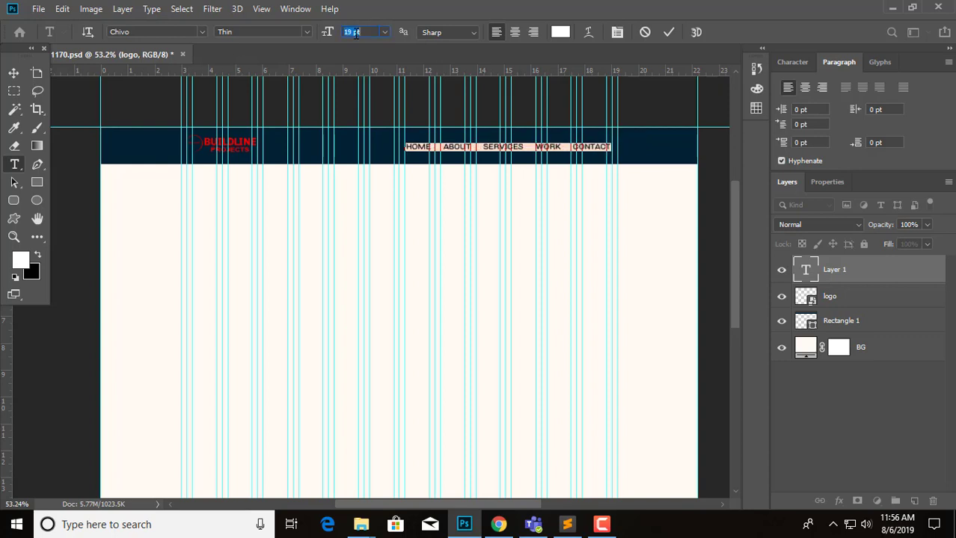
key(Up)
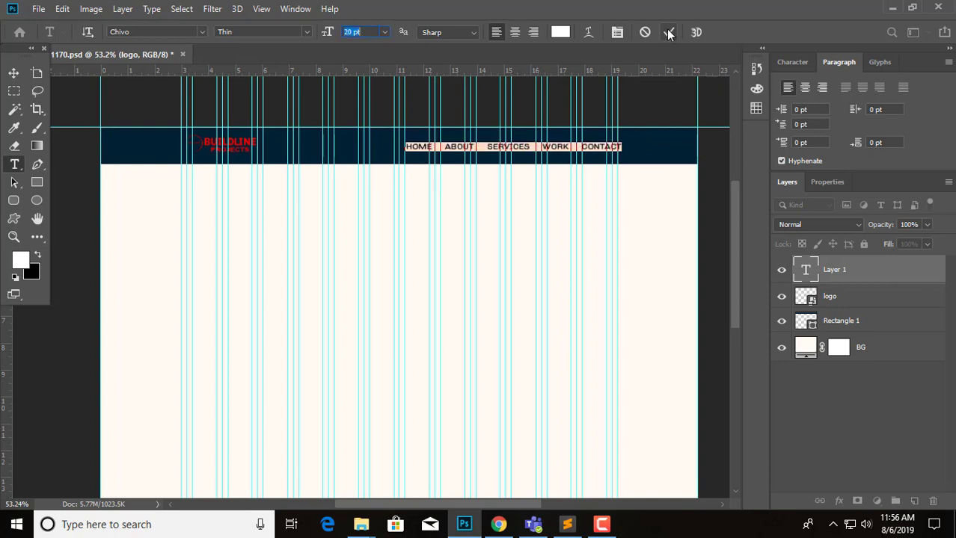
click(668, 32)
click(13, 72)
Show the layout guides again and shift the navigation links slightly left.
key(ctrl+semicolon)
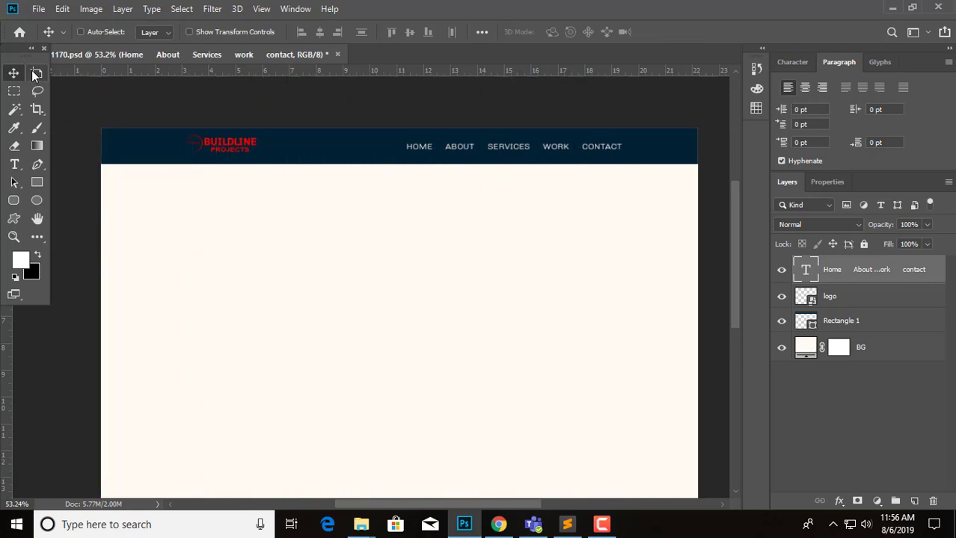
scroll(430, 180, down, 2)
scroll(430, 180, up, 1)
scroll(430, 179, up, 1)
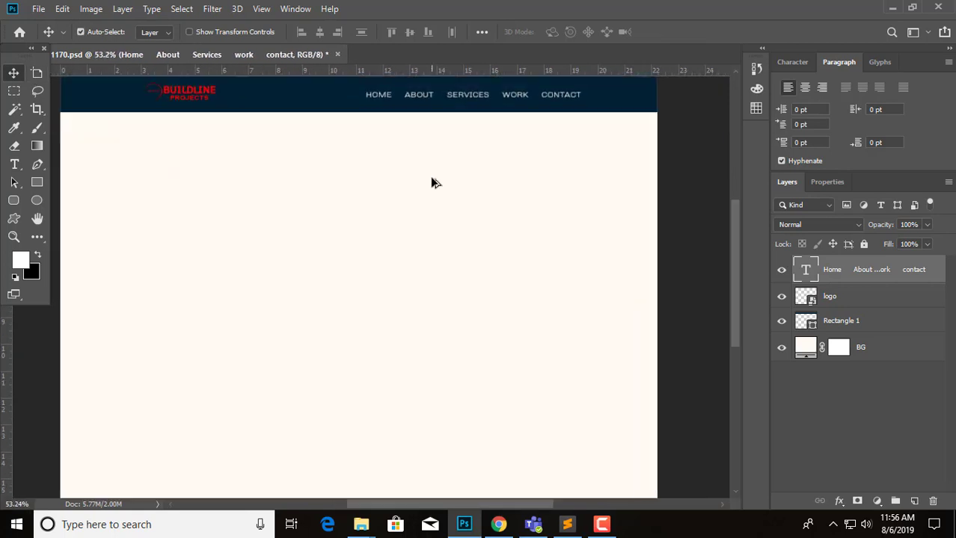
drag(431, 183, 463, 220)
key(ctrl+semicolon)
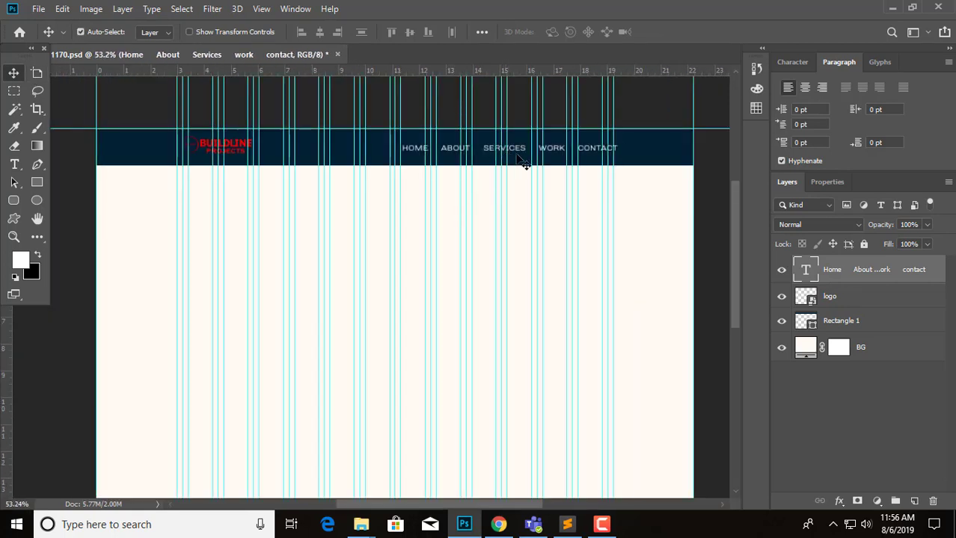
drag(593, 154, 593, 153)
scroll(428, 194, down, 2)
scroll(429, 194, up, 1)
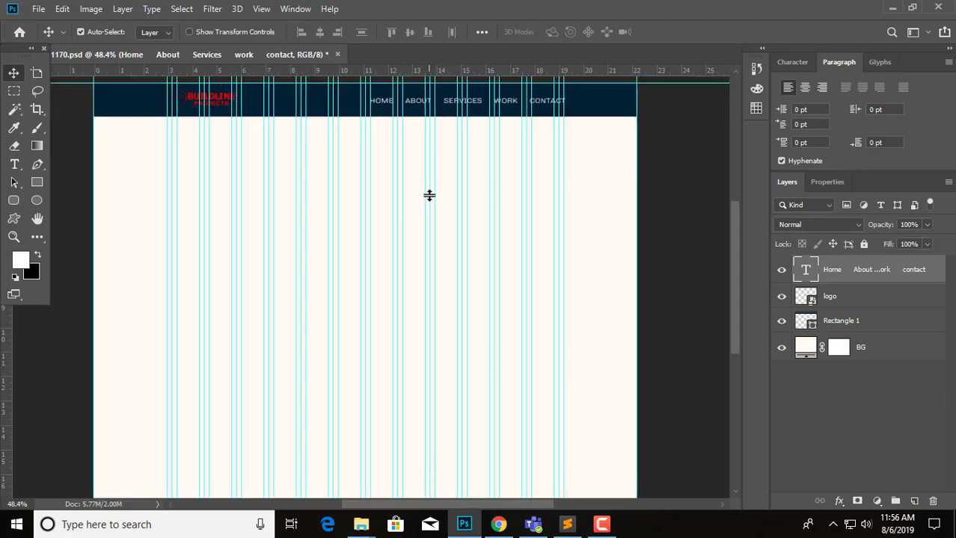
scroll(428, 196, down, 1)
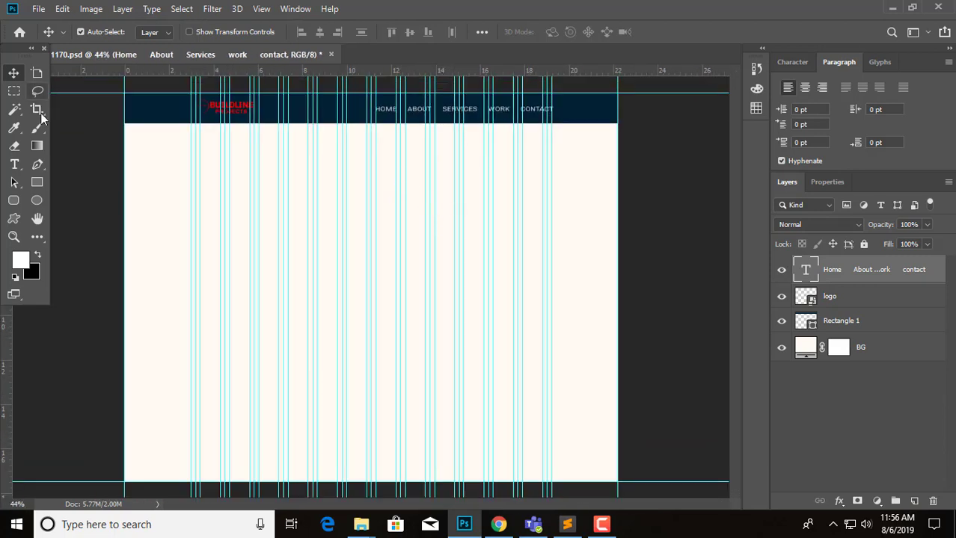
click(38, 184)
Draw a 1600 × 598 px rectangle under the header and fill it black.
mouse_move(125, 127)
mouse_down()
mouse_move(531, 230)
mouse_move(616, 306)
mouse_up()
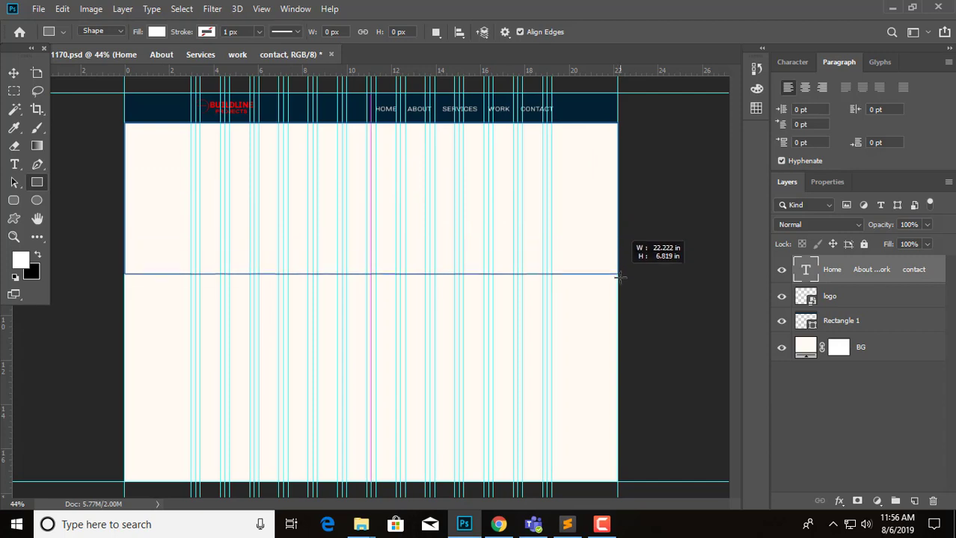
click(14, 73)
click(786, 270)
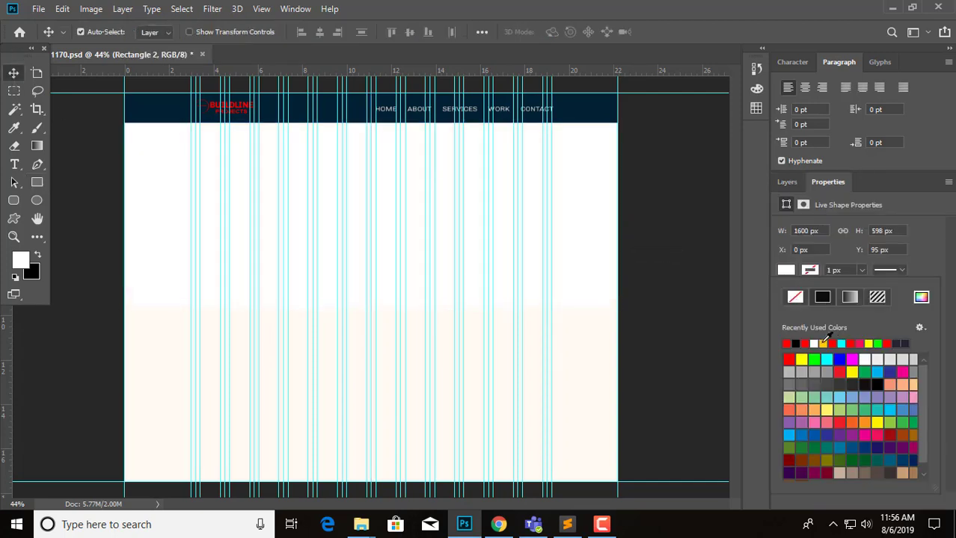
click(796, 343)
click(13, 78)
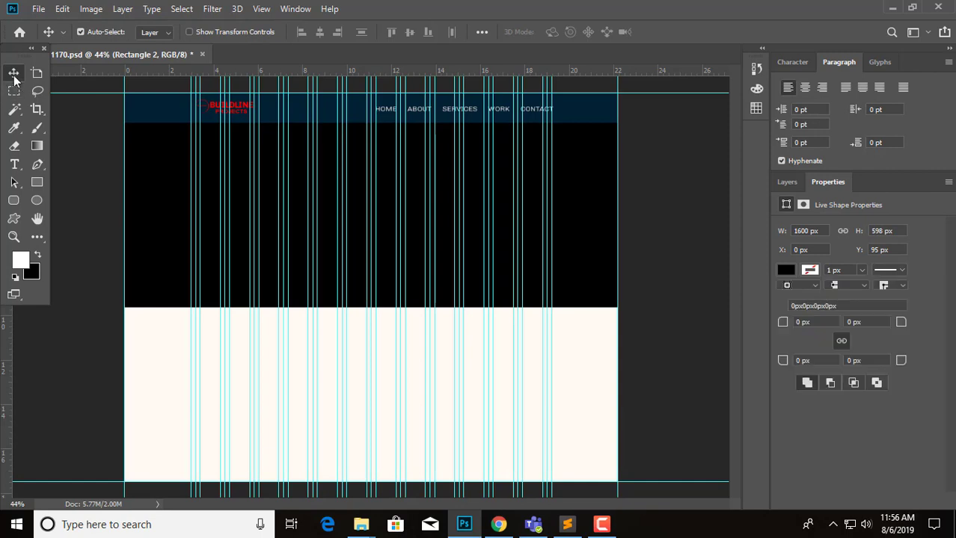
click(711, 247)
scroll(394, 188, down, 2)
scroll(394, 188, up, 2)
scroll(395, 188, up, 1)
scroll(395, 187, down, 1)
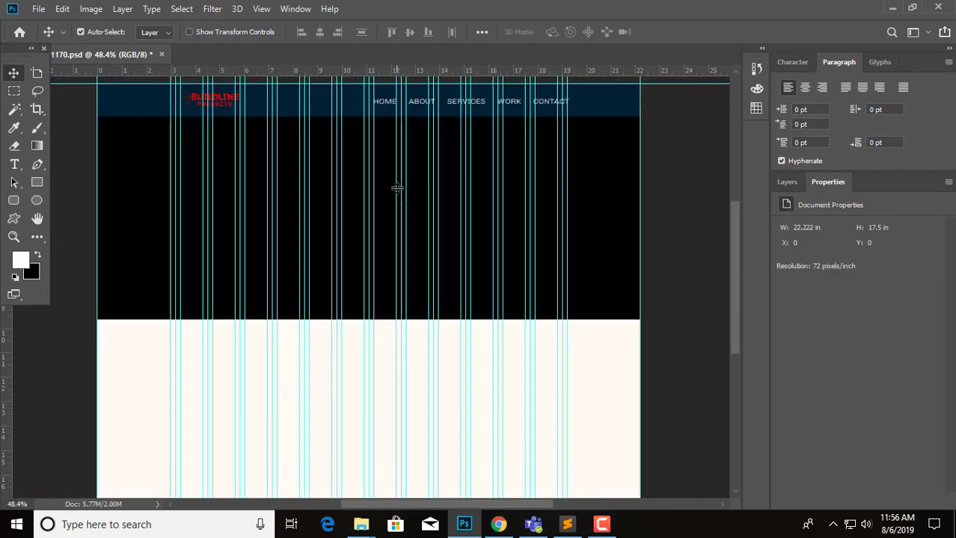
scroll(656, 201, down, 1)
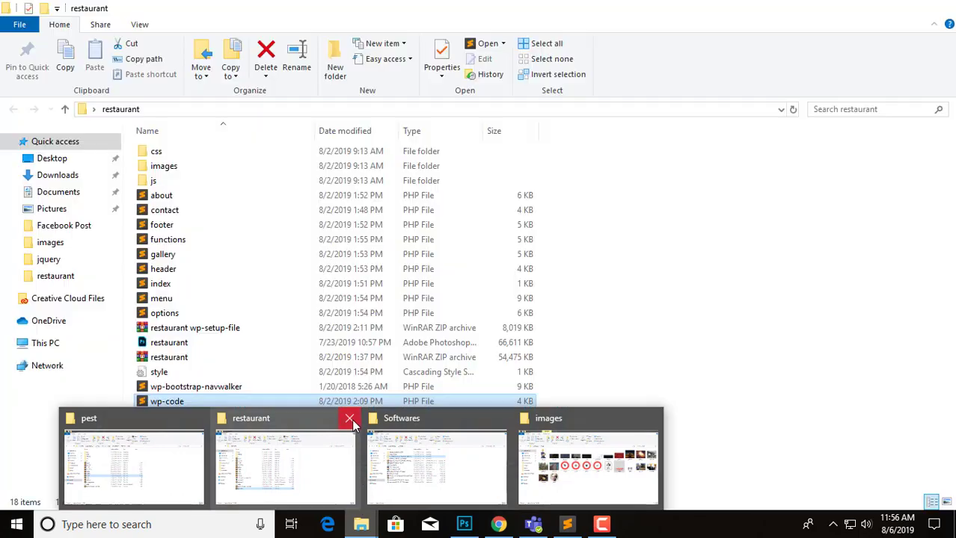
Bring up the buildline images window and drag banner3 onto the Photoshop canvas.
mouse_move(361, 525)
click(348, 416)
click(433, 423)
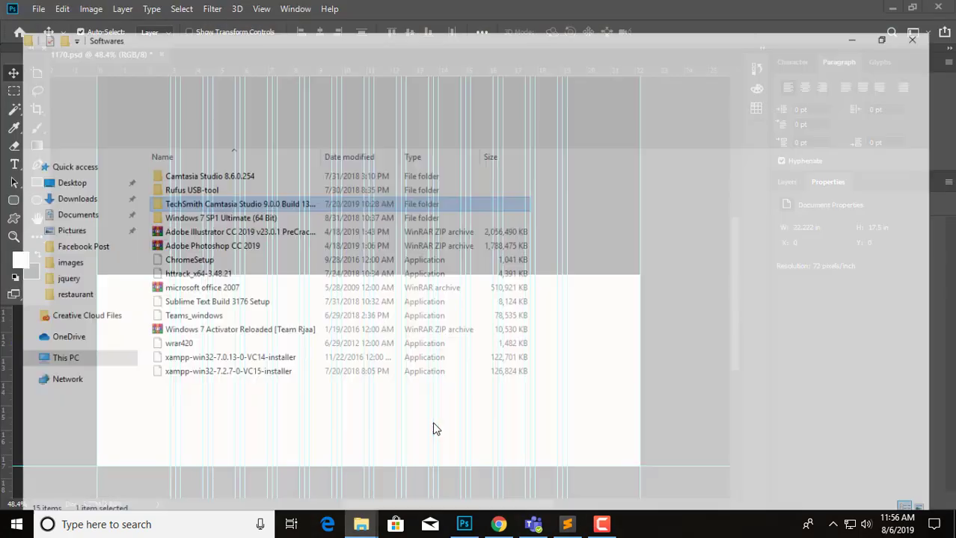
click(362, 524)
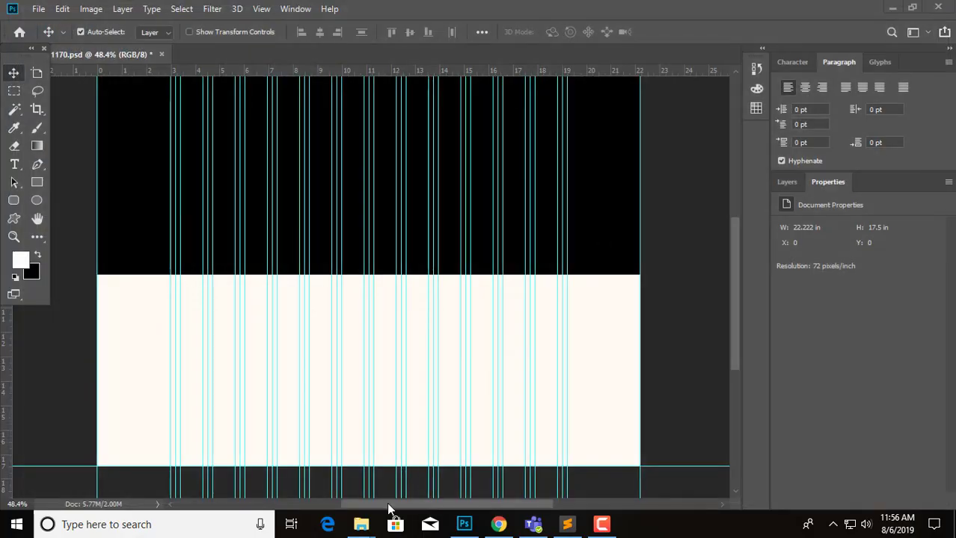
click(427, 441)
click(376, 187)
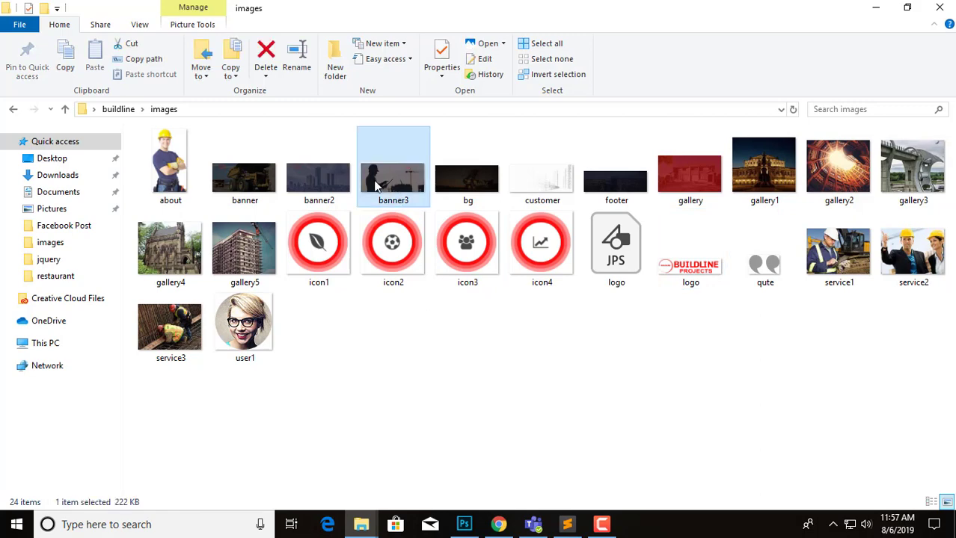
drag(377, 187, 478, 347)
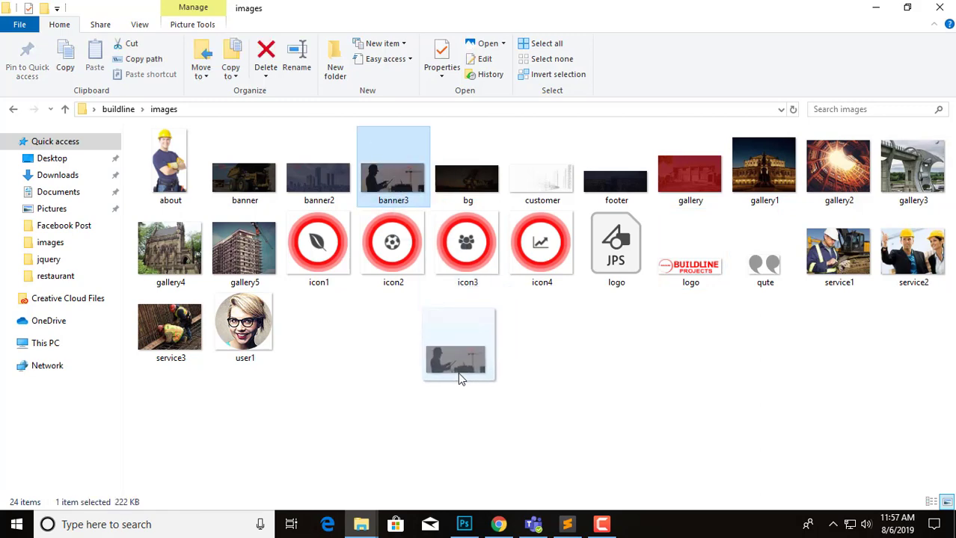
mouse_move(478, 348)
mouse_down()
mouse_move(330, 264)
mouse_move(331, 236)
mouse_up()
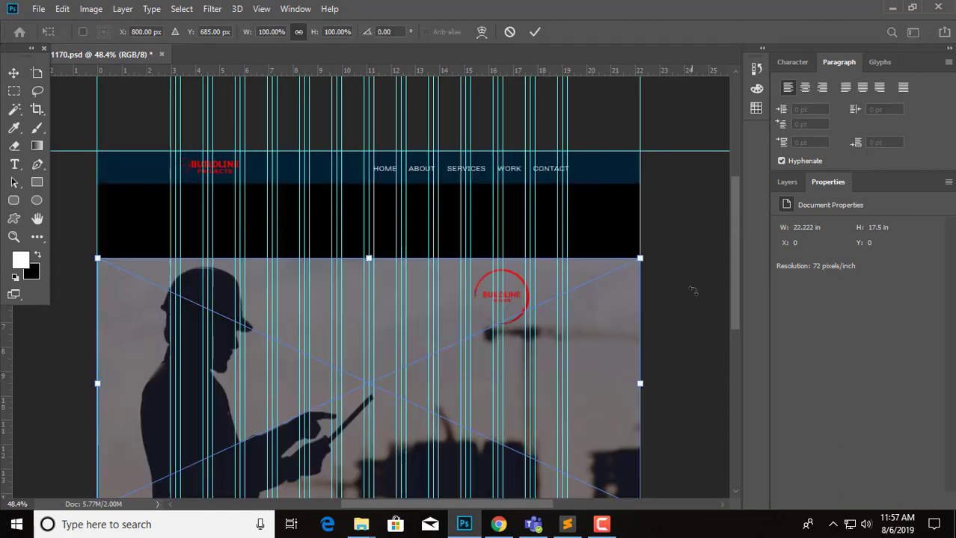
Place banner3 under the header and clip it to the black rectangle.
scroll(473, 337, down, 1)
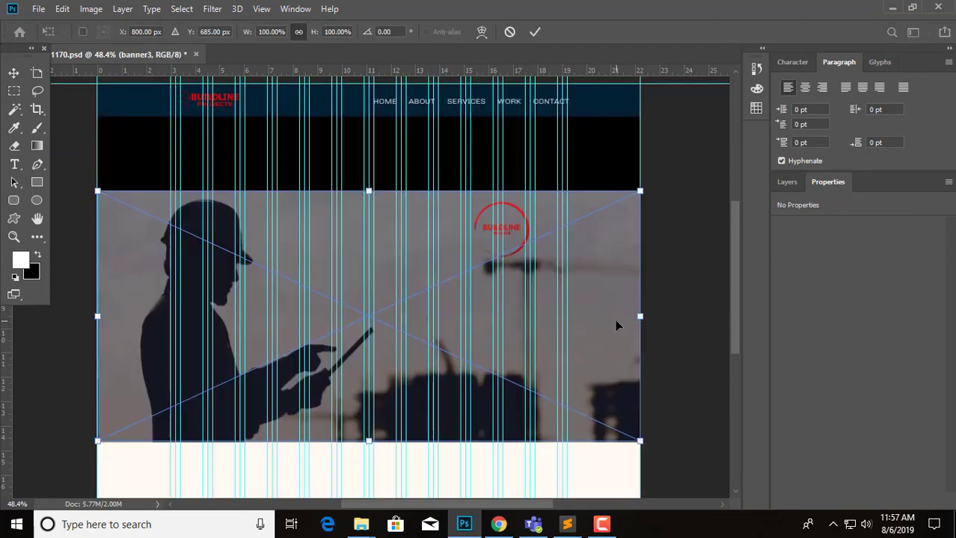
drag(617, 323, 622, 250)
key(Return)
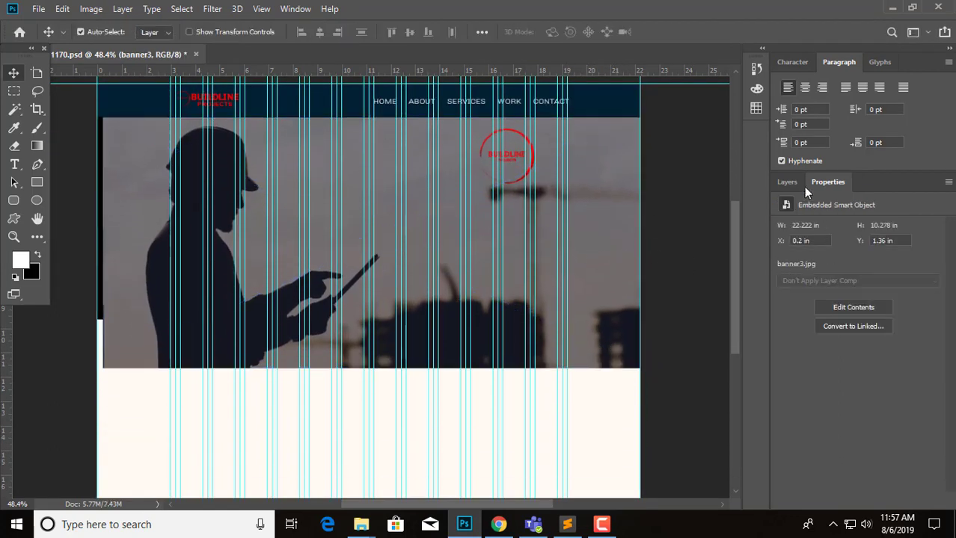
click(793, 183)
alt+click(821, 279)
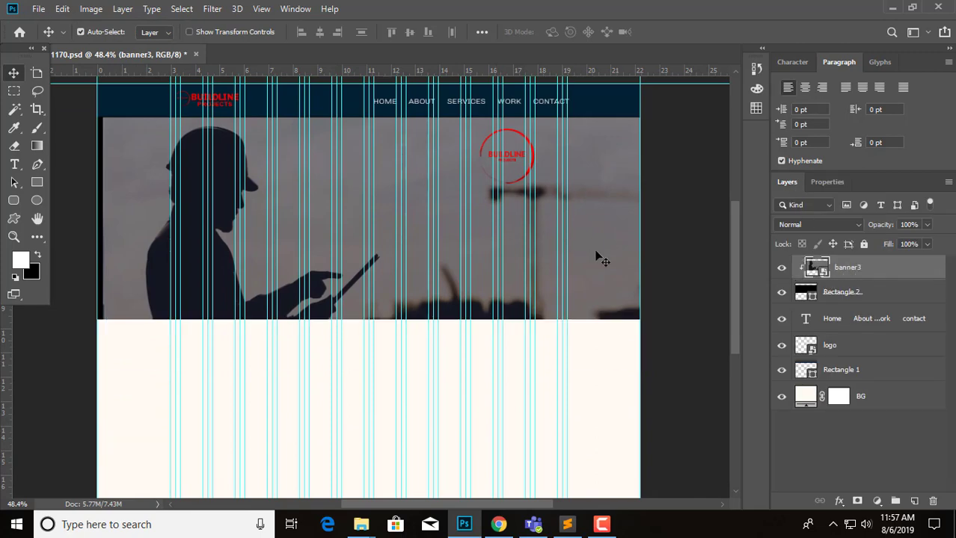
drag(602, 259, 597, 259)
key(ctrl+t)
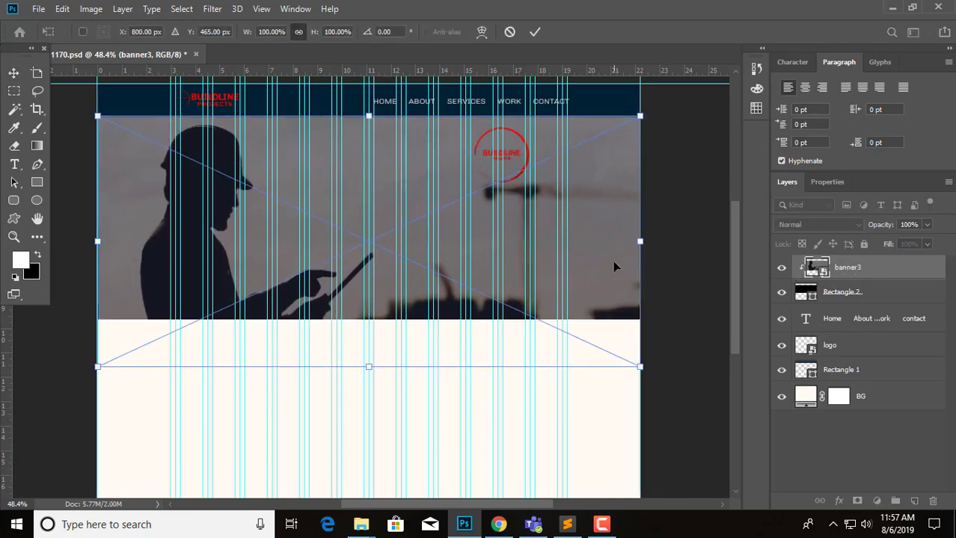
key(Return)
scroll(395, 238, down, 1)
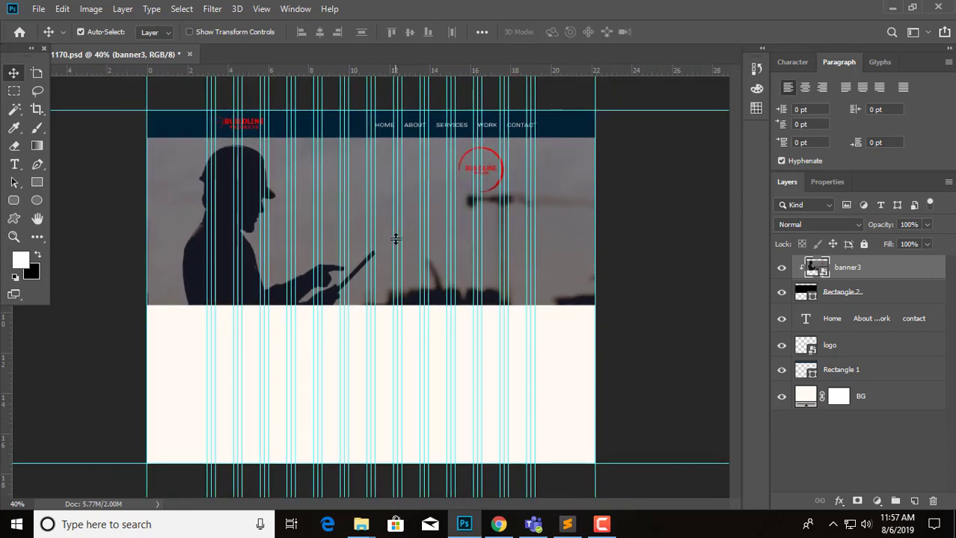
key(ctrl+semicolon)
Stretch the black hero rectangle downward to about 113% of its height.
scroll(341, 225, down, 1)
scroll(340, 217, up, 2)
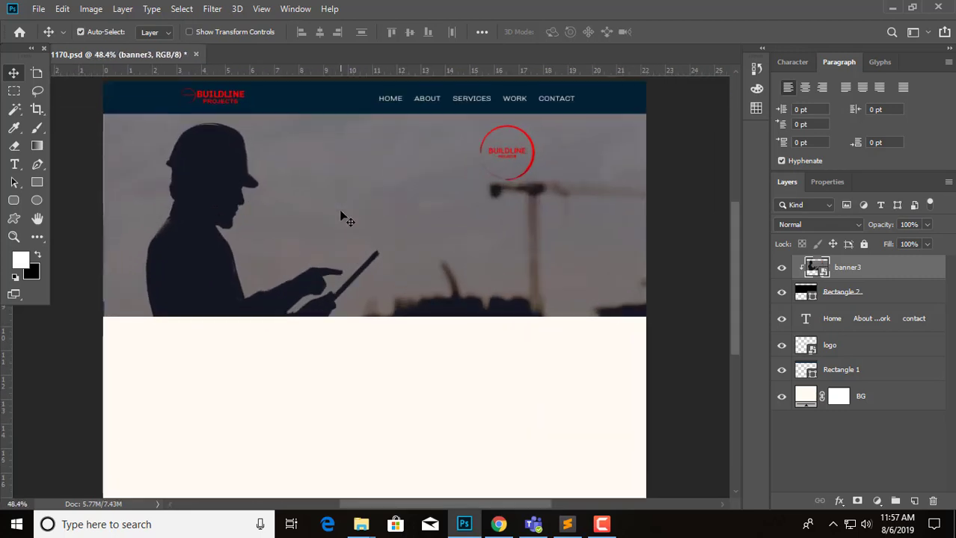
scroll(340, 217, up, 1)
scroll(340, 217, down, 1)
scroll(348, 203, up, 1)
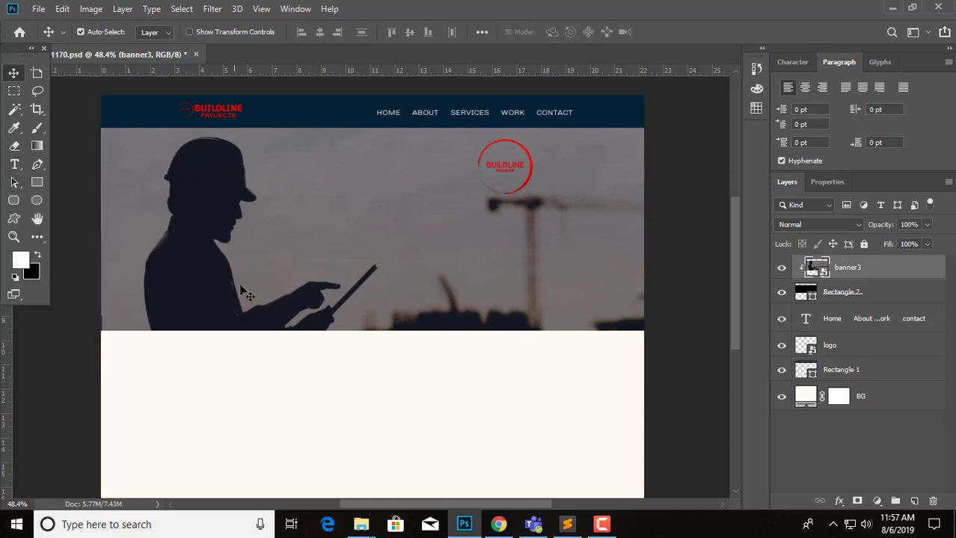
scroll(419, 336, down, 1)
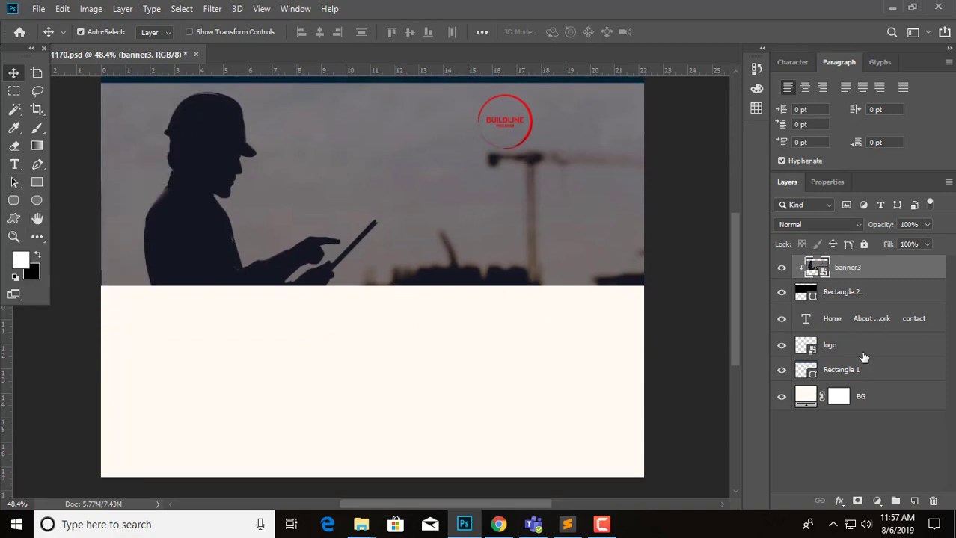
click(881, 300)
key(ctrl+t)
drag(372, 286, 375, 311)
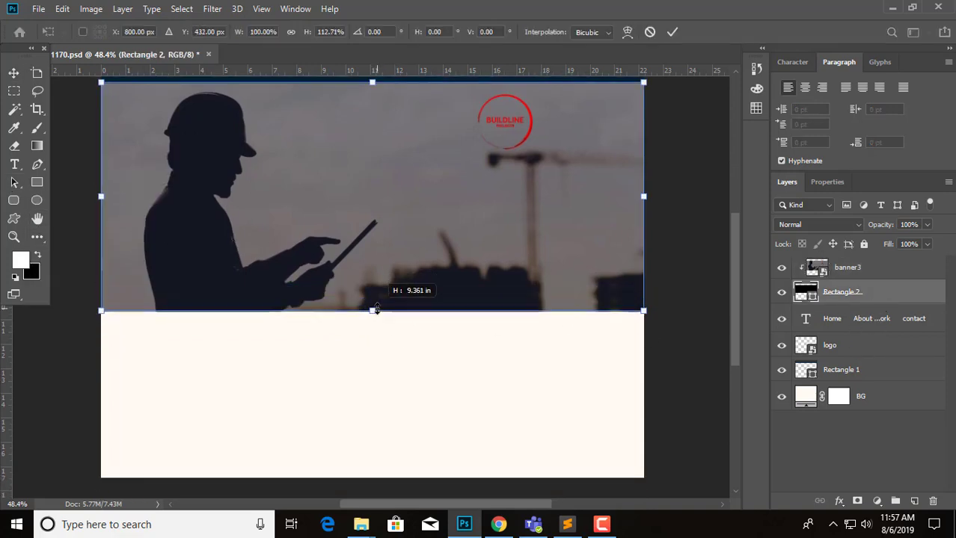
key(Return)
scroll(368, 312, up, 1)
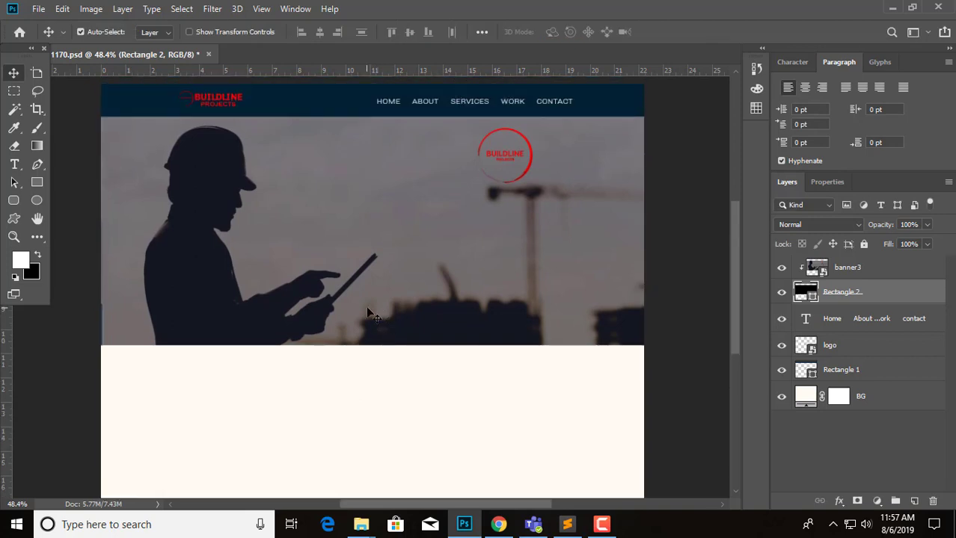
click(15, 165)
key(ctrl+semicolon)
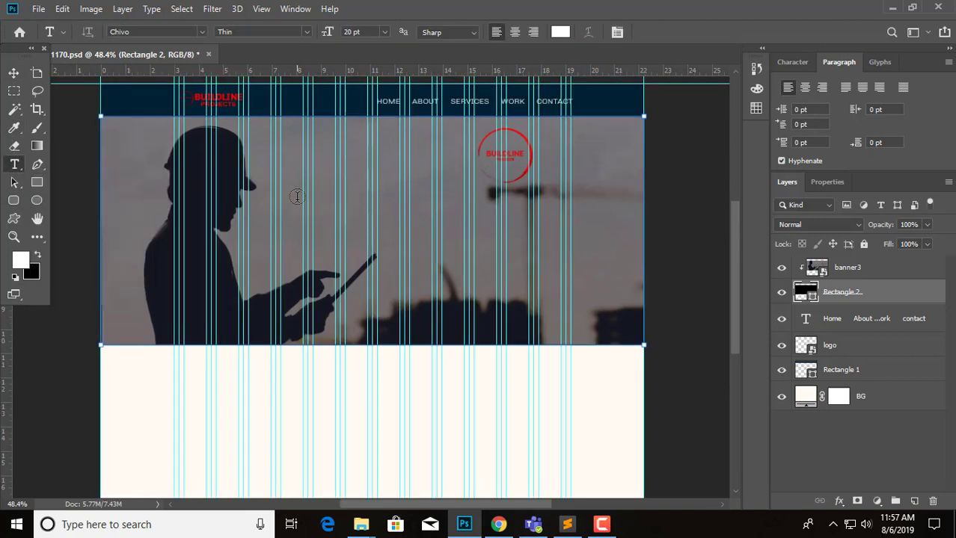
Type the heading 'WELCOME TO OUR COMPANY' on the banner photo.
scroll(330, 396, down, 1)
scroll(331, 396, down, 1)
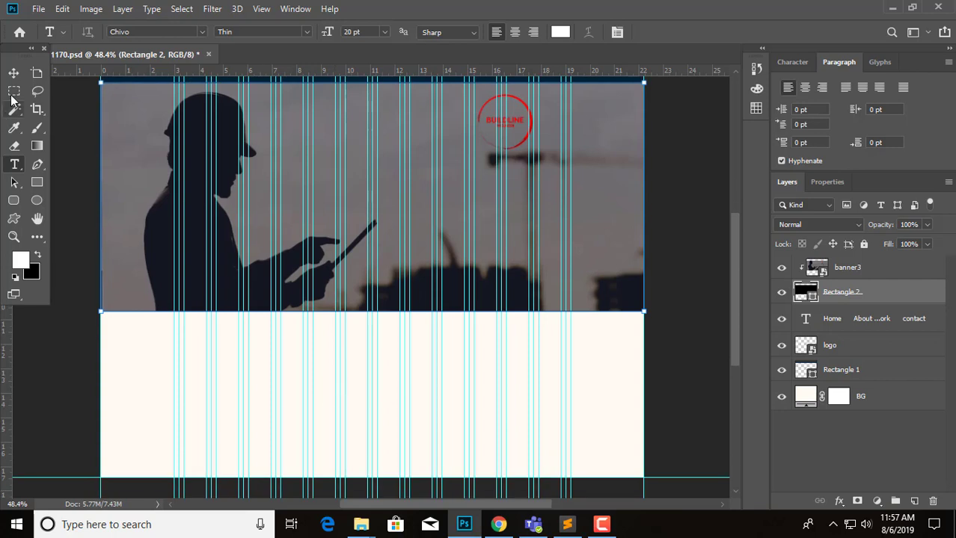
click(14, 73)
click(919, 269)
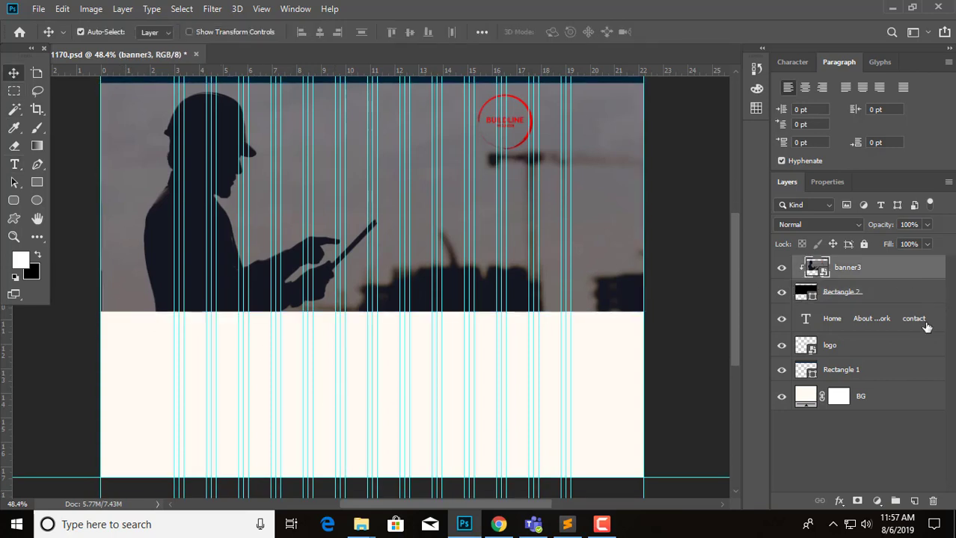
click(688, 287)
key(t)
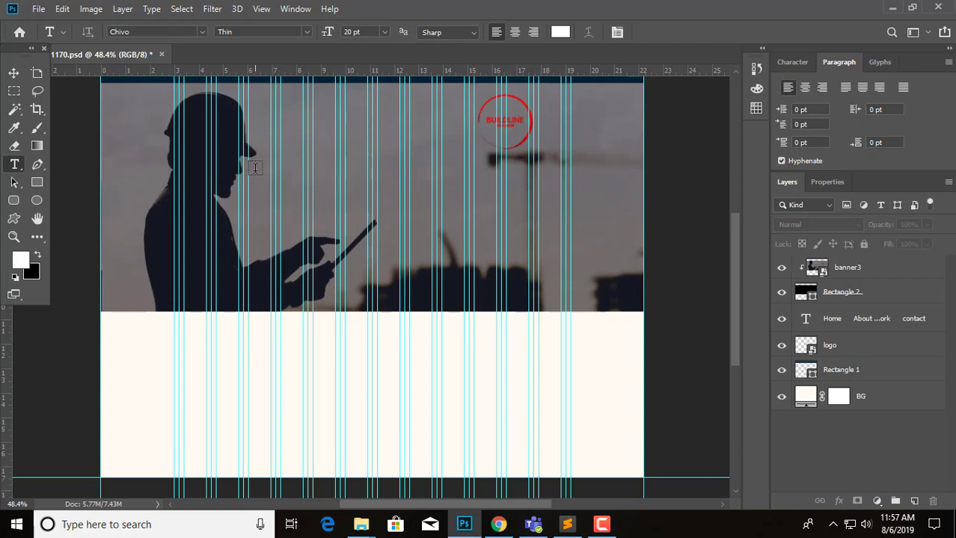
click(254, 168)
text(WE)
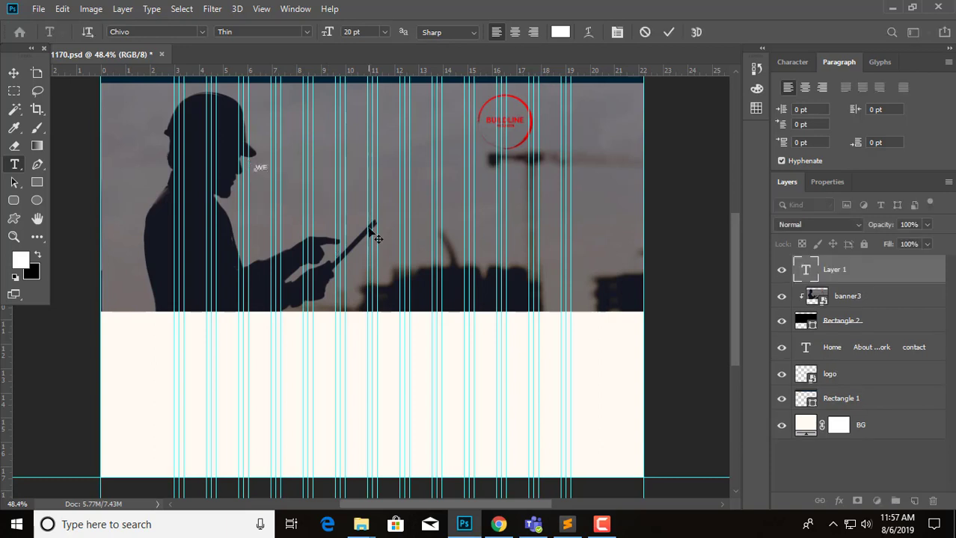
text(LCOM)
text(E TO)
text( OUR COMPANY)
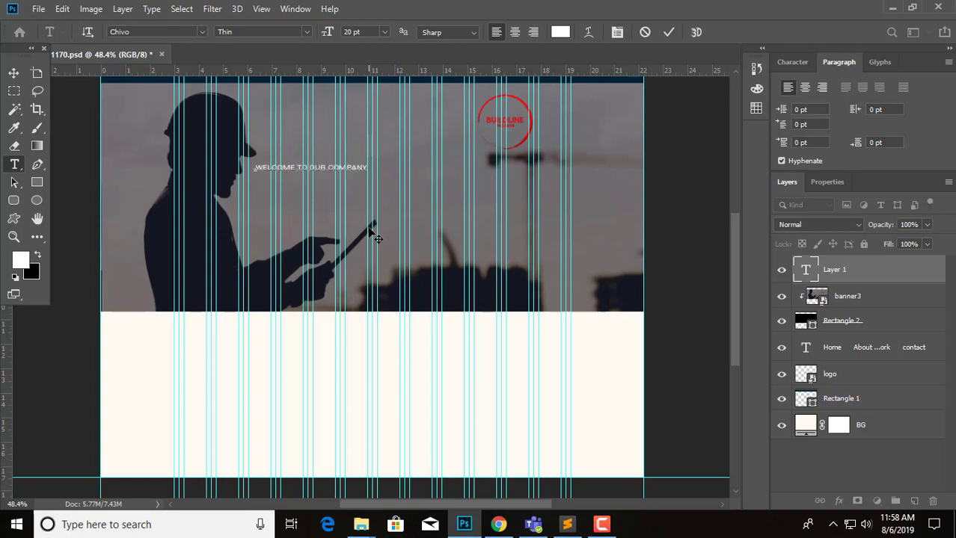
Enlarge the heading to 40 pt and move it slightly down.
key(ctrl+a)
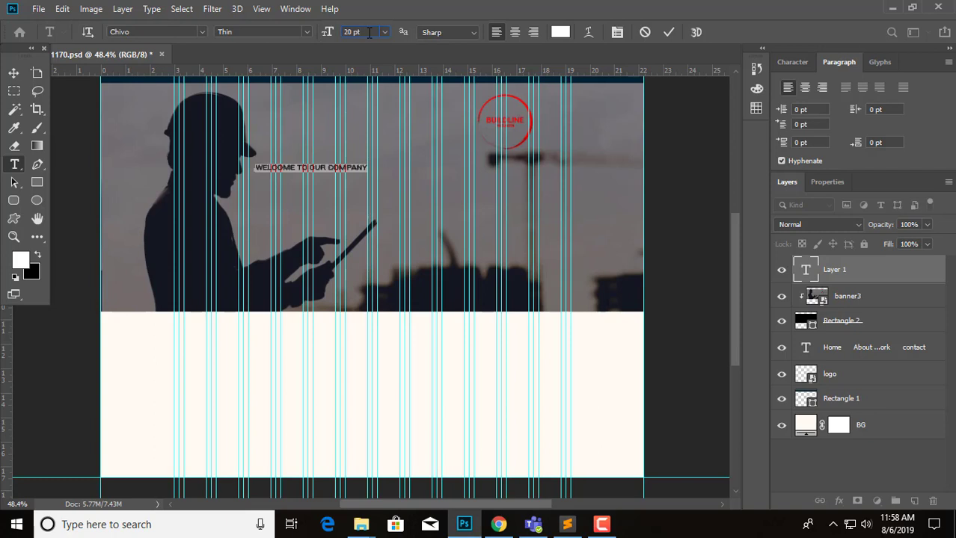
scroll(369, 33, up, 3)
scroll(369, 32, up, 9)
scroll(369, 32, up, 1)
scroll(368, 32, up, 3)
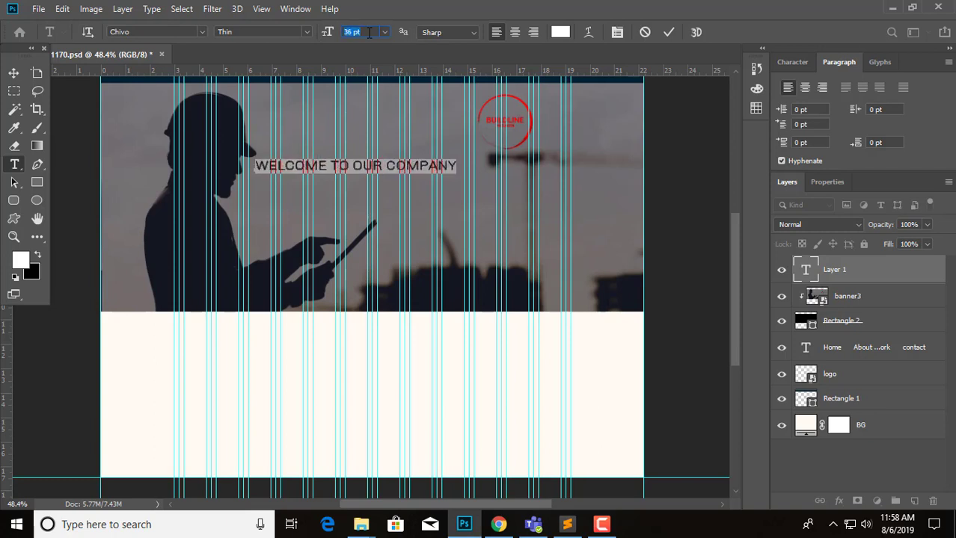
scroll(369, 33, up, 1)
scroll(368, 32, up, 2)
scroll(368, 33, up, 1)
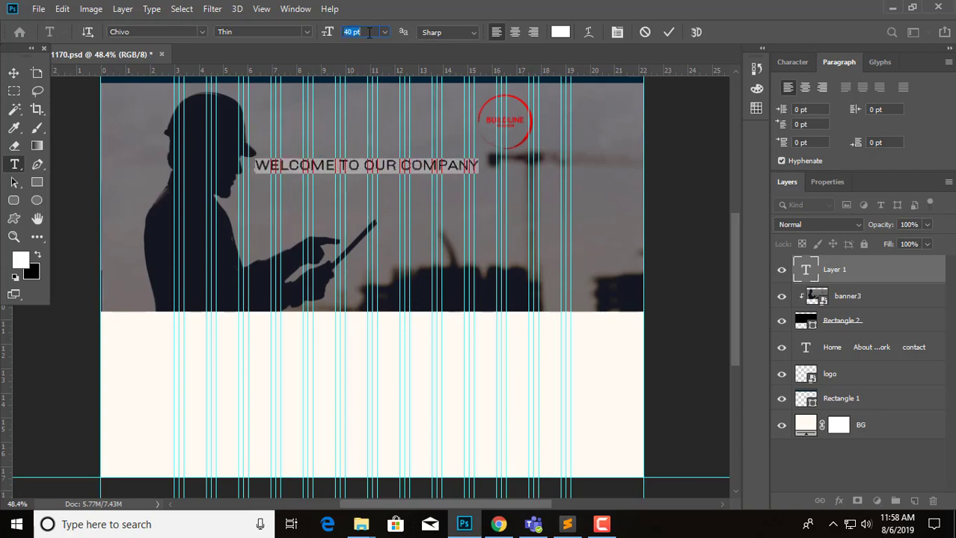
click(668, 32)
click(13, 72)
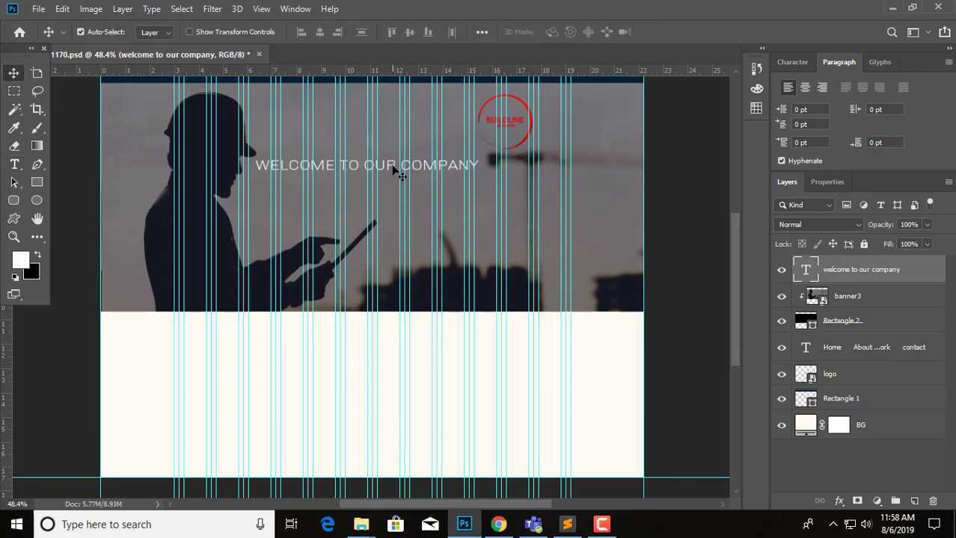
drag(395, 170, 391, 186)
Set the heading to Chivo Black and nudge it lower.
double_click(394, 178)
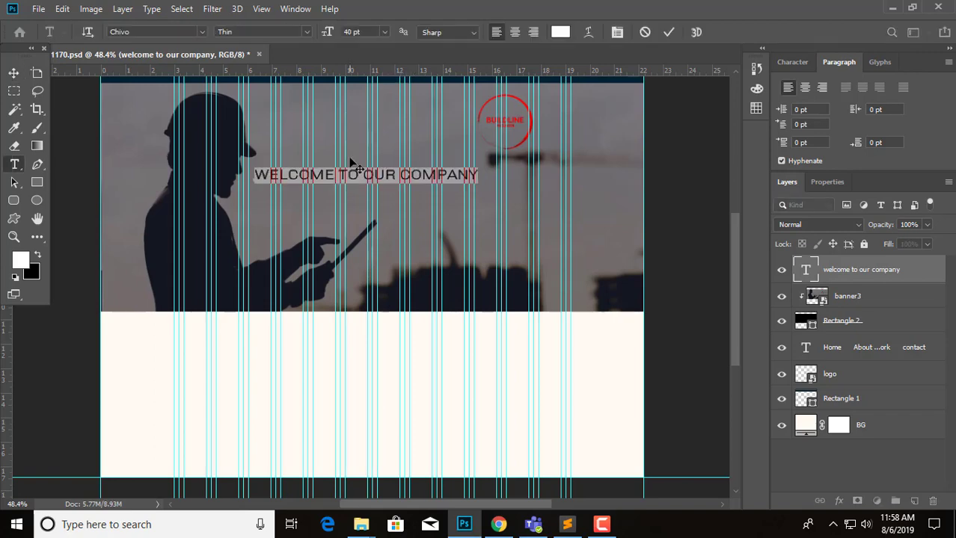
click(295, 31)
click(243, 216)
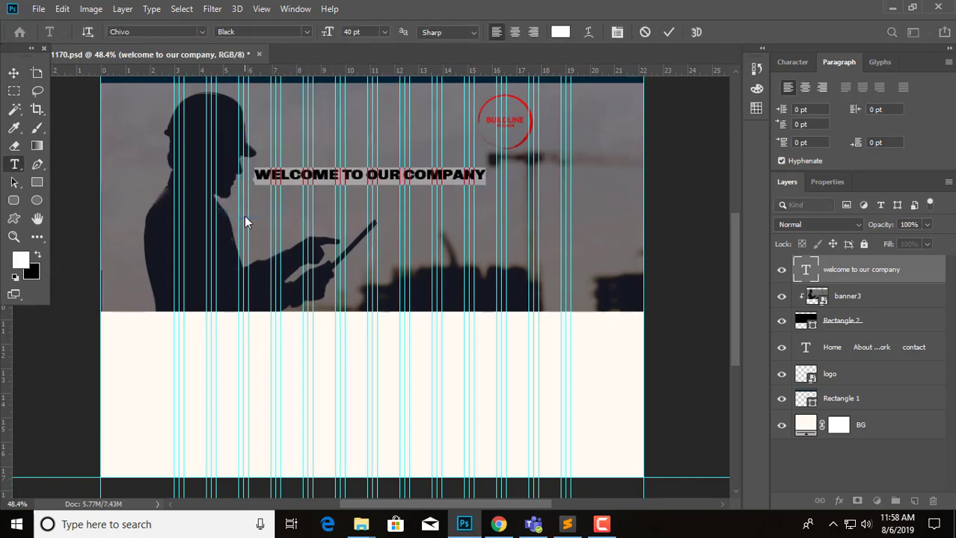
key(ctrl+Return)
key(v)
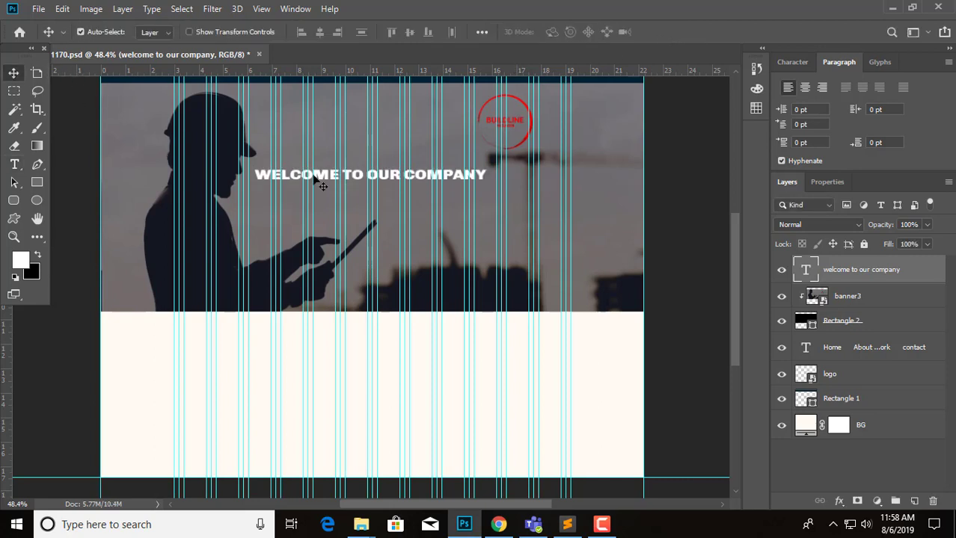
drag(448, 187, 452, 199)
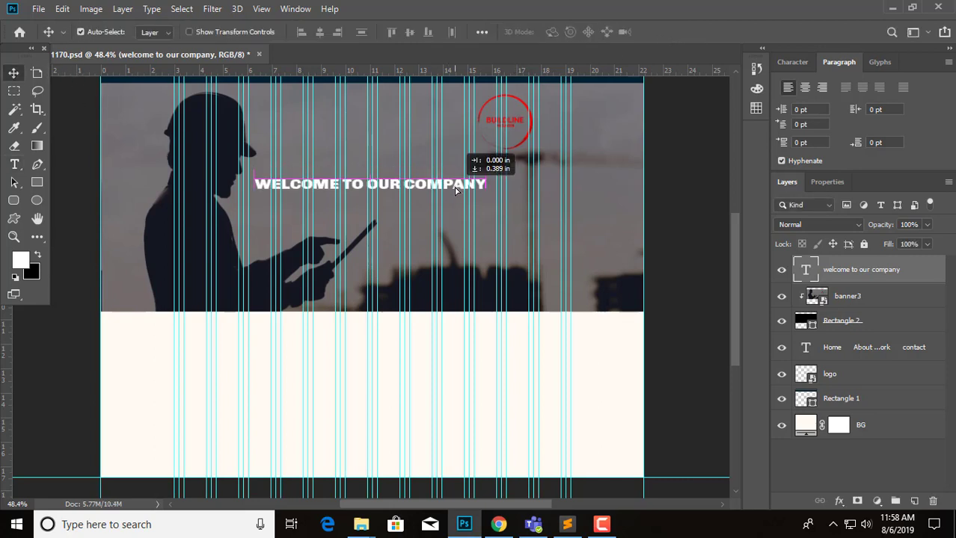
click(697, 190)
Preview the layout without guides, then draw a paragraph text box below the heading.
key(ctrl+semicolon)
scroll(378, 179, up, 2)
drag(386, 212, 394, 214)
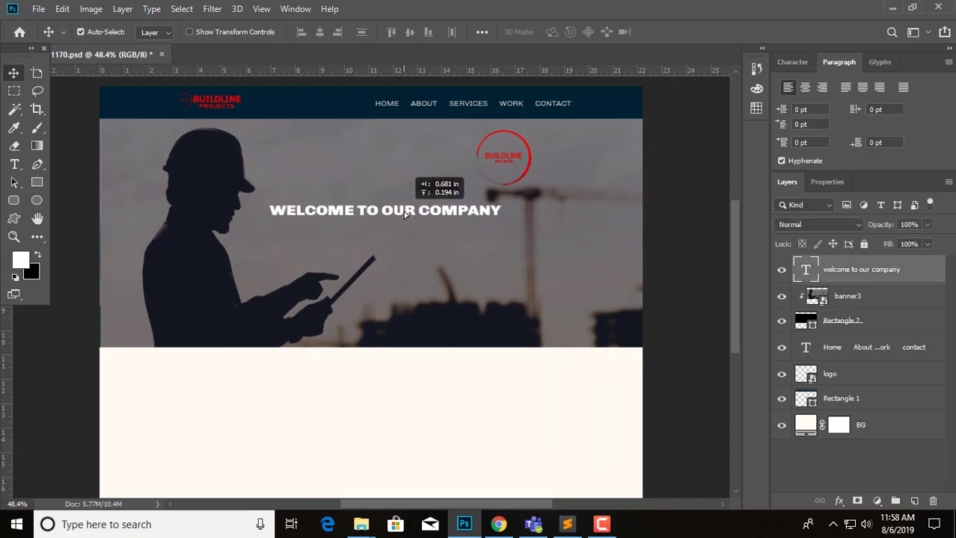
scroll(127, 182, down, 2)
key(t)
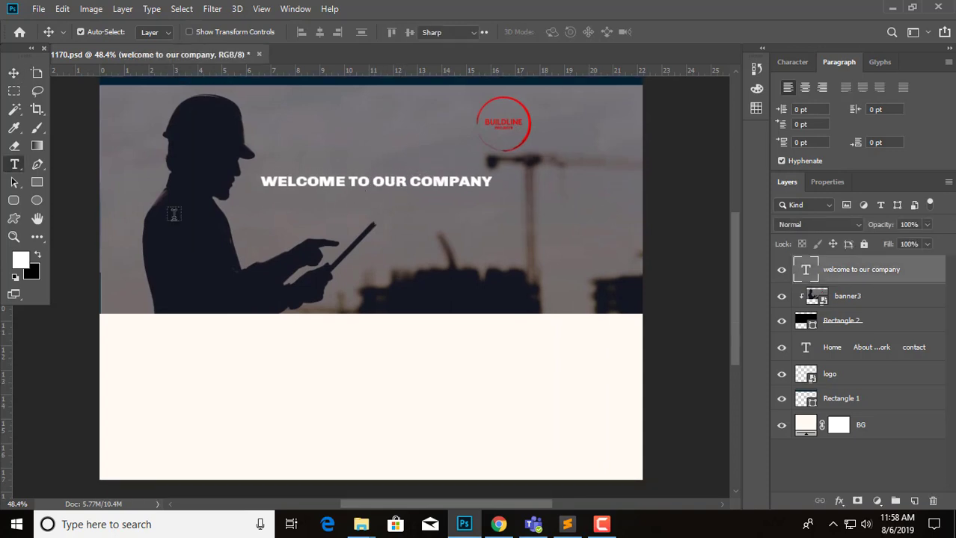
mouse_move(261, 200)
mouse_down()
mouse_move(487, 225)
mouse_move(491, 236)
mouse_up()
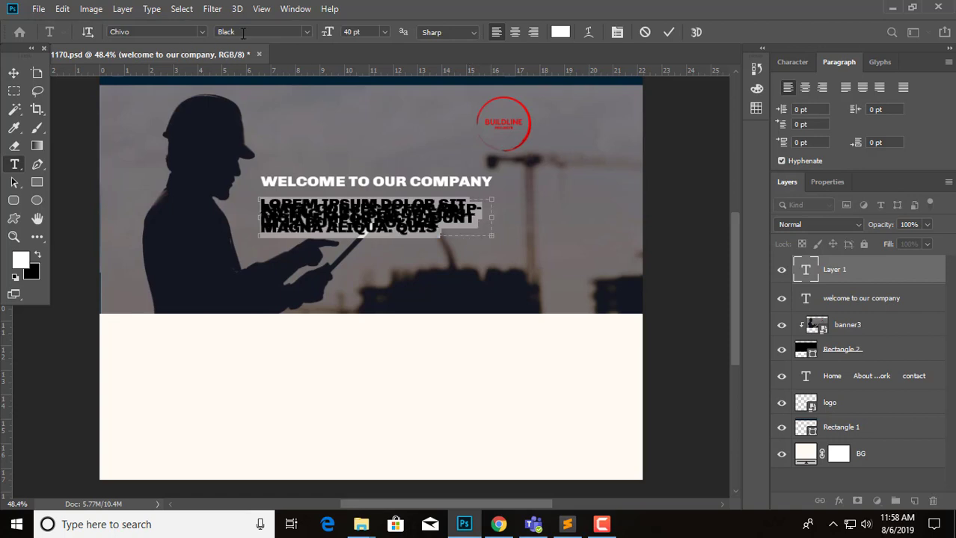
Set the Lorem ipsum paragraph to Chivo Regular with All Caps turned off.
click(306, 31)
click(277, 56)
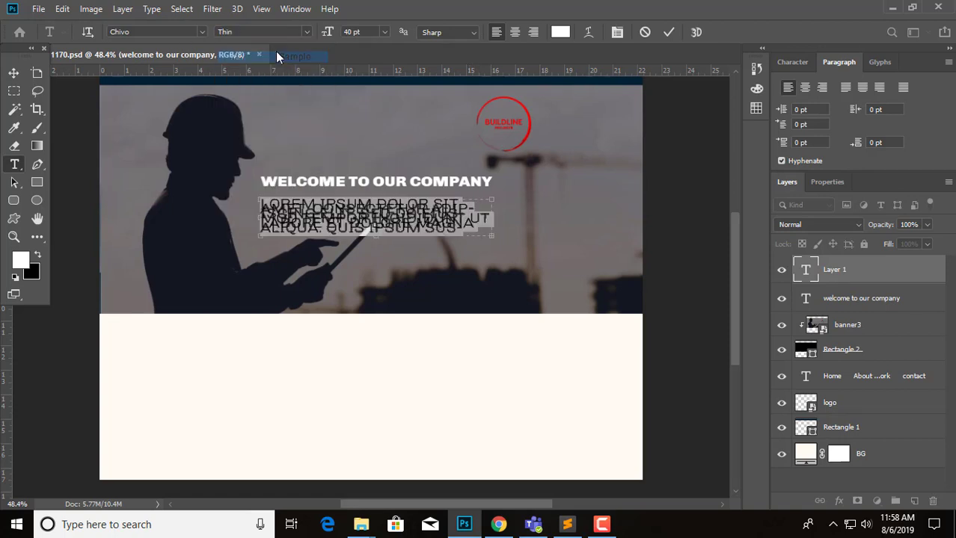
click(306, 31)
click(276, 42)
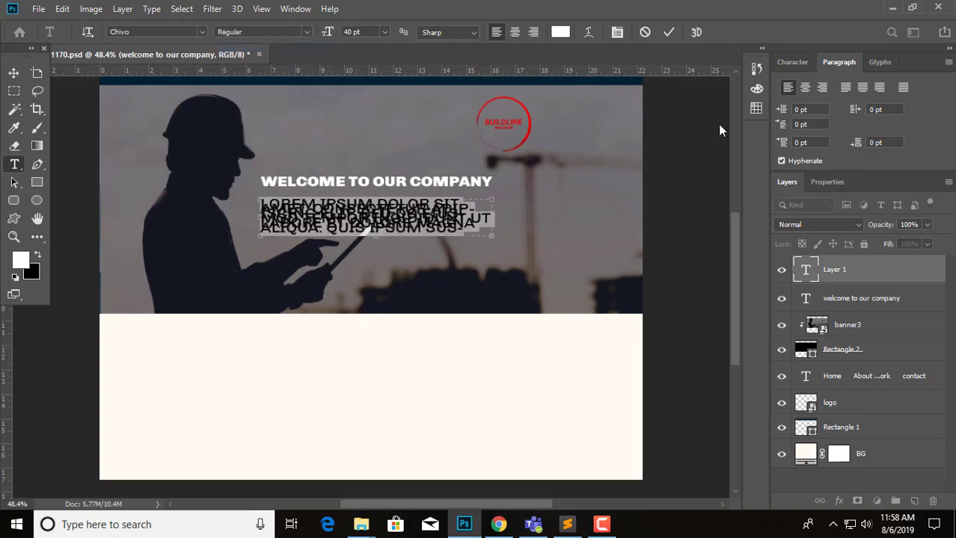
click(617, 34)
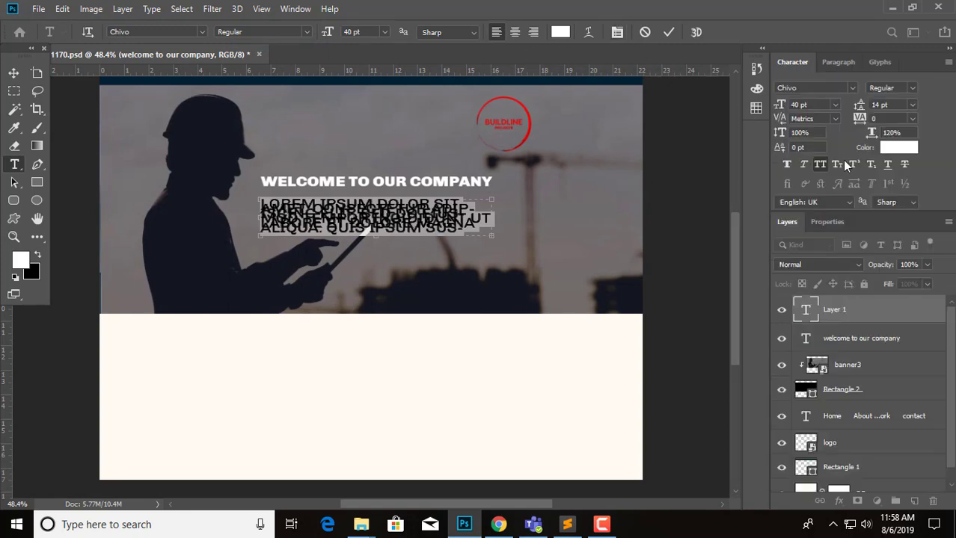
click(820, 165)
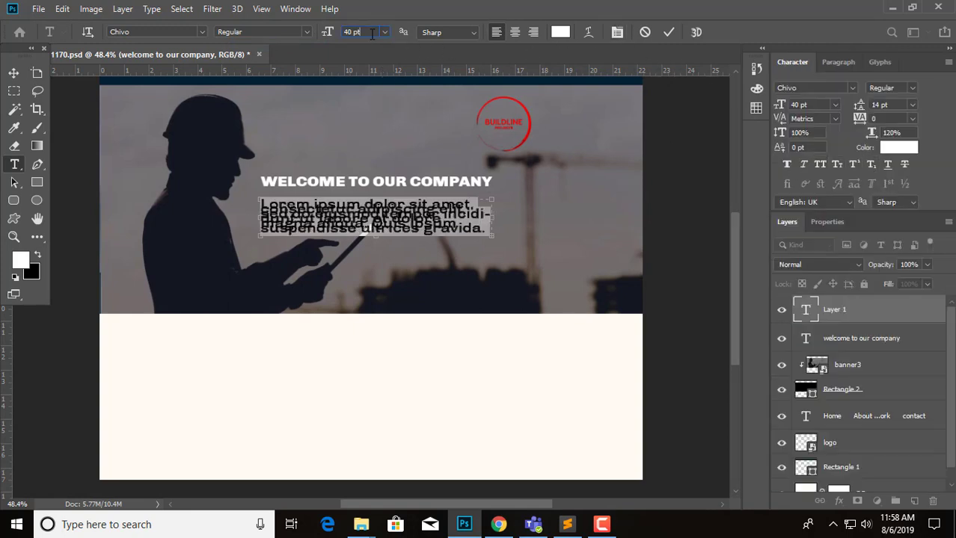
Make the paragraph centred 14 pt text with 20 pt leading and commit it.
scroll(370, 37, down, 6)
scroll(370, 41, down, 8)
scroll(370, 41, down, 8)
scroll(370, 41, down, 8)
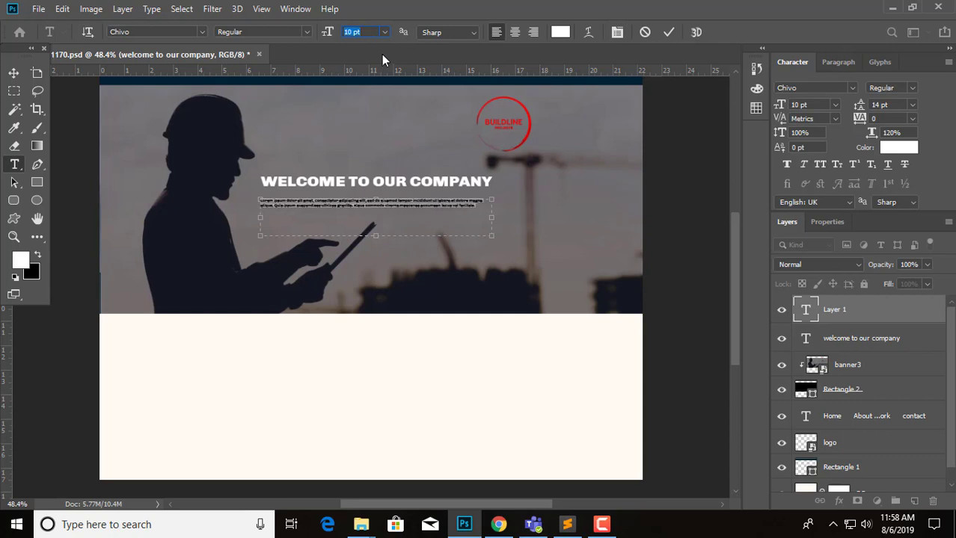
scroll(382, 60, up, 2)
click(514, 32)
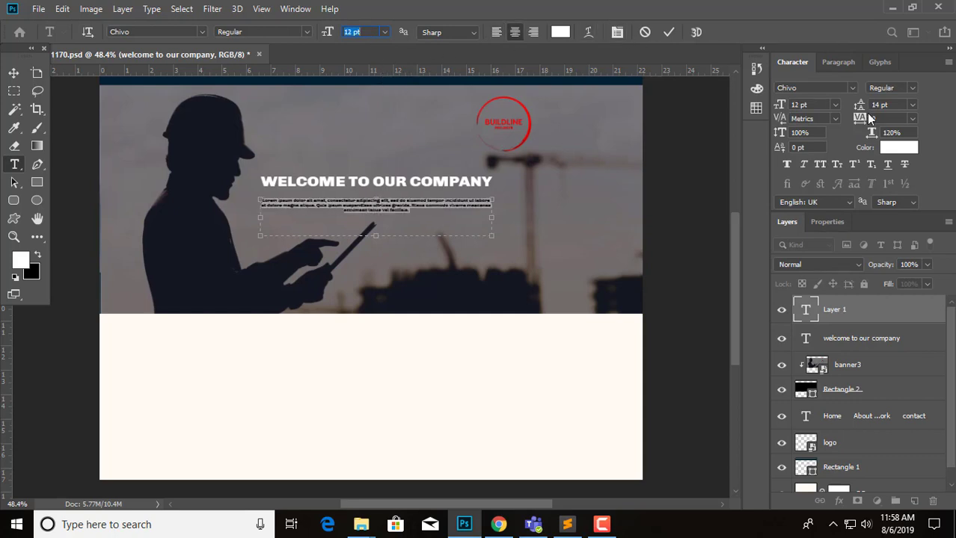
scroll(881, 104, up, 2)
scroll(881, 104, up, 1)
scroll(881, 105, up, 2)
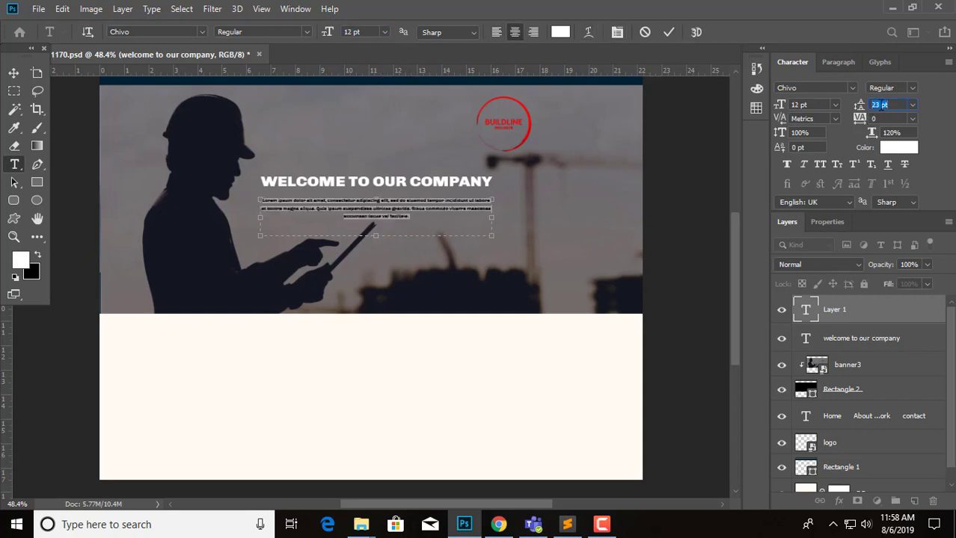
scroll(881, 105, up, 1)
text(20)
scroll(356, 33, up, 2)
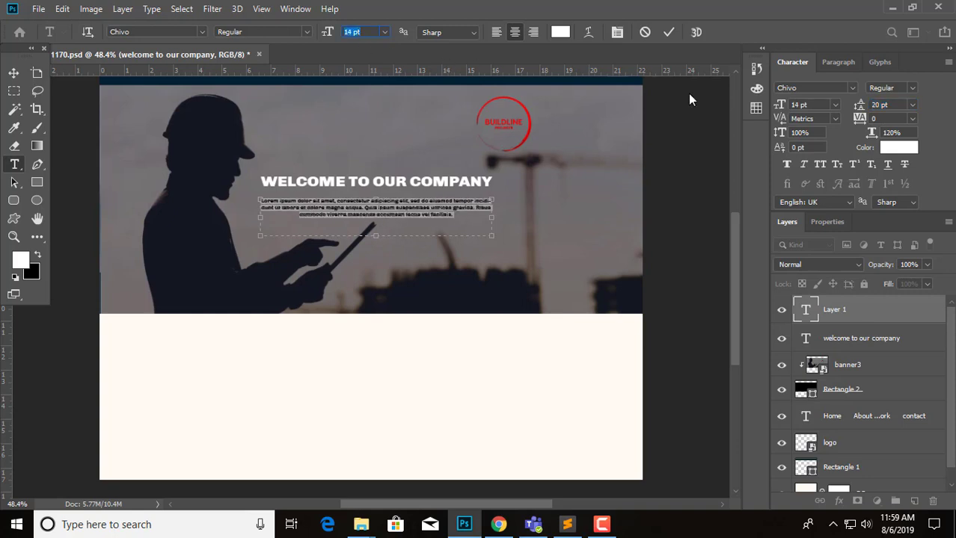
scroll(881, 104, up, 1)
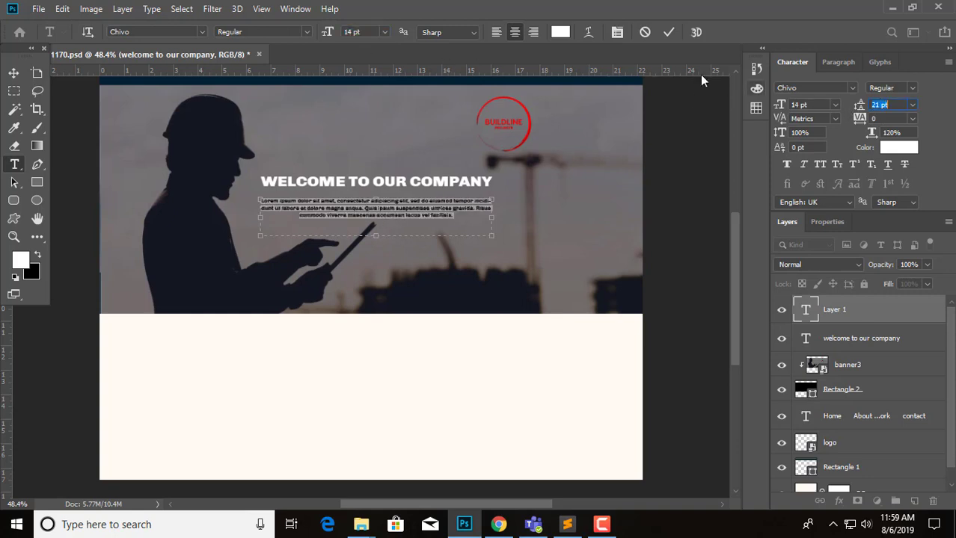
text(20)
click(666, 35)
Select the heading and paragraph layers together and nudge both up.
click(14, 74)
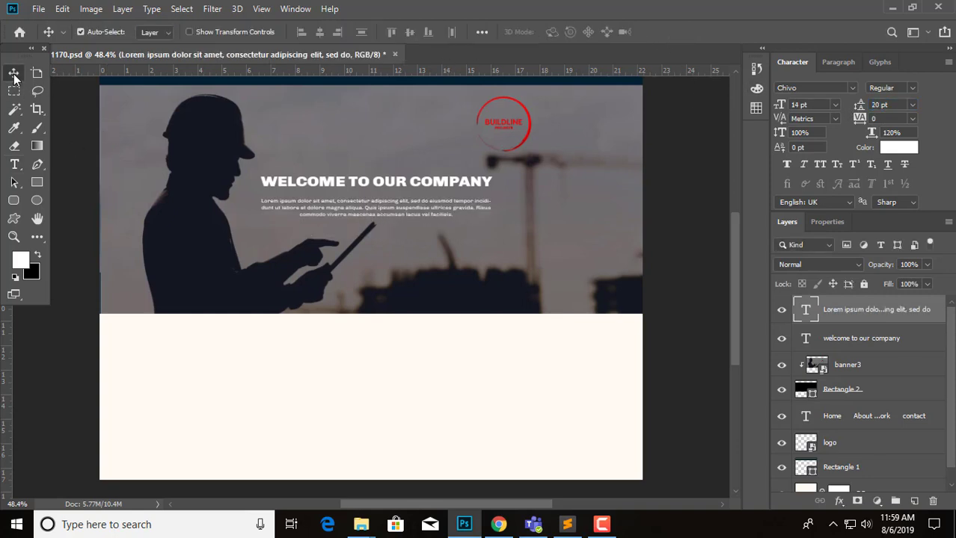
scroll(538, 245, down, 1)
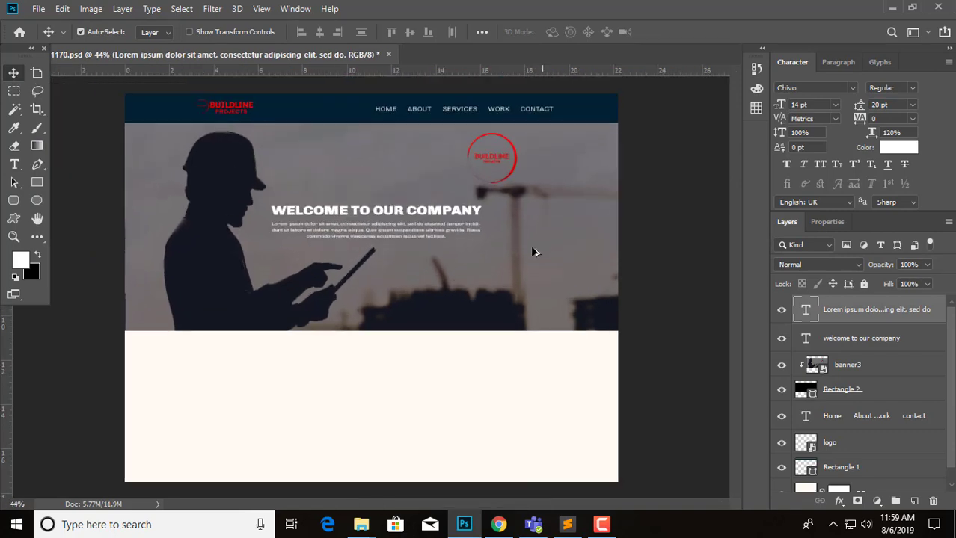
key(ctrl)
ctrl+click(904, 339)
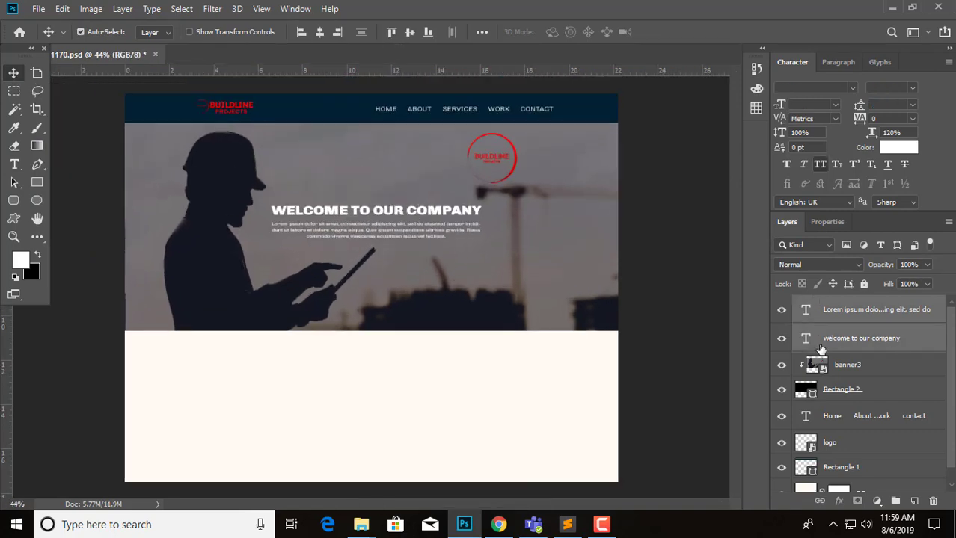
key(shift+Up)
key(shift+Up)
key(shift+Up)
key(shift+Up)
click(662, 296)
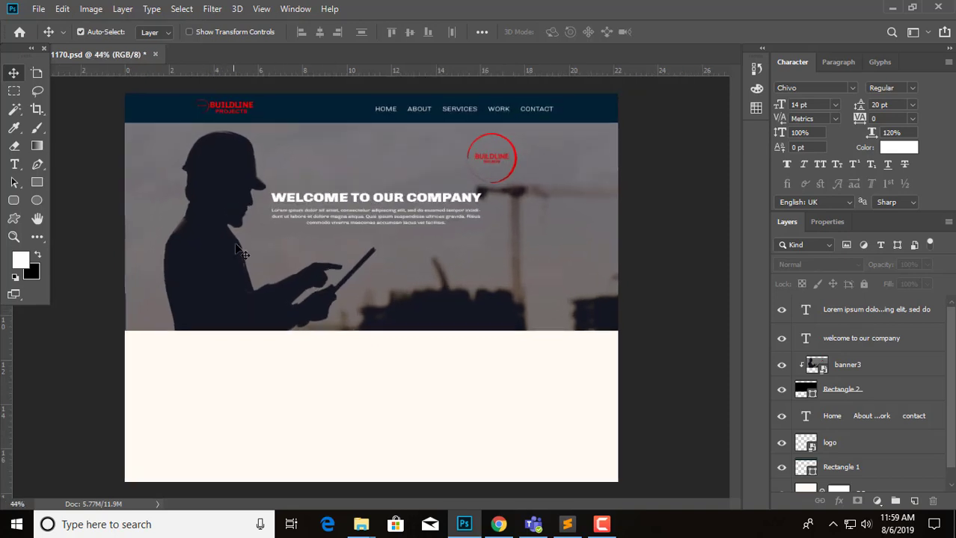
With guides shown, draw a white 350 × 190 px rectangle on the banner's lower left edge.
key(ctrl+semicolon)
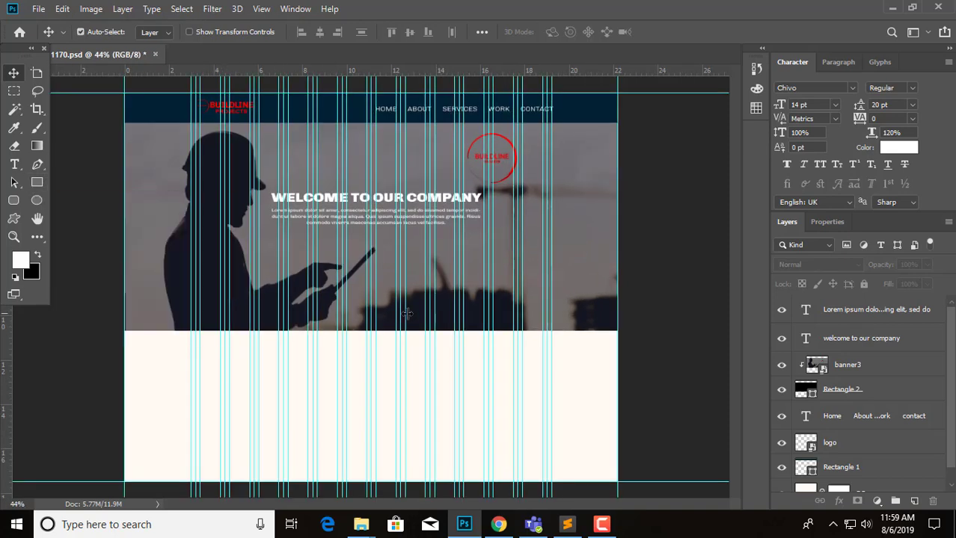
scroll(334, 309, up, 1)
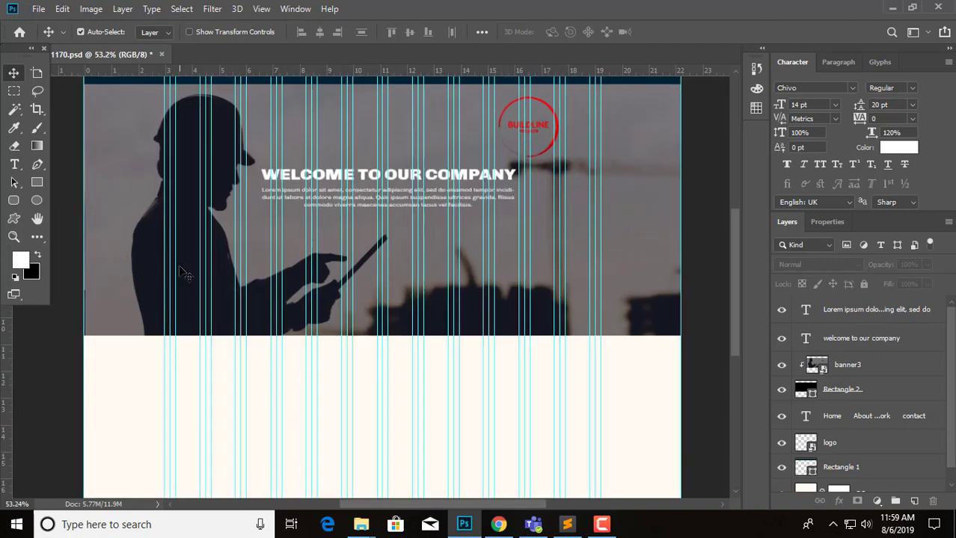
click(37, 182)
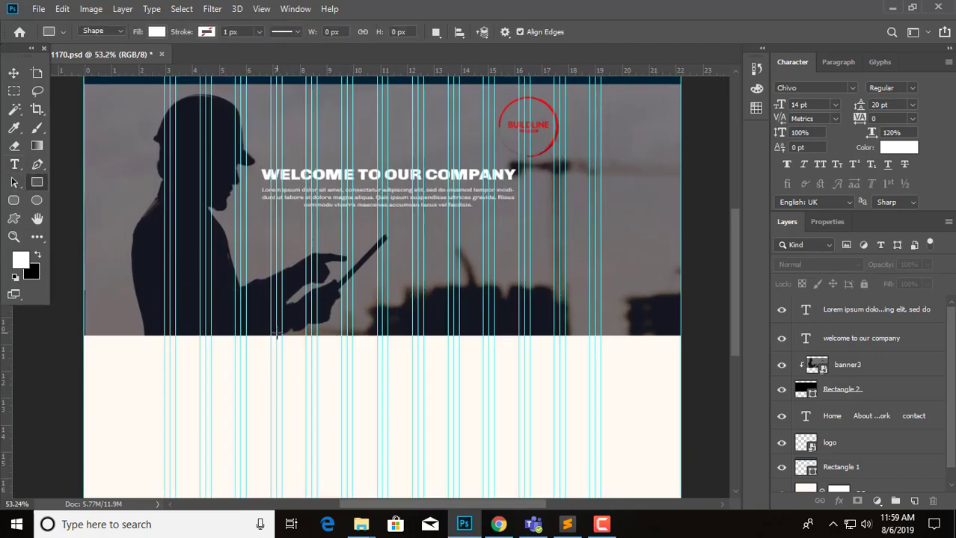
drag(176, 264, 268, 338)
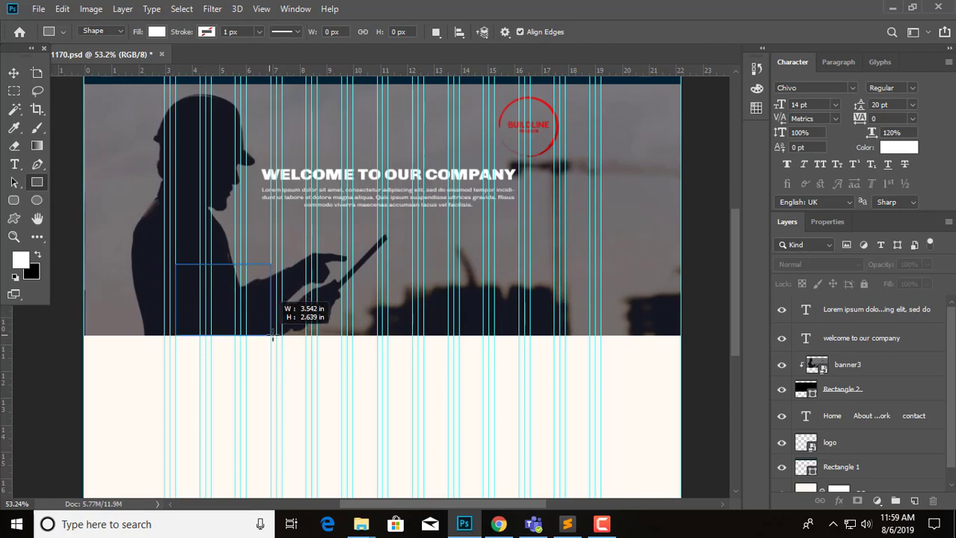
drag(272, 338, 304, 337)
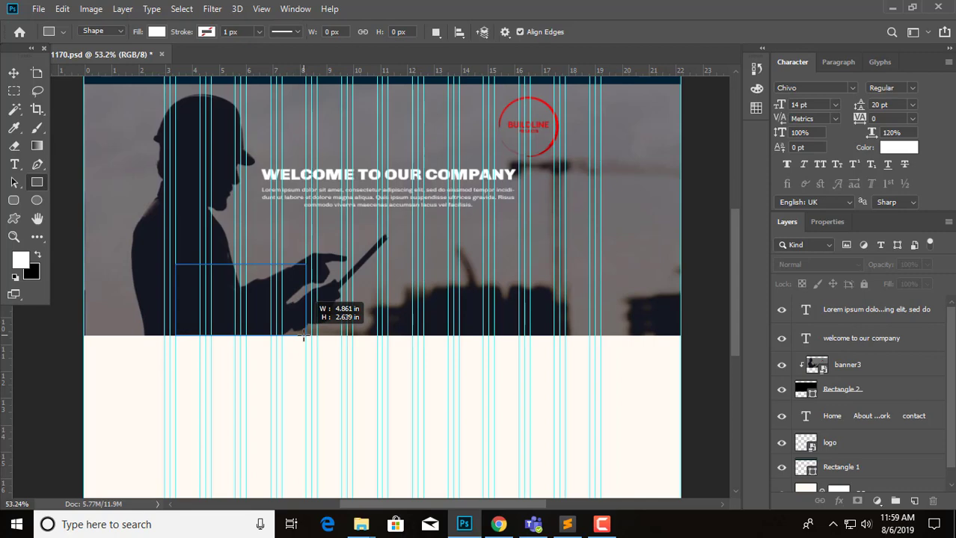
mouse_move(303, 338)
mouse_down()
mouse_move(290, 318)
mouse_move(434, 317)
mouse_up()
key(v)
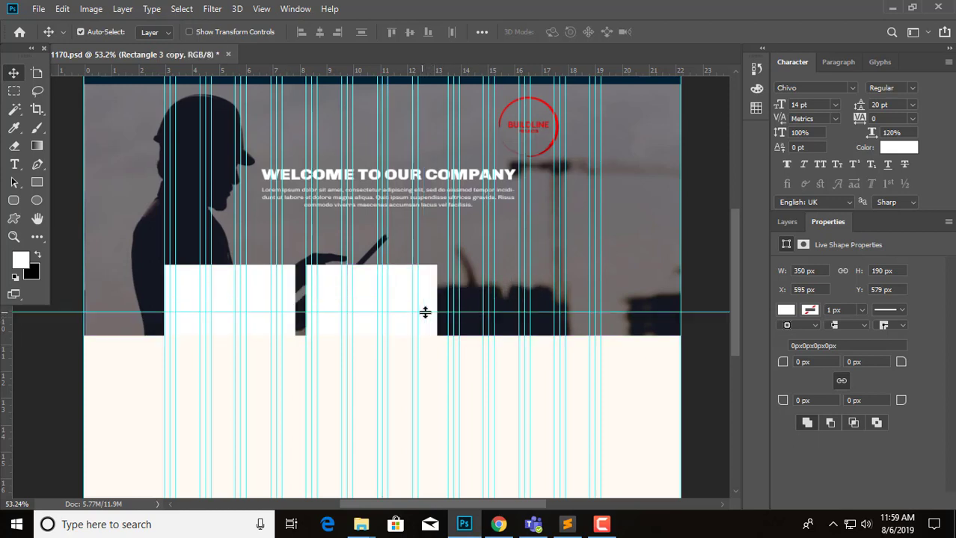
Reposition the copied box, widen the right and middle boxes, and nudge the middle one right.
drag(433, 317, 596, 320)
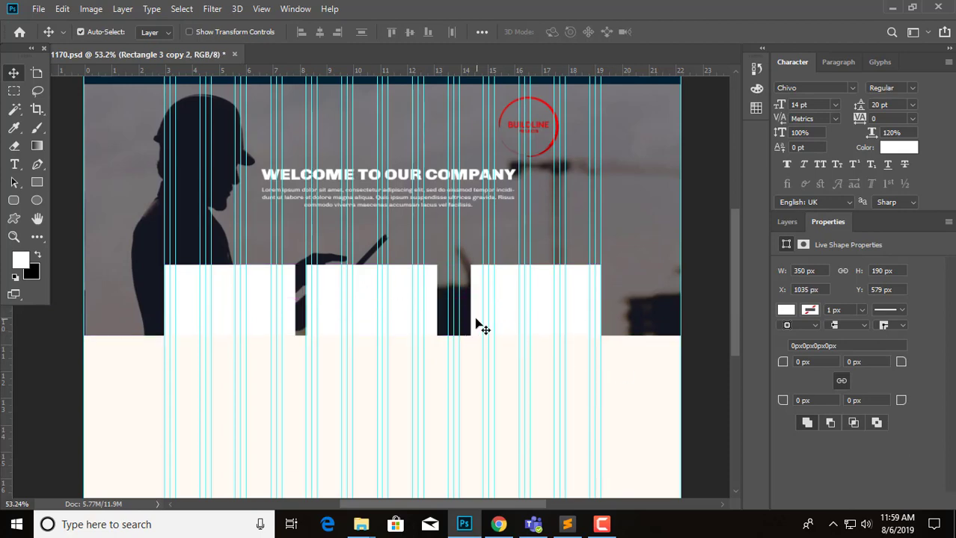
key(ctrl+t)
drag(469, 299, 466, 301)
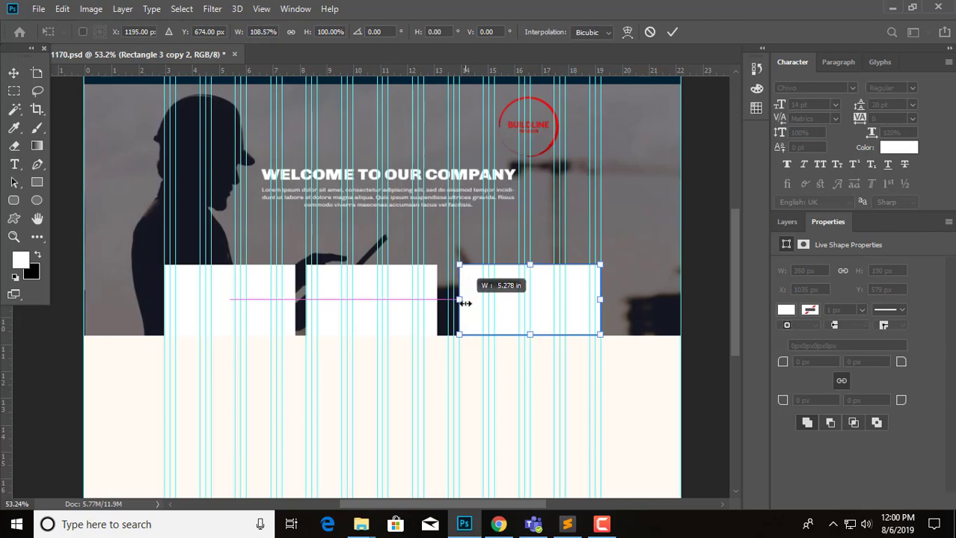
key(Return)
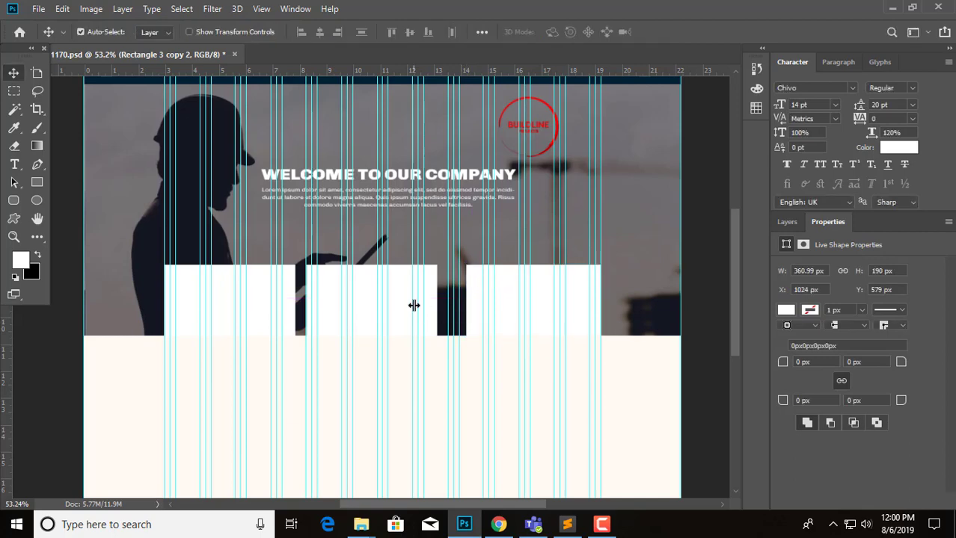
click(424, 308)
key(ctrl+t)
mouse_move(442, 308)
mouse_down()
mouse_move(457, 300)
mouse_move(440, 305)
mouse_up()
key(Return)
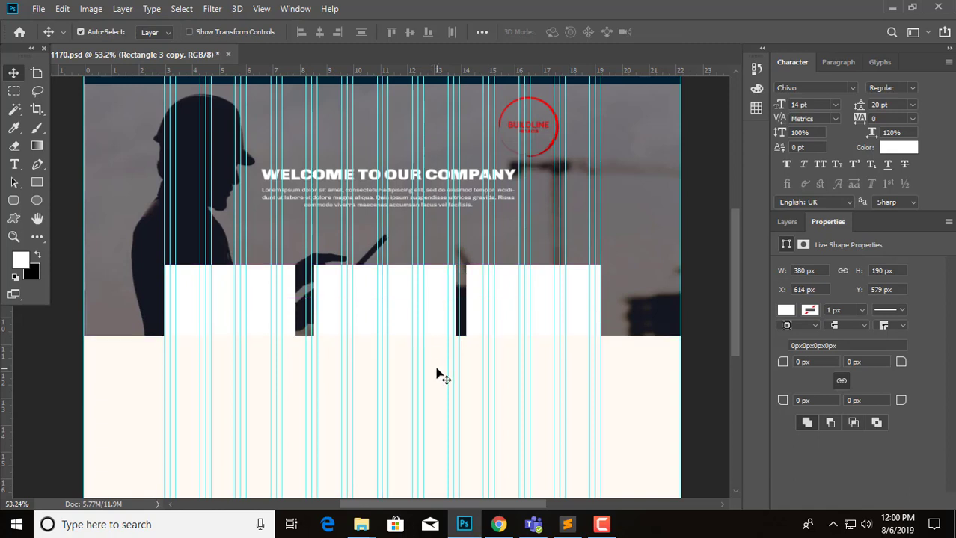
key(Right)
key(Right)
key(Right)
key(Right)
key(Right)
key(Right)
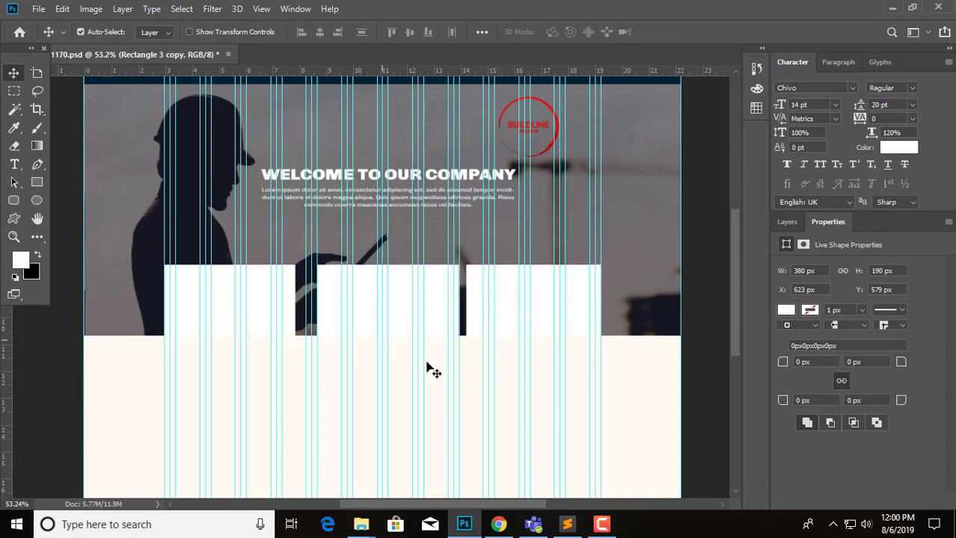
Widen the left box and shift the middle box to even out the gaps.
click(292, 303)
key(ctrl+t)
drag(294, 300, 303, 300)
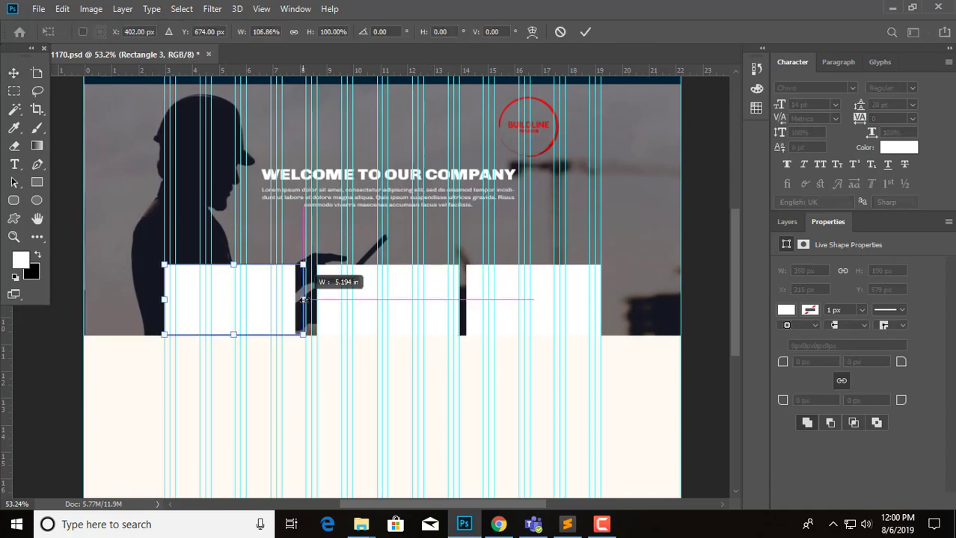
key(Return)
click(254, 359)
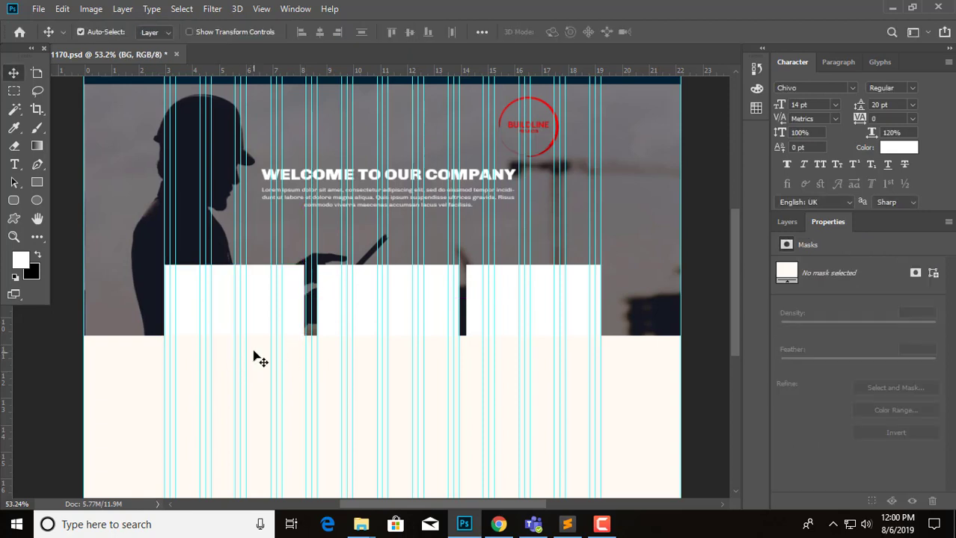
drag(336, 314, 334, 314)
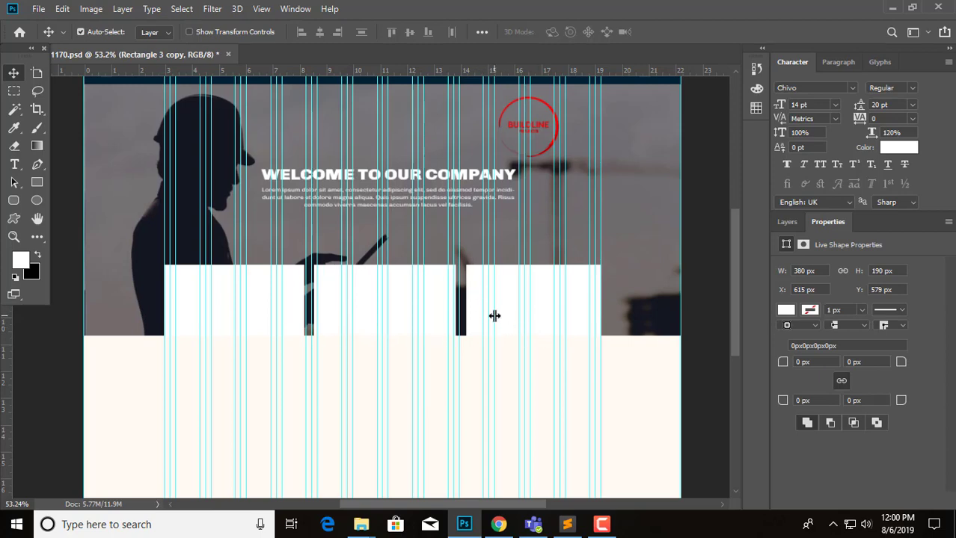
Select all three white box layers together in the Layers panel.
click(494, 316)
scroll(423, 313, right, 1)
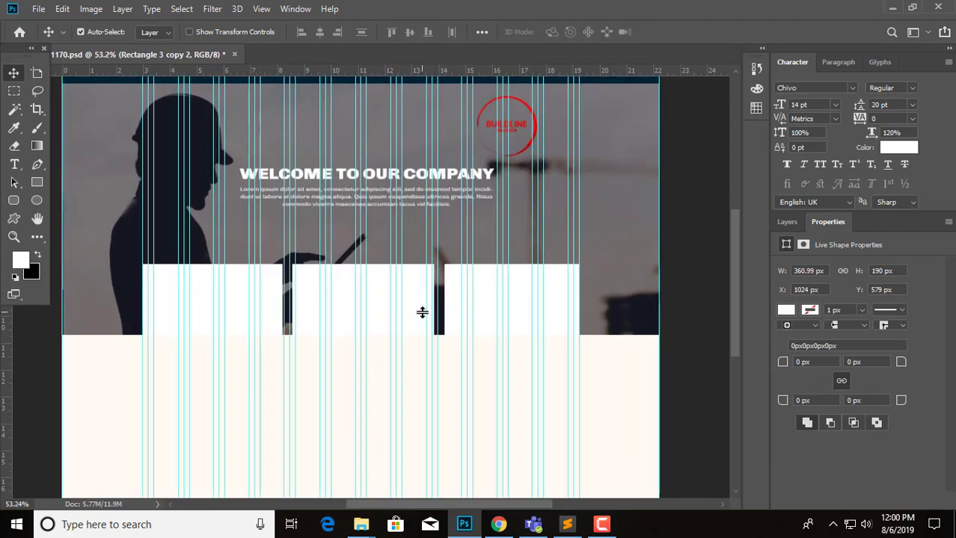
click(787, 222)
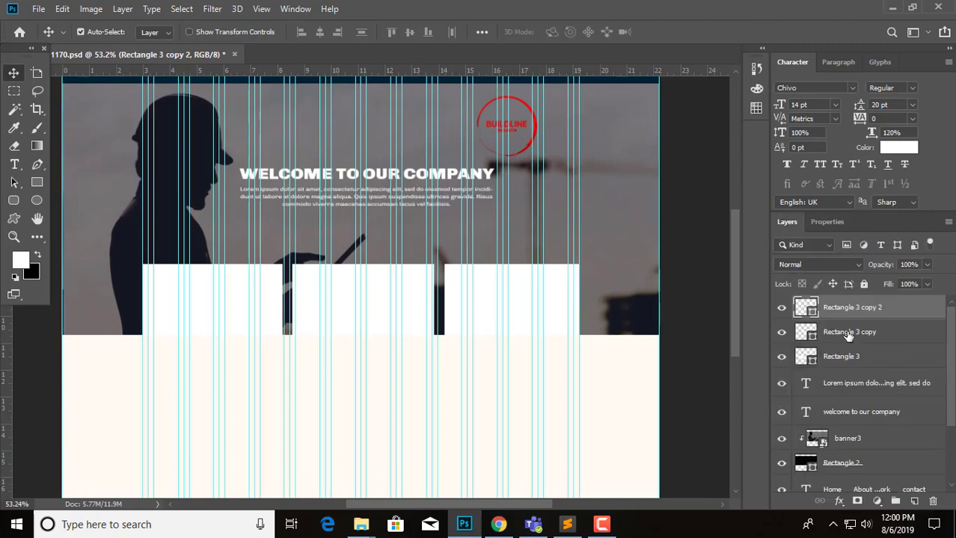
shift+click(915, 333)
shift+click(914, 359)
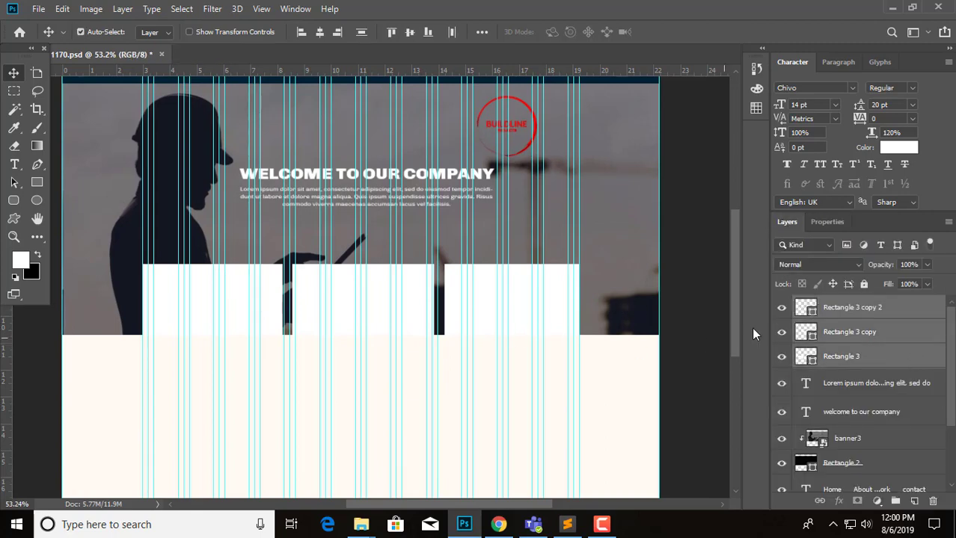
Give the right box a drop shadow: 40% opacity, 90° angle, distance 8, spread 10, size 13.
double_click(928, 313)
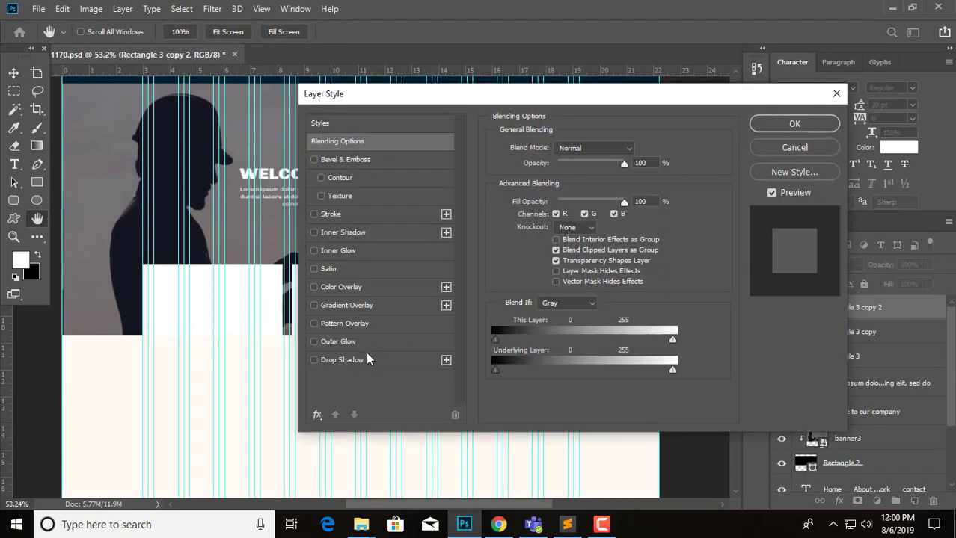
click(367, 360)
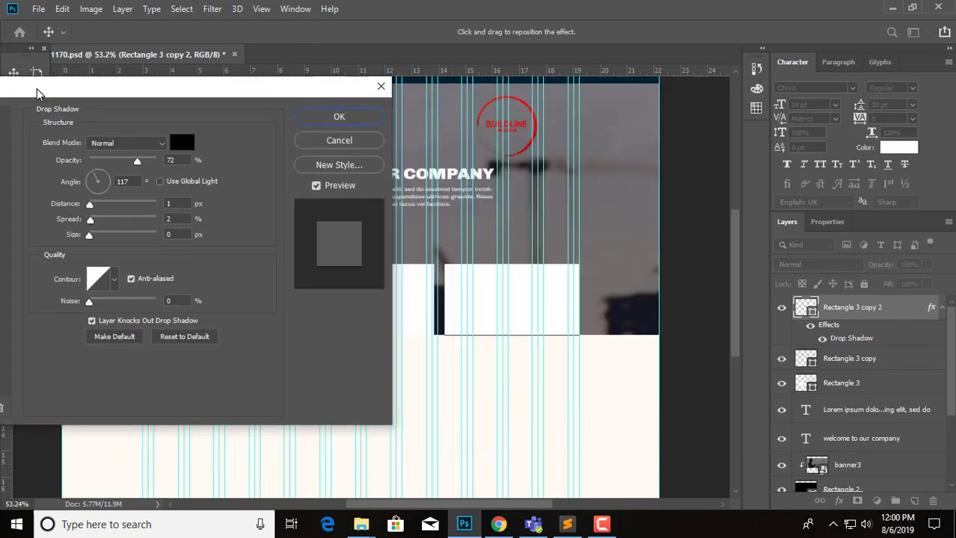
drag(489, 103, 42, 85)
drag(144, 152, 102, 165)
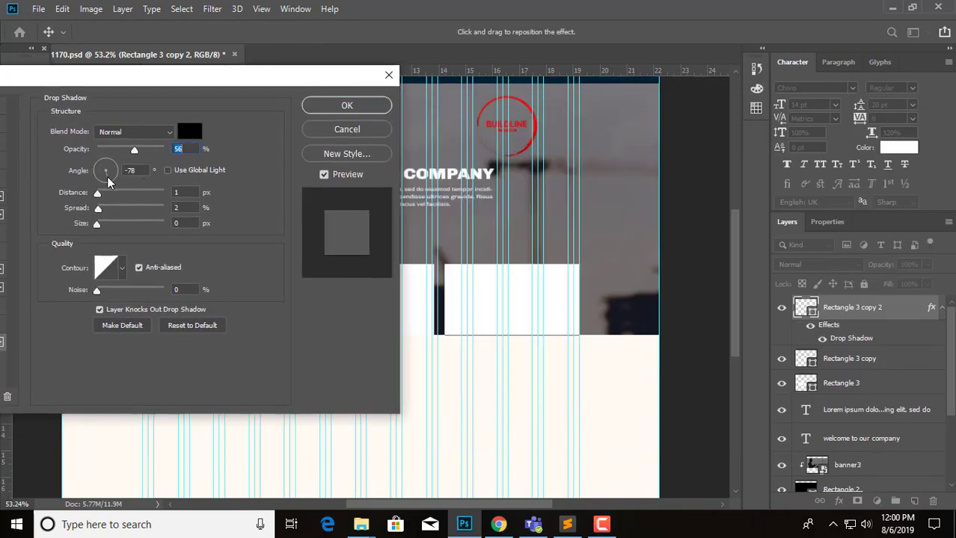
click(100, 164)
drag(97, 193, 111, 227)
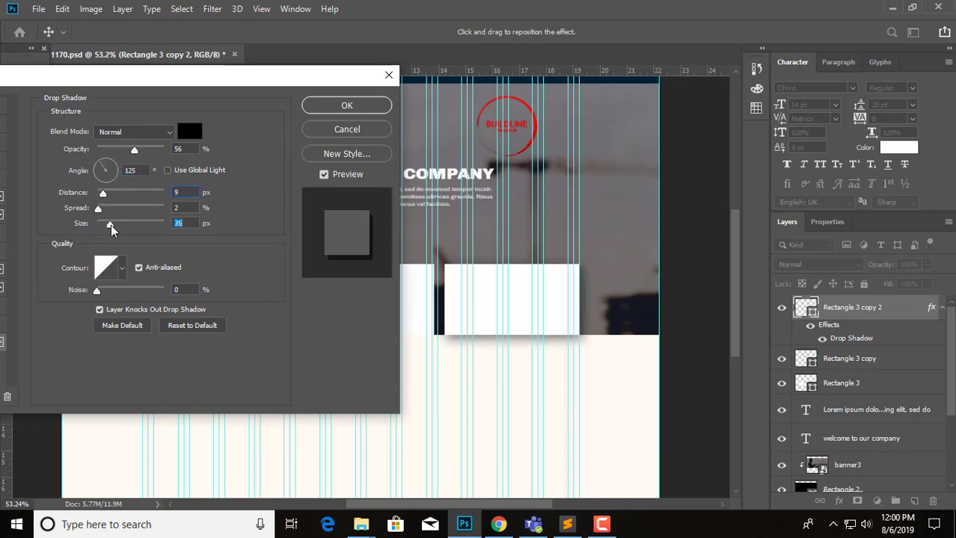
click(106, 169)
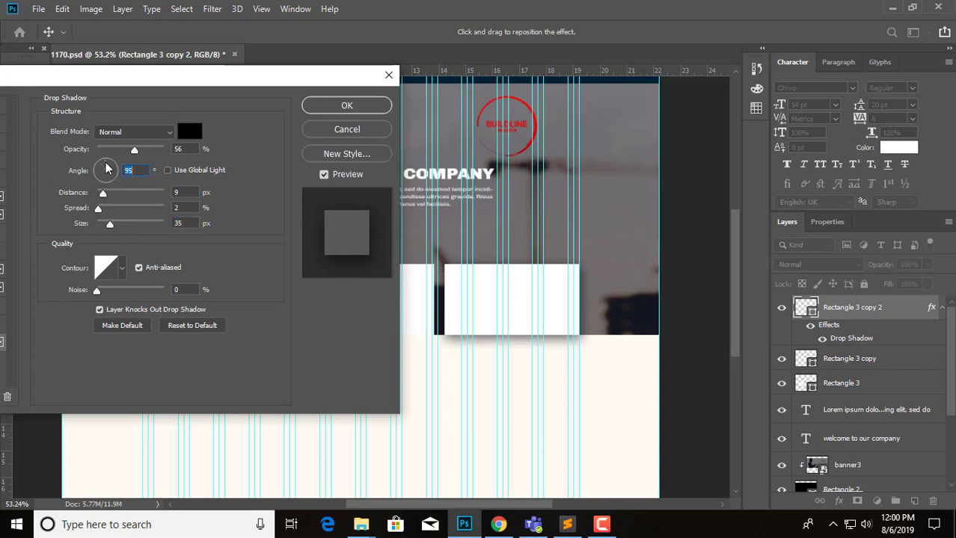
drag(106, 168, 125, 151)
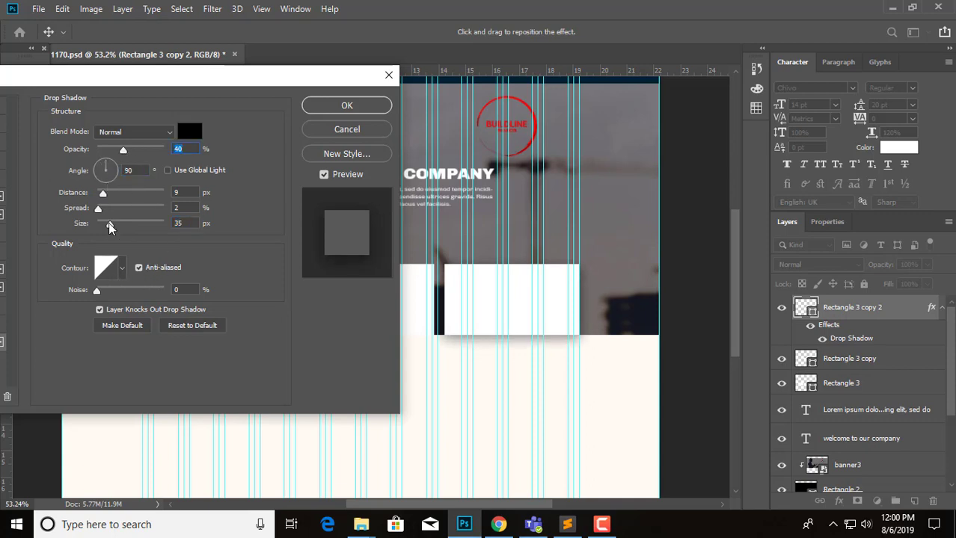
mouse_move(110, 223)
mouse_down()
mouse_move(103, 192)
mouse_move(104, 209)
mouse_up()
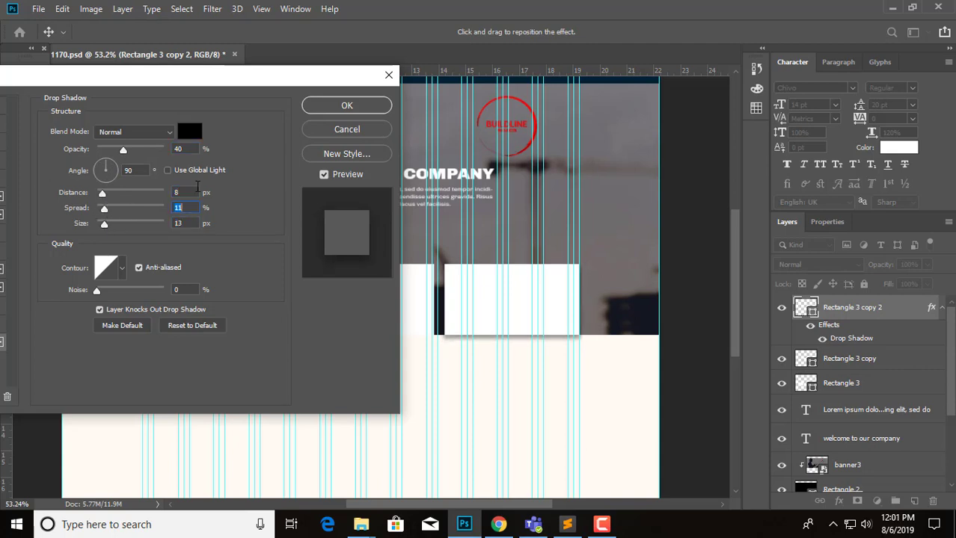
click(378, 105)
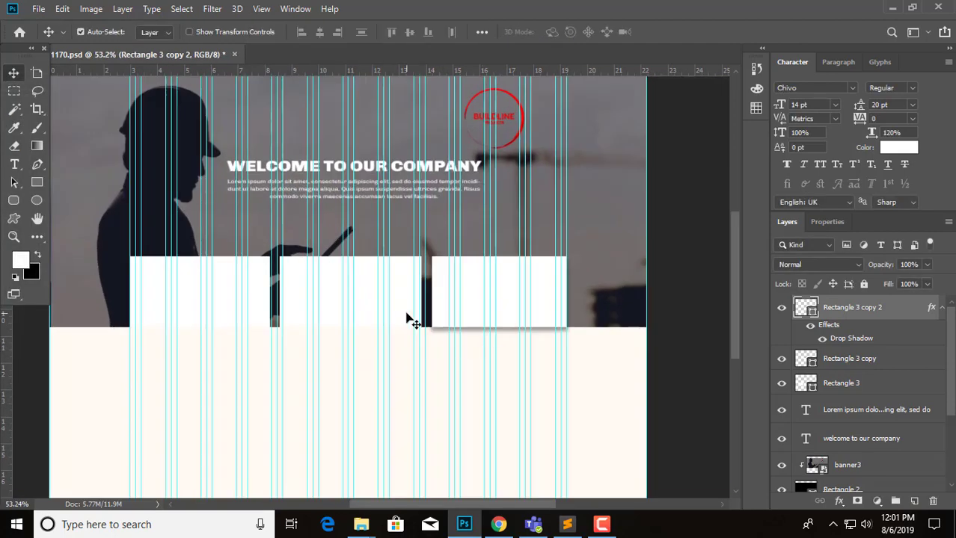
Apply the same drop shadow to the middle and left boxes.
click(412, 320)
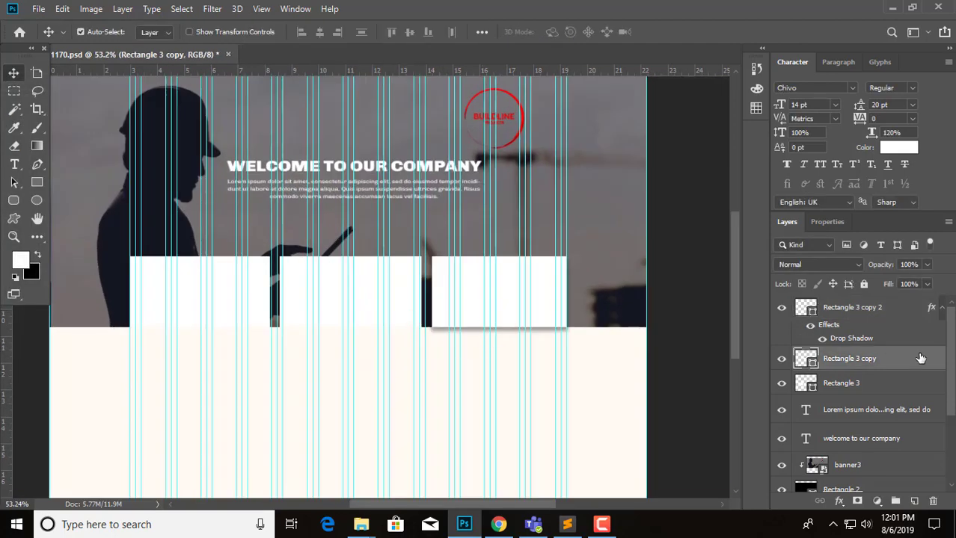
double_click(920, 359)
click(106, 342)
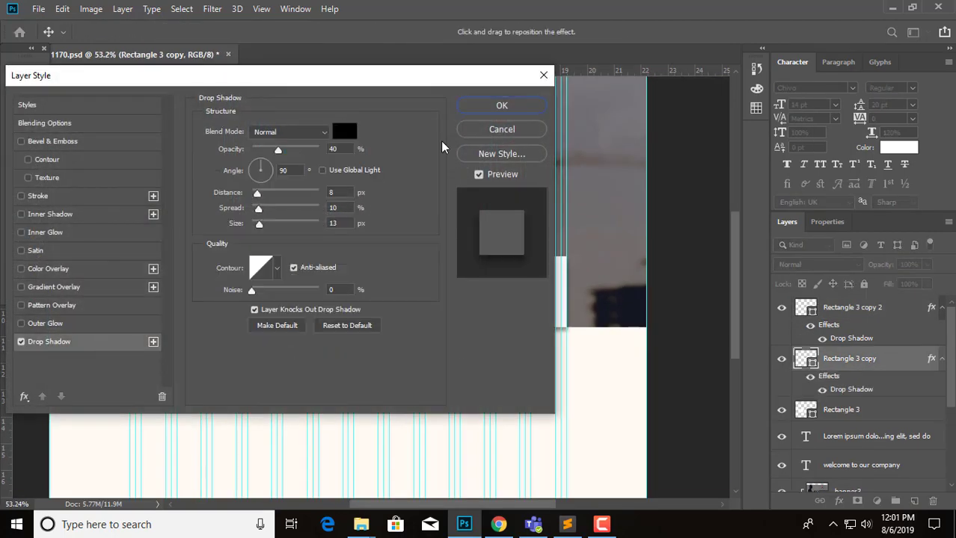
click(503, 108)
click(897, 412)
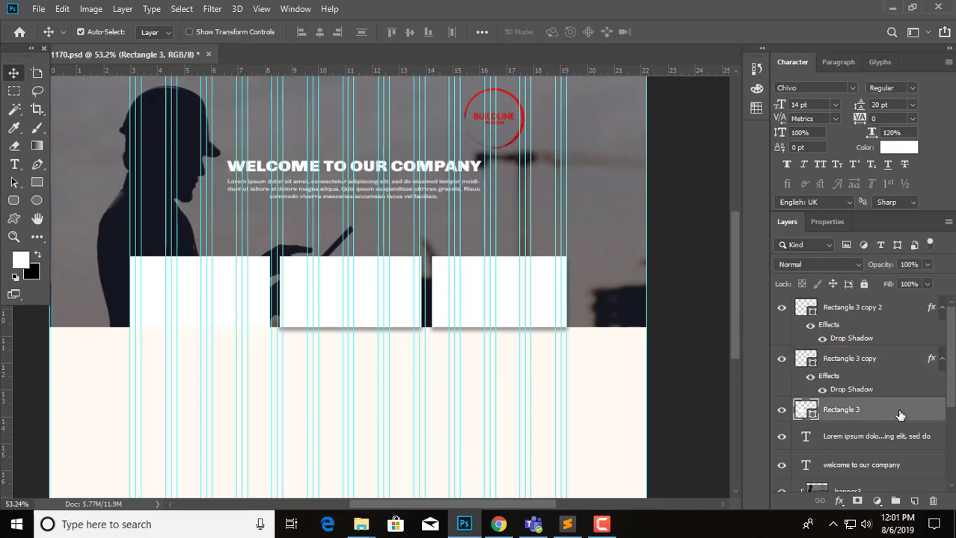
double_click(899, 415)
click(105, 343)
click(502, 107)
Zoom out to the whole page and hide the guides to inspect the three boxes.
key(ctrl+0)
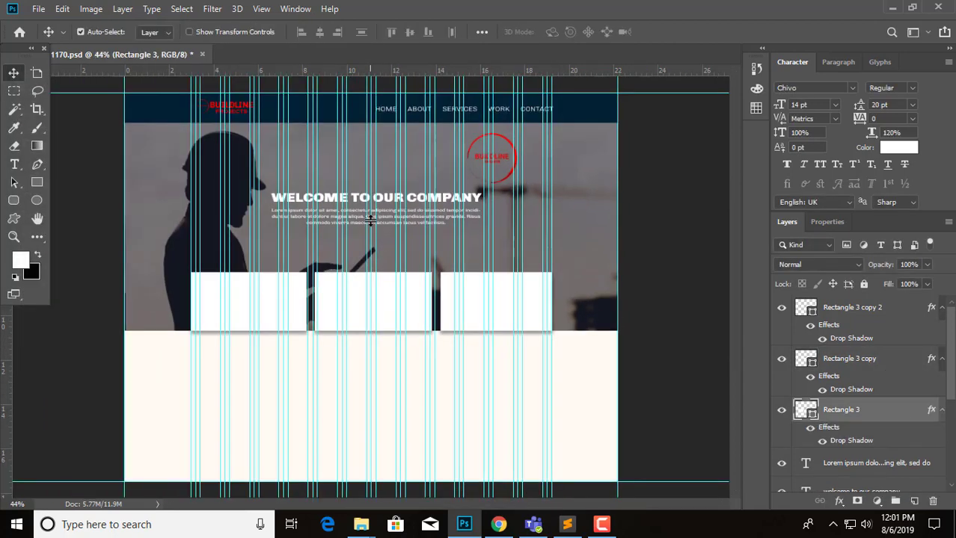
scroll(370, 221, up, 2)
scroll(191, 228, down, 2)
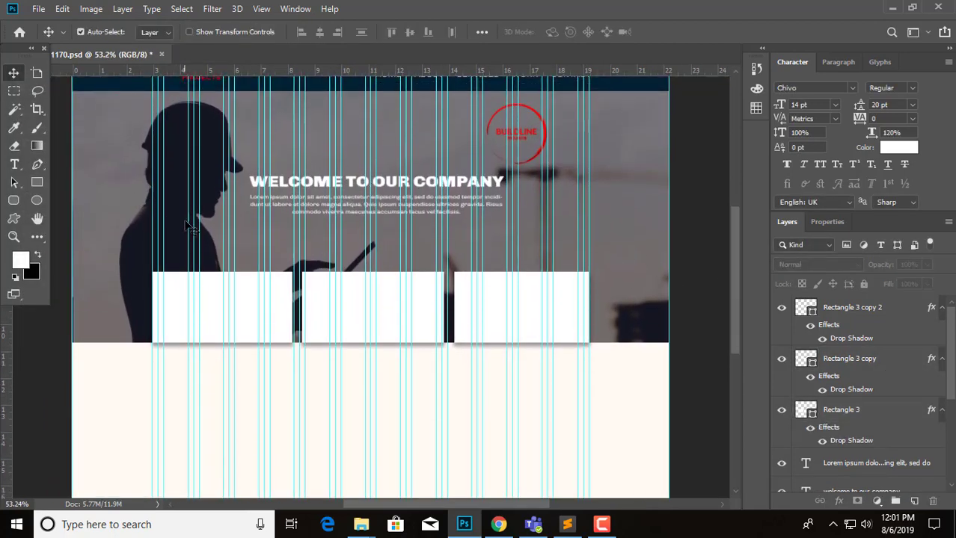
scroll(191, 229, up, 2)
scroll(250, 273, up, 1)
scroll(224, 246, down, 2)
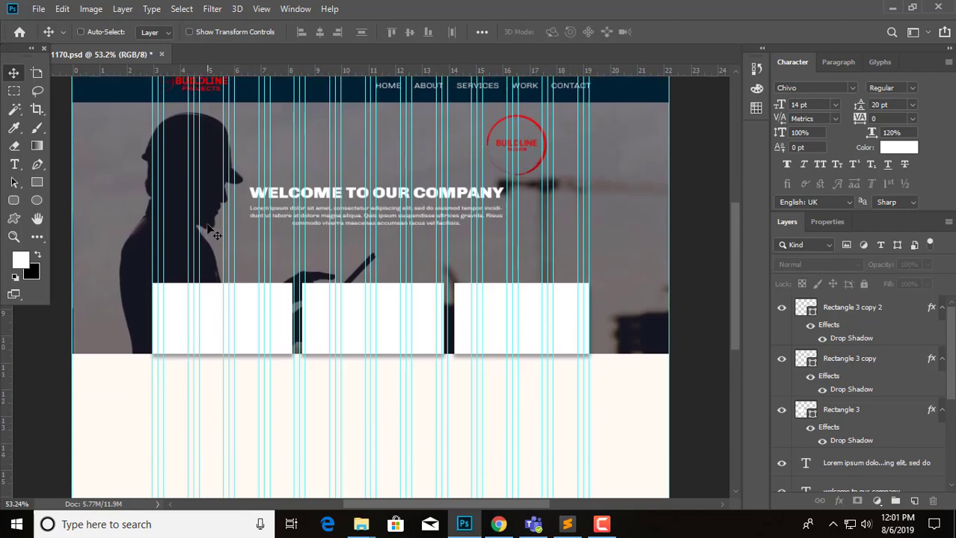
key(ctrl+semicolon)
scroll(250, 294, up, 2)
scroll(252, 297, down, 1)
scroll(262, 281, down, 2)
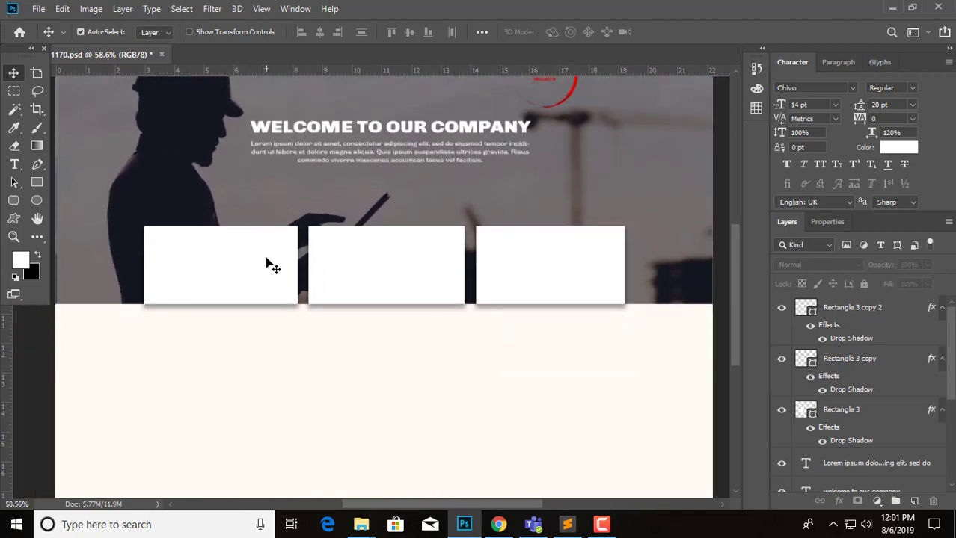
scroll(273, 267, down, 1)
scroll(231, 263, up, 2)
scroll(236, 258, down, 3)
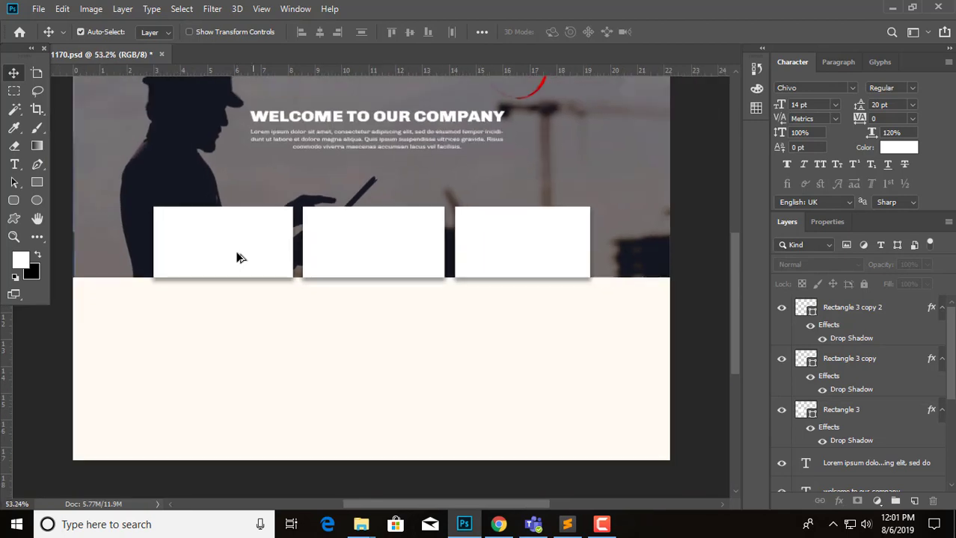
scroll(241, 258, up, 1)
scroll(423, 315, up, 2)
scroll(404, 320, up, 1)
Change the fill of the middle box, Rectangle 3 copy, to ff0000.
click(390, 324)
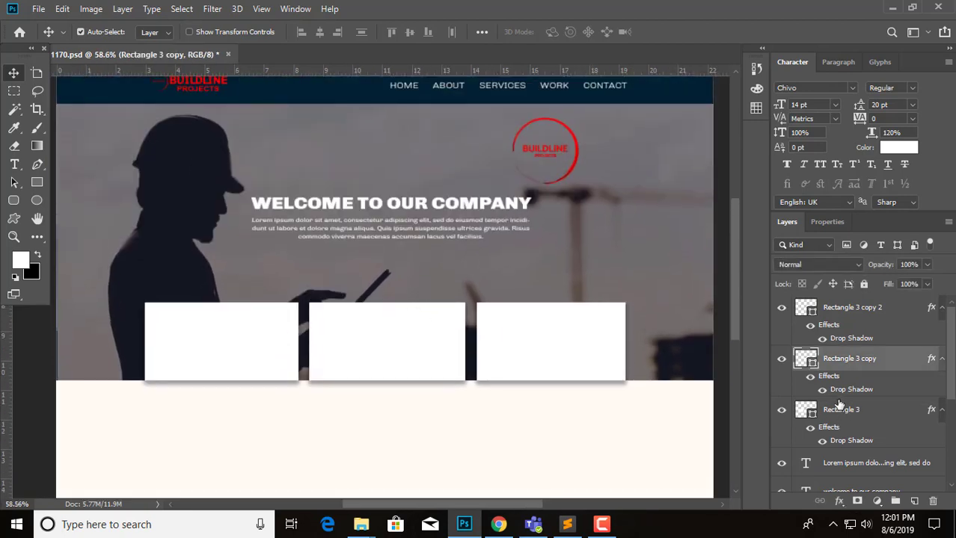
double_click(813, 364)
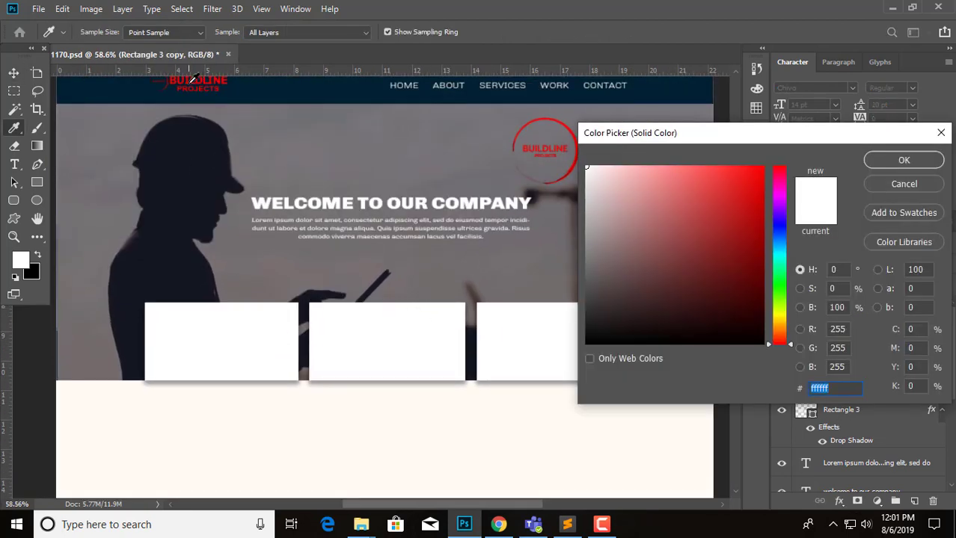
text(ff0000)
click(898, 171)
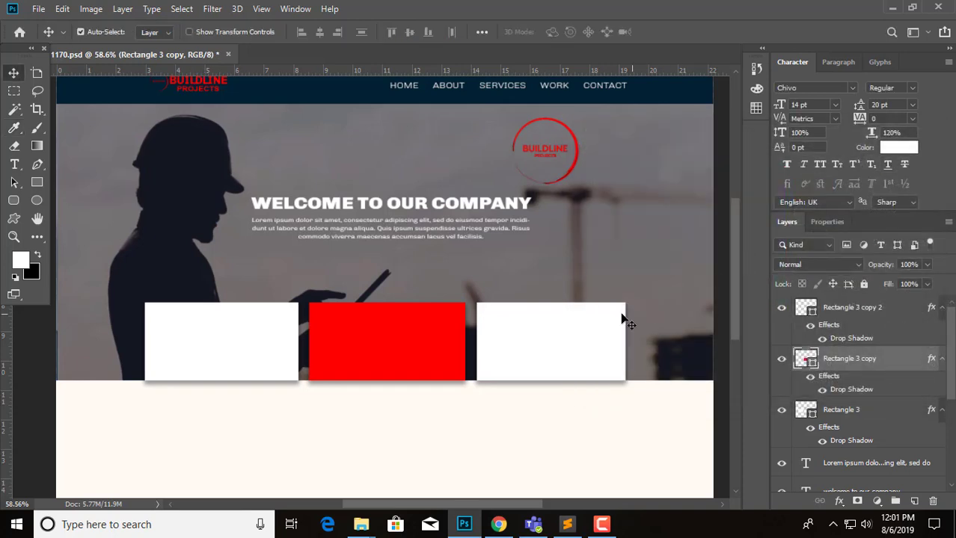
scroll(620, 316, down, 2)
scroll(179, 221, up, 1)
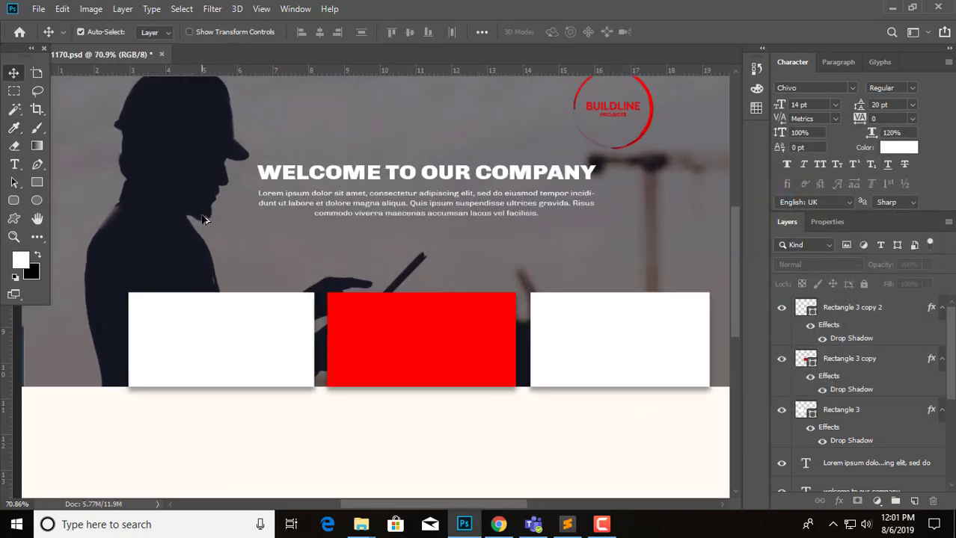
scroll(254, 277, up, 1)
scroll(314, 247, up, 1)
scroll(277, 246, up, 1)
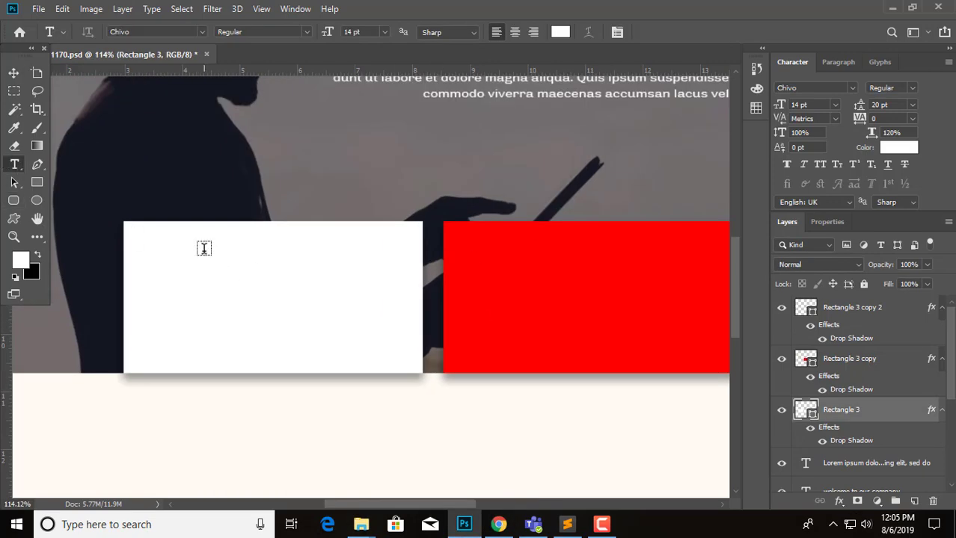
Start a heading text layer on the left white box, coloured red from the red box, in All Caps.
click(204, 248)
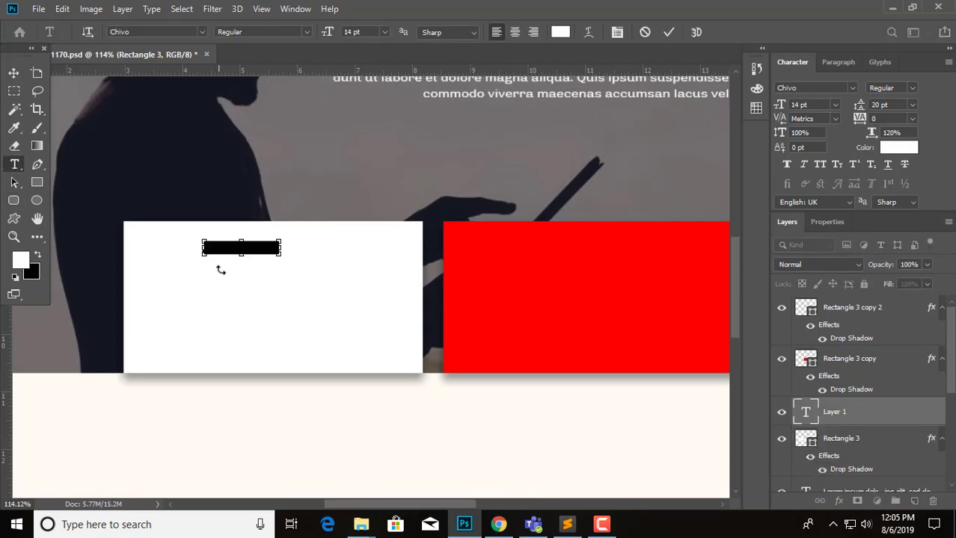
click(563, 33)
click(529, 254)
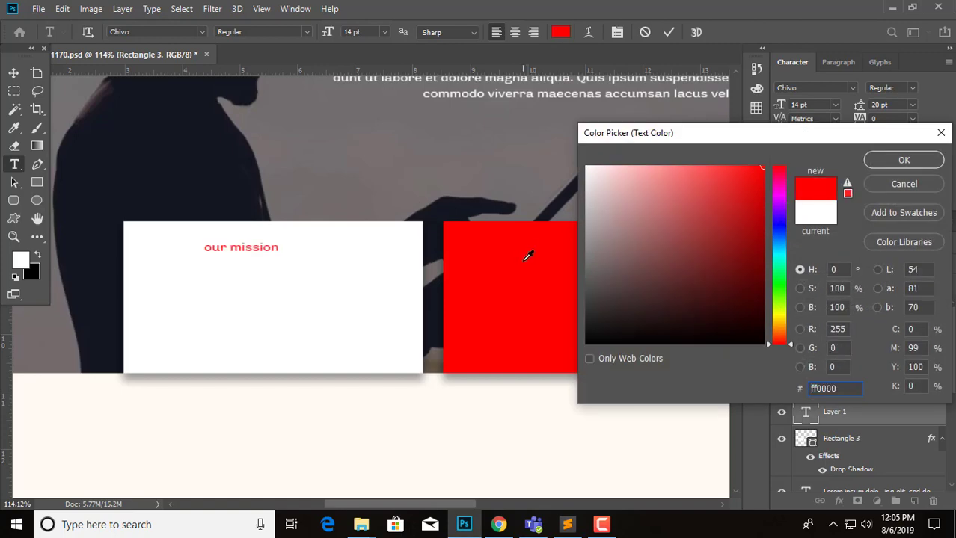
click(905, 160)
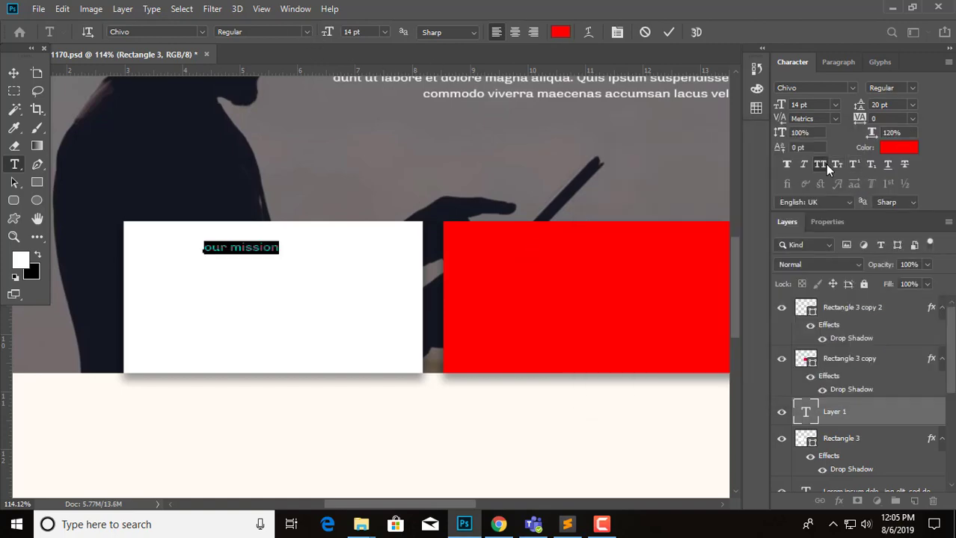
click(823, 164)
Make the OUR MISSION heading Chivo Thin at 18 pt, commit it and nudge it into place.
click(305, 32)
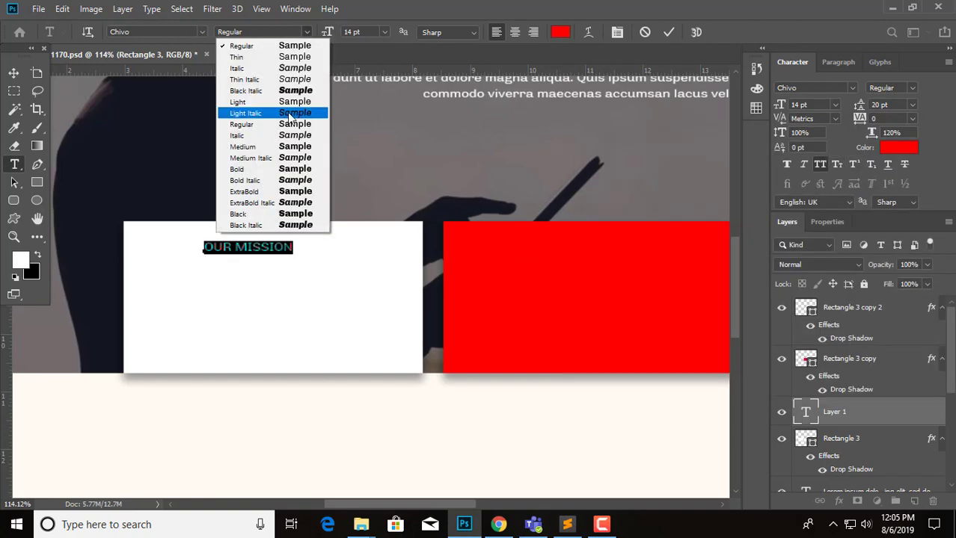
click(256, 64)
click(307, 32)
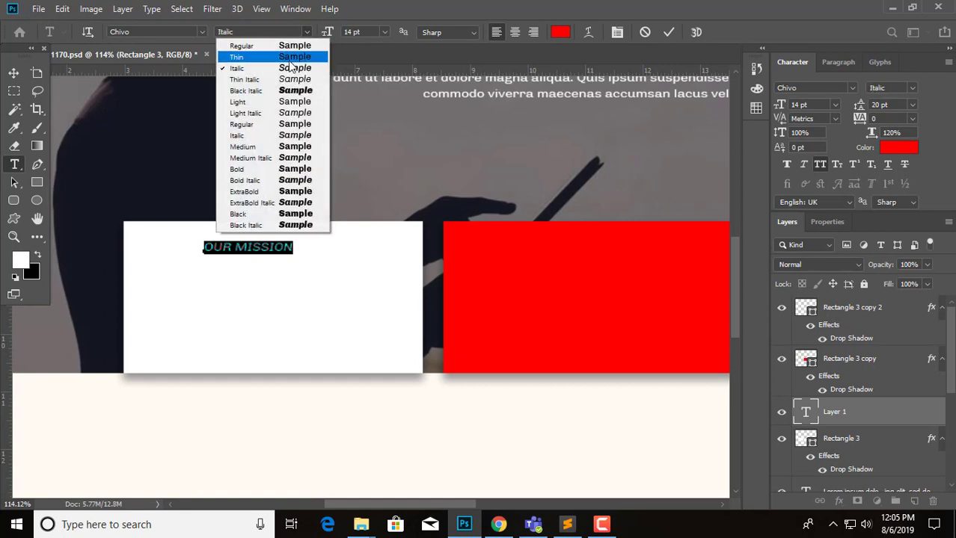
click(239, 55)
key(Up)
key(Up)
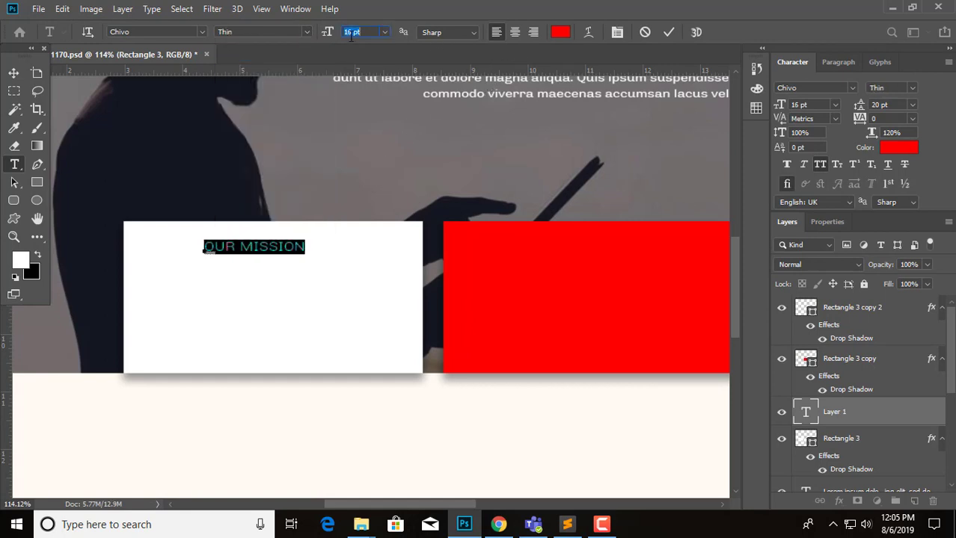
key(Up)
key(Up)
click(11, 71)
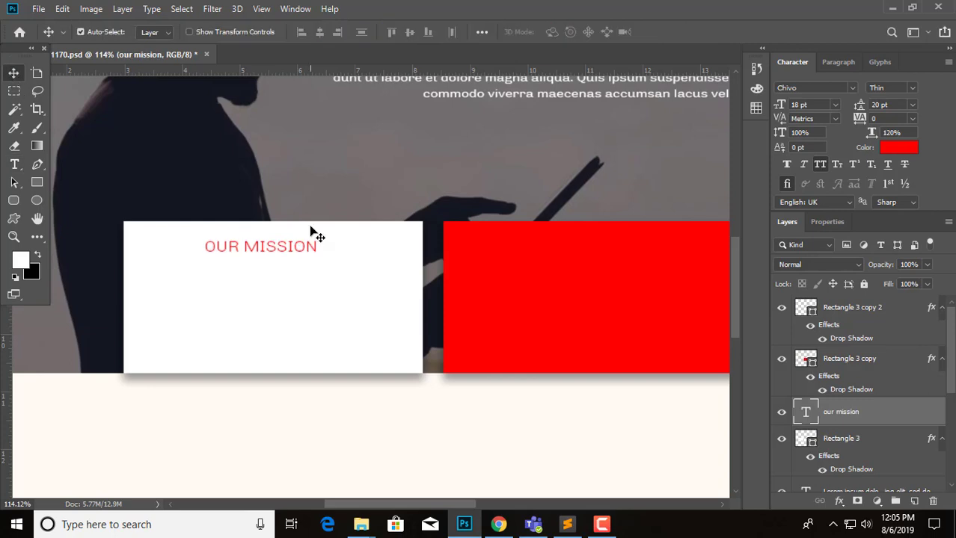
key(Down)
key(Down)
key(Down)
key(Down)
key(Down)
key(Down)
key(Right)
key(Right)
key(Right)
key(Up)
key(Up)
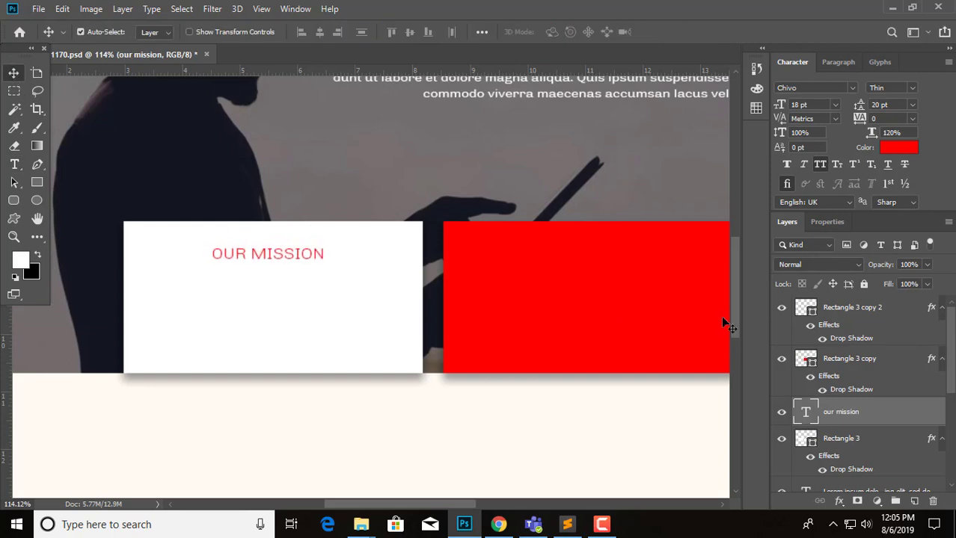
Centre the heading horizontally on Rectangle 3 by aligning their horizontal centres.
ctrl+click(861, 441)
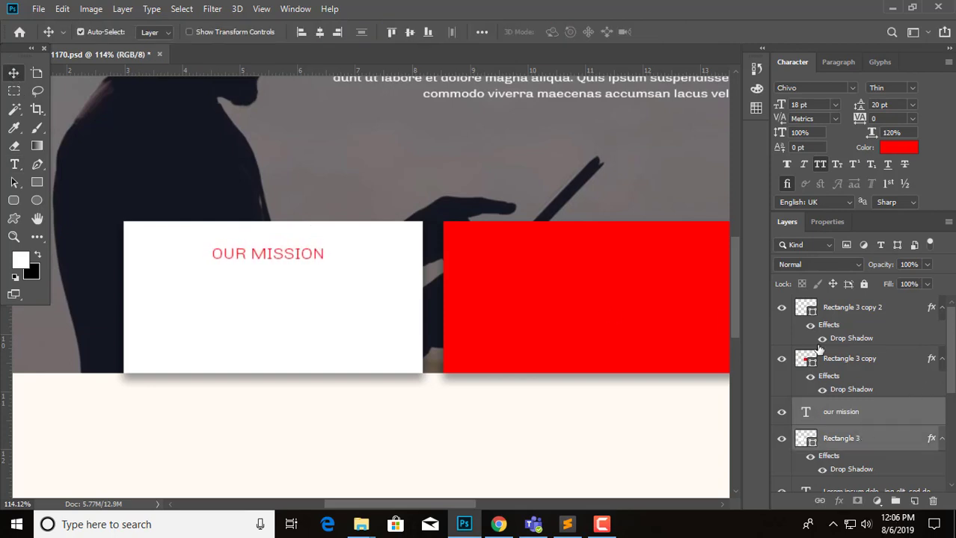
click(322, 35)
scroll(305, 267, down, 2)
scroll(305, 266, up, 2)
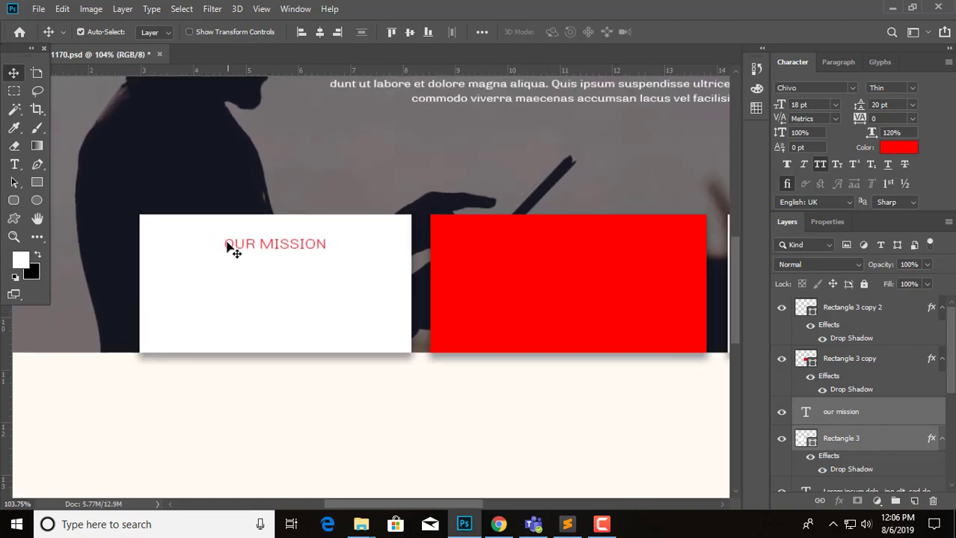
click(15, 164)
Add a paragraph text box under OUR MISSION: 12 pt, 18 pt leading, no All Caps, centred.
mouse_move(167, 270)
mouse_down()
mouse_move(318, 317)
mouse_move(387, 320)
mouse_up()
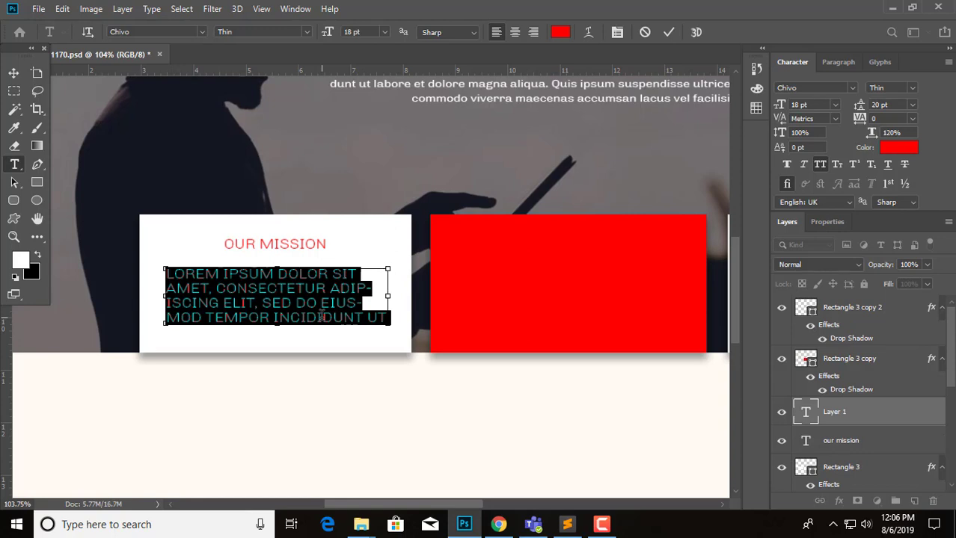
key(Down)
key(Down)
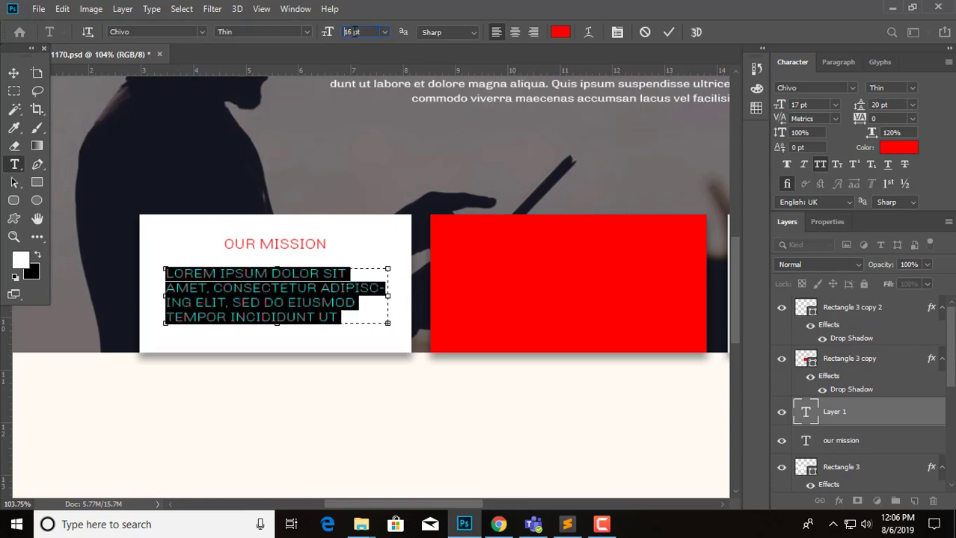
key(Down)
key(Down)
key(Down)
key(Down)
click(822, 165)
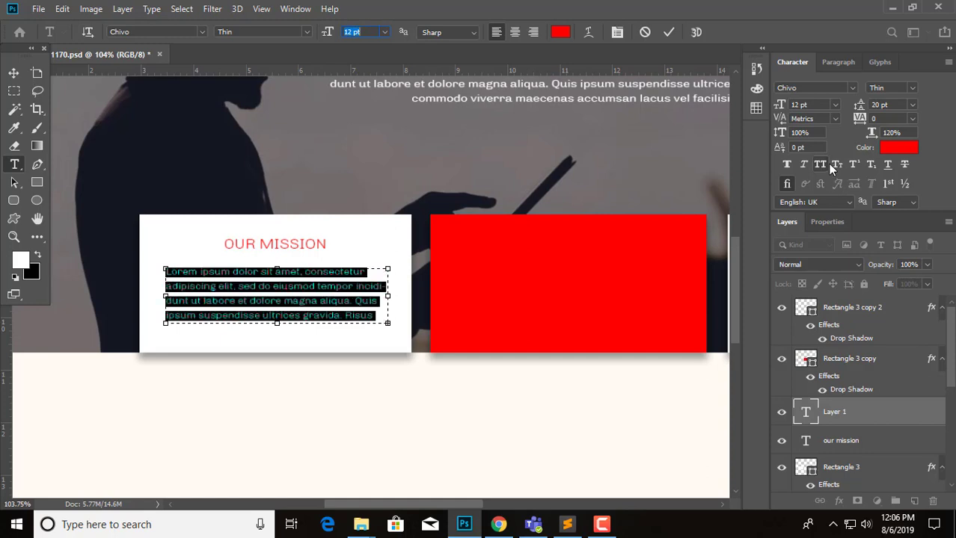
click(879, 105)
key(Down)
key(Down)
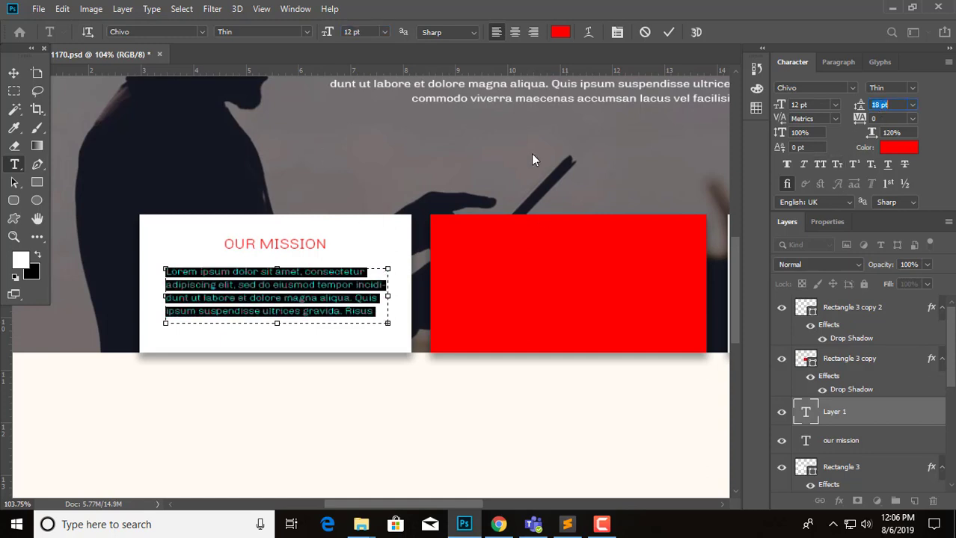
click(513, 32)
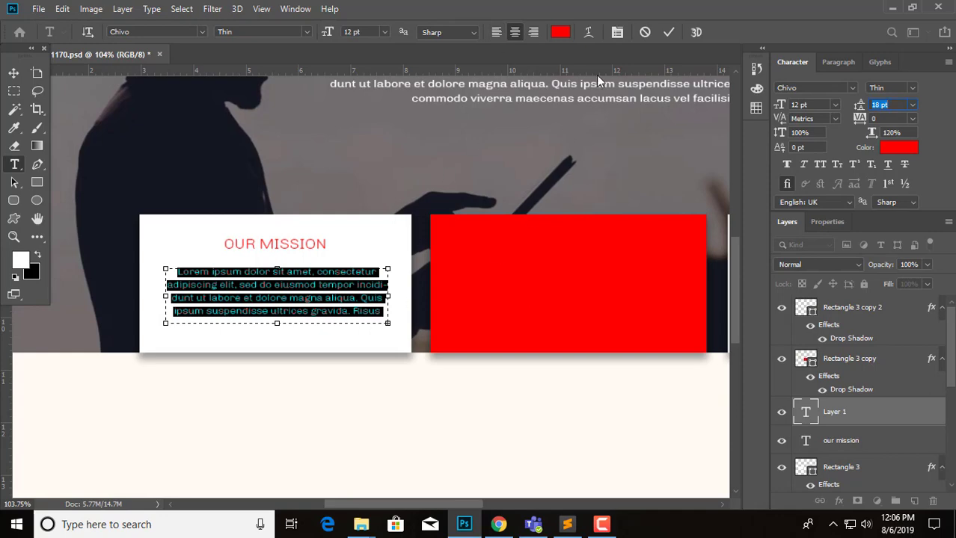
Colour the paragraph text 1a1a1a and commit it.
click(560, 33)
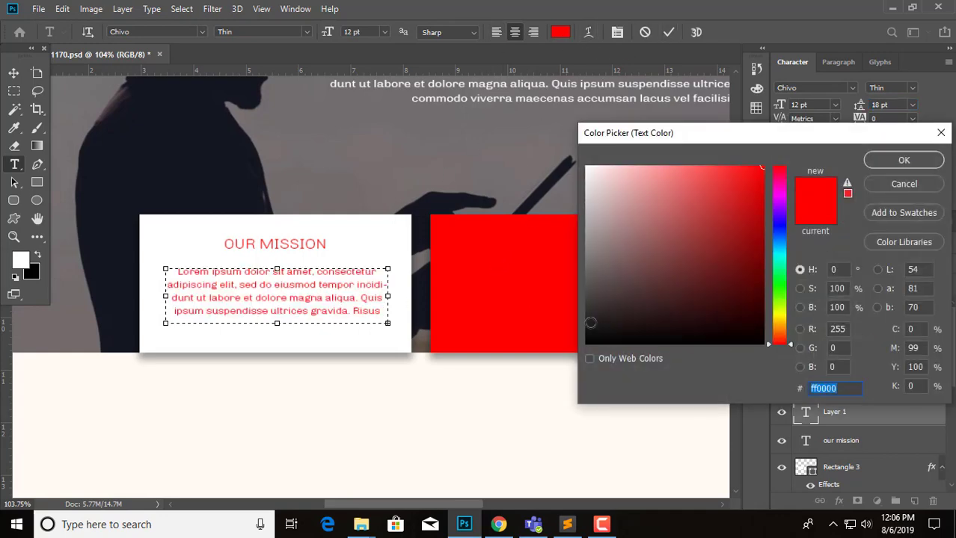
text(1a1a1a)
click(869, 159)
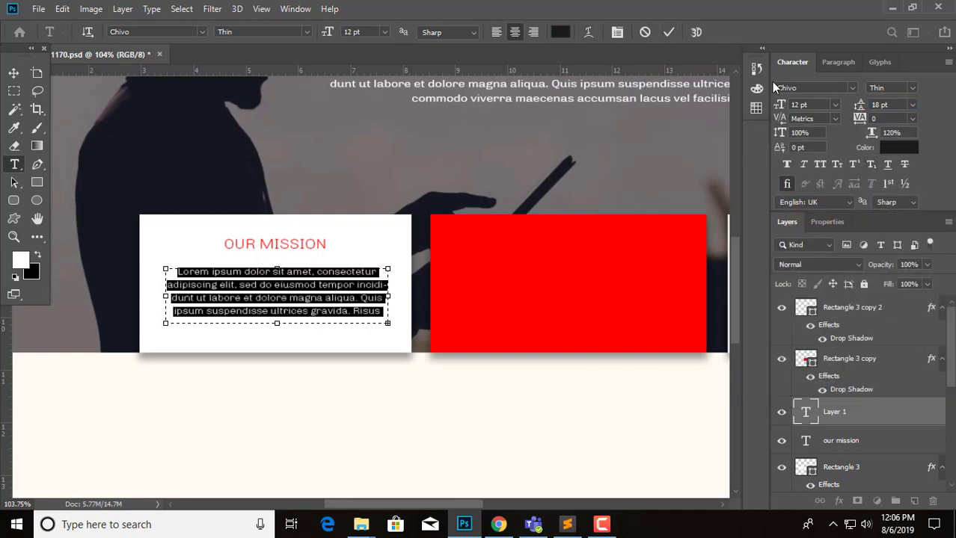
click(618, 32)
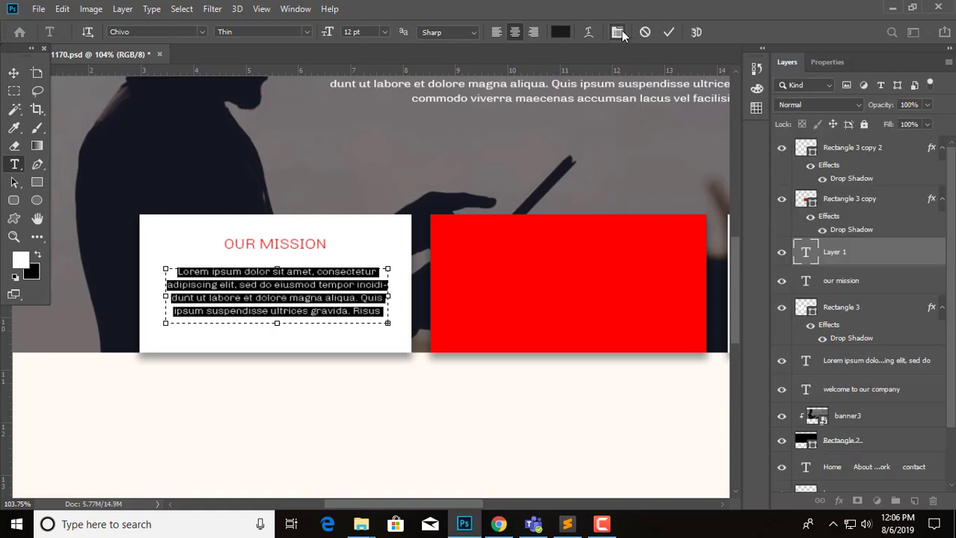
click(617, 32)
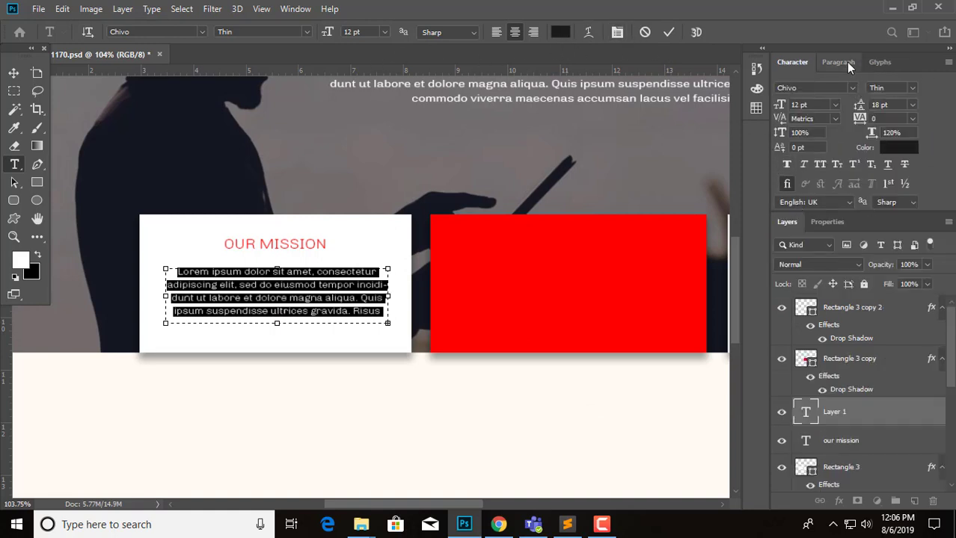
click(670, 32)
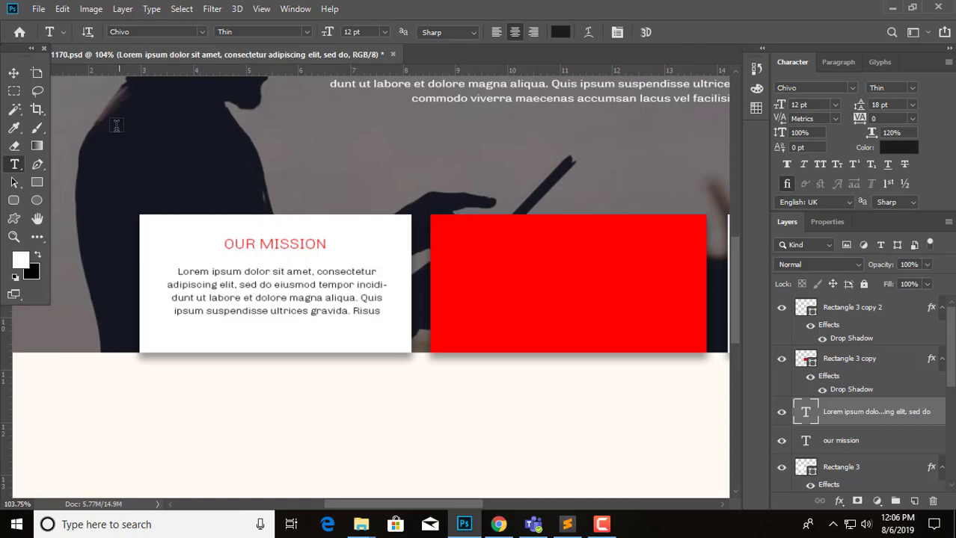
click(14, 72)
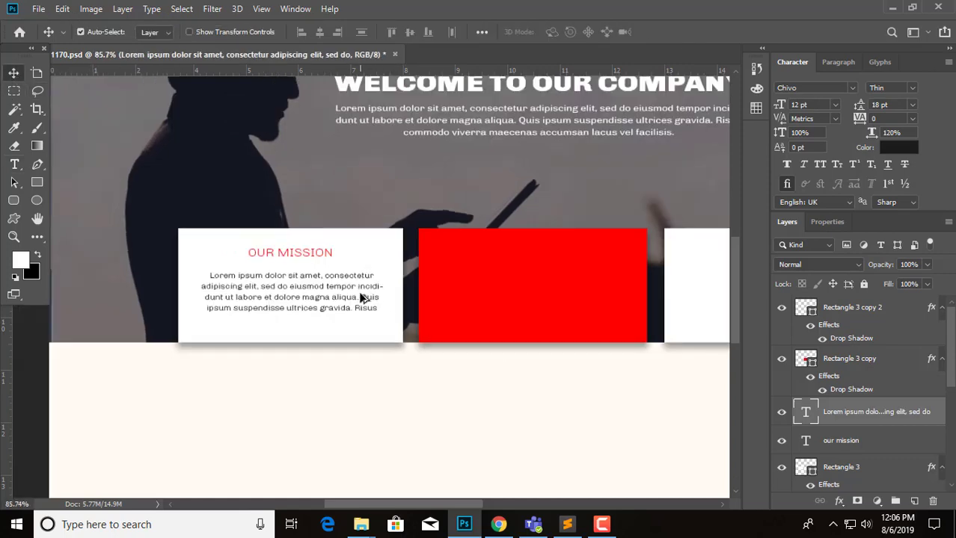
Set the OUR MISSION paragraph to 13 pt, justified with the last line left-aligned.
scroll(358, 333, down, 4)
drag(492, 349, 373, 342)
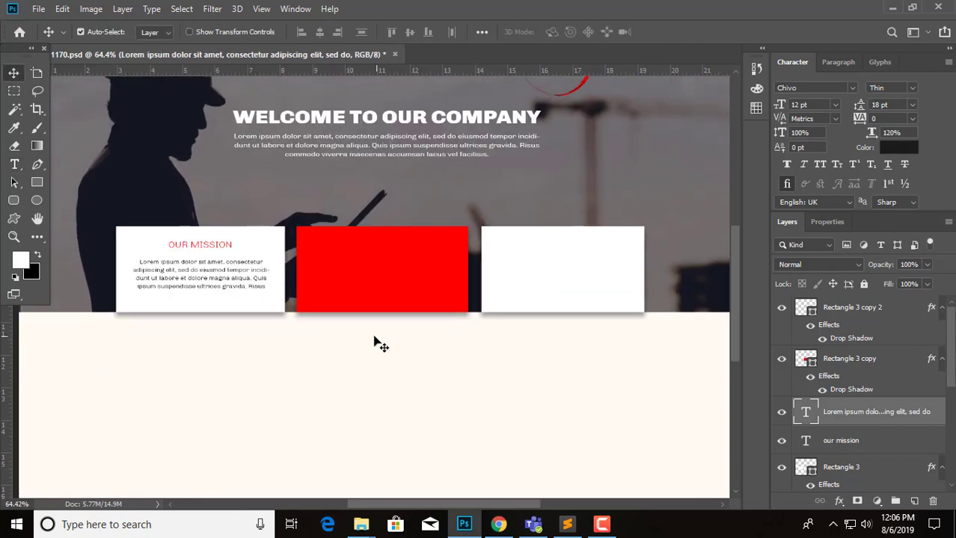
scroll(375, 343, down, 3)
scroll(284, 324, up, 3)
scroll(273, 290, up, 3)
double_click(272, 289)
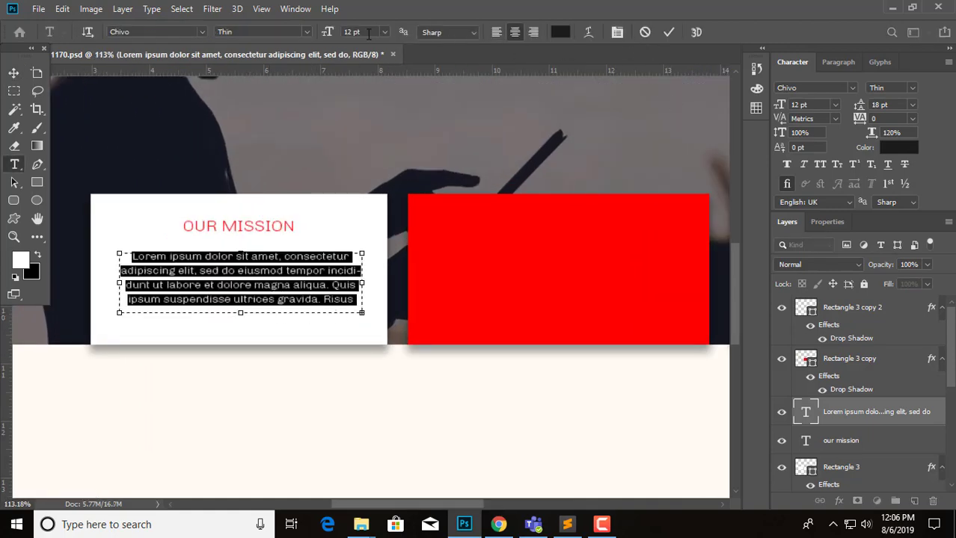
scroll(365, 32, up, 1)
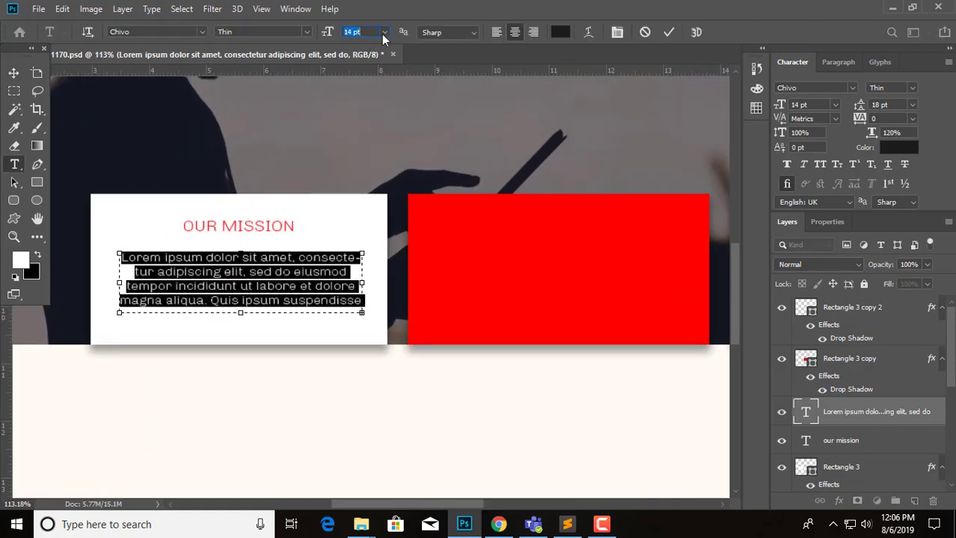
click(617, 32)
click(826, 62)
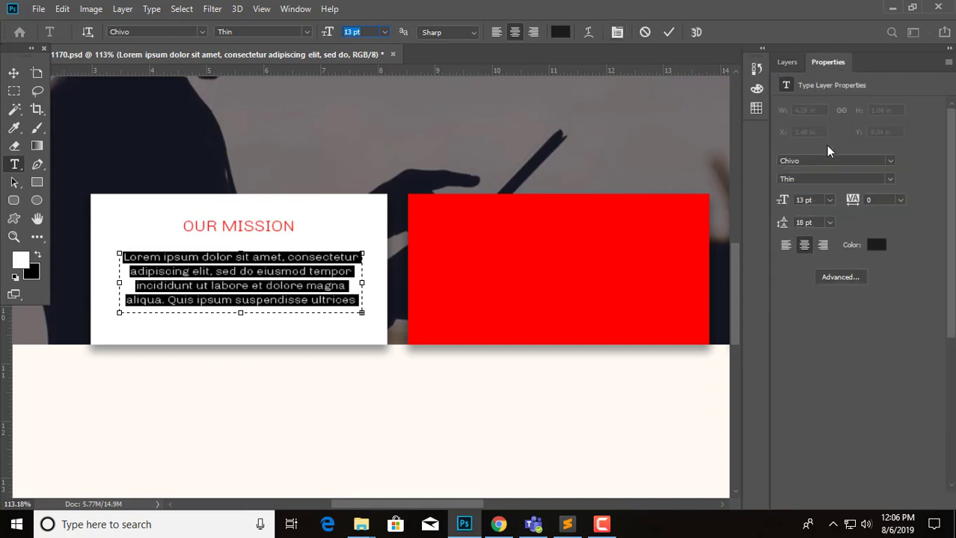
click(786, 62)
click(618, 33)
click(834, 63)
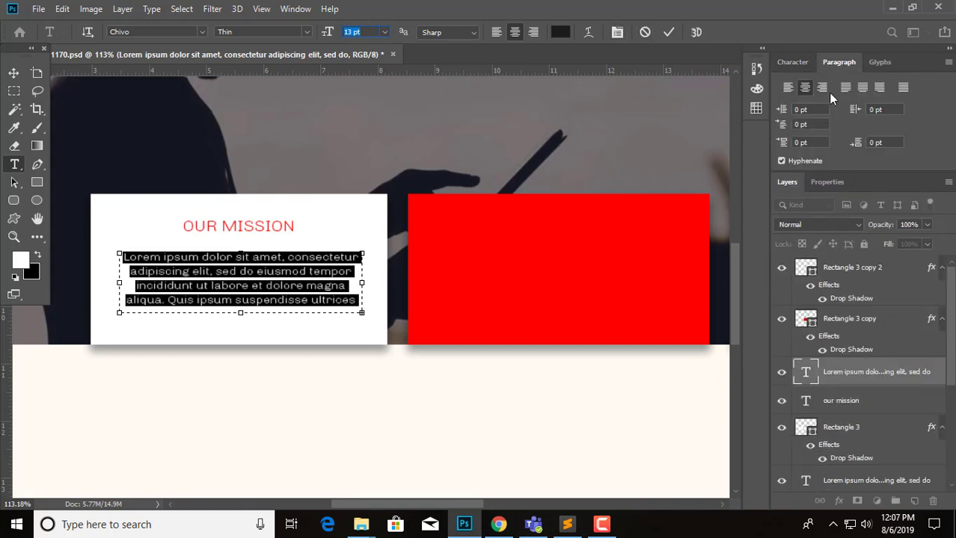
click(844, 88)
click(668, 32)
key(v)
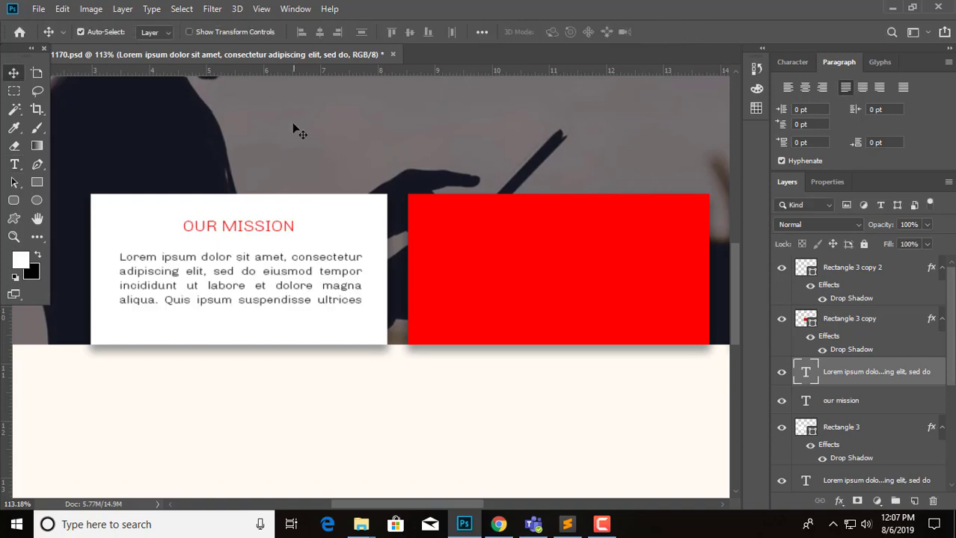
Select the OUR MISSION heading with the Move tool and zoom in on the box.
scroll(193, 208, down, 2)
scroll(268, 266, down, 2)
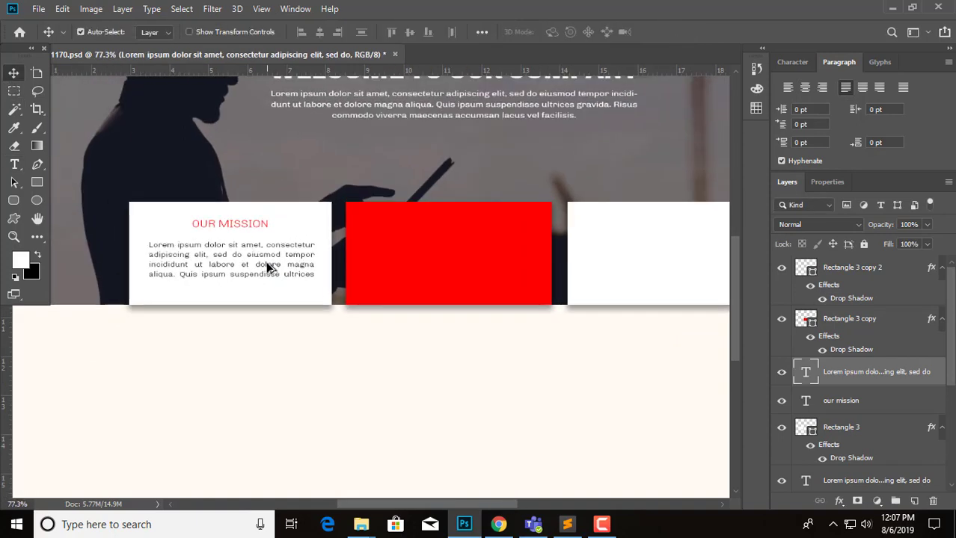
click(248, 226)
scroll(175, 260, up, 5)
scroll(175, 263, up, 1)
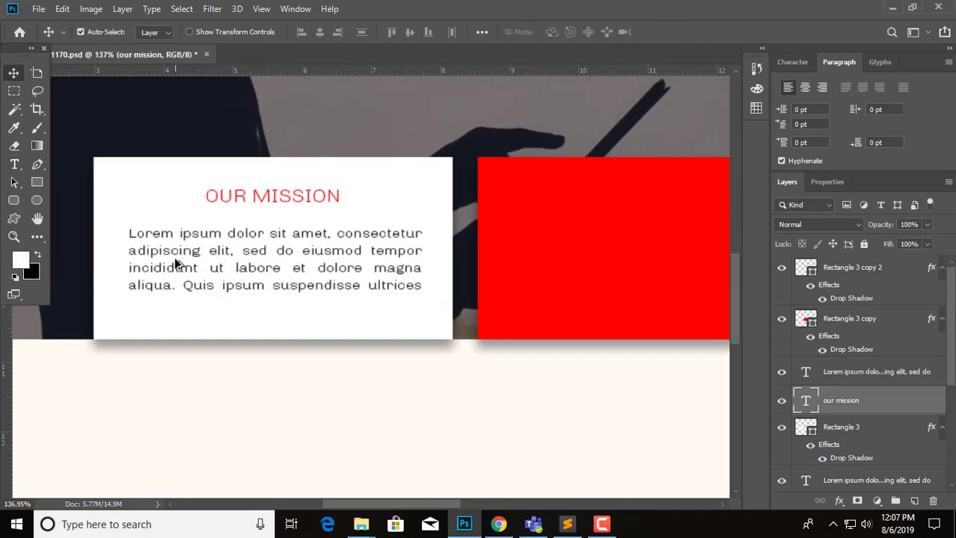
click(37, 204)
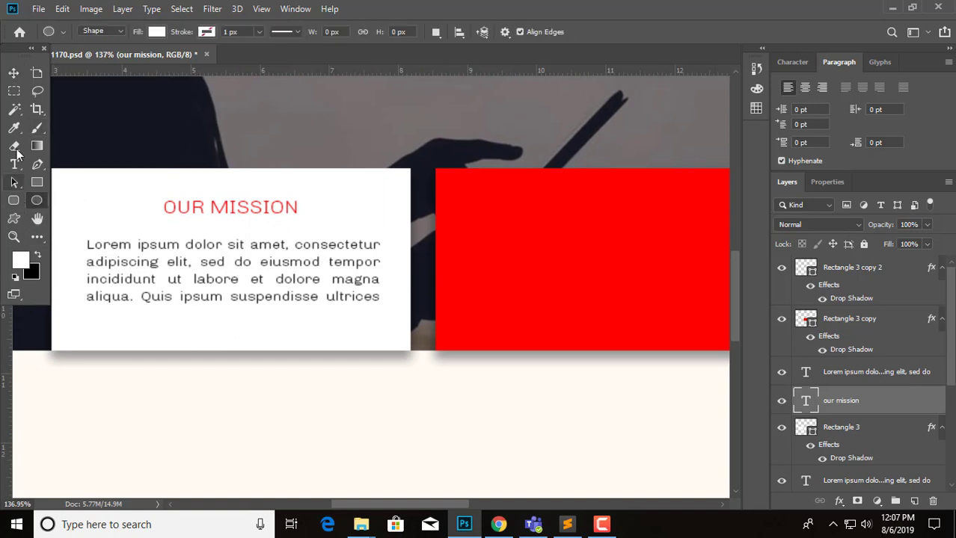
click(14, 219)
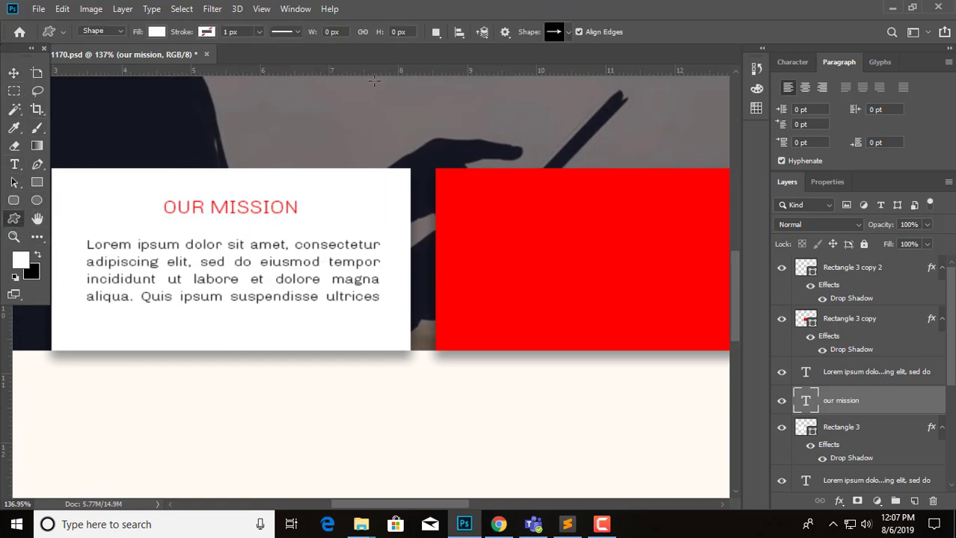
click(561, 32)
scroll(465, 125, down, 3)
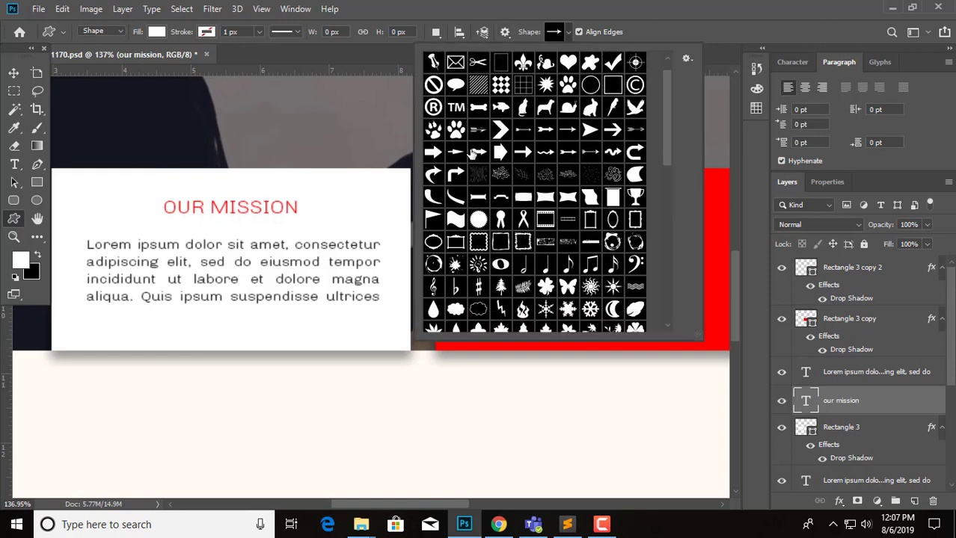
scroll(454, 173, down, 2)
scroll(552, 180, down, 3)
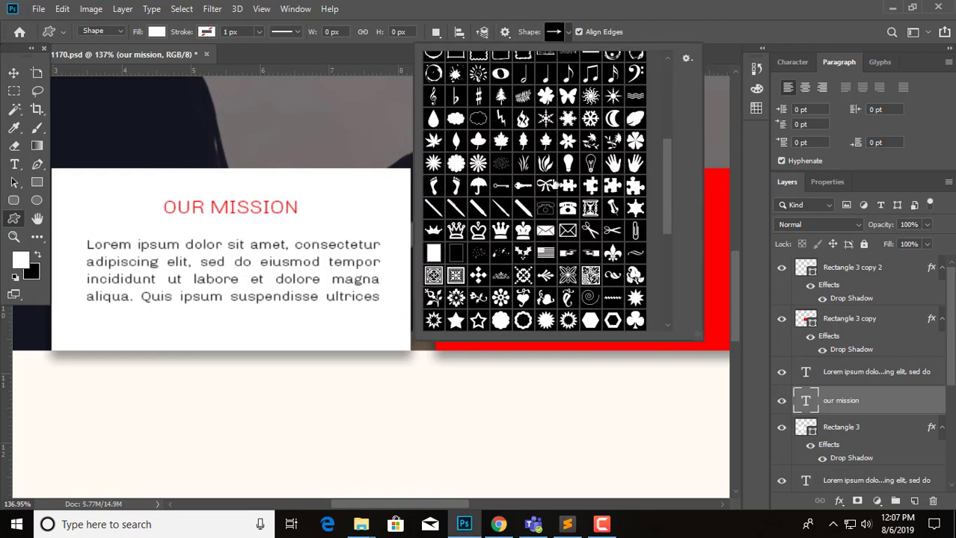
scroll(553, 182, down, 4)
scroll(554, 187, down, 3)
scroll(556, 191, down, 3)
scroll(557, 192, down, 2)
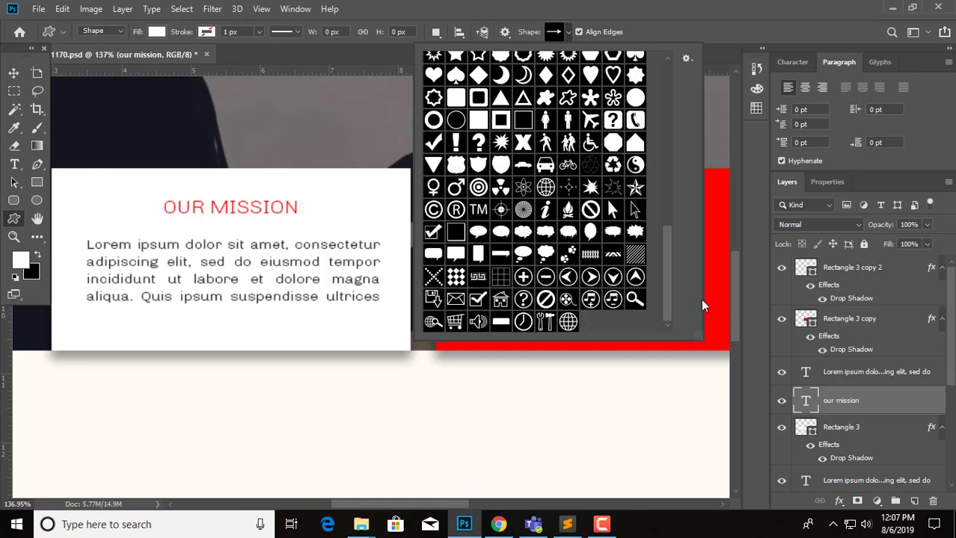
drag(667, 286, 662, 115)
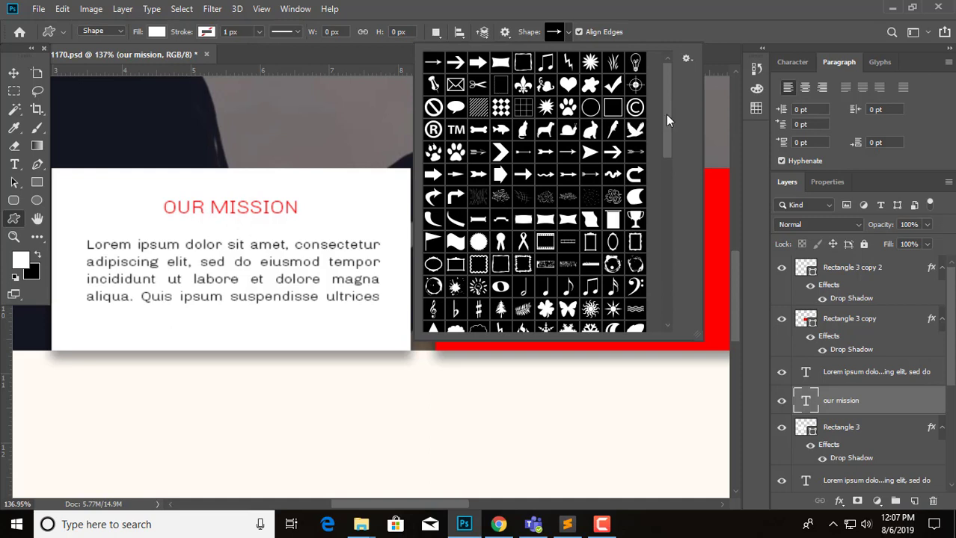
click(13, 73)
click(13, 201)
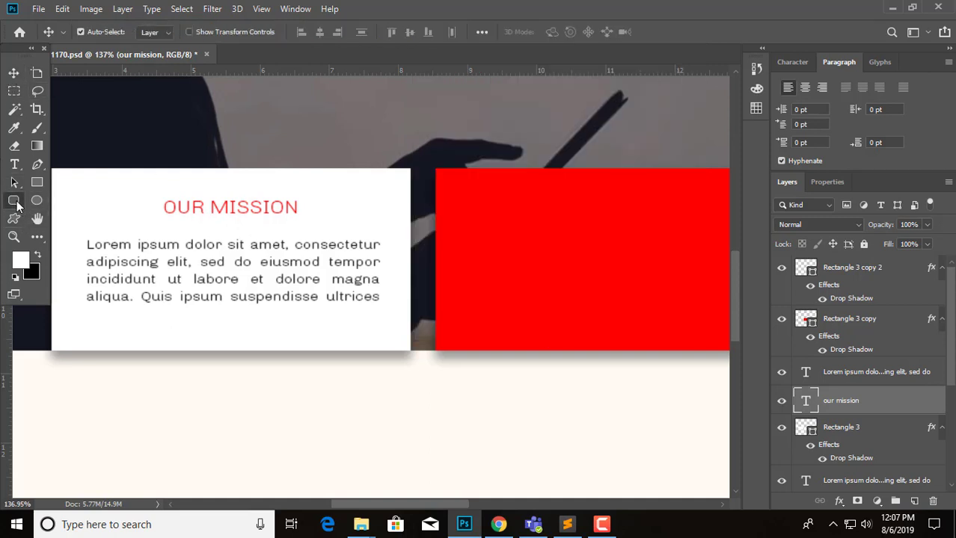
click(43, 240)
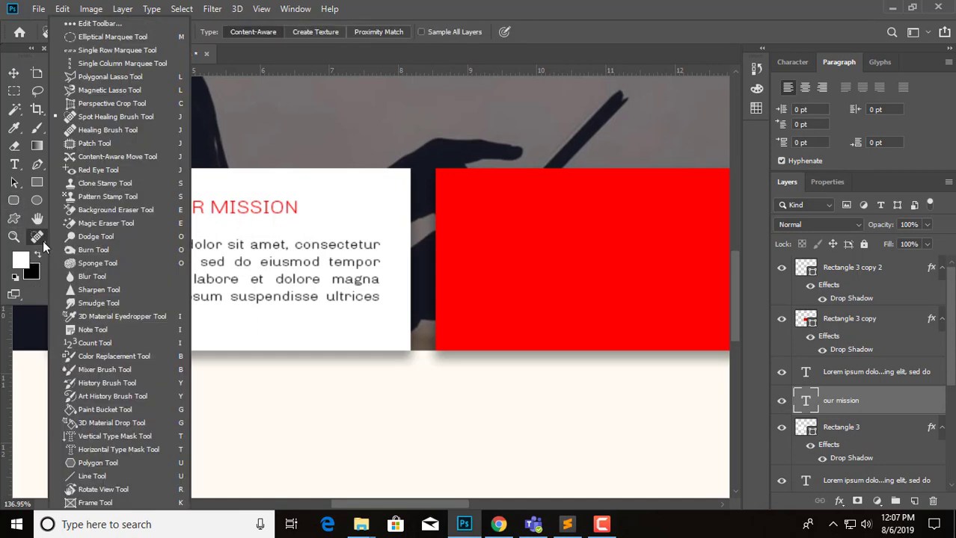
click(13, 201)
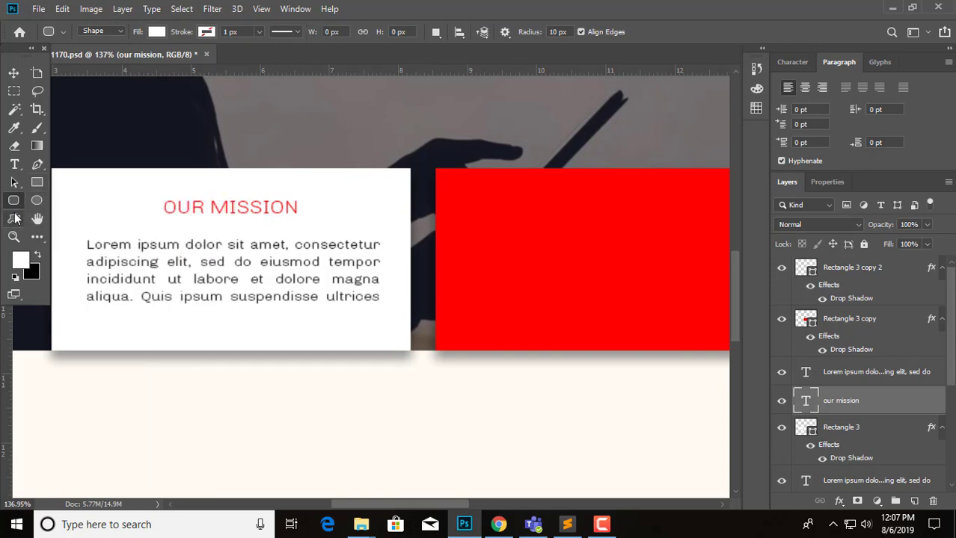
Draw a thin black rectangle bar beneath the OUR MISSION heading.
click(37, 182)
scroll(168, 228, up, 2)
scroll(161, 233, up, 1)
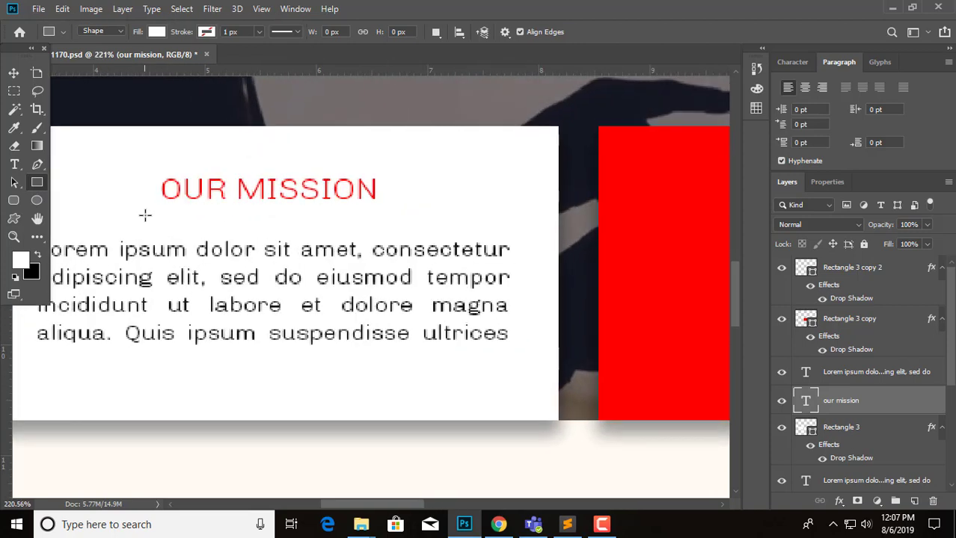
drag(136, 212, 419, 213)
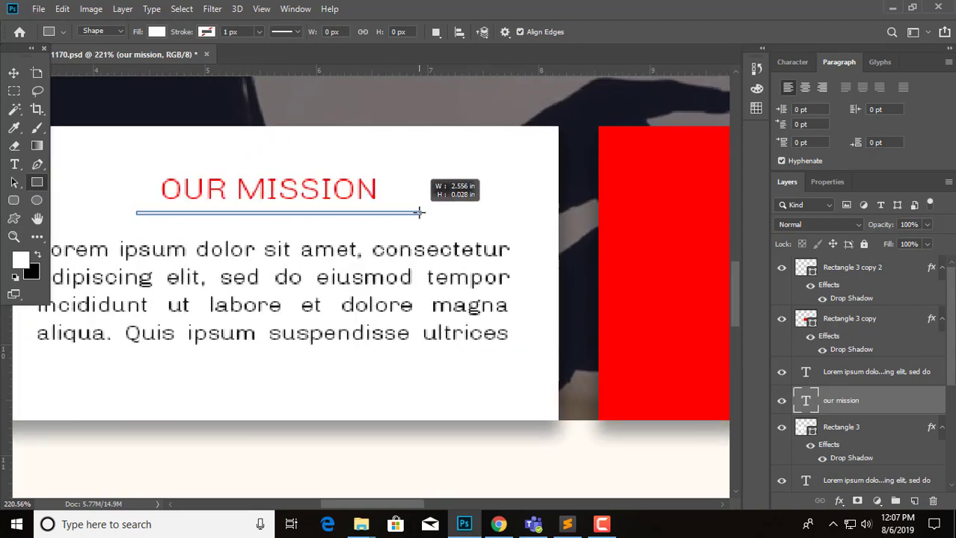
drag(420, 214, 402, 215)
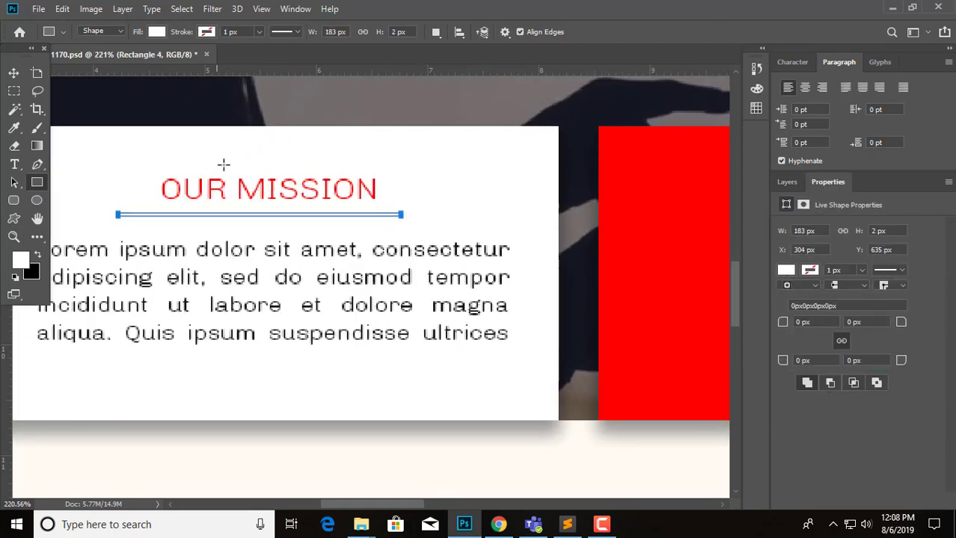
click(156, 31)
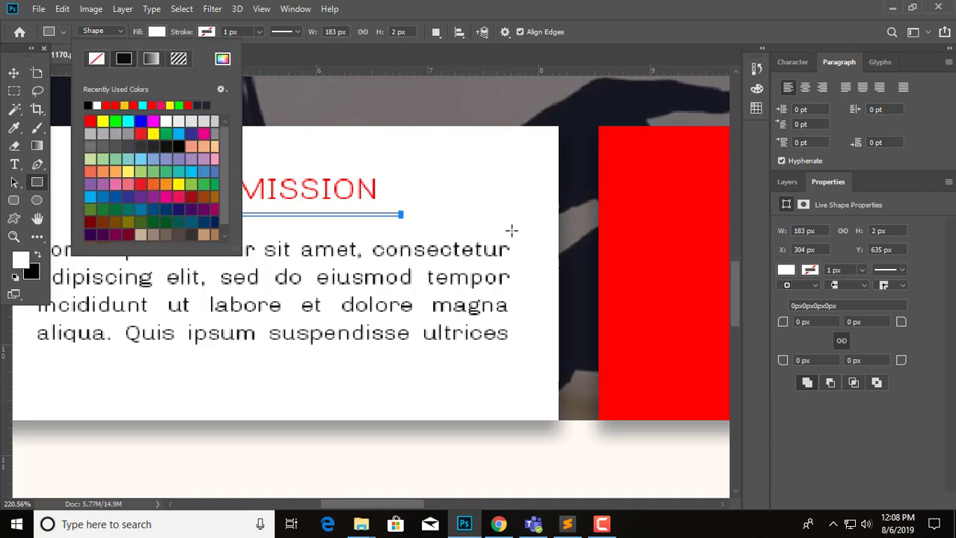
click(95, 104)
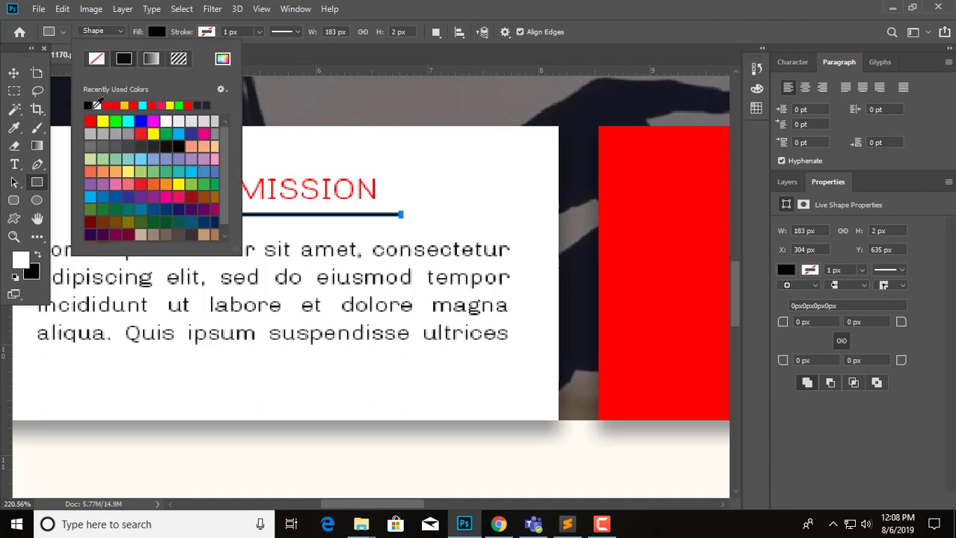
click(256, 41)
Free Transform the underline bar down to 1 px tall.
key(v)
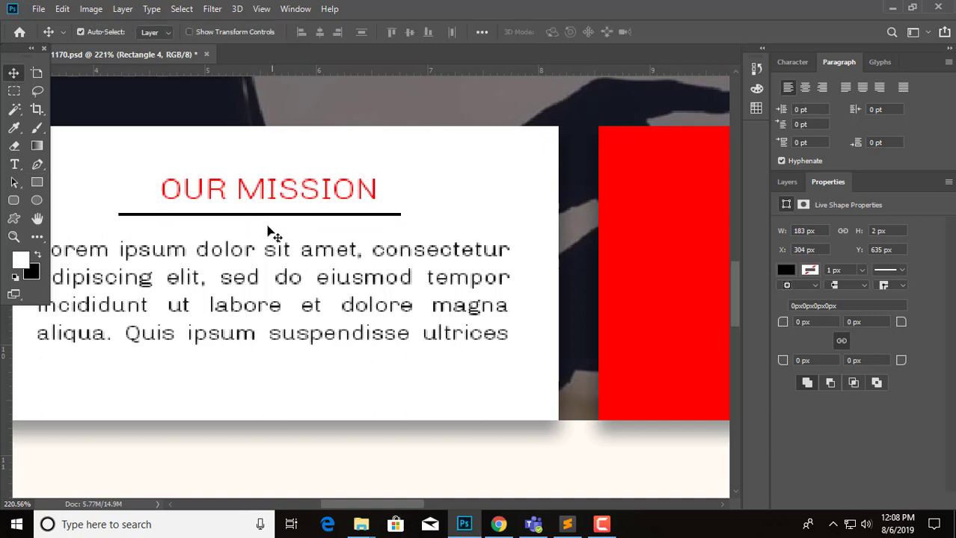
scroll(284, 226, down, 3)
scroll(285, 226, down, 4)
click(374, 343)
scroll(384, 322, up, 2)
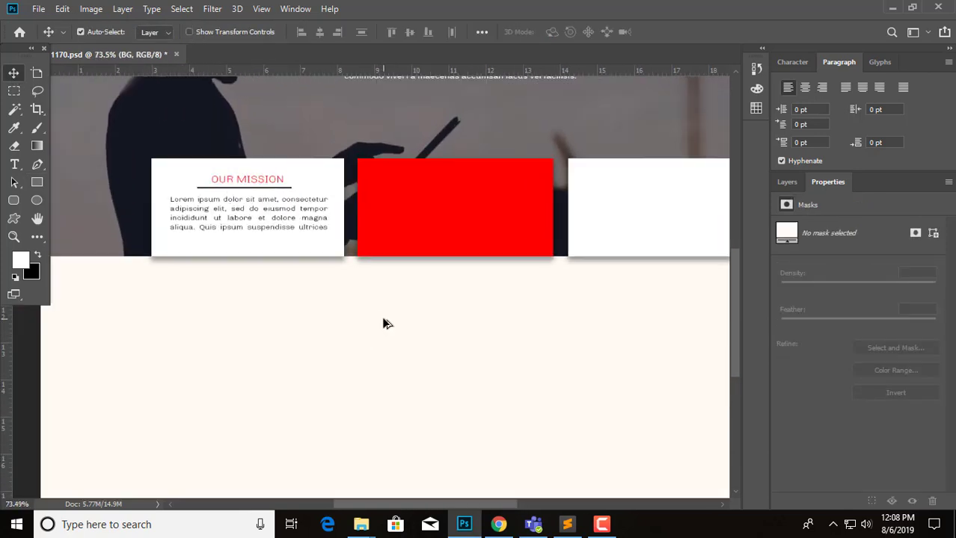
scroll(363, 365, up, 2)
scroll(209, 264, up, 2)
scroll(206, 262, up, 3)
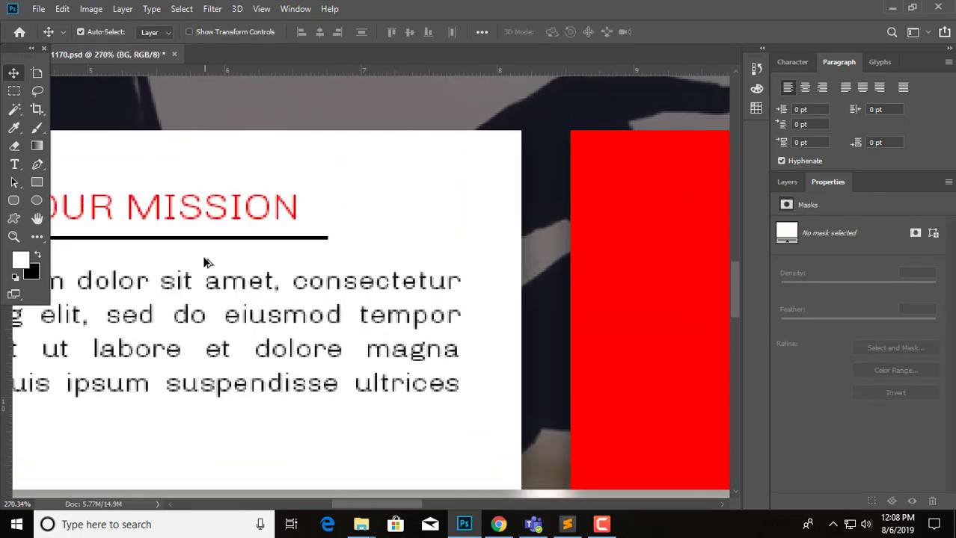
scroll(204, 258, up, 2)
click(309, 228)
key(ctrl+t)
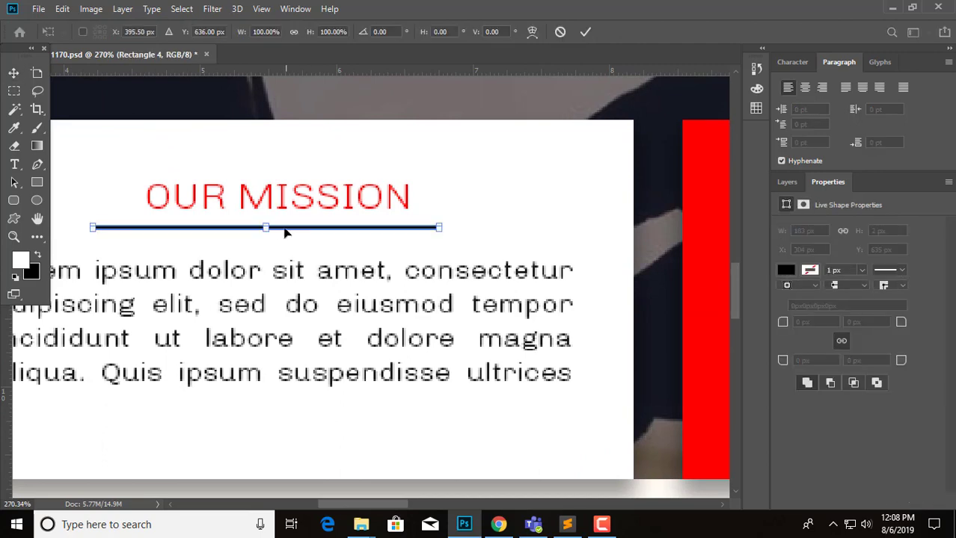
scroll(263, 231, up, 2)
scroll(266, 235, up, 4)
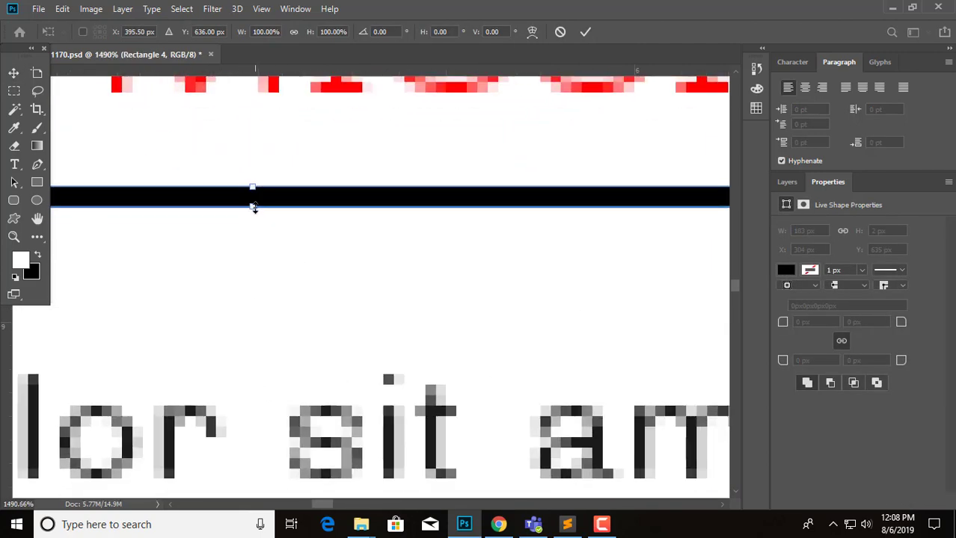
drag(252, 208, 252, 196)
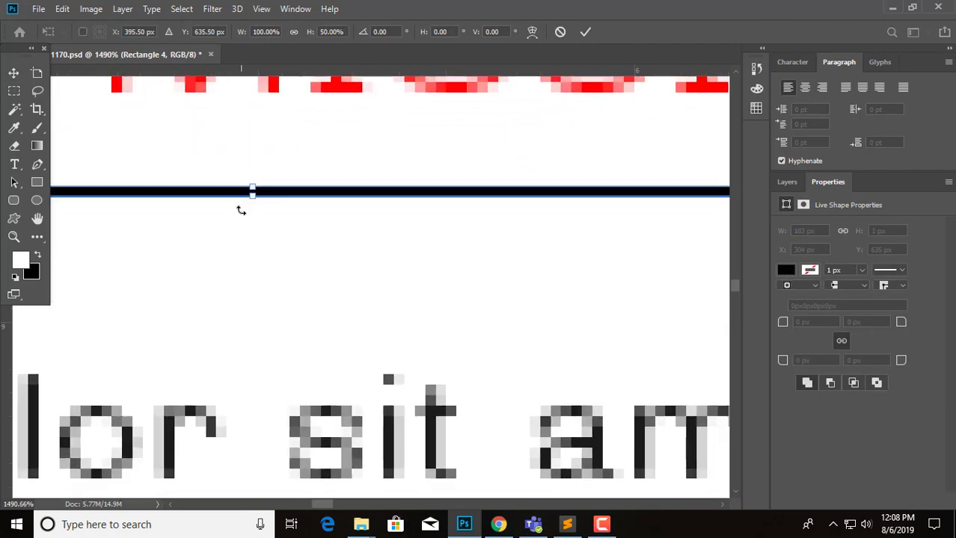
key(Return)
Recolour the Rectangle 4 underline fill to dark grey #333333.
scroll(303, 231, down, 2)
scroll(303, 231, down, 3)
click(786, 271)
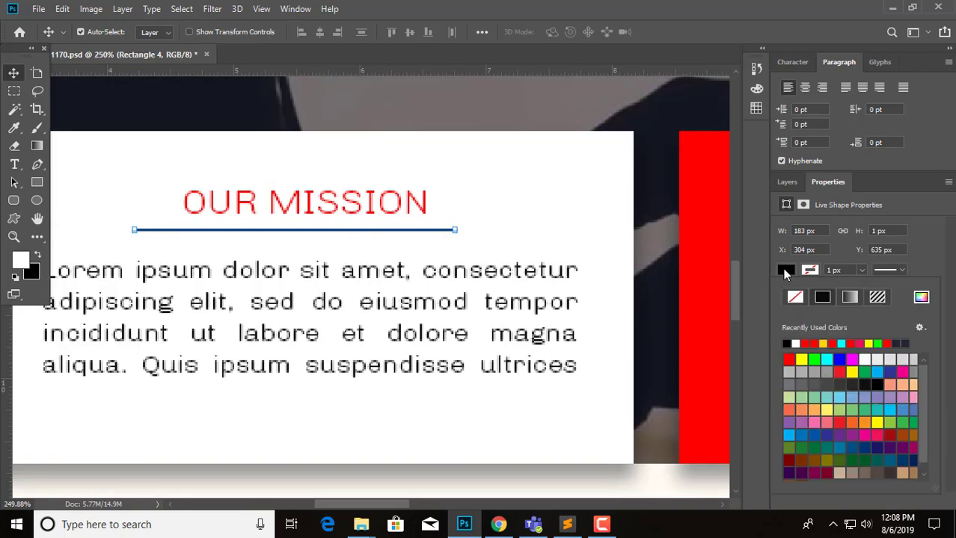
click(784, 272)
click(787, 184)
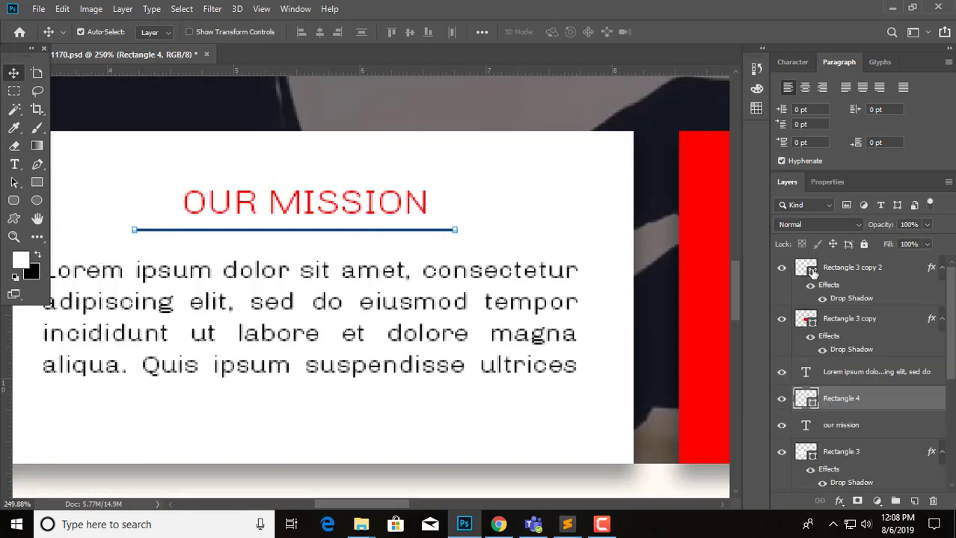
click(811, 270)
click(838, 402)
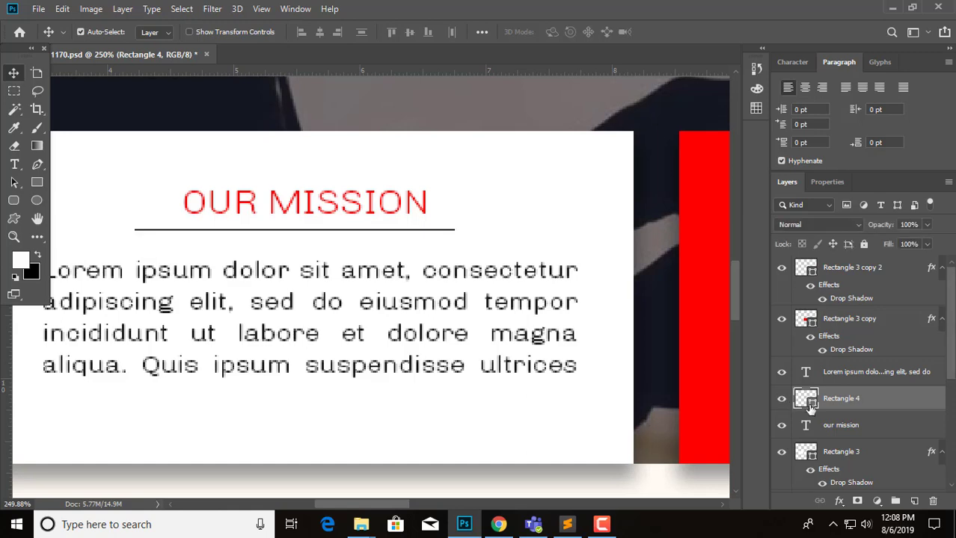
double_click(814, 408)
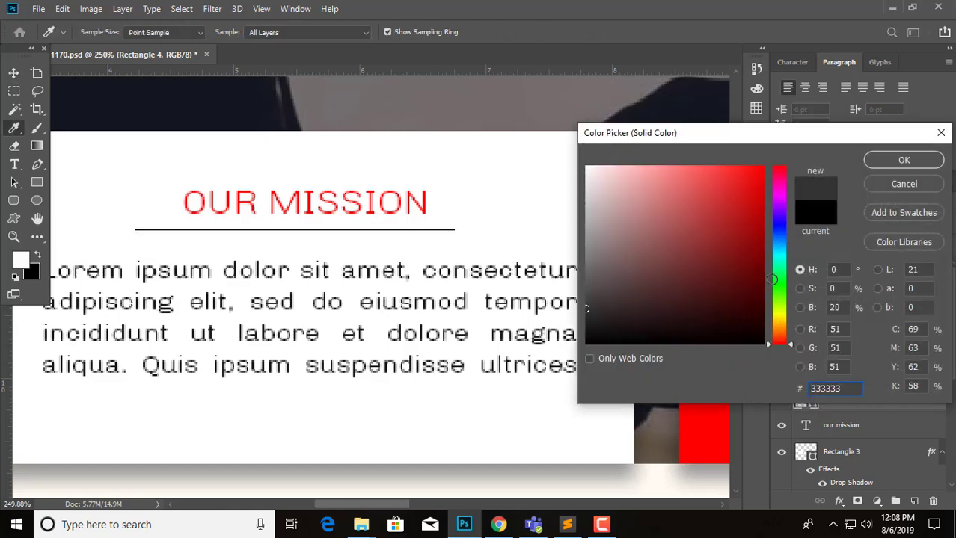
click(903, 160)
Duplicate the mission heading, underline and paragraph into the red middle box.
scroll(393, 209, down, 3)
scroll(404, 273, down, 3)
scroll(454, 365, down, 2)
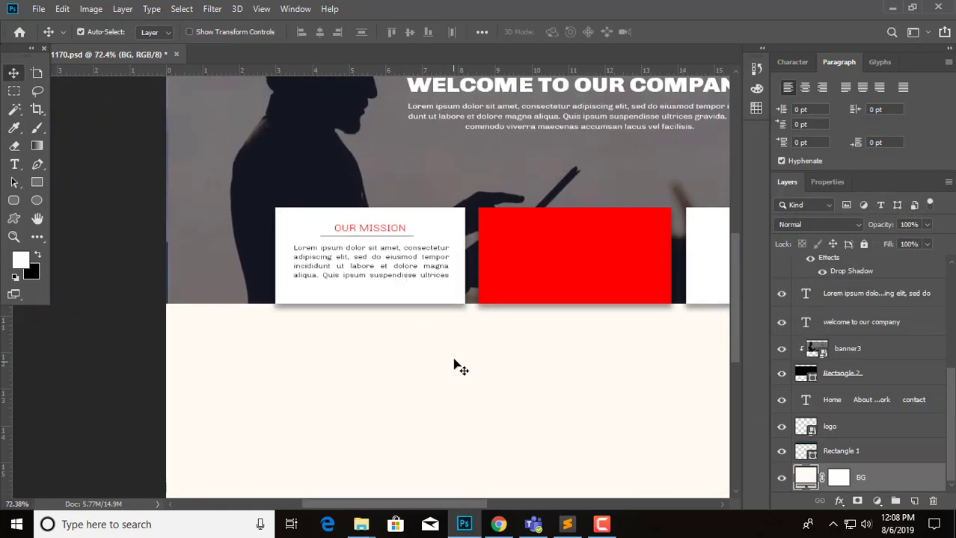
scroll(454, 365, down, 1)
scroll(421, 362, down, 3)
scroll(463, 334, down, 1)
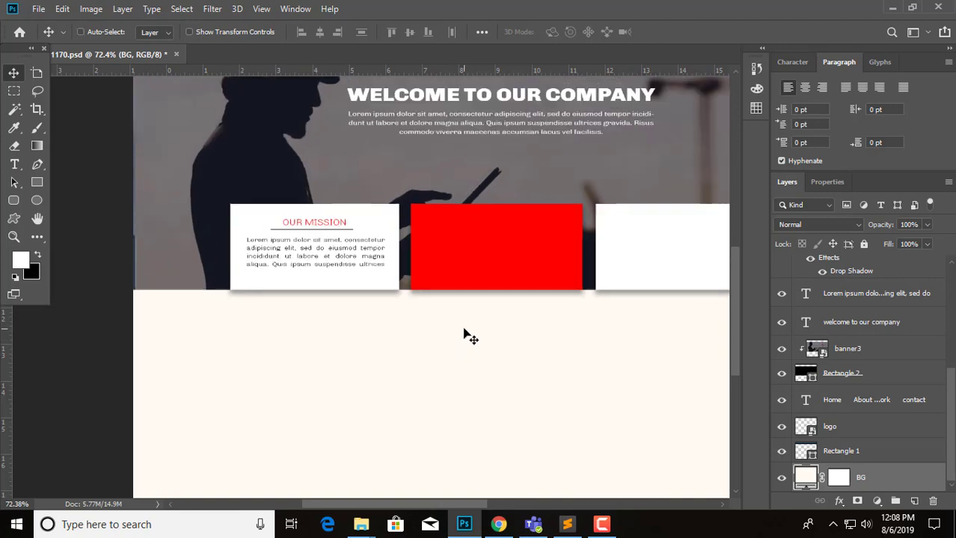
scroll(449, 336, down, 2)
scroll(270, 344, up, 2)
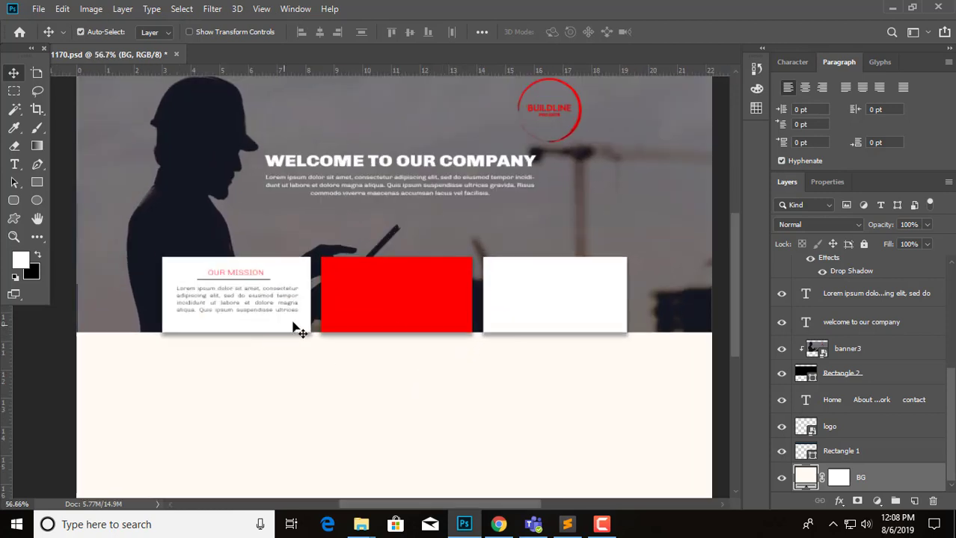
click(278, 305)
scroll(251, 284, up, 1)
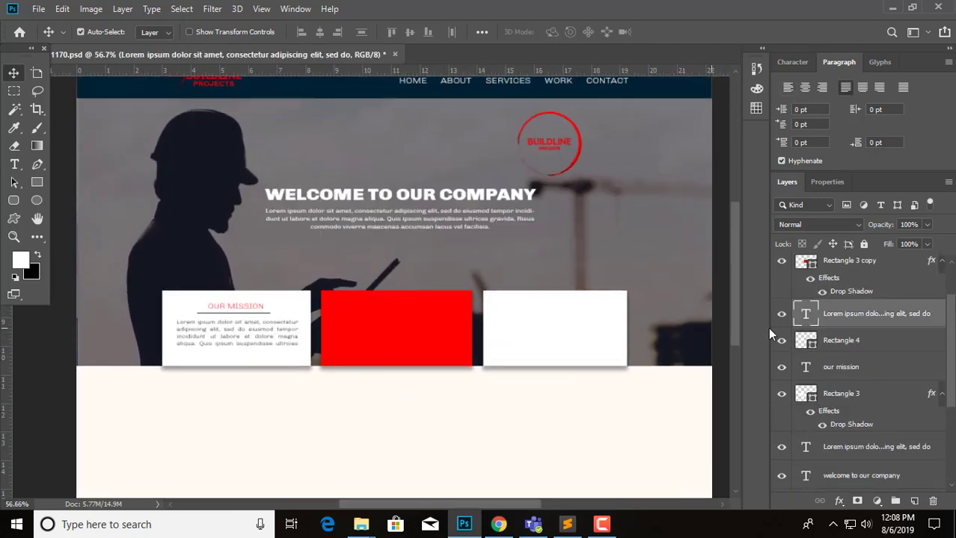
shift+click(875, 367)
drag(250, 330, 437, 337)
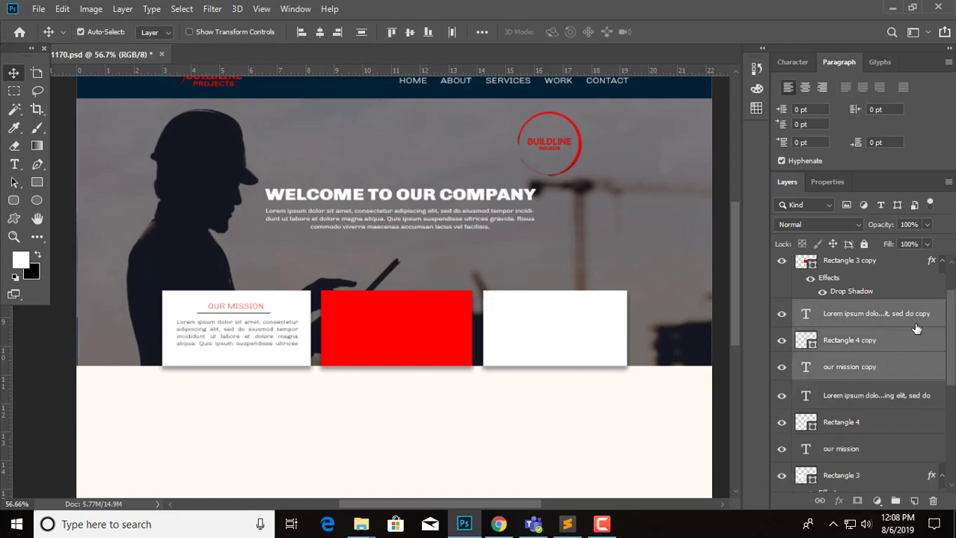
drag(877, 404, 857, 309)
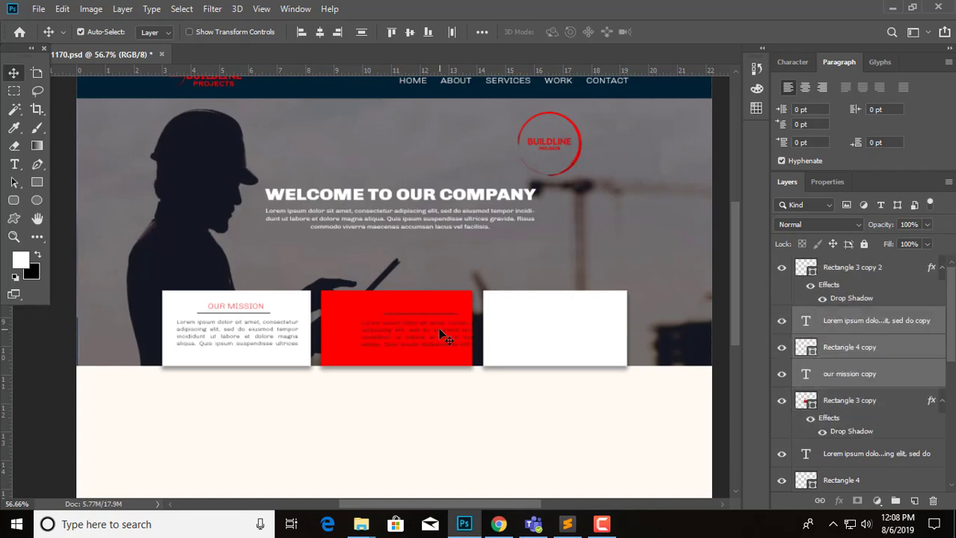
drag(414, 338, 390, 345)
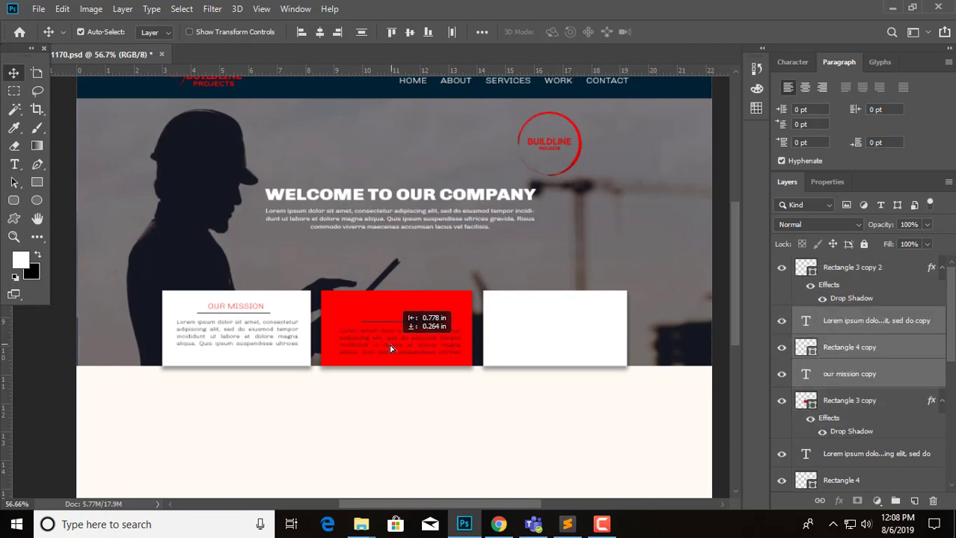
drag(390, 347, 390, 340)
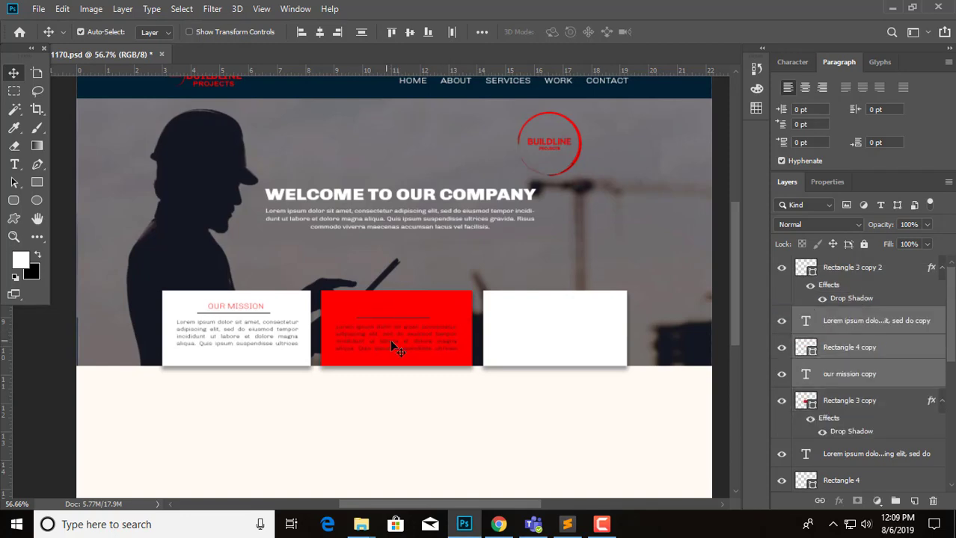
Make the copied heading text white in the Color Picker.
click(401, 311)
double_click(397, 311)
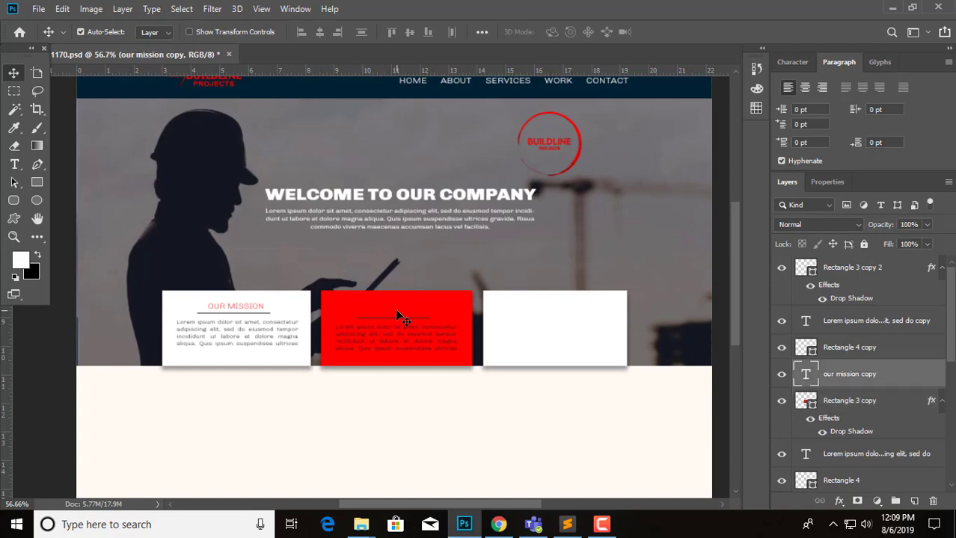
click(560, 31)
drag(600, 204, 587, 167)
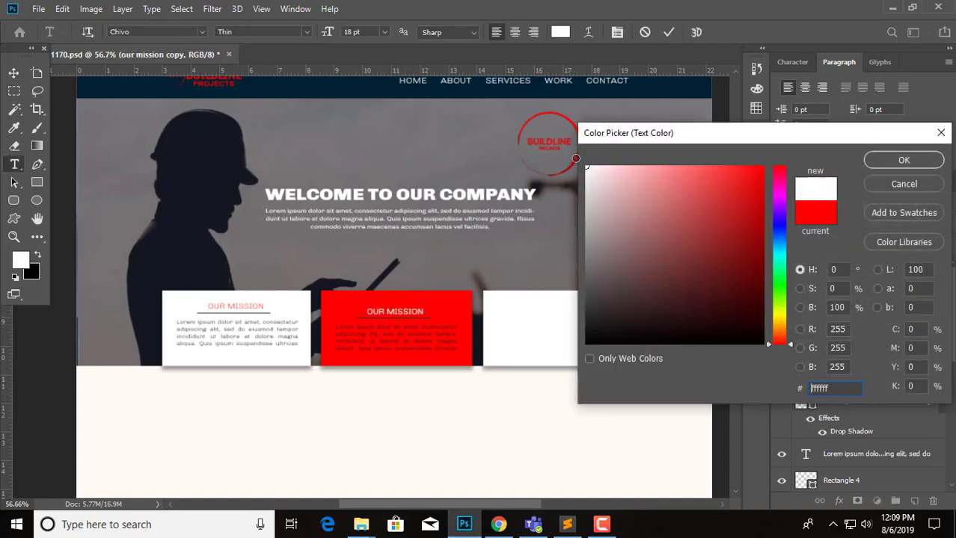
click(904, 160)
Look up 'vision and mission statement' in the browser and copy the word 'vision'.
click(496, 526)
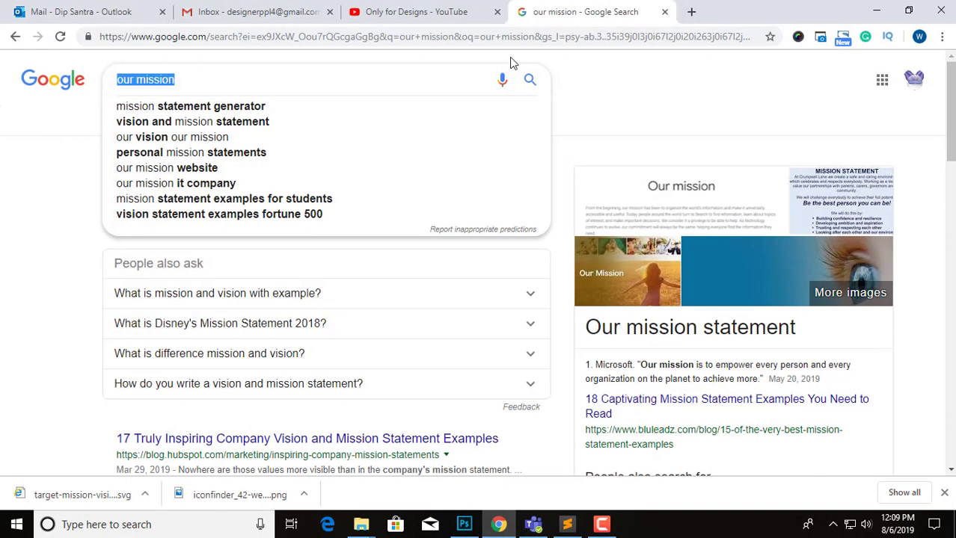
click(147, 127)
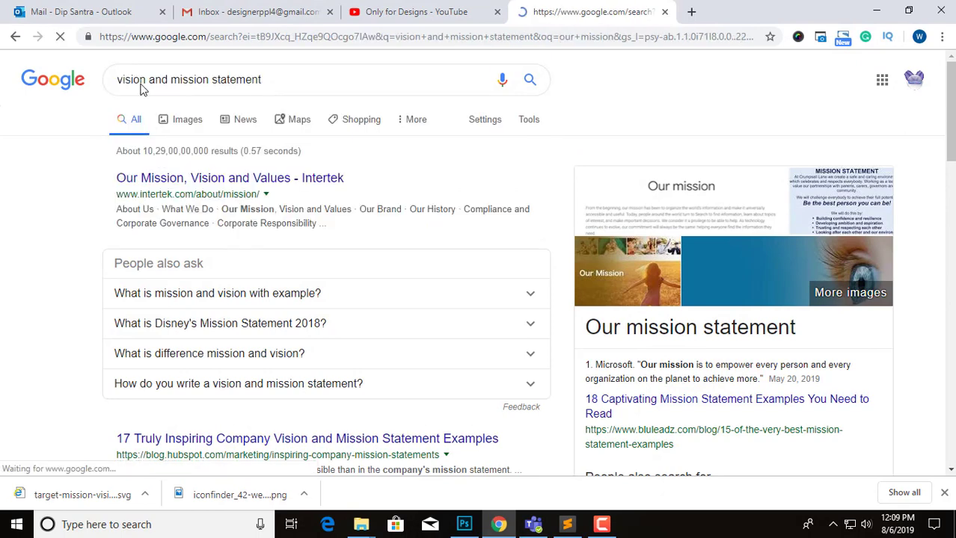
double_click(133, 79)
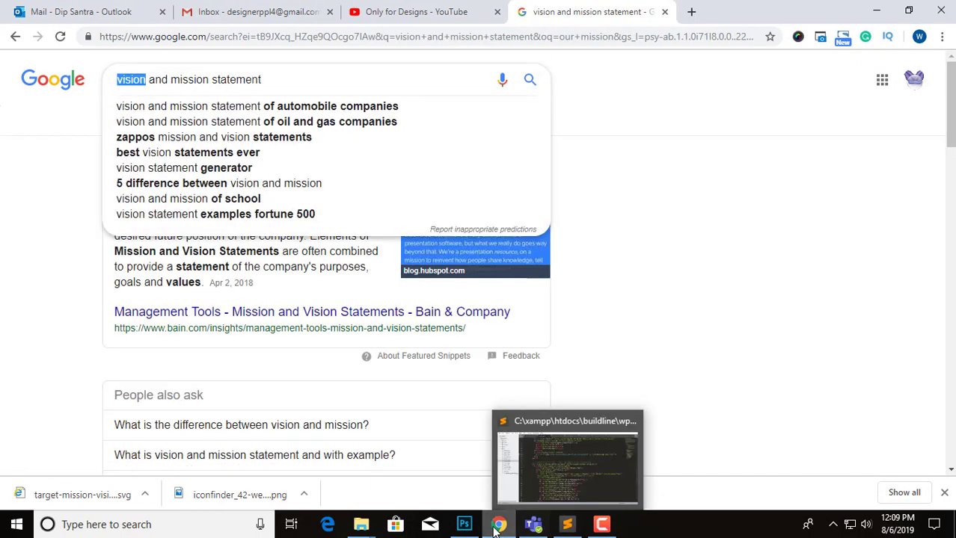
click(465, 525)
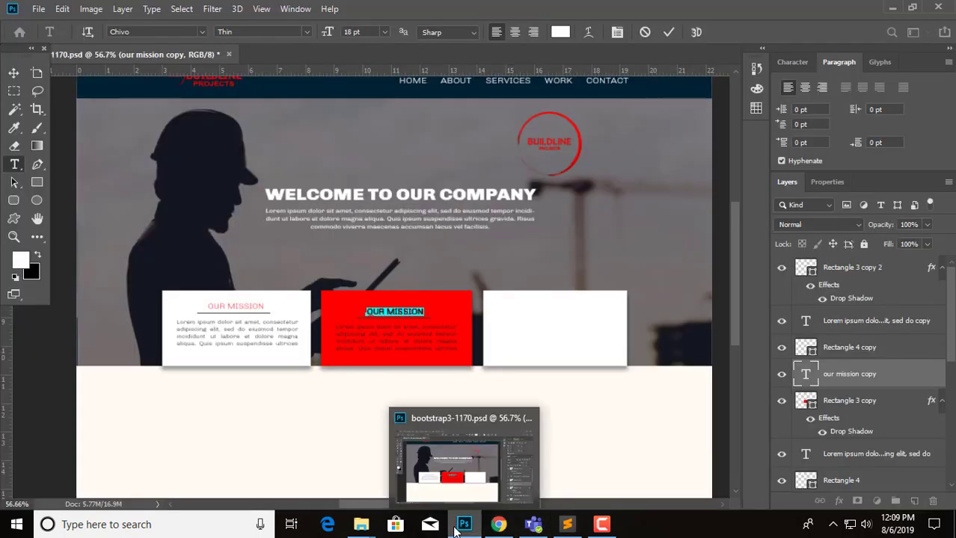
Change the red box heading to read OUR VISION.
double_click(404, 312)
key(ctrl+v)
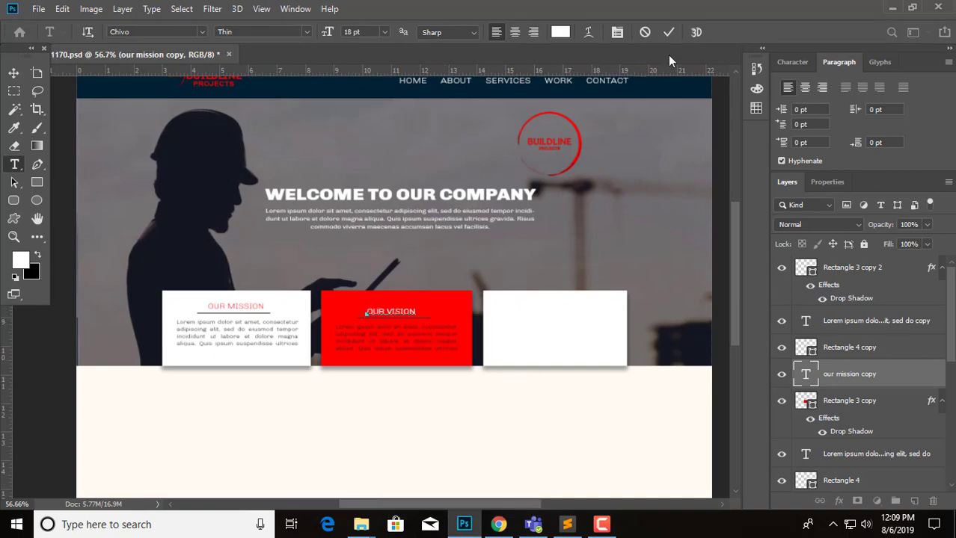
click(668, 31)
key(v)
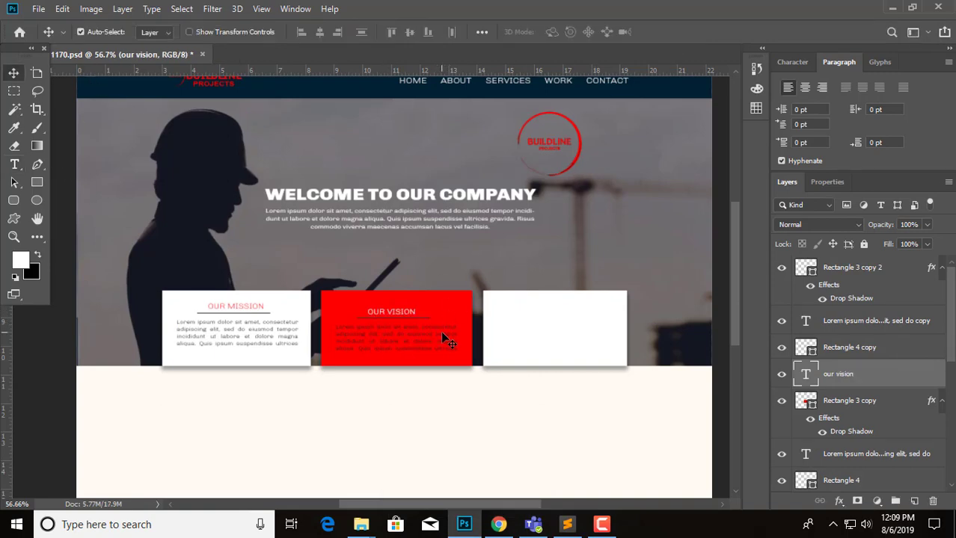
Set the red box body text colour to #ffffff.
double_click(434, 337)
click(561, 31)
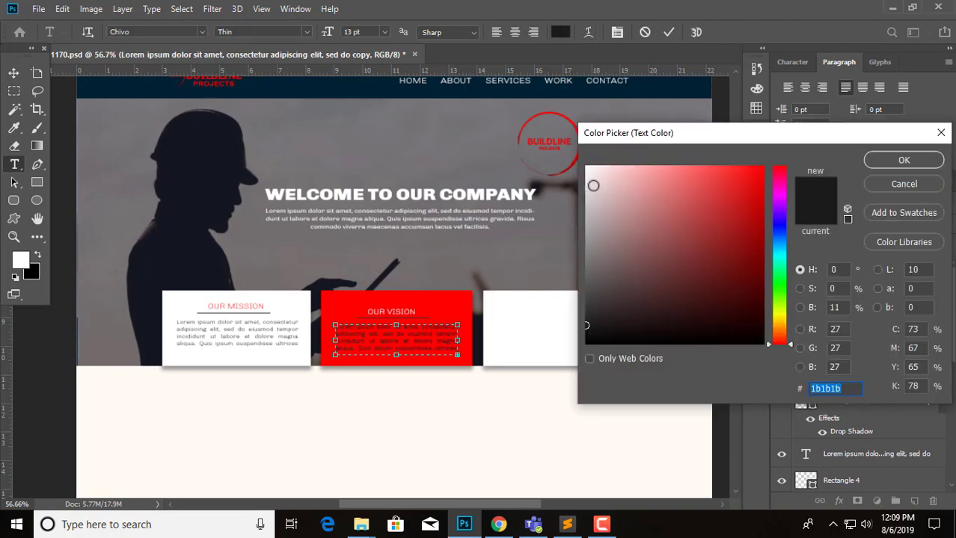
text(ffffff)
click(903, 160)
click(668, 31)
key(v)
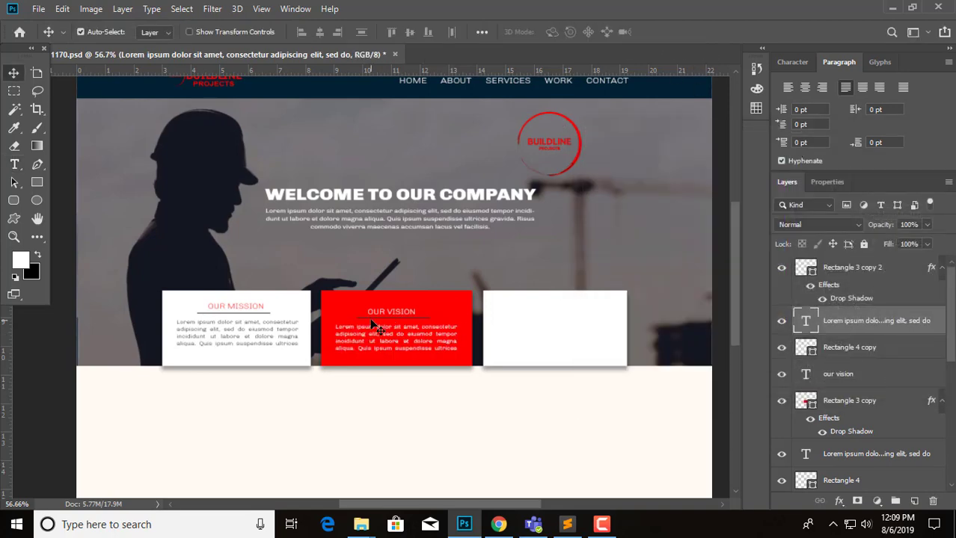
Change the red box underline fill to near-white in the Solid Color picker.
click(845, 400)
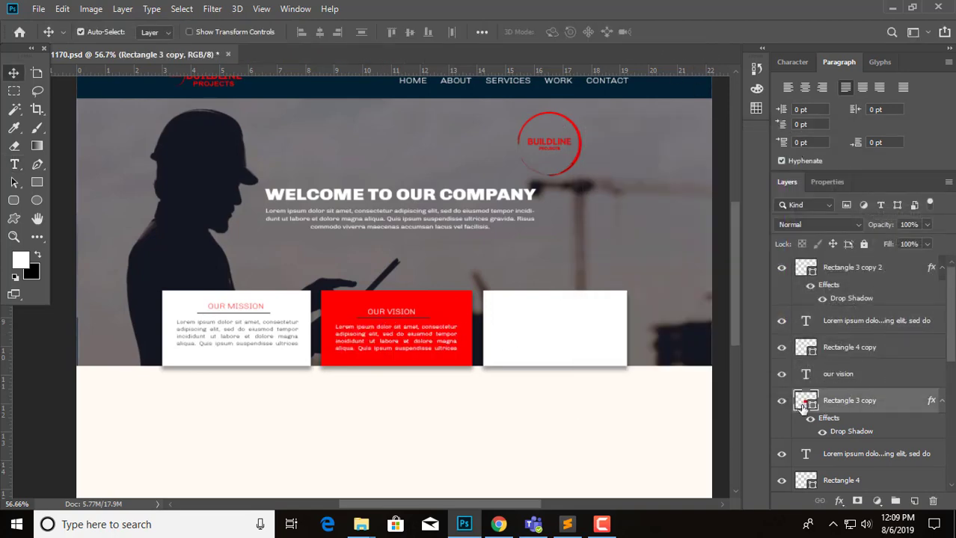
scroll(826, 427, down, 2)
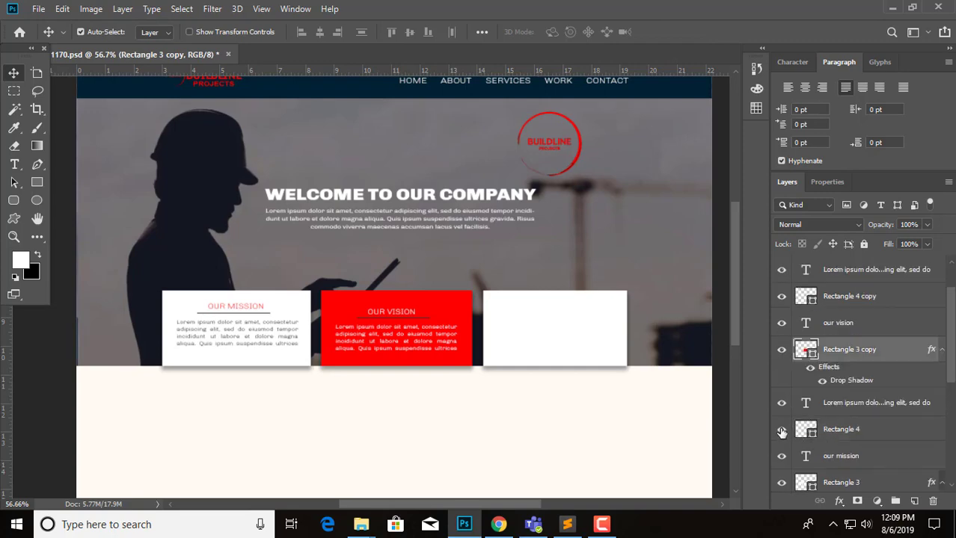
scroll(832, 357, up, 2)
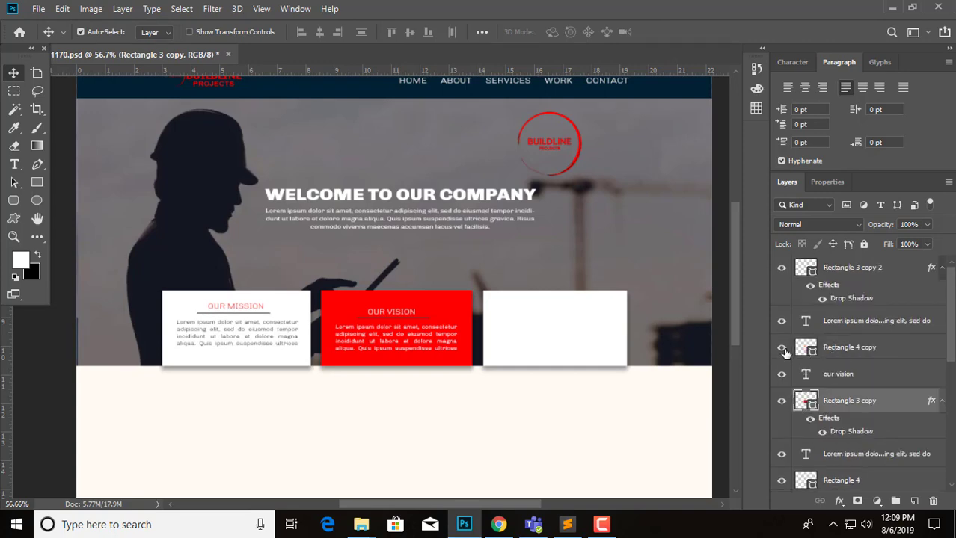
double_click(813, 350)
drag(600, 169, 573, 179)
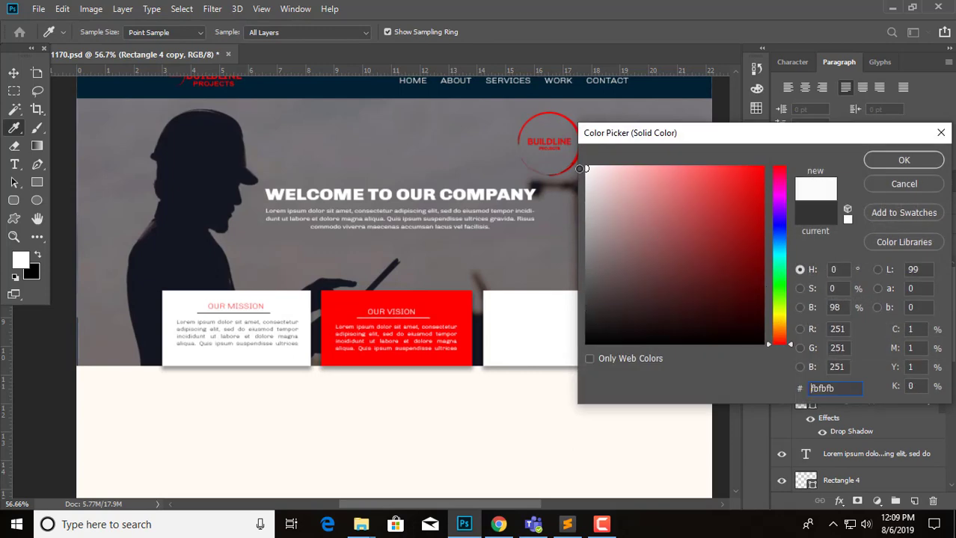
click(904, 160)
key(v)
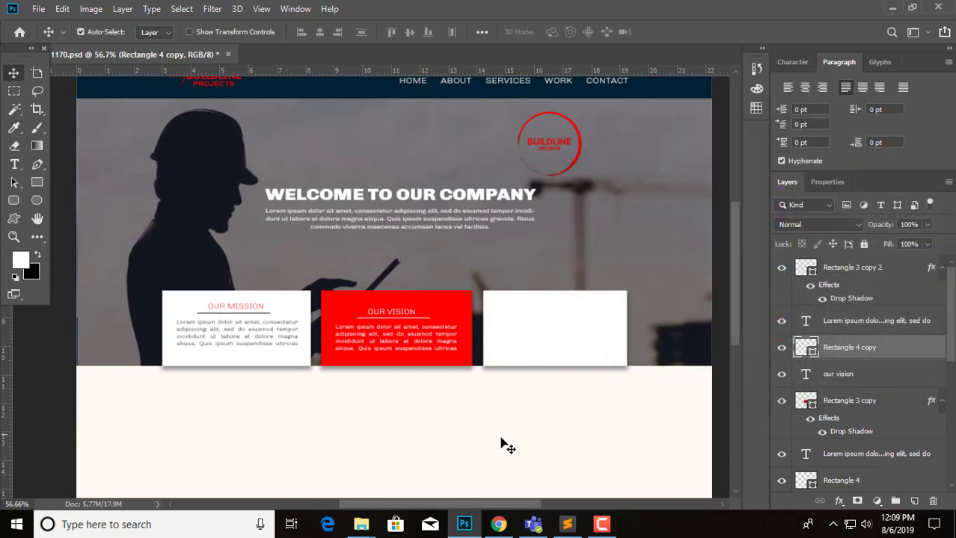
scroll(374, 383, up, 2)
Duplicate the OUR VISION heading and text onto the third box, then delete those copies.
mouse_move(374, 388)
mouse_down()
mouse_move(352, 417)
mouse_move(426, 379)
mouse_up()
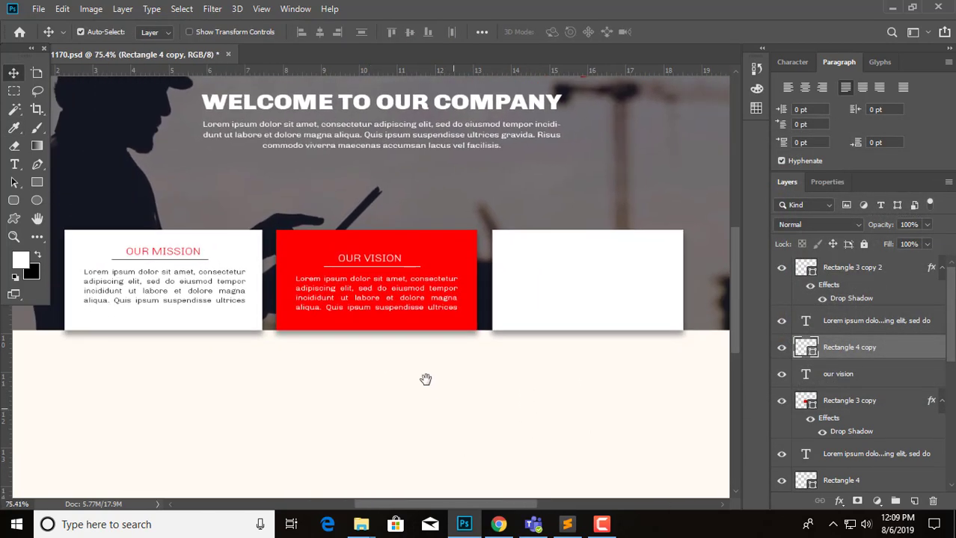
ctrl+click(917, 324)
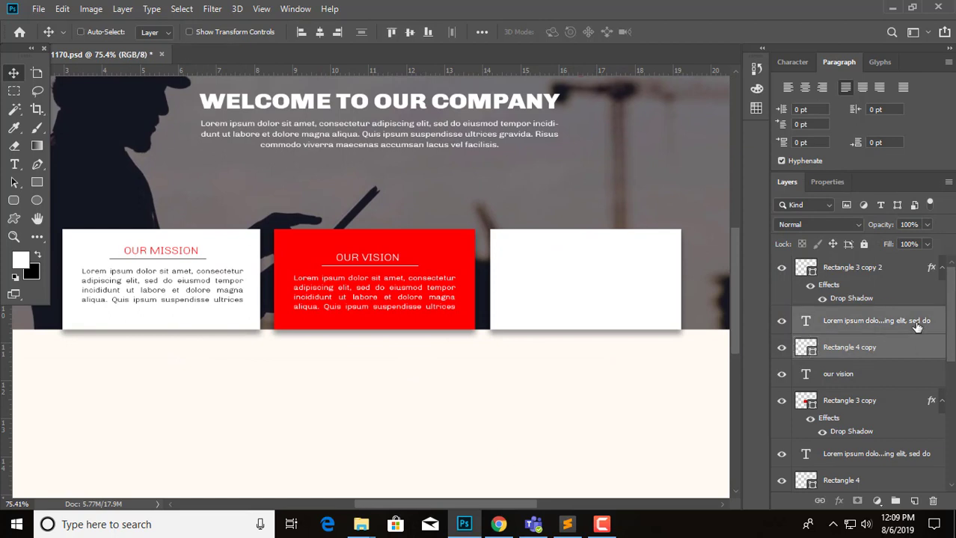
ctrl+click(893, 378)
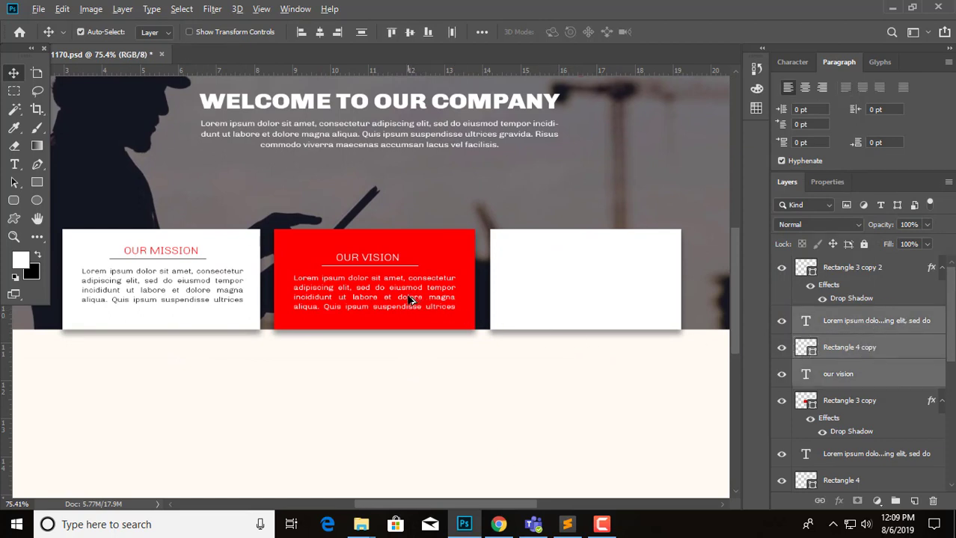
drag(410, 299, 630, 292)
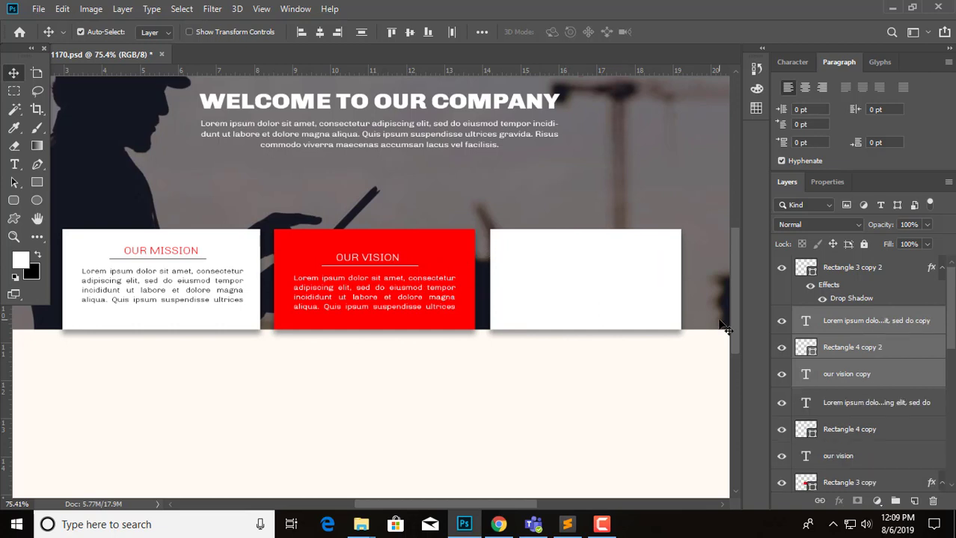
drag(868, 345, 862, 267)
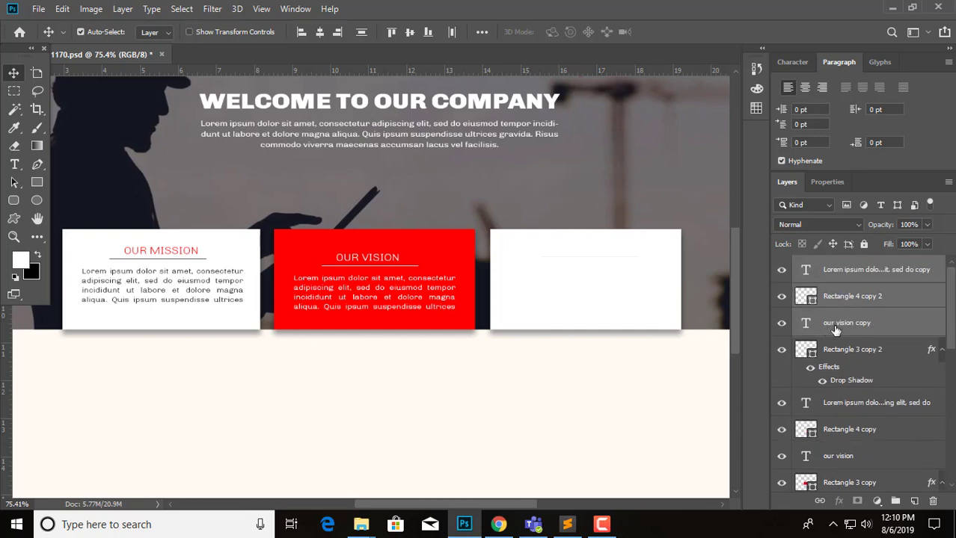
key(Delete)
Copy the body paragraph above Rectangle 3 copy 2 and position it inside the third white box.
click(382, 289)
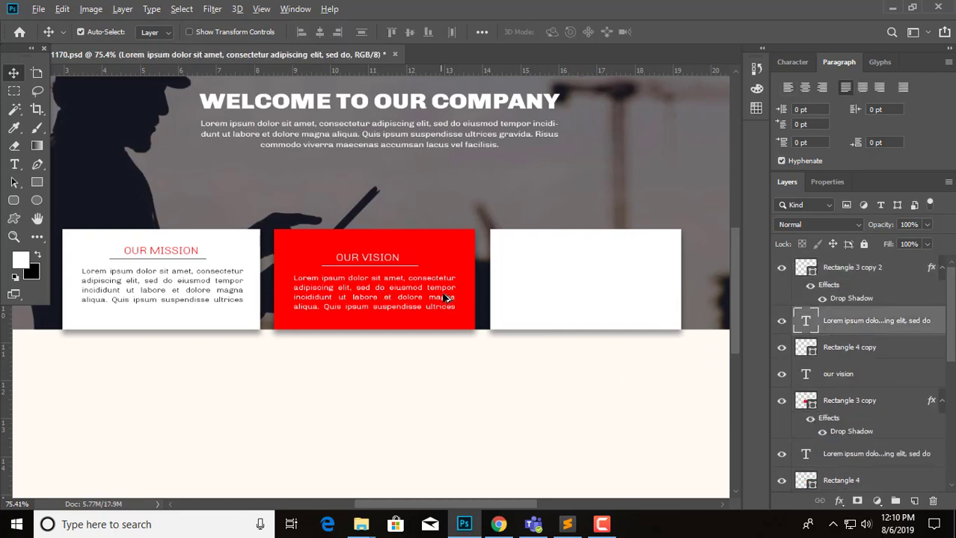
drag(222, 290, 623, 292)
mouse_move(854, 454)
mouse_down()
mouse_move(857, 256)
mouse_move(856, 268)
mouse_up()
drag(628, 298, 621, 308)
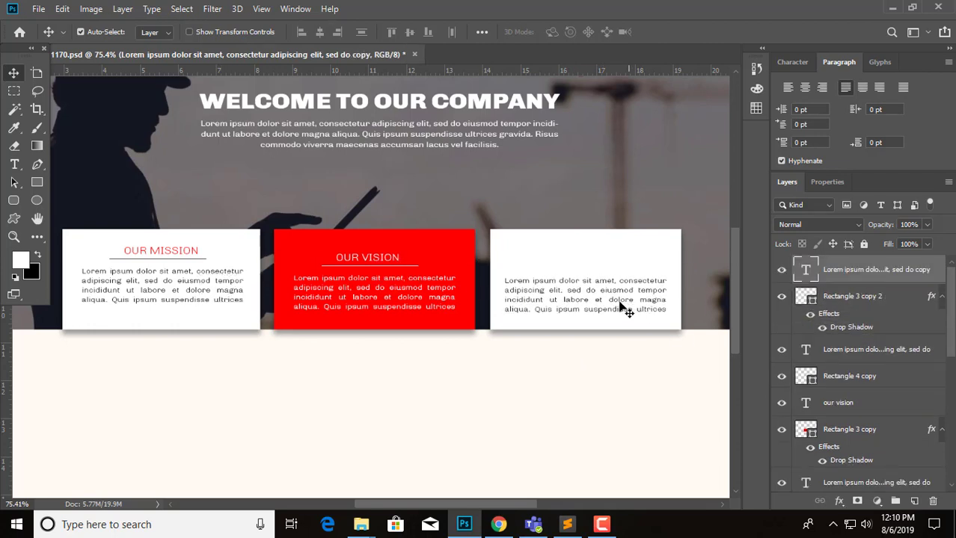
click(191, 264)
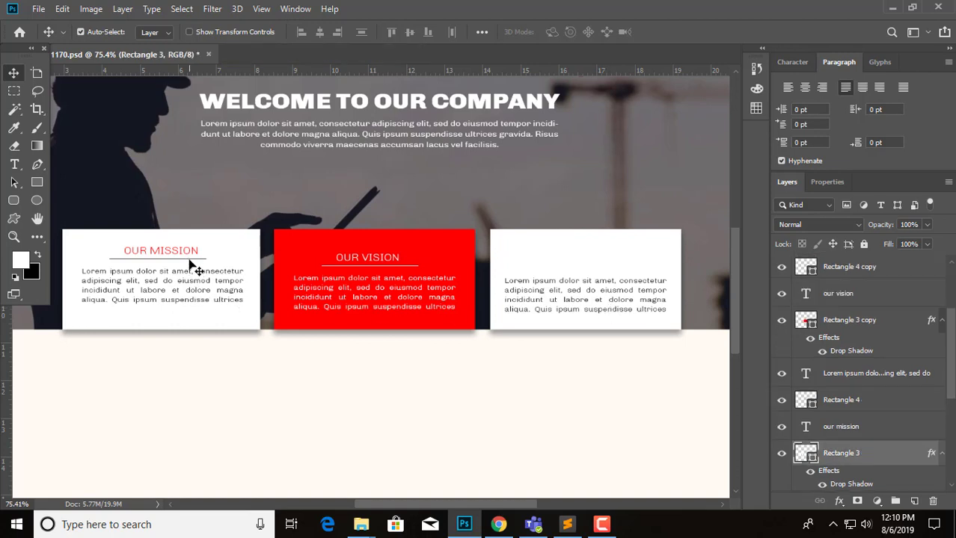
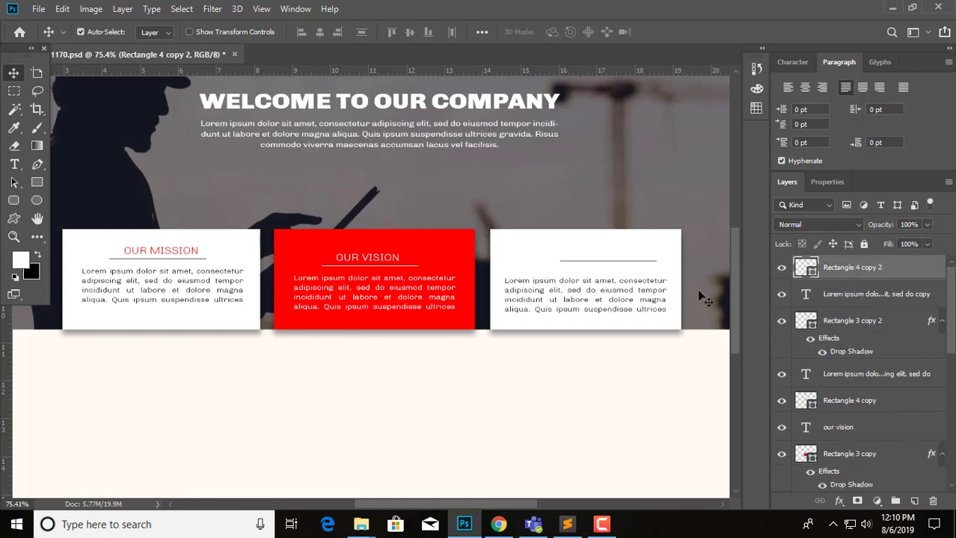
Move the right card's underline layer above its card and check each card's shape and underline layers.
drag(630, 267, 604, 267)
click(188, 255)
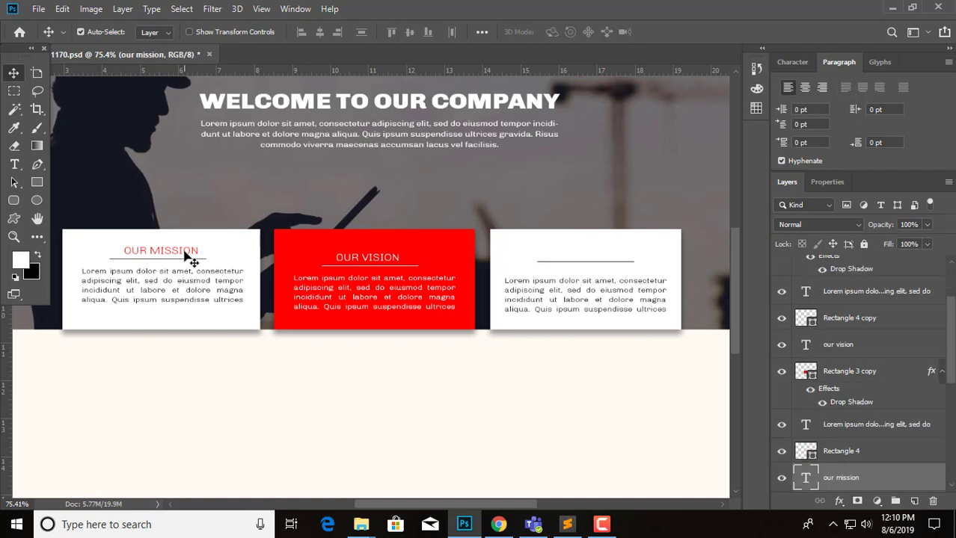
click(179, 267)
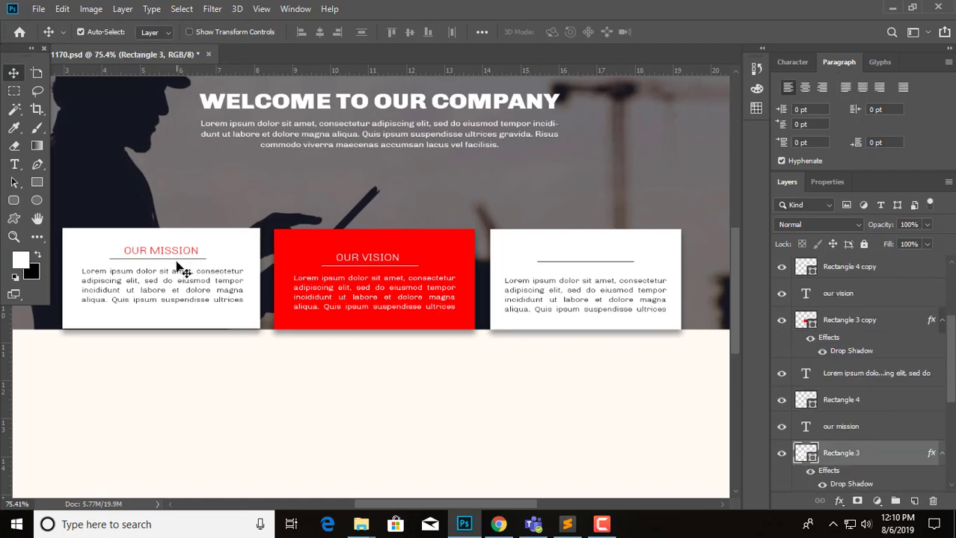
click(176, 261)
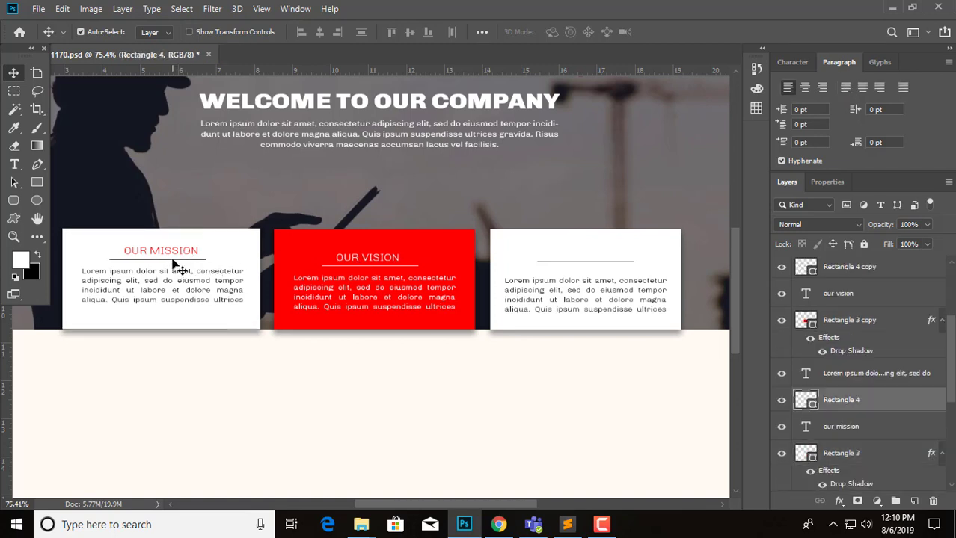
click(351, 274)
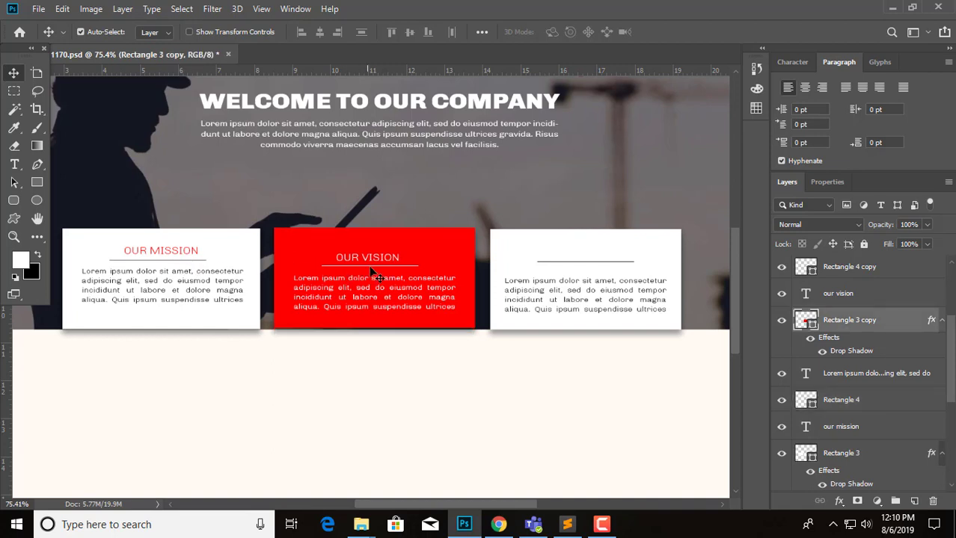
click(395, 274)
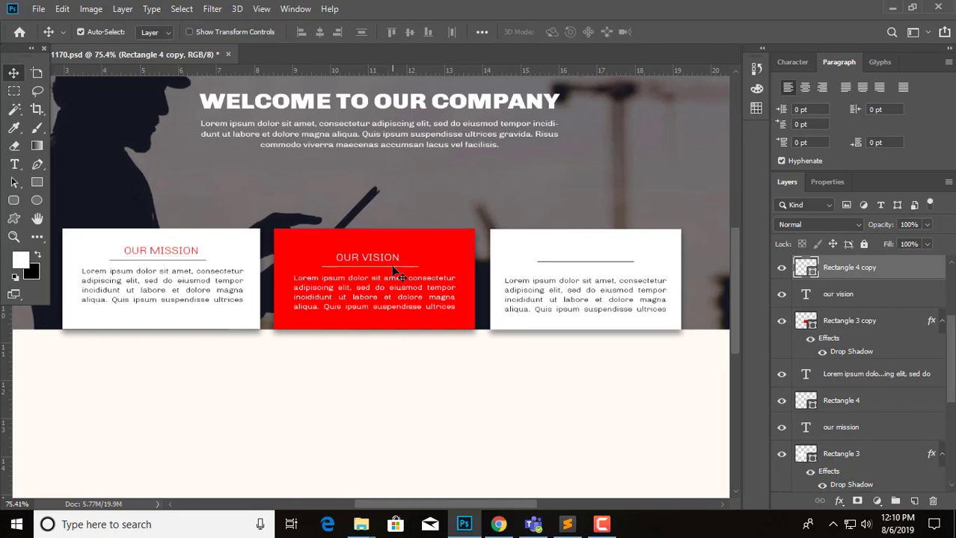
click(612, 270)
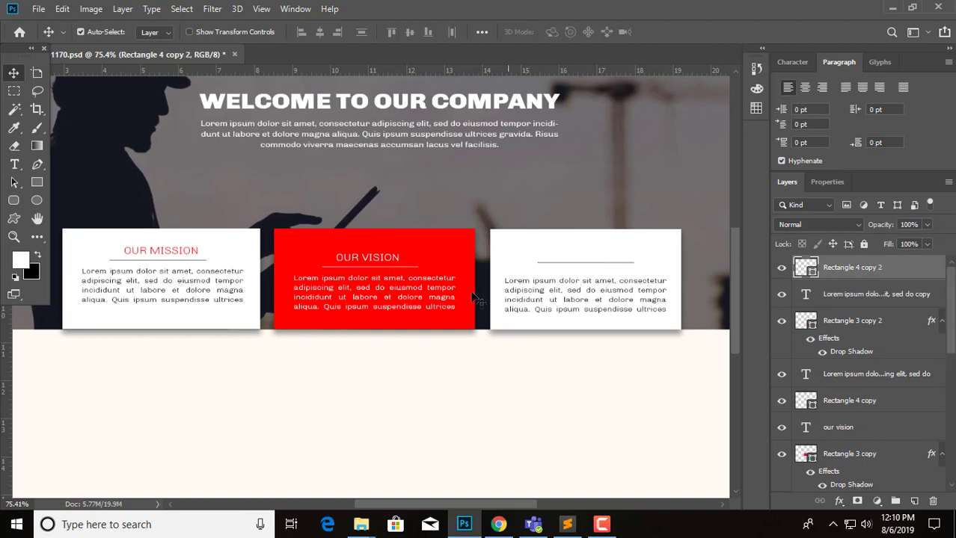
click(171, 251)
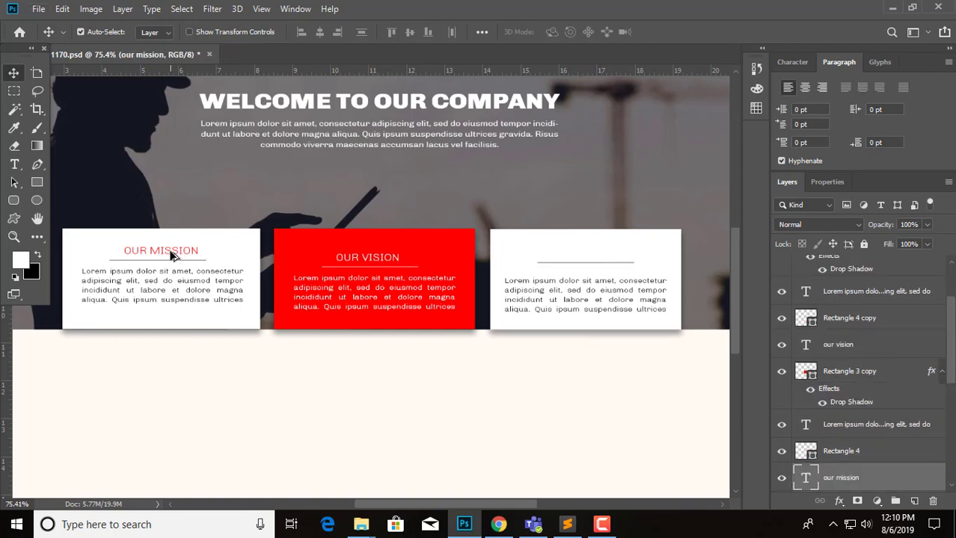
Alt-drag a copy of the OUR MISSION heading onto the right card, centred over its underline.
drag(171, 255, 615, 252)
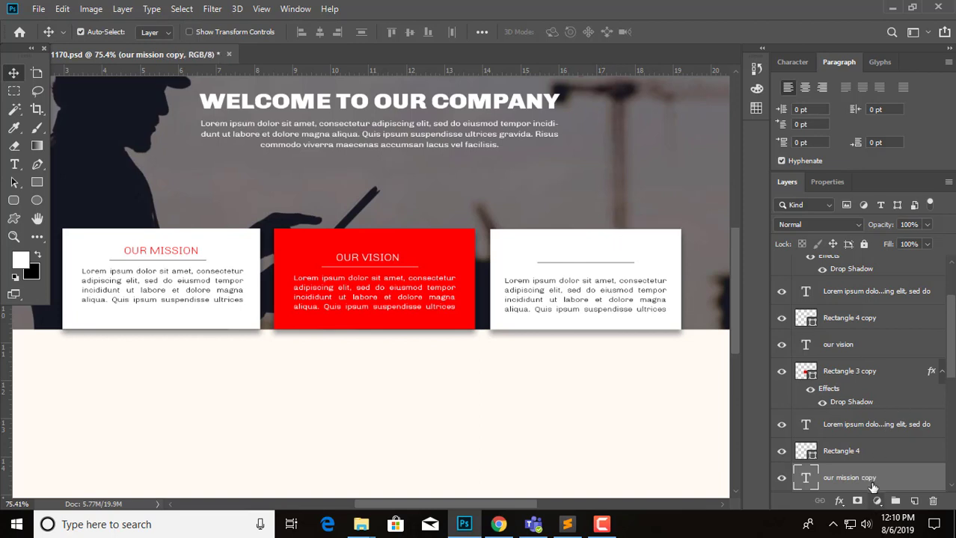
drag(871, 487, 854, 262)
drag(604, 249, 591, 254)
key(Left)
key(Left)
key(Left)
key(Left)
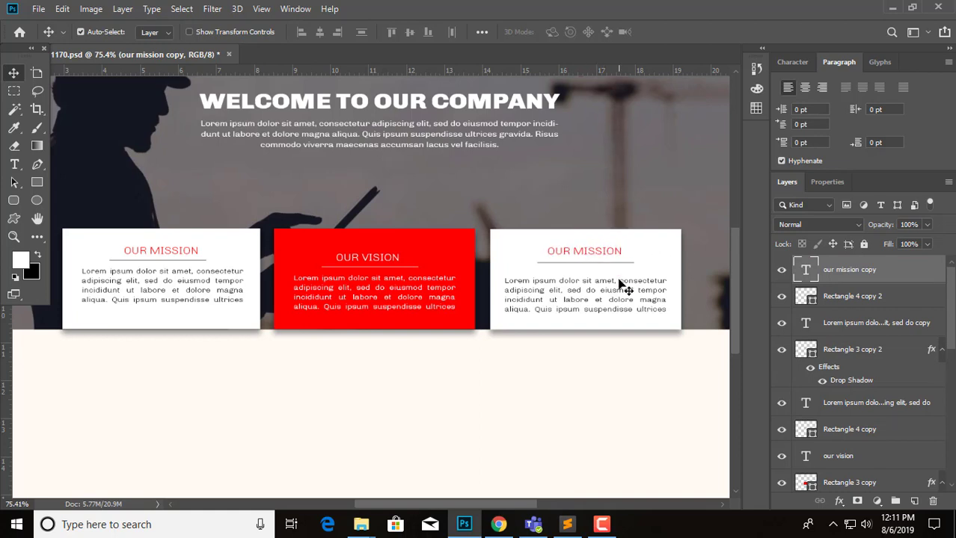
key(Right)
key(Right)
key(Down)
Retype the right card's copied heading as 'Why us' and commit it.
double_click(583, 254)
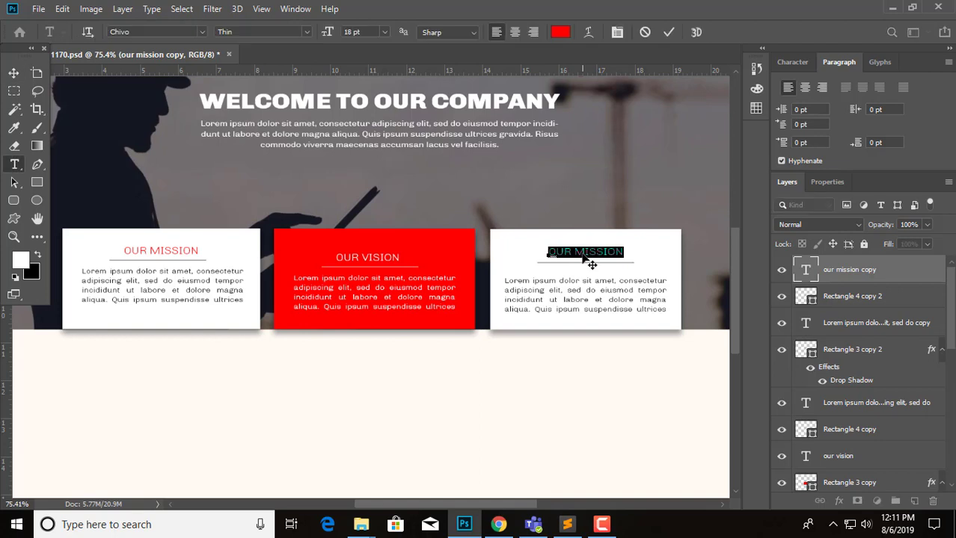
text(w)
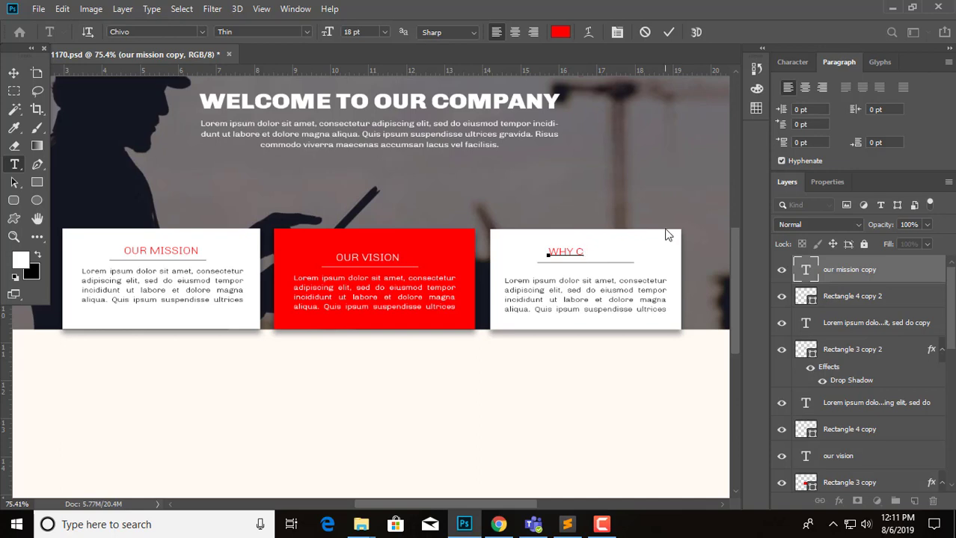
click(668, 34)
key(v)
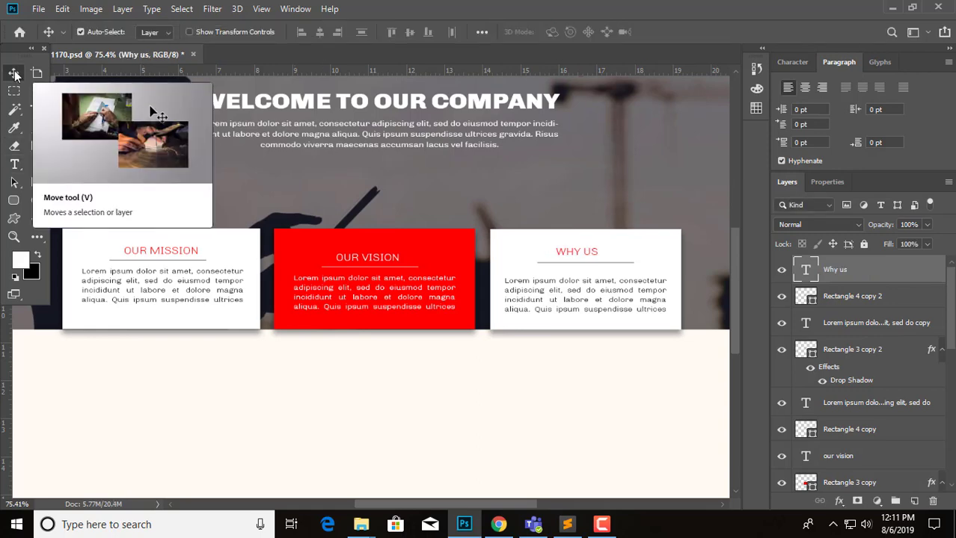
With the BG layer selected, crop-extend the canvas bottom edge downward below the cards.
scroll(454, 367, down, 2)
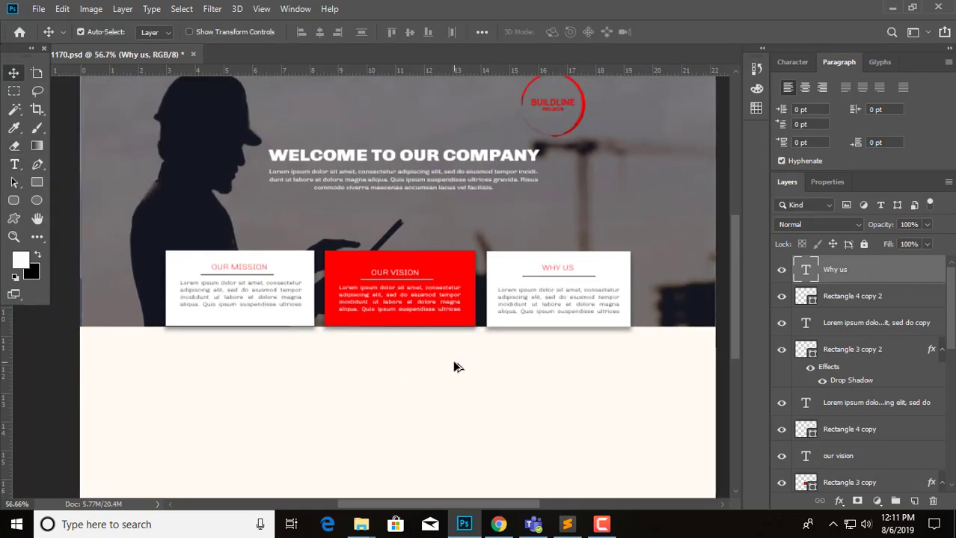
scroll(454, 367, up, 3)
scroll(428, 365, down, 2)
scroll(452, 479, down, 2)
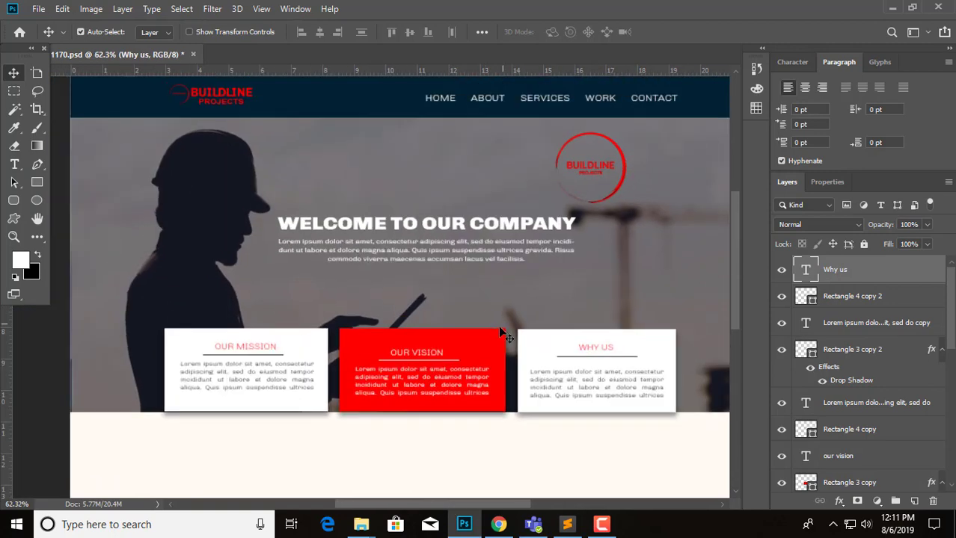
scroll(559, 329, down, 1)
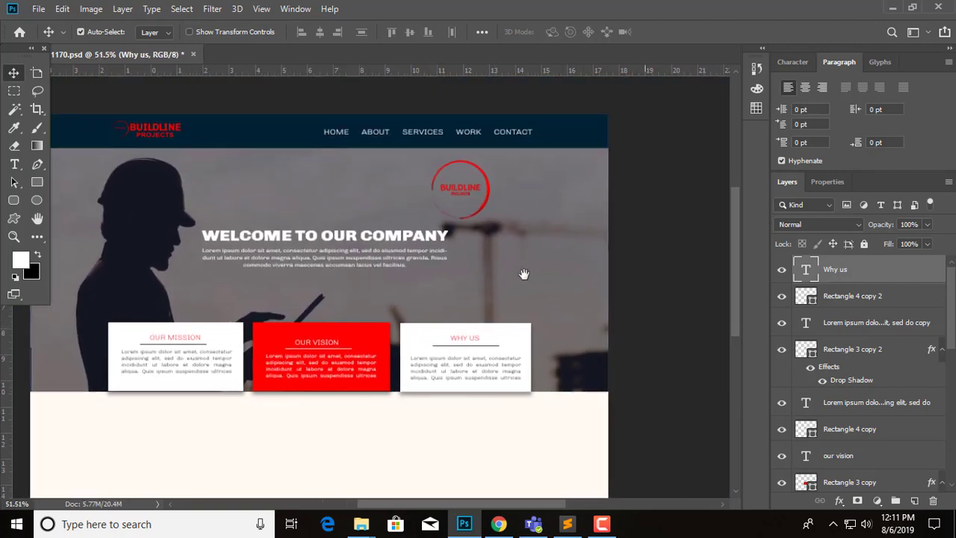
scroll(591, 230, down, 3)
scroll(493, 344, right, 2)
scroll(449, 471, left, 1)
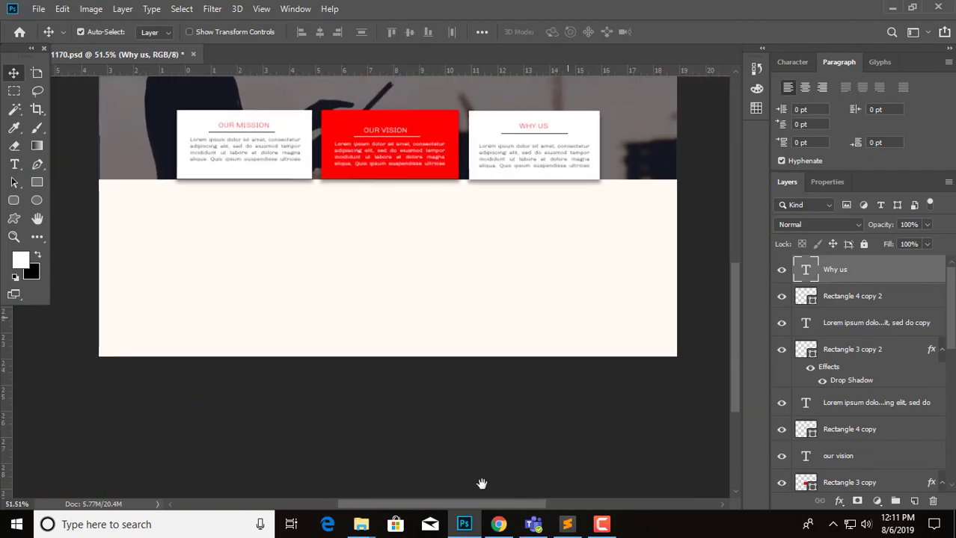
scroll(483, 464, up, 1)
scroll(486, 404, up, 3)
scroll(456, 367, right, 1)
scroll(508, 363, left, 1)
scroll(509, 363, down, 1)
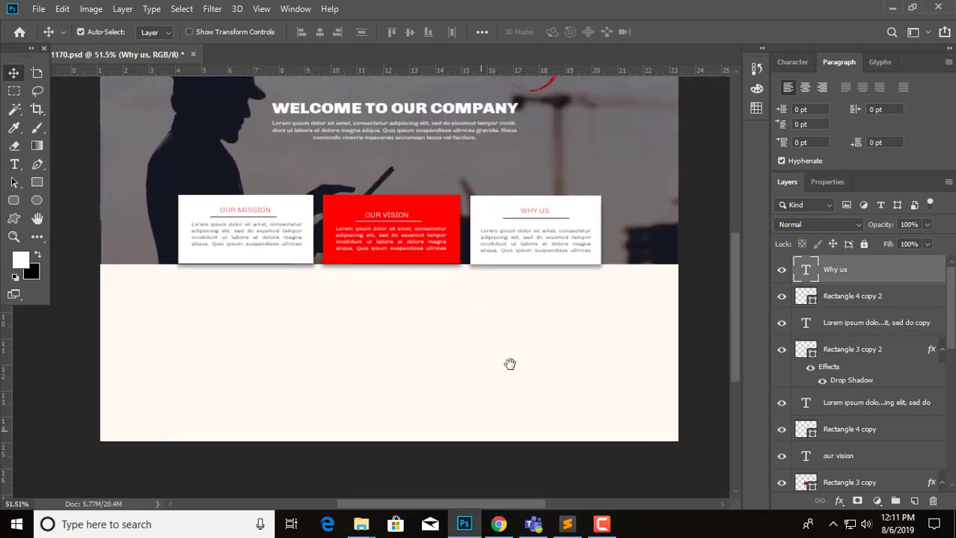
scroll(437, 347, up, 1)
scroll(426, 333, down, 2)
click(522, 284)
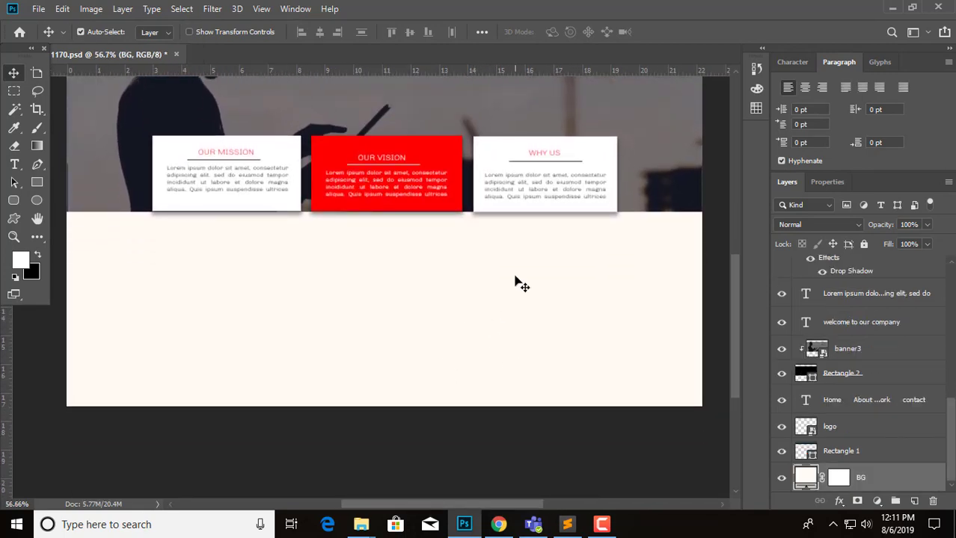
click(37, 109)
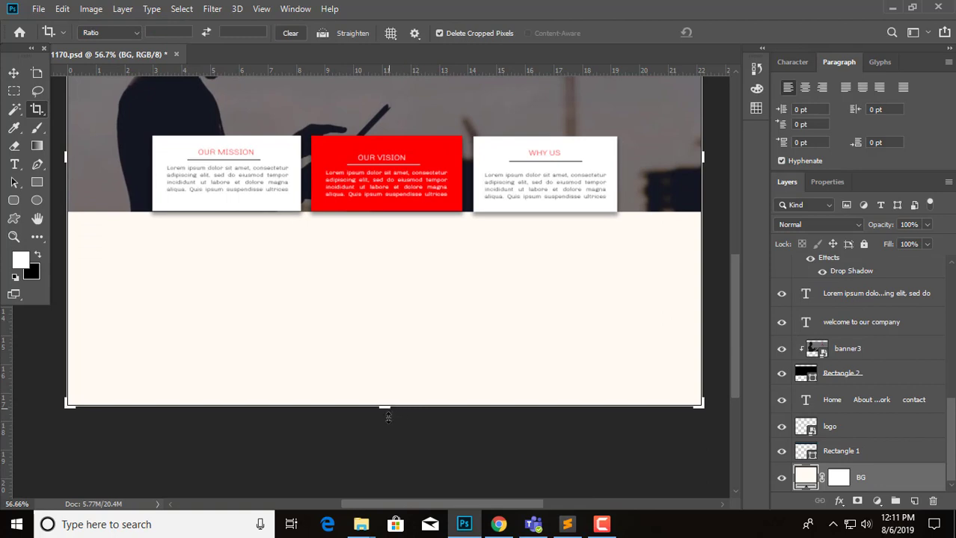
drag(387, 418, 388, 448)
key(Return)
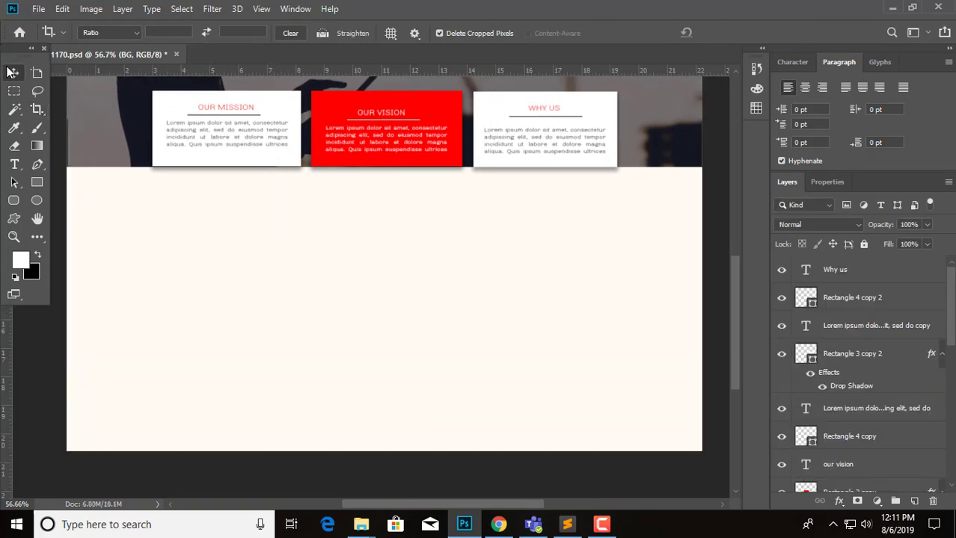
click(12, 71)
Show the layout guides with Ctrl+; and check the header and cards.
scroll(417, 195, down, 1)
drag(427, 240, 463, 215)
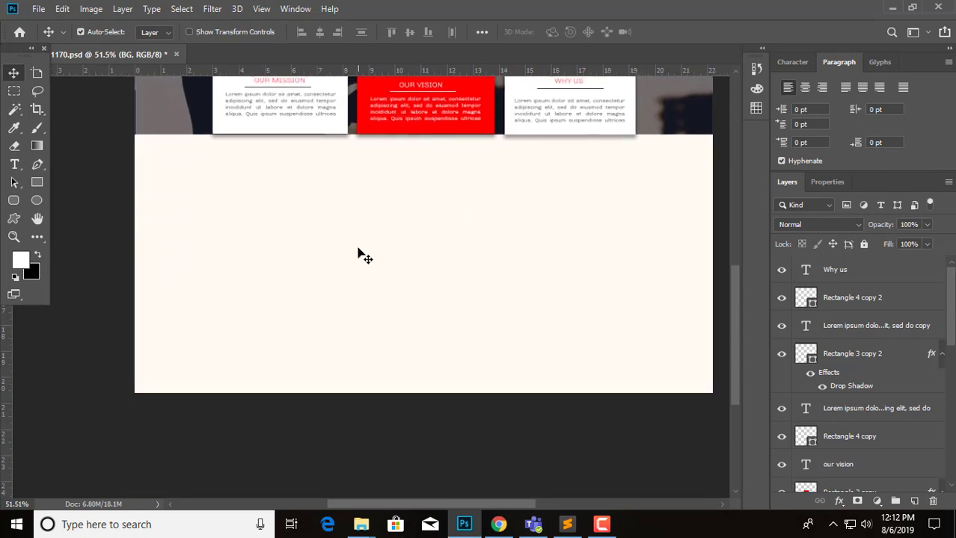
key(ctrl+semicolon)
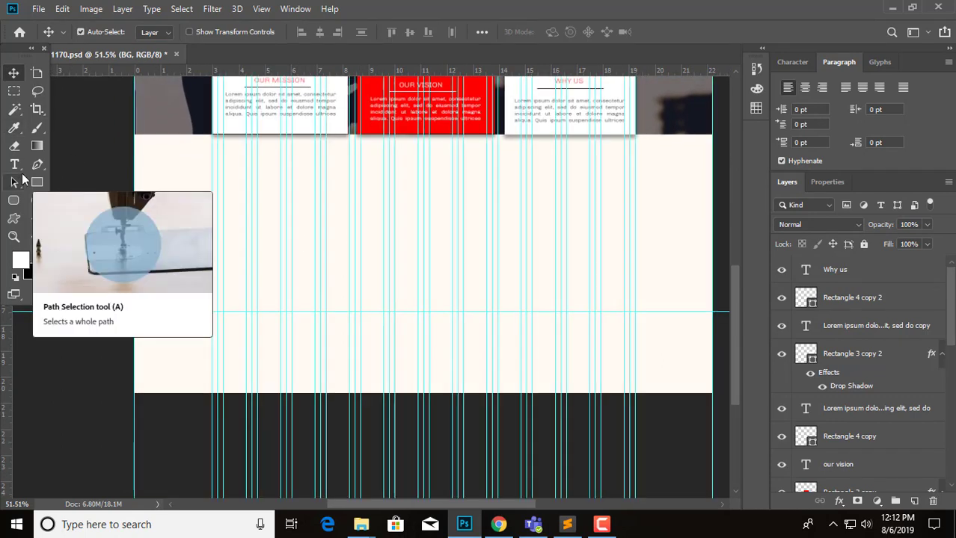
scroll(336, 237, down, 2)
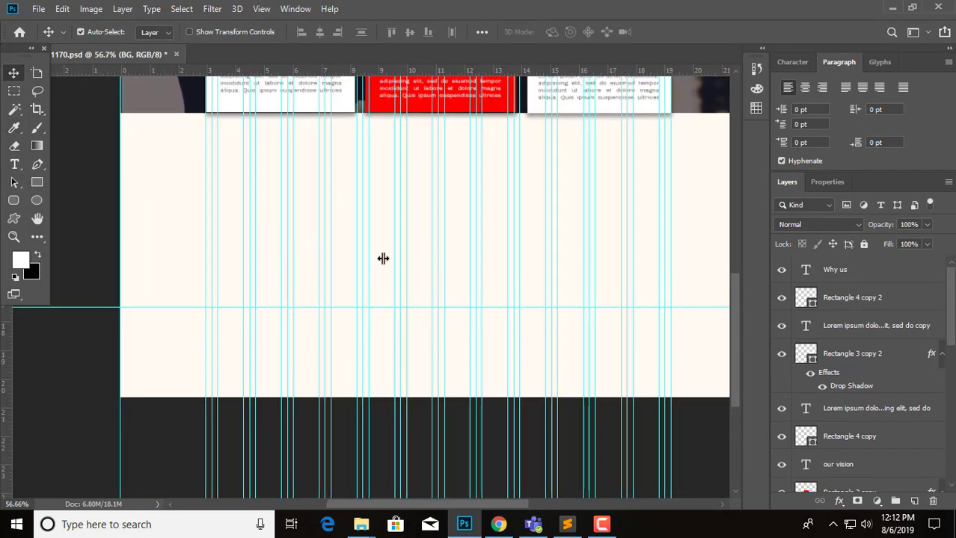
scroll(384, 259, up, 2)
Add a paragraph text box below the left card, with all caps off and near-black colour.
click(14, 166)
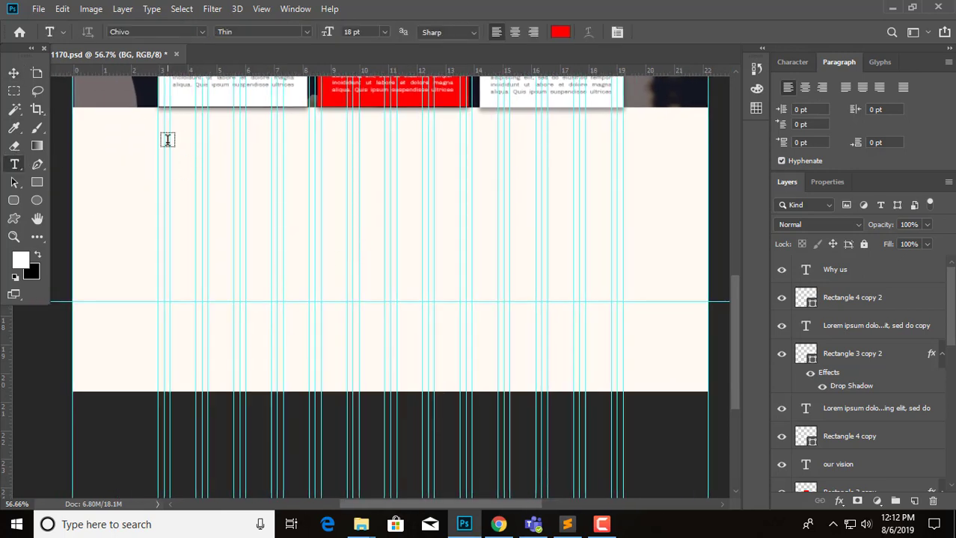
mouse_move(172, 155)
mouse_down()
mouse_move(357, 226)
mouse_move(349, 223)
mouse_move(360, 279)
mouse_up()
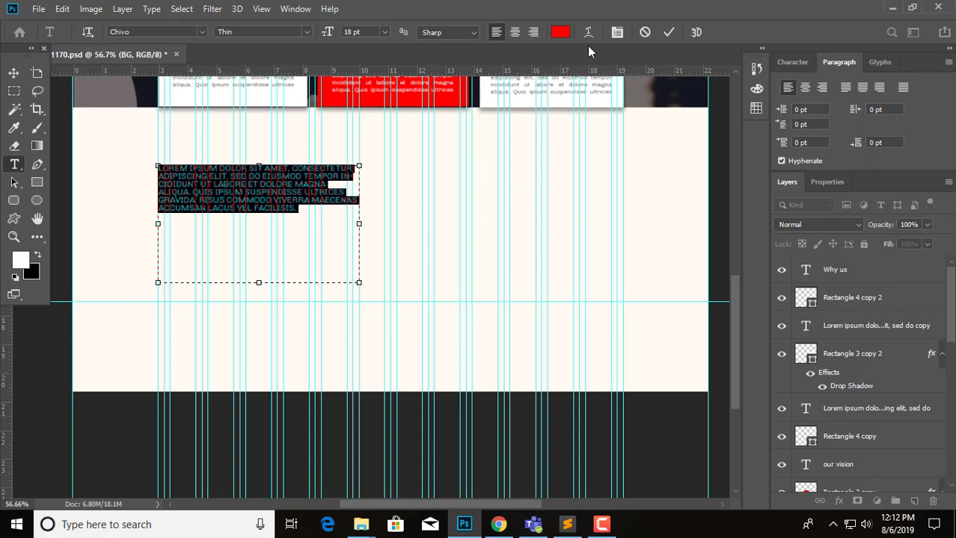
click(793, 62)
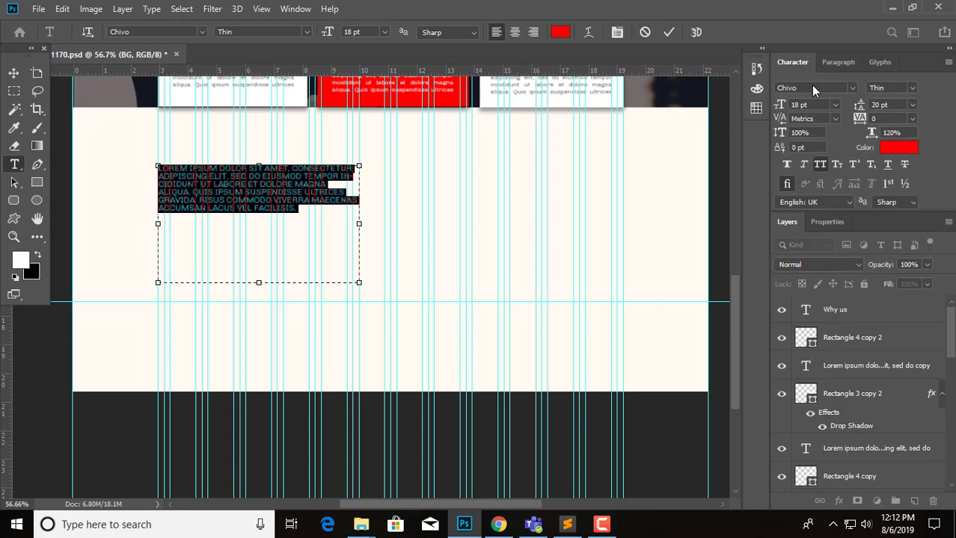
click(821, 164)
click(560, 32)
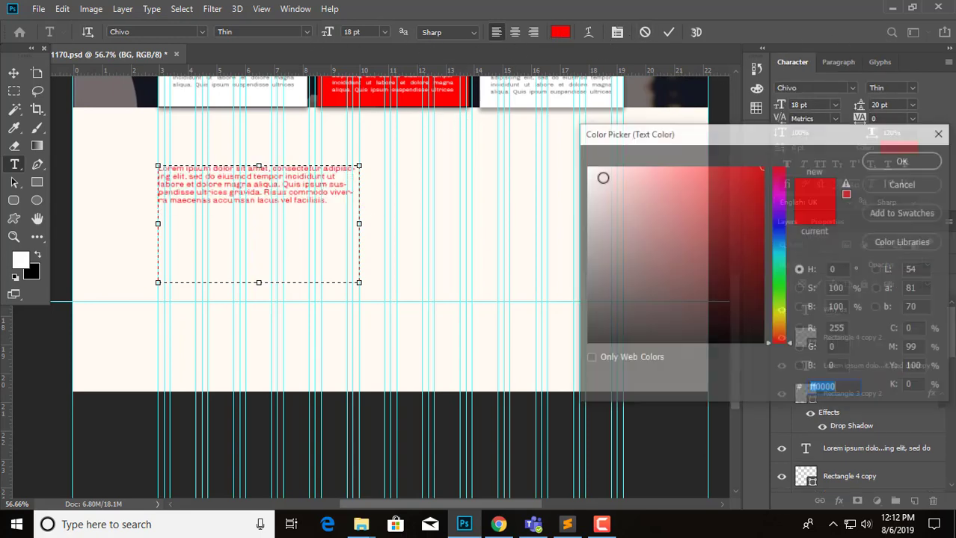
drag(598, 328, 576, 333)
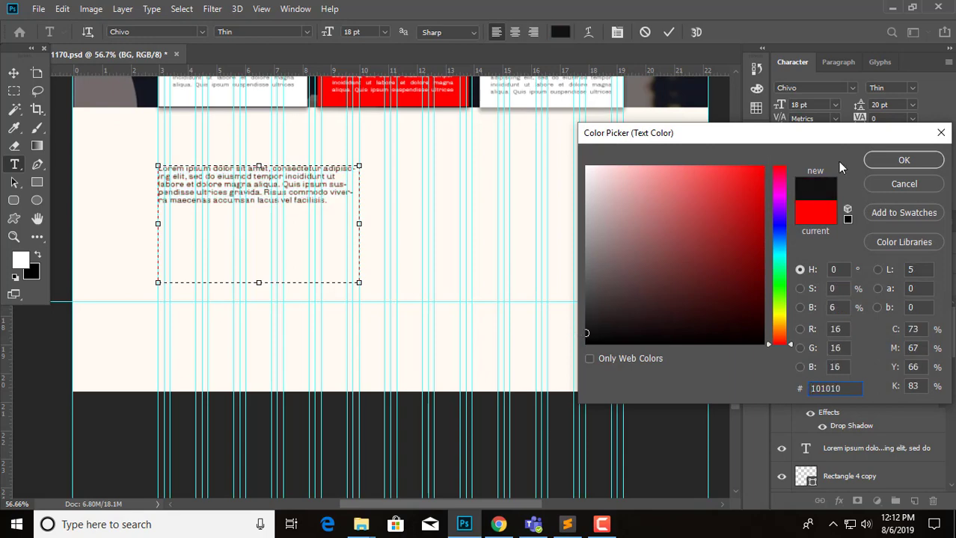
click(875, 160)
key(Left)
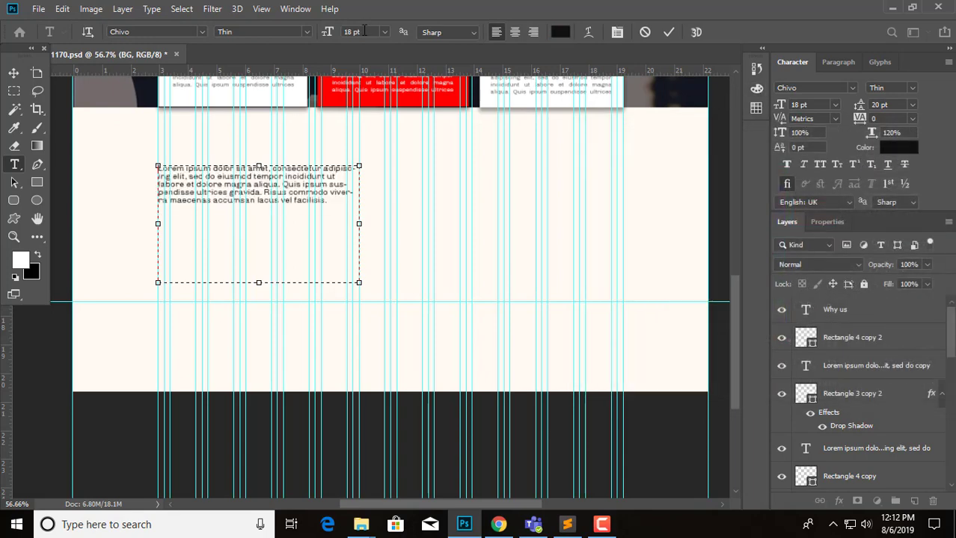
Paste a second copy after a blank line, increase leading, and apply Justify Last Left.
key(ctrl+a)
key(ctrl+c)
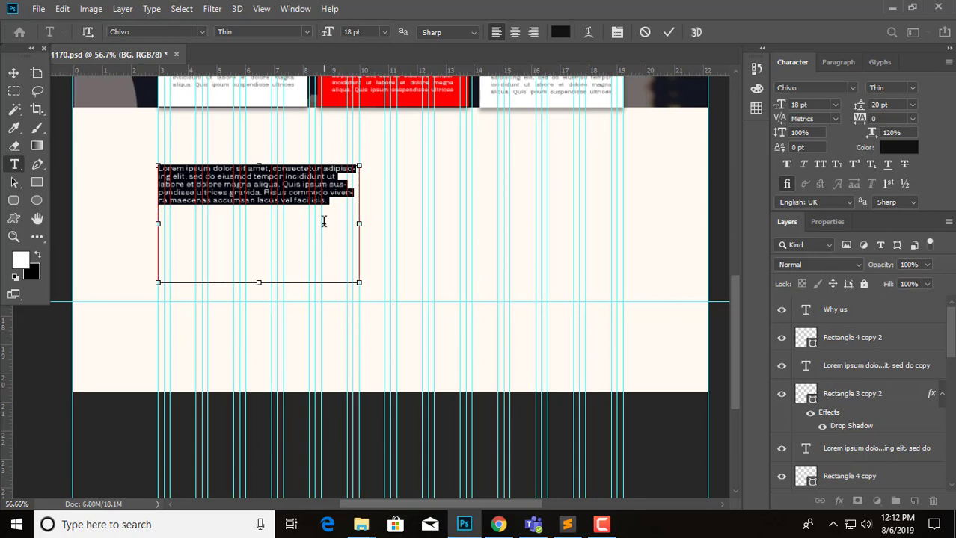
click(324, 221)
key(Escape)
click(303, 198)
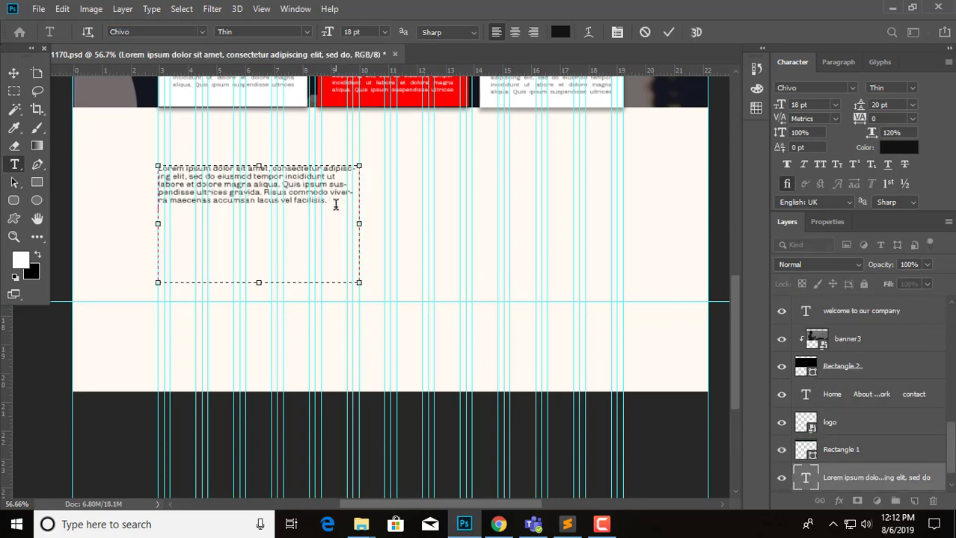
key(Return)
key(Return)
key(ctrl+v)
key(ctrl+a)
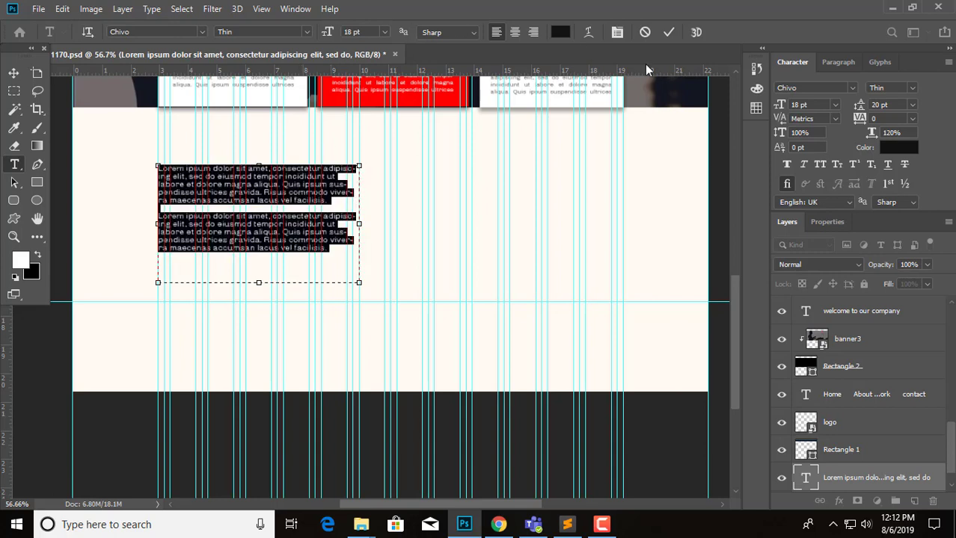
key(Up)
key(Up)
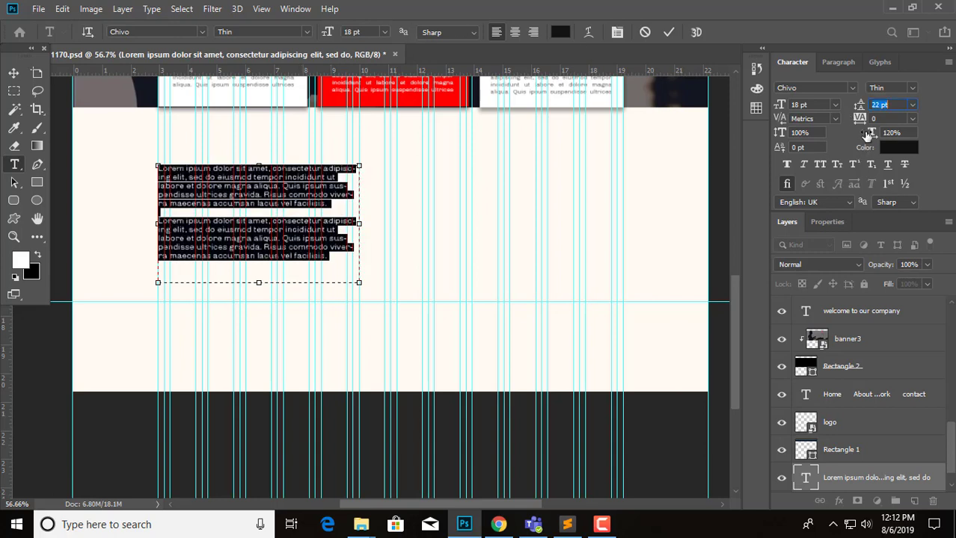
key(Up)
click(838, 62)
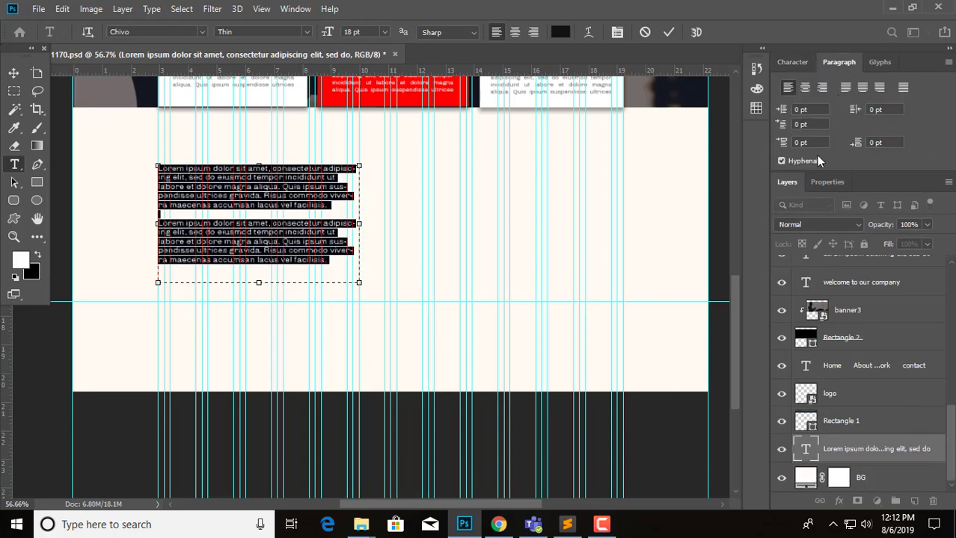
click(844, 88)
click(668, 32)
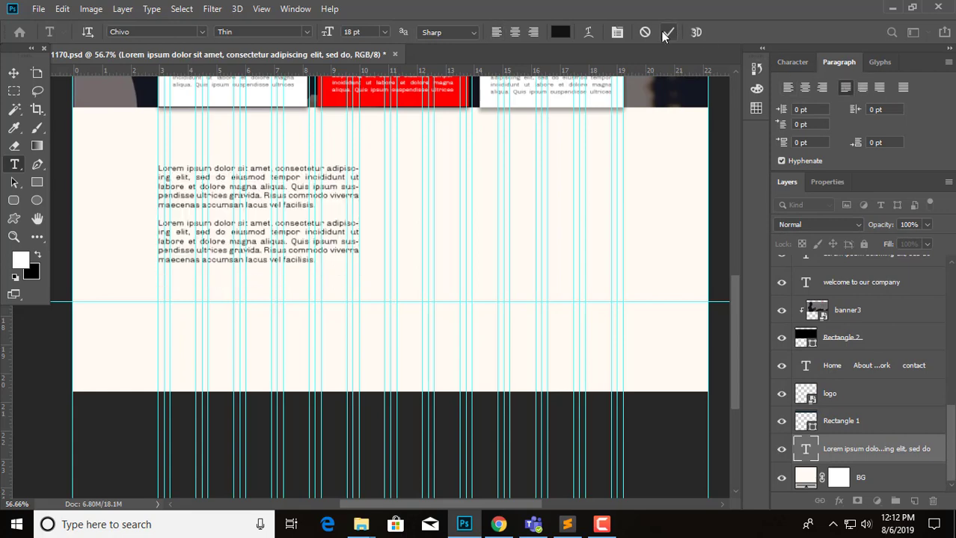
click(13, 72)
scroll(224, 168, up, 1)
Add a 24 pt Thin ABOUT OUR COMPANY heading aligned with the paragraphs' left edge.
scroll(282, 171, up, 1)
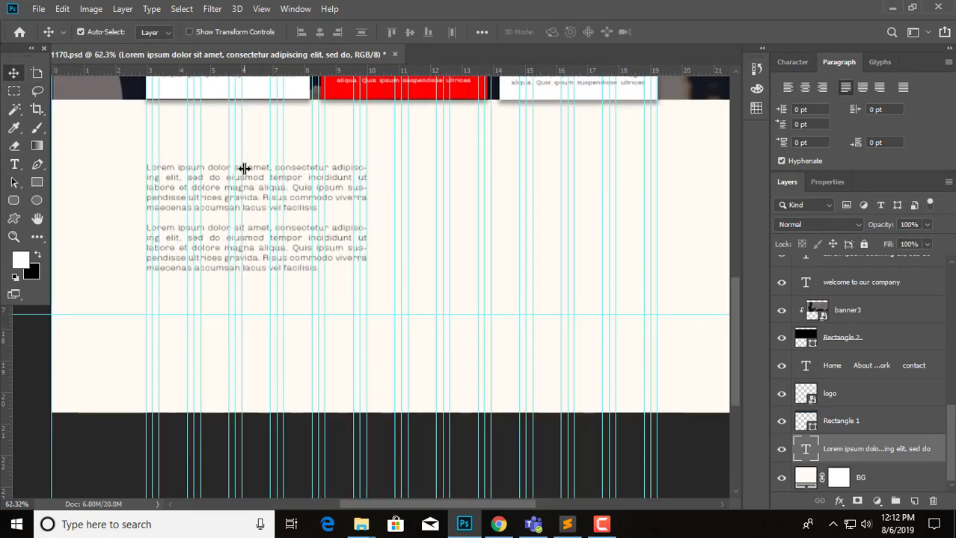
drag(267, 193, 267, 202)
key(t)
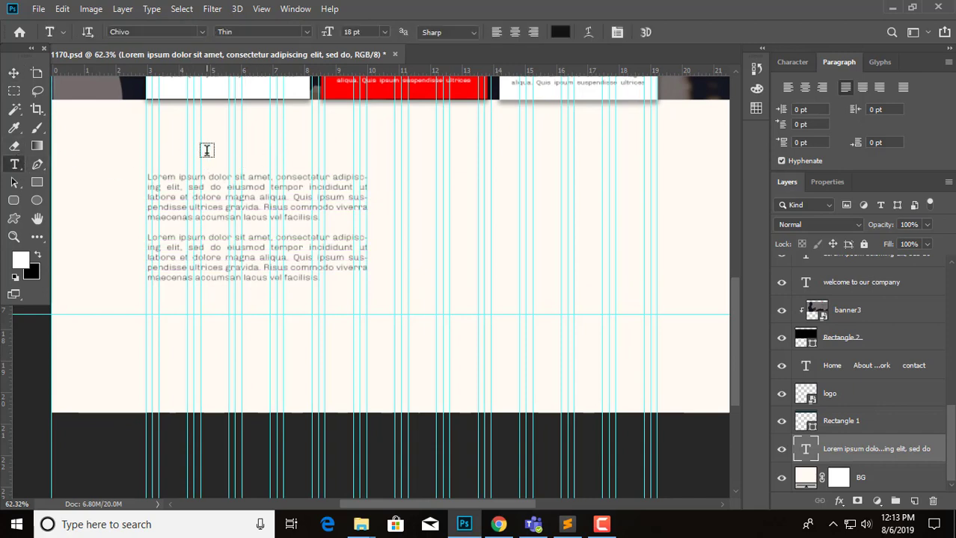
click(156, 151)
text(ABOUT OUR COMPANY)
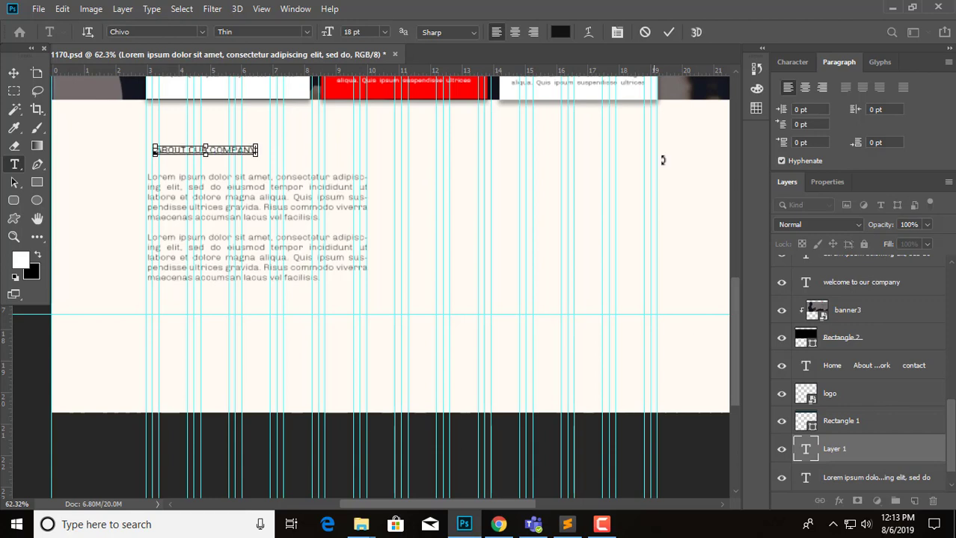
key(ctrl+a)
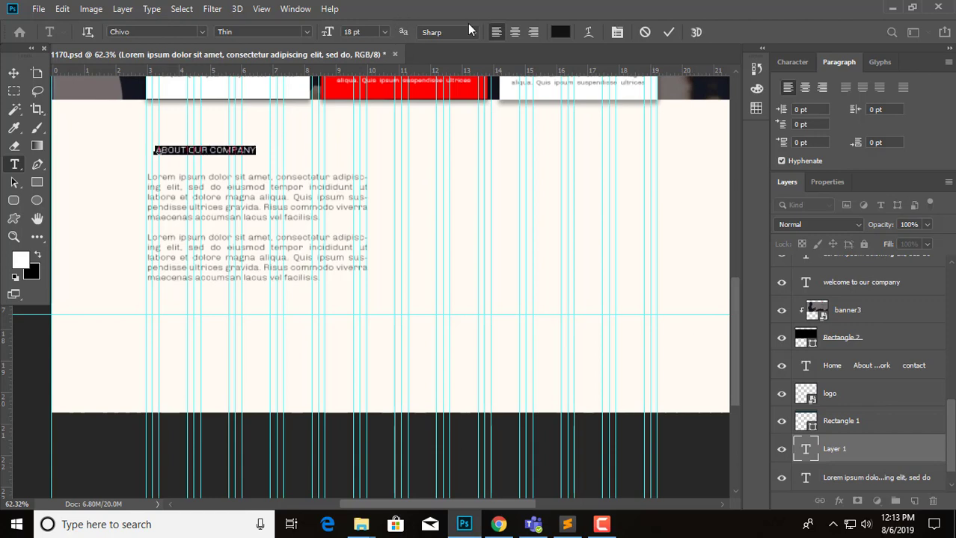
click(306, 31)
click(247, 43)
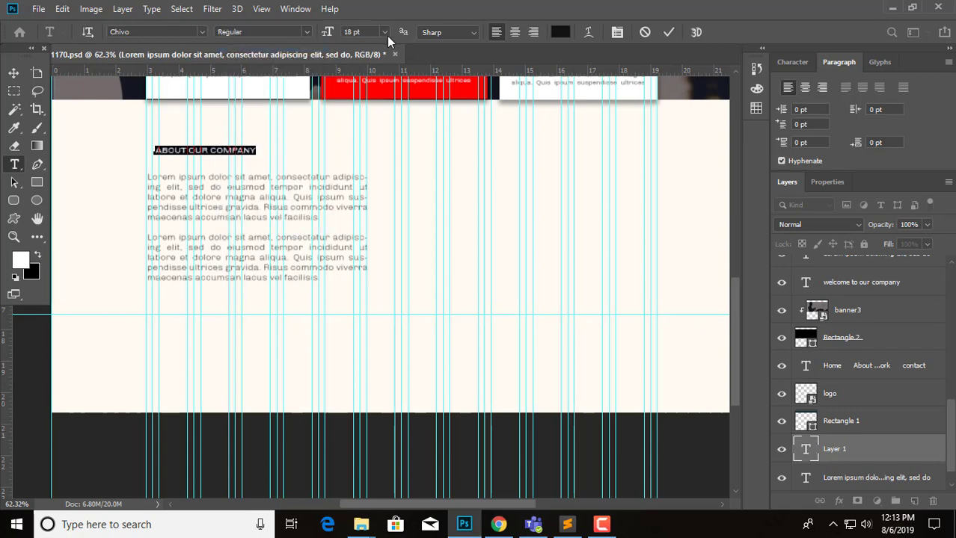
scroll(356, 32, up, 3)
scroll(356, 32, up, 3)
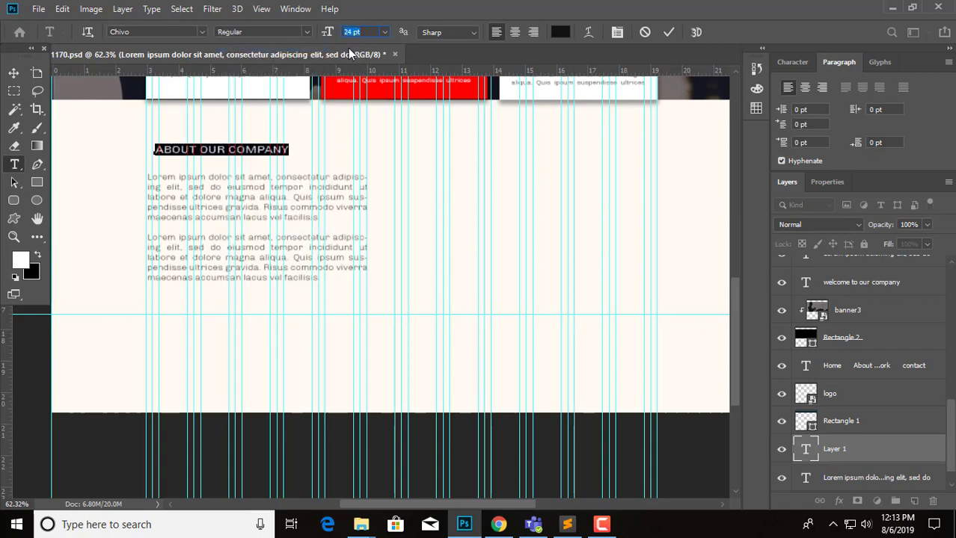
click(306, 31)
click(261, 58)
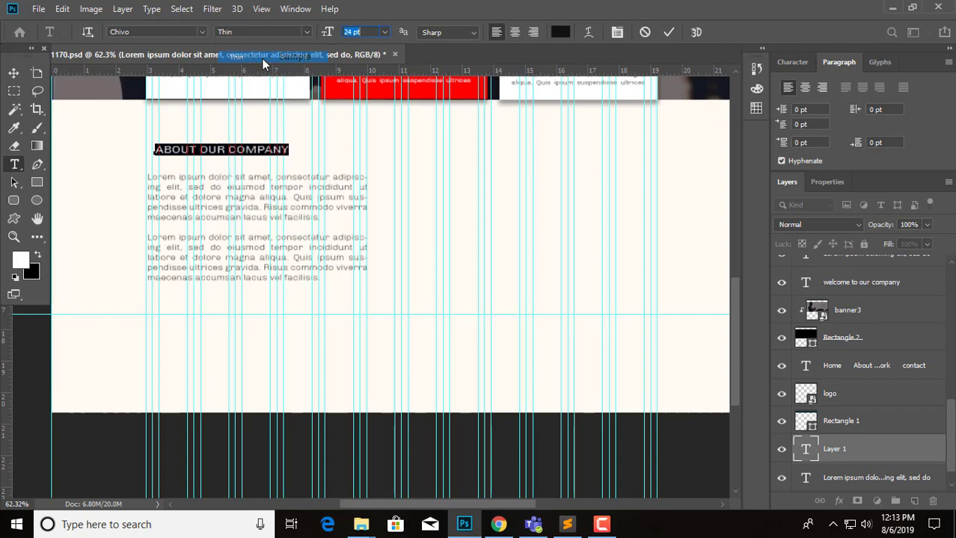
click(670, 31)
key(v)
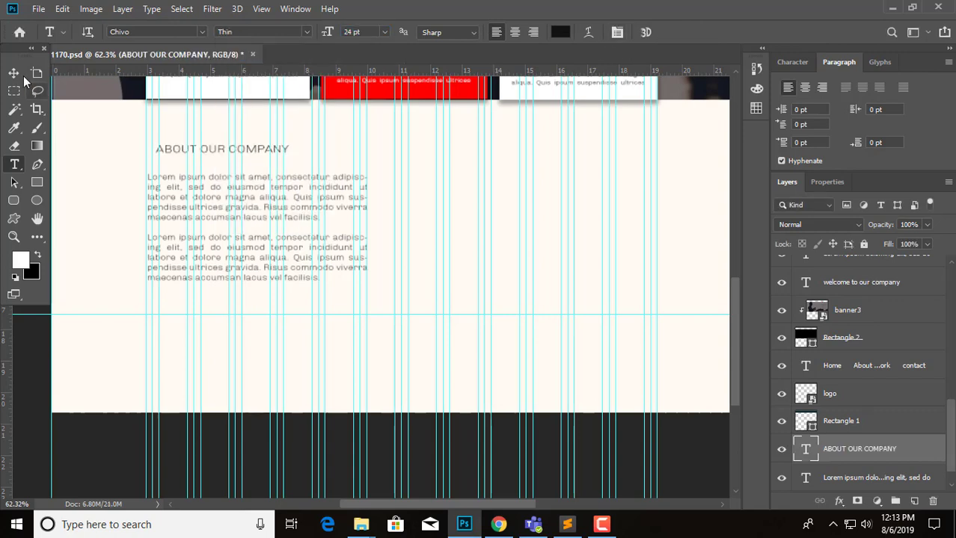
drag(214, 155, 210, 164)
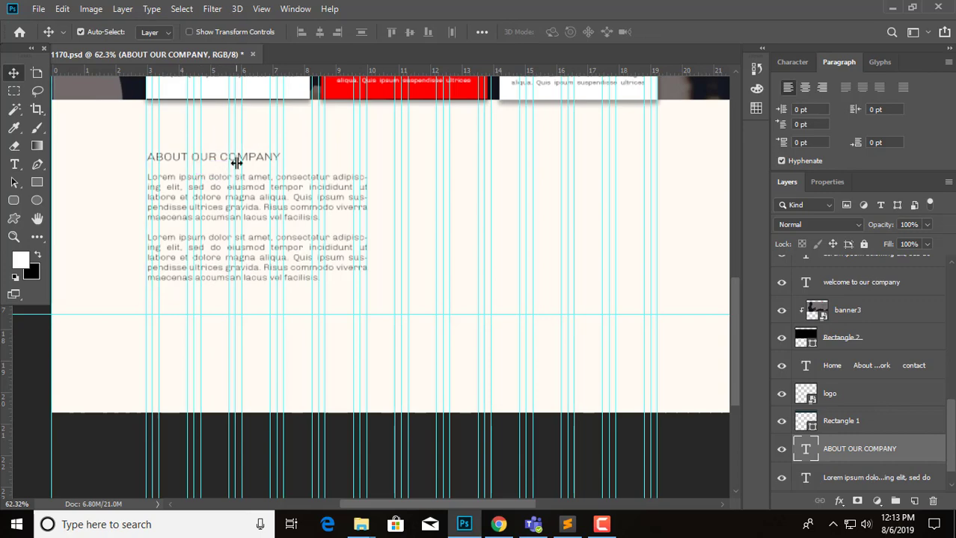
Recheck the heading's text colour and preview the layout with guides hidden, then shown again.
double_click(252, 158)
click(560, 31)
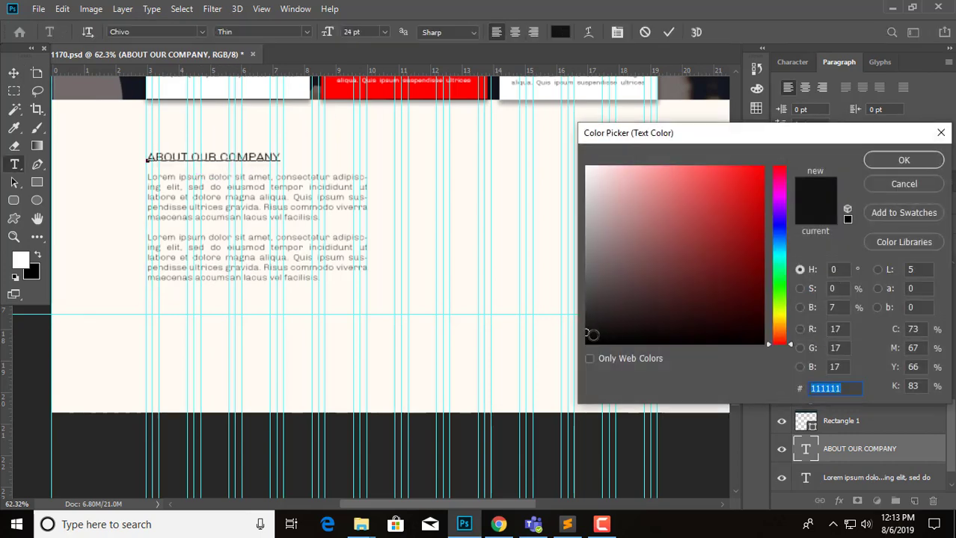
click(892, 155)
click(669, 31)
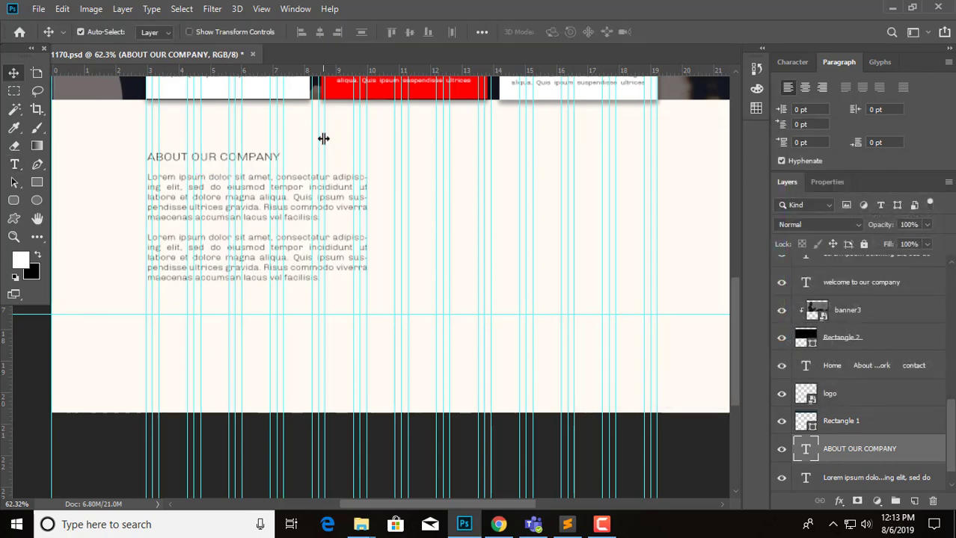
alt+scroll(228, 164, down, 2)
alt+scroll(228, 165, up, 2)
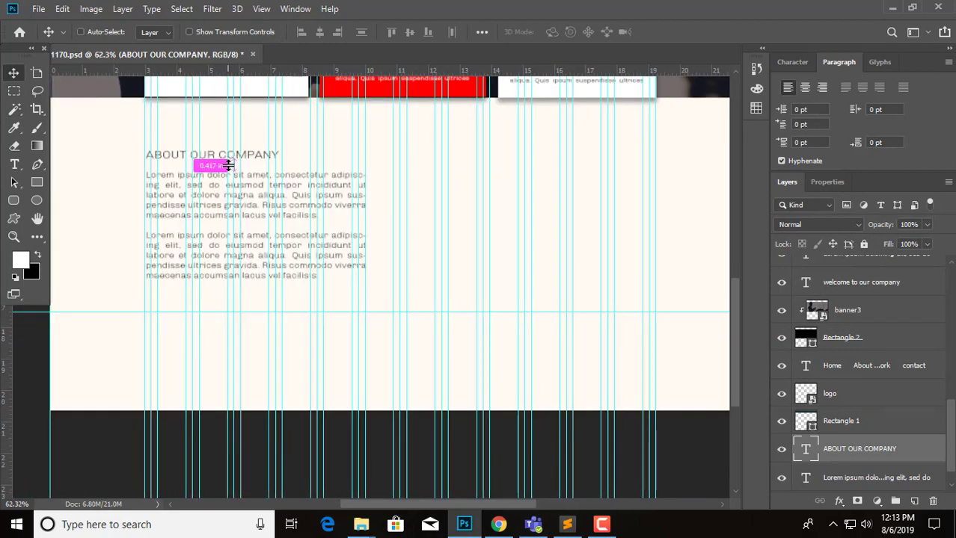
key(ctrl+semicolon)
alt+scroll(286, 187, up, 2)
alt+scroll(285, 203, up, 2)
alt+scroll(284, 203, down, 3)
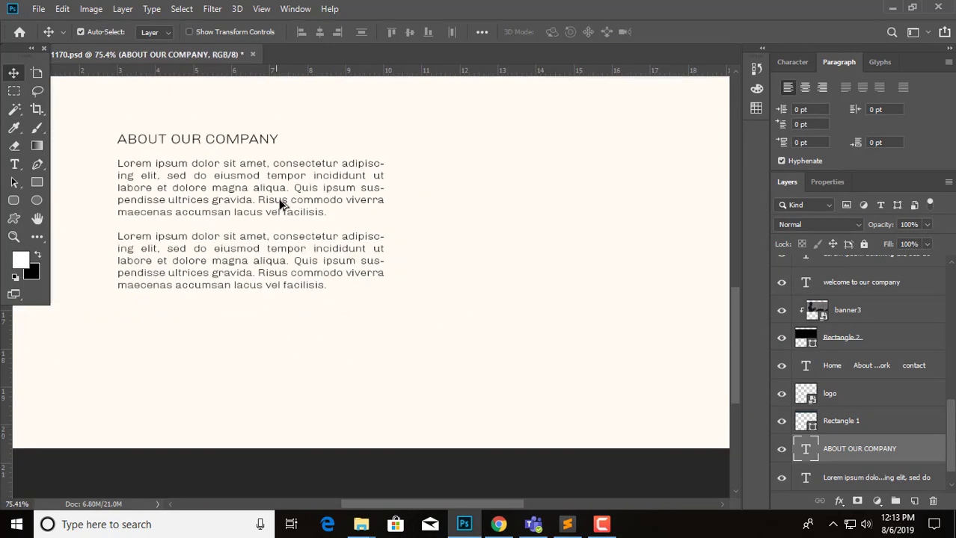
mouse_move(469, 93)
mouse_down()
mouse_move(482, 175)
mouse_move(425, 128)
mouse_up()
alt+scroll(435, 198, down, 1)
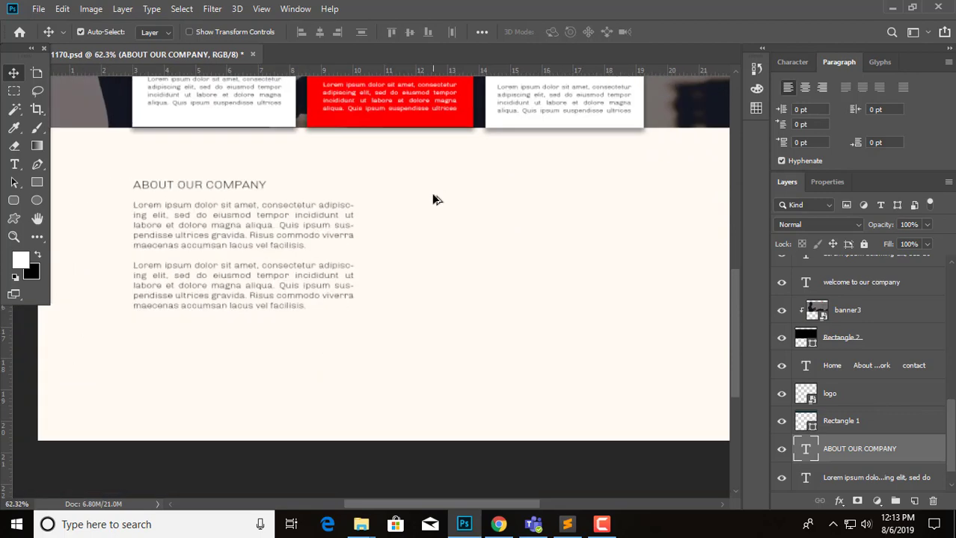
key(ctrl+semicolon)
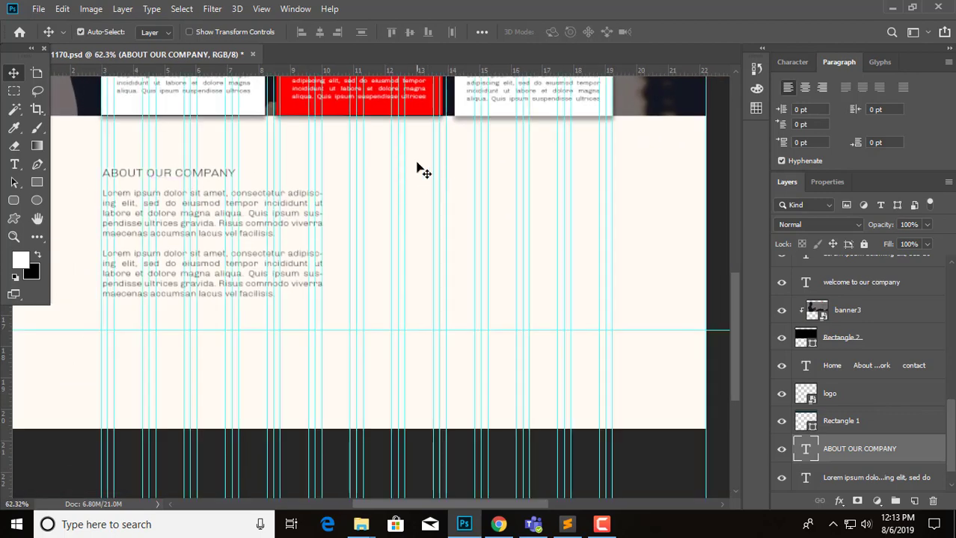
Drag the about photo from the images folder into the design.
mouse_move(360, 524)
click(407, 479)
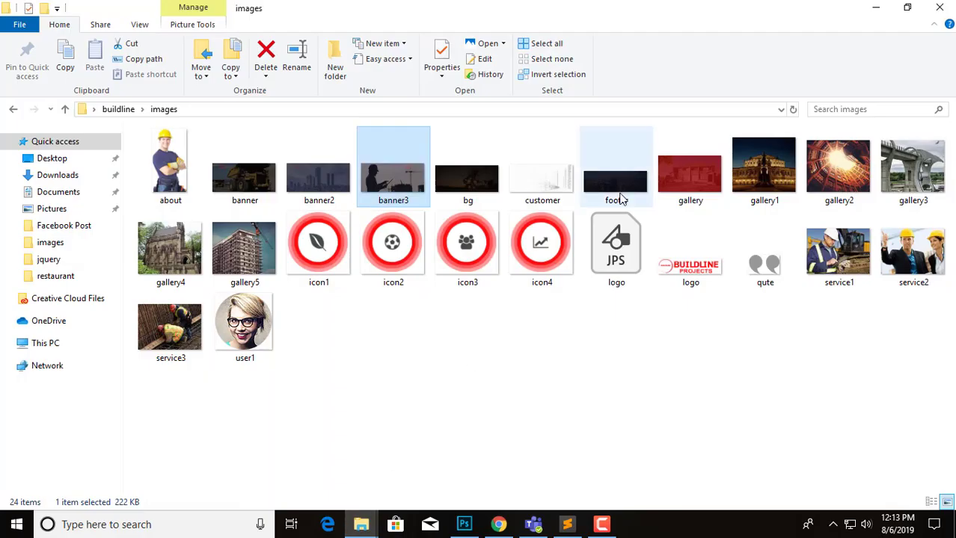
click(177, 175)
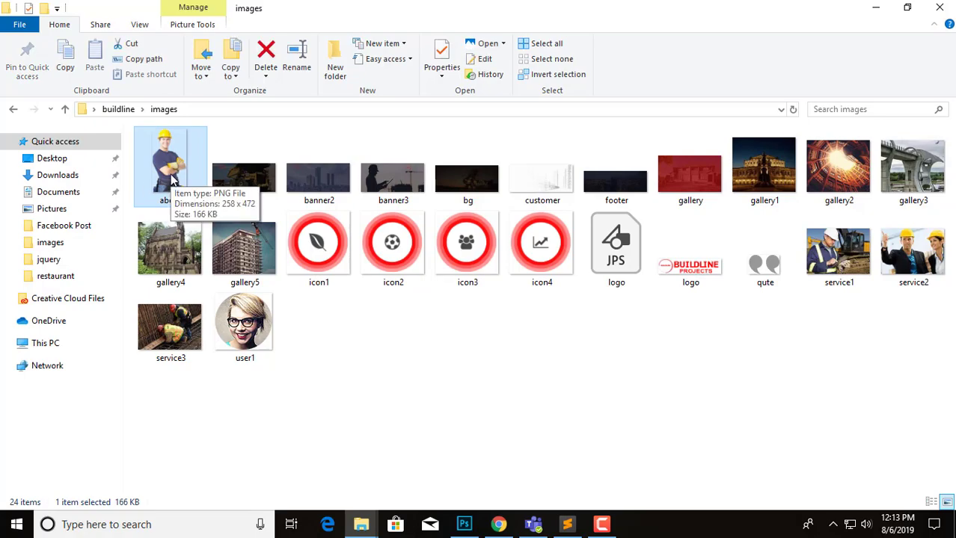
mouse_move(172, 181)
mouse_down()
mouse_move(469, 238)
mouse_move(441, 245)
mouse_up()
Position the worker photo right of the About text and scale it to about 90%.
drag(382, 268, 499, 246)
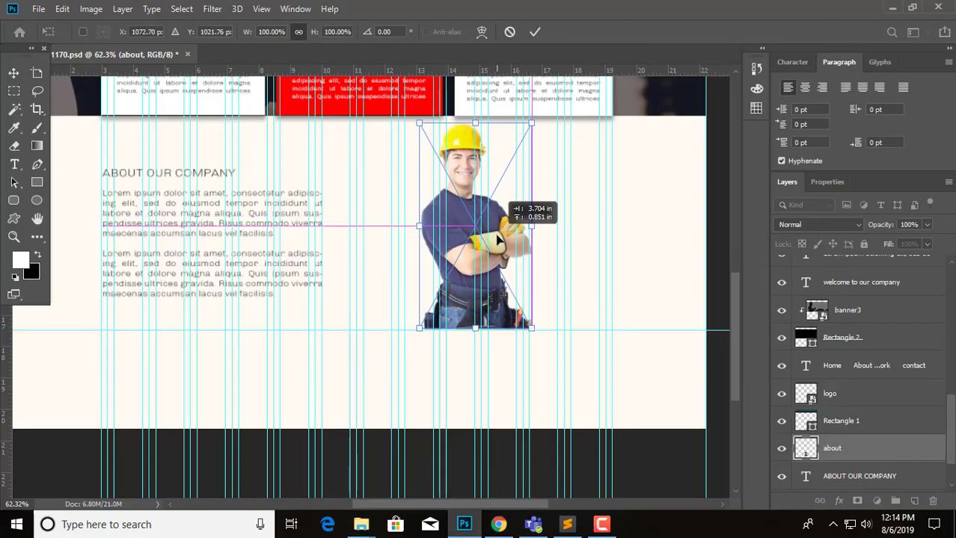
drag(536, 125, 535, 150)
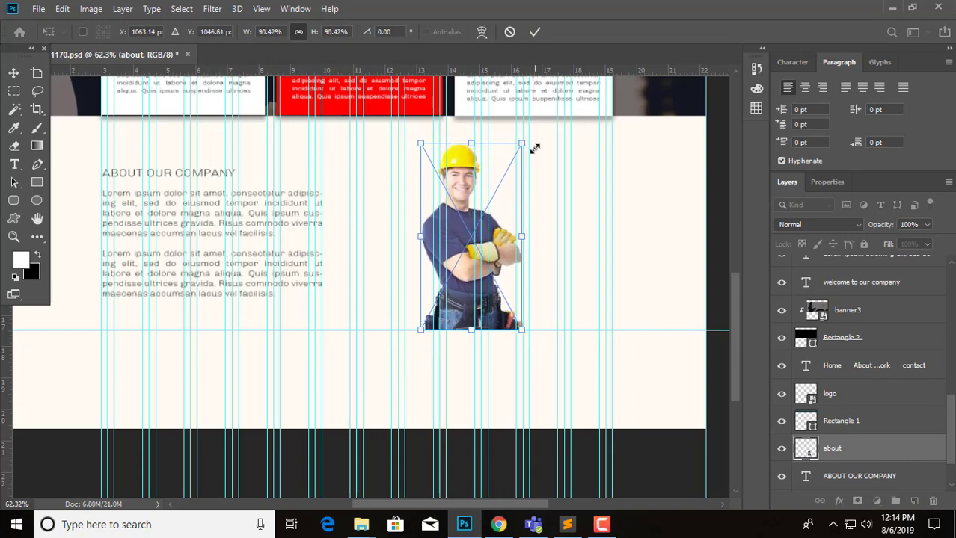
key(Return)
drag(460, 241, 463, 242)
scroll(390, 230, down, 2)
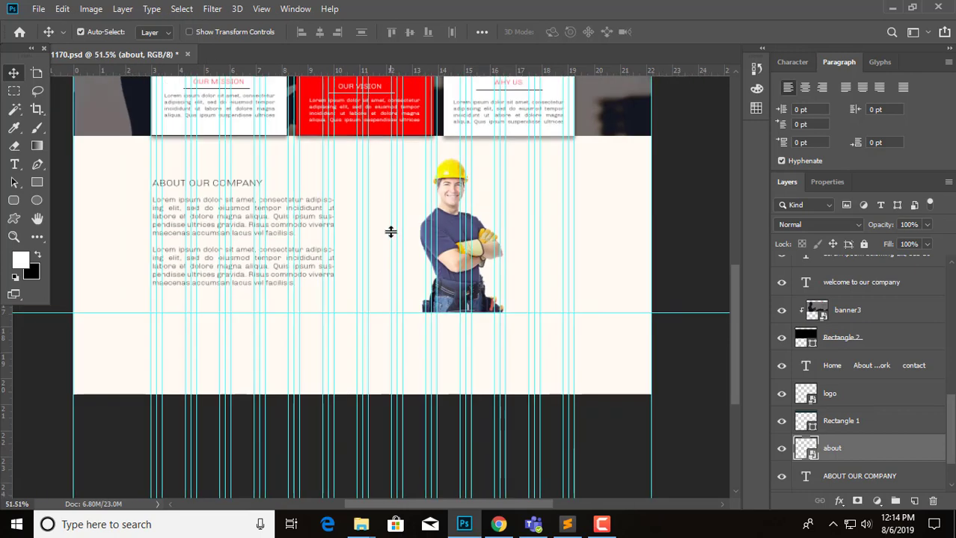
scroll(396, 236, up, 1)
scroll(419, 241, down, 3)
scroll(363, 283, up, 1)
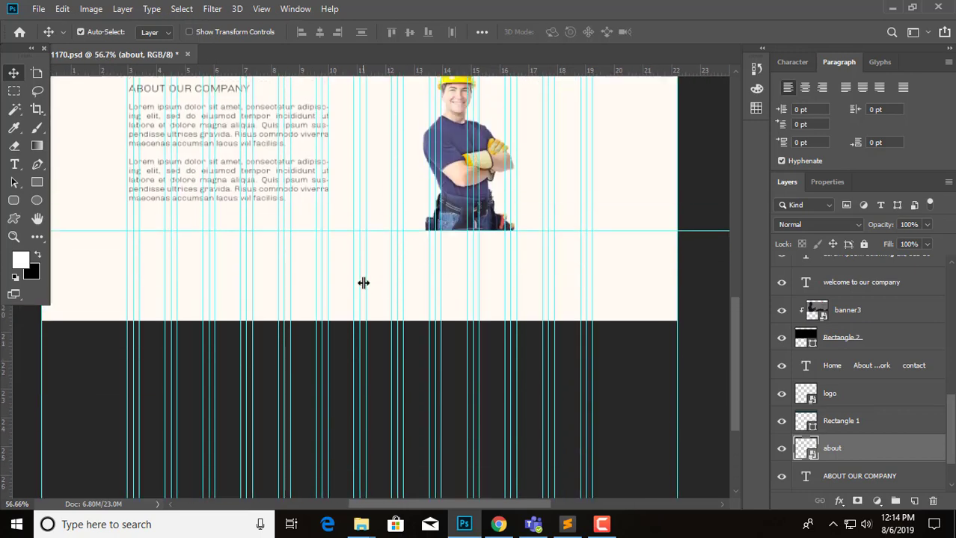
Crop-extend the canvas further downward below the About Our Company section.
click(37, 110)
drag(359, 318, 358, 436)
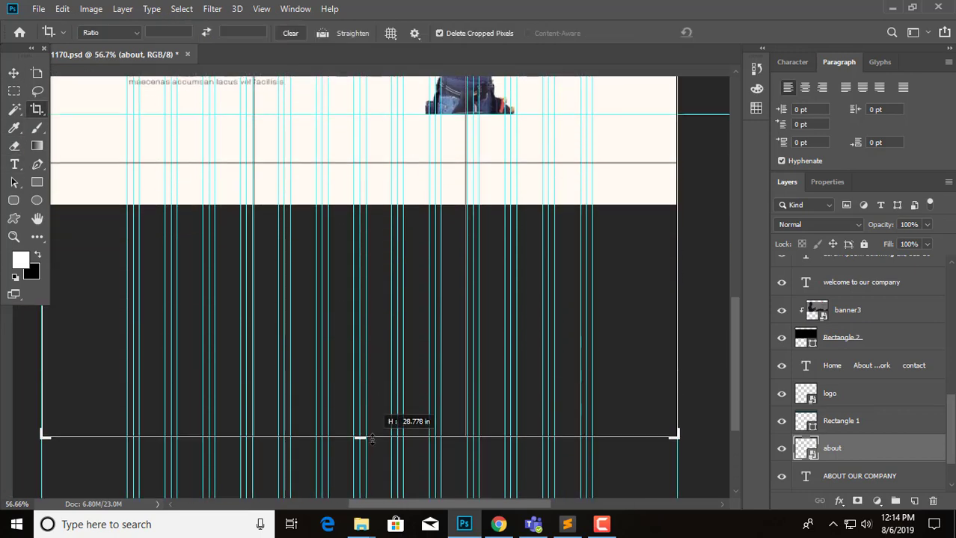
key(Return)
click(13, 72)
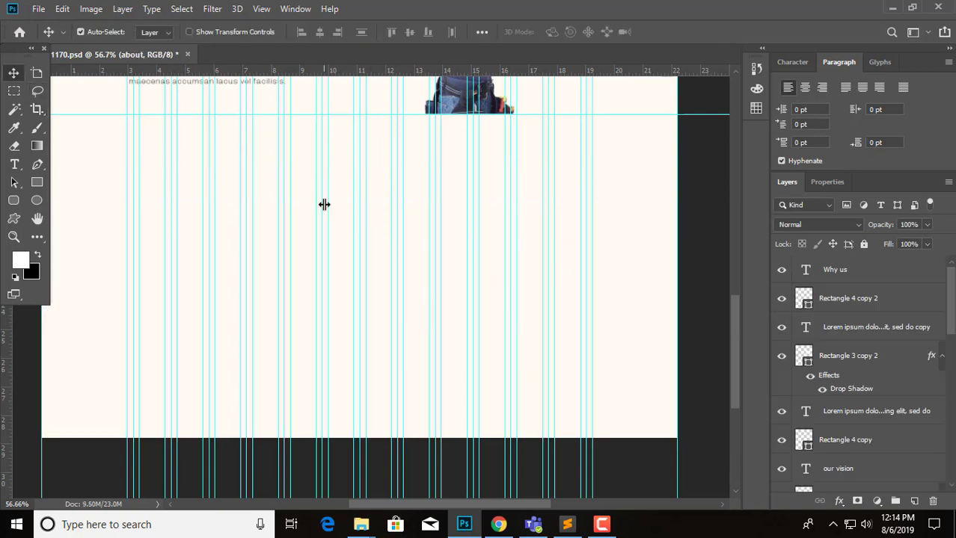
Nudge the worker photo and pan to the blank area below it.
scroll(329, 208, up, 10)
scroll(337, 214, up, 6)
scroll(490, 206, down, 1)
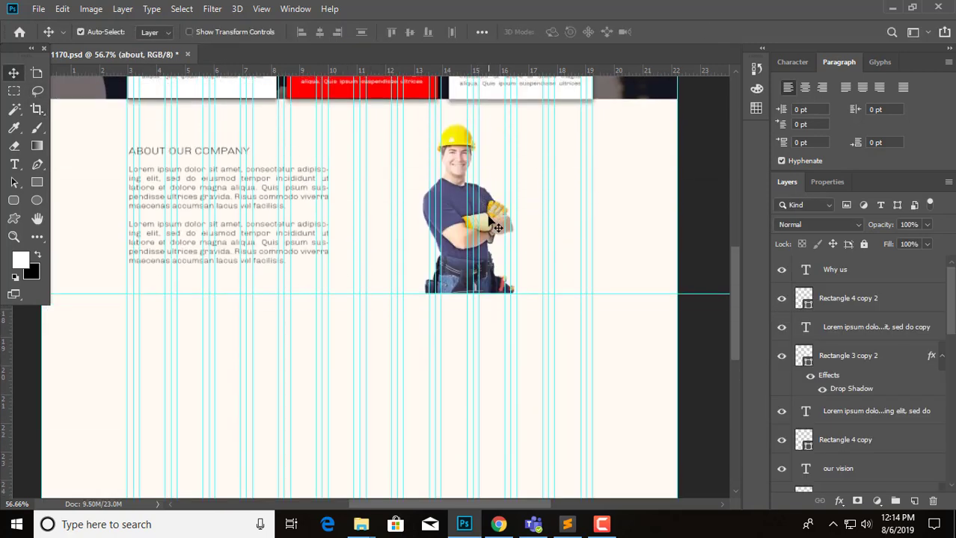
drag(494, 226, 496, 232)
alt+scroll(496, 233, down, 1)
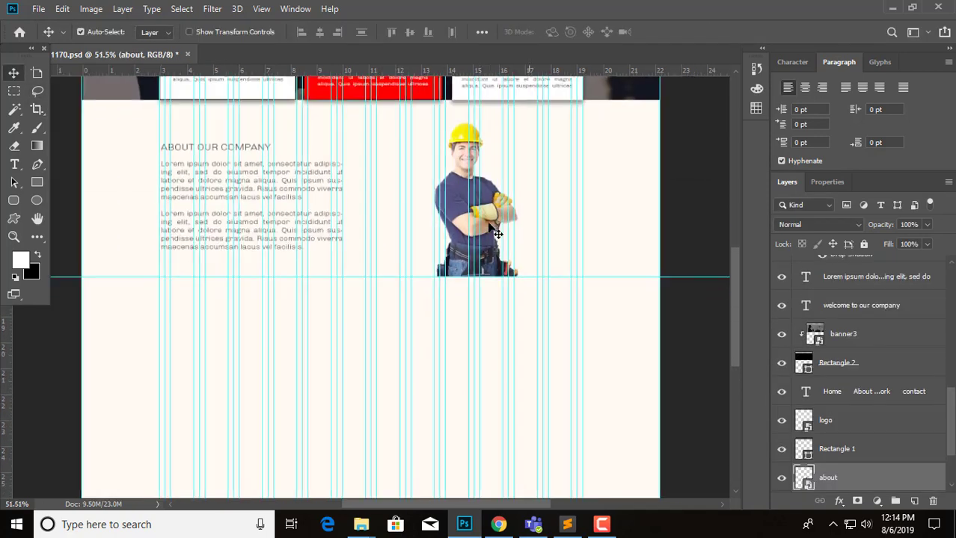
alt+scroll(496, 234, down, 1)
alt+scroll(386, 258, up, 2)
mouse_move(386, 258)
mouse_down()
mouse_move(424, 228)
mouse_move(441, 147)
mouse_move(428, 147)
mouse_up()
Draw a page-wide rectangle below the About section and fill it black.
click(37, 181)
alt+scroll(149, 177, down, 1)
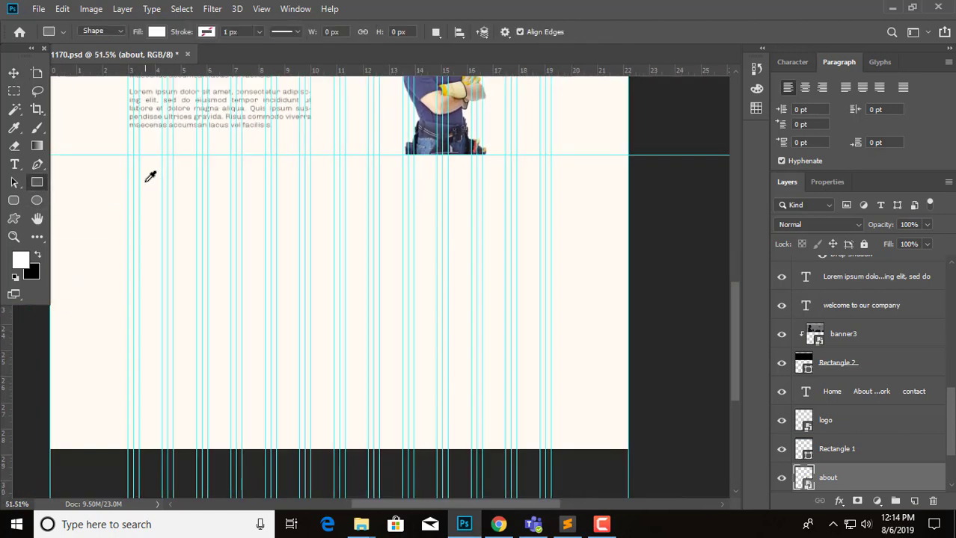
drag(83, 174, 137, 176)
drag(80, 159, 661, 334)
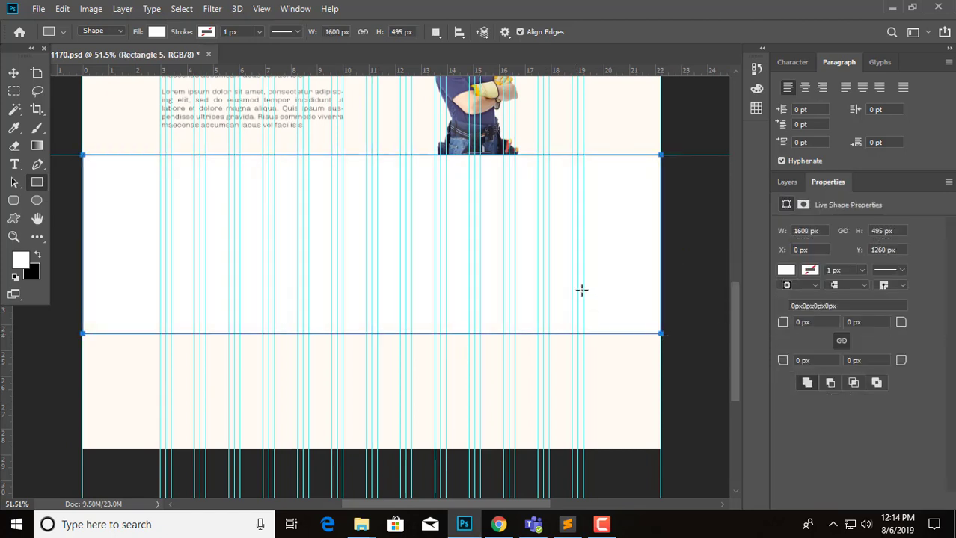
click(785, 271)
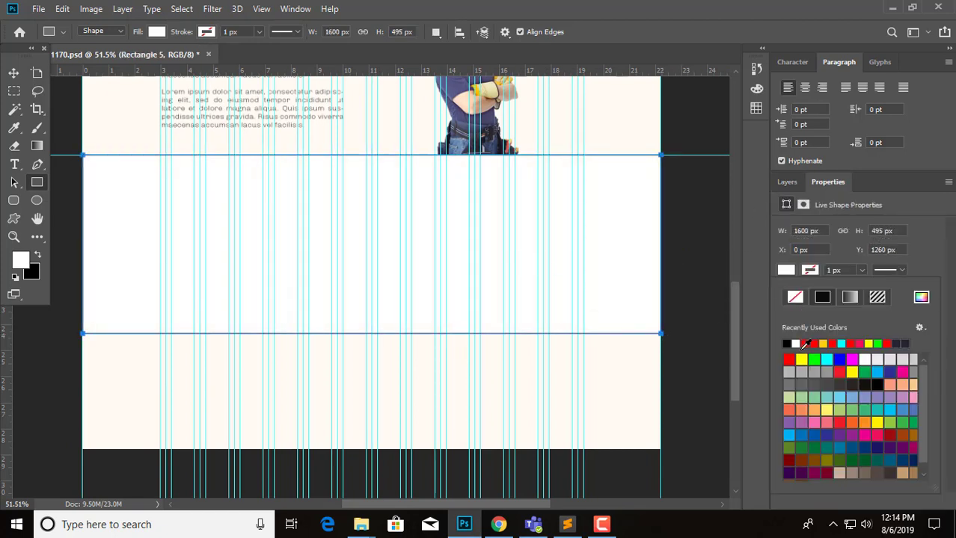
click(792, 343)
key(v)
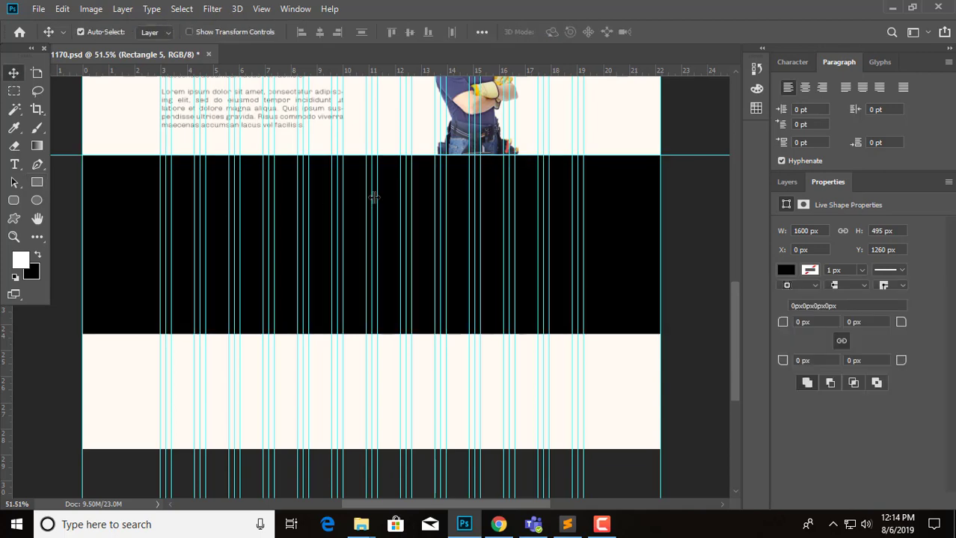
Deselect the black band and scroll to review it against the About Our Company section.
click(711, 257)
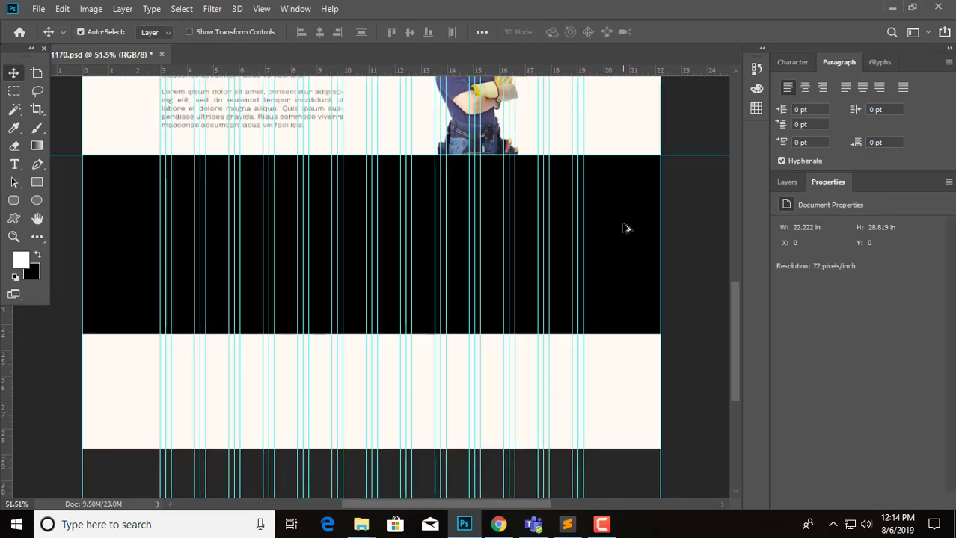
drag(627, 228, 608, 314)
scroll(418, 290, up, 2)
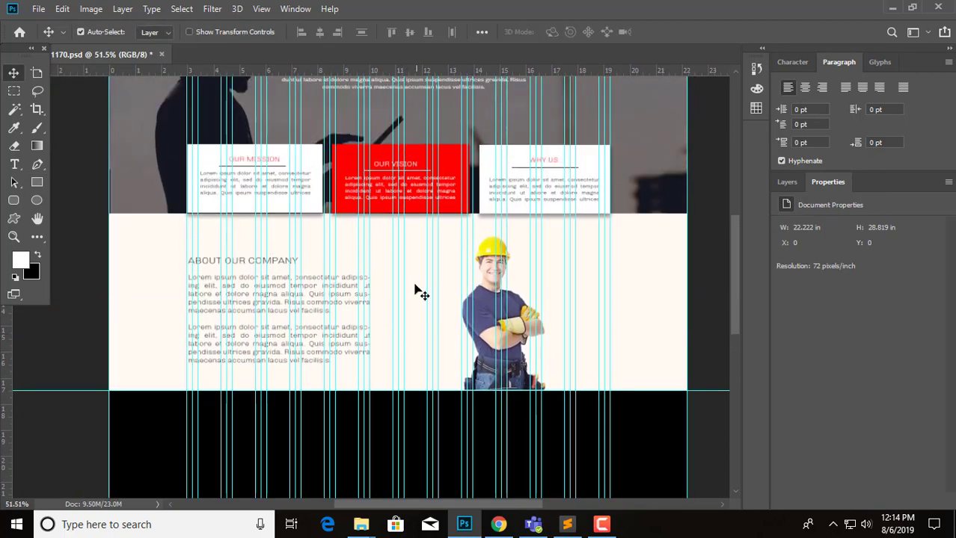
scroll(423, 295, up, 2)
scroll(422, 296, up, 1)
scroll(419, 289, down, 4)
scroll(418, 290, down, 3)
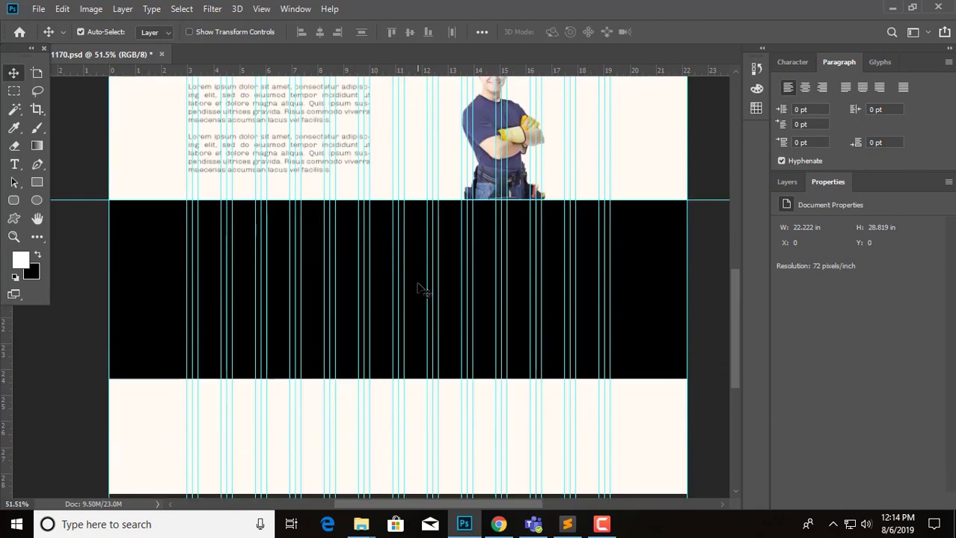
scroll(399, 294, up, 2)
scroll(398, 294, down, 1)
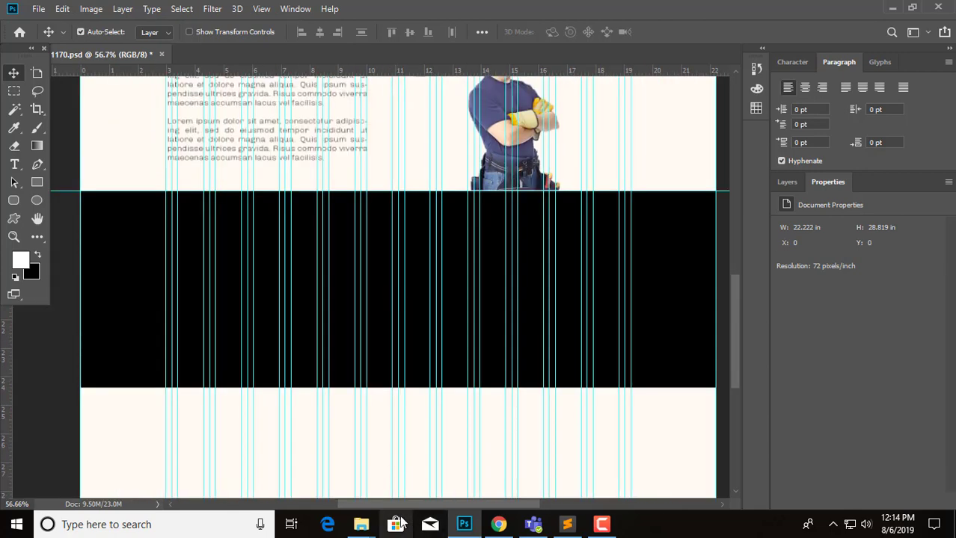
Switch File Explorer to Downloads (203 items) and scroll to the mining-excavator image.
mouse_move(360, 525)
click(384, 471)
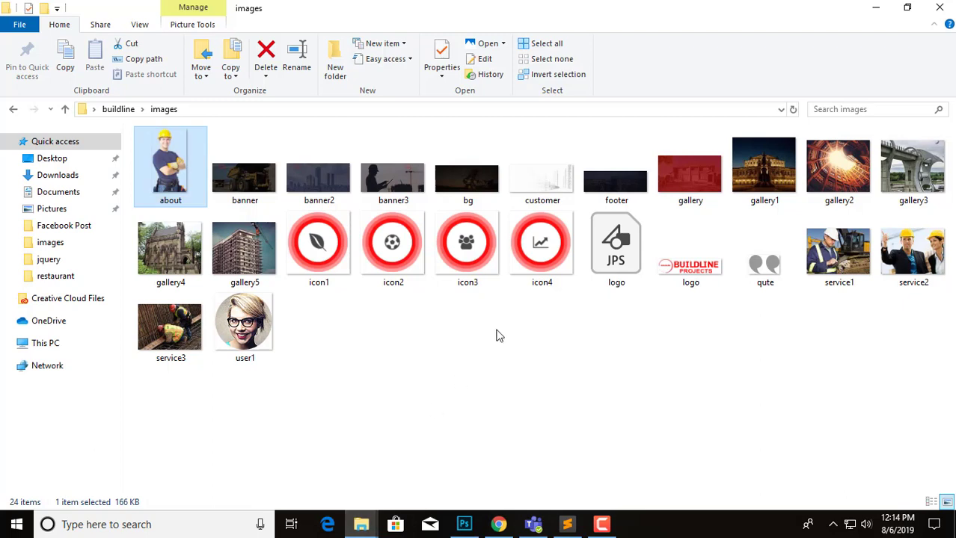
click(607, 201)
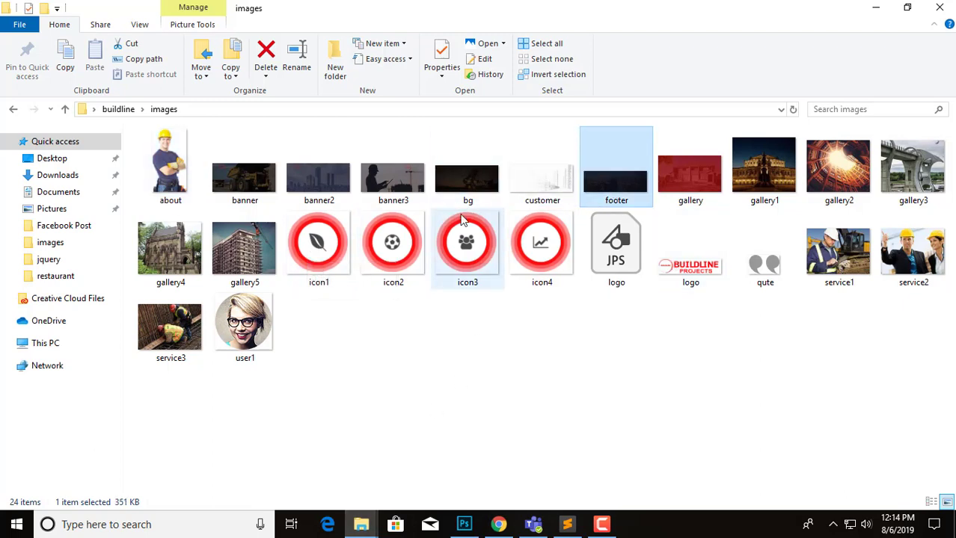
click(58, 175)
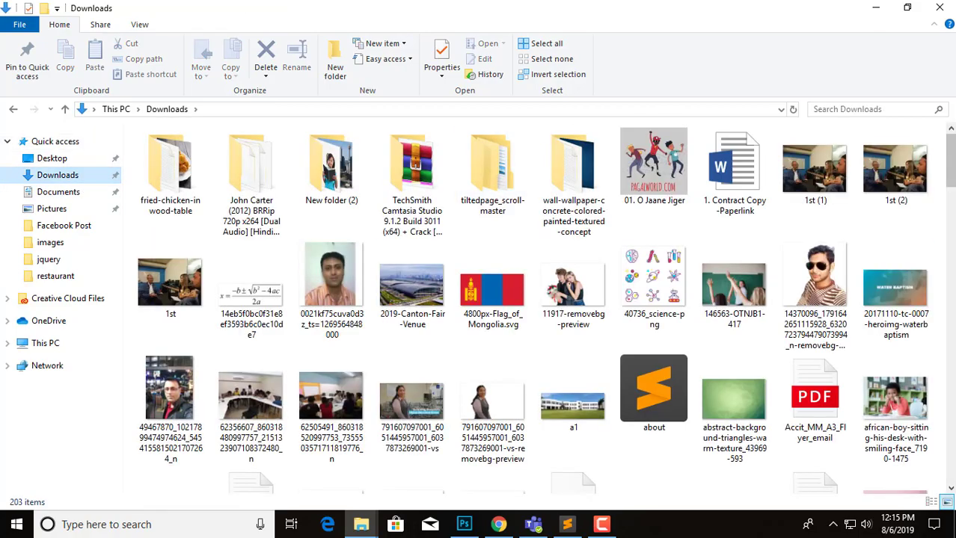
scroll(815, 169, down, 3)
scroll(811, 170, down, 2)
scroll(812, 170, down, 4)
scroll(811, 170, down, 4)
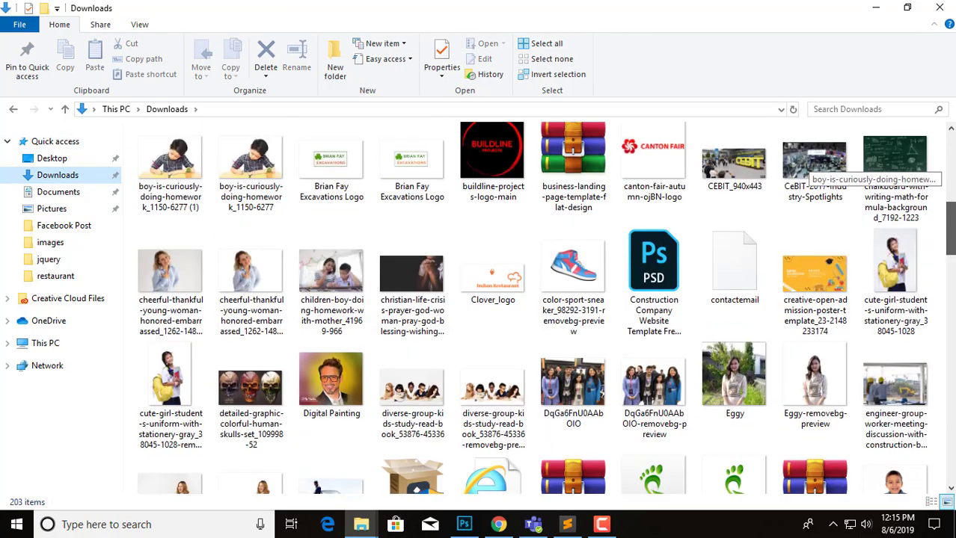
scroll(811, 171, down, 2)
scroll(811, 170, down, 2)
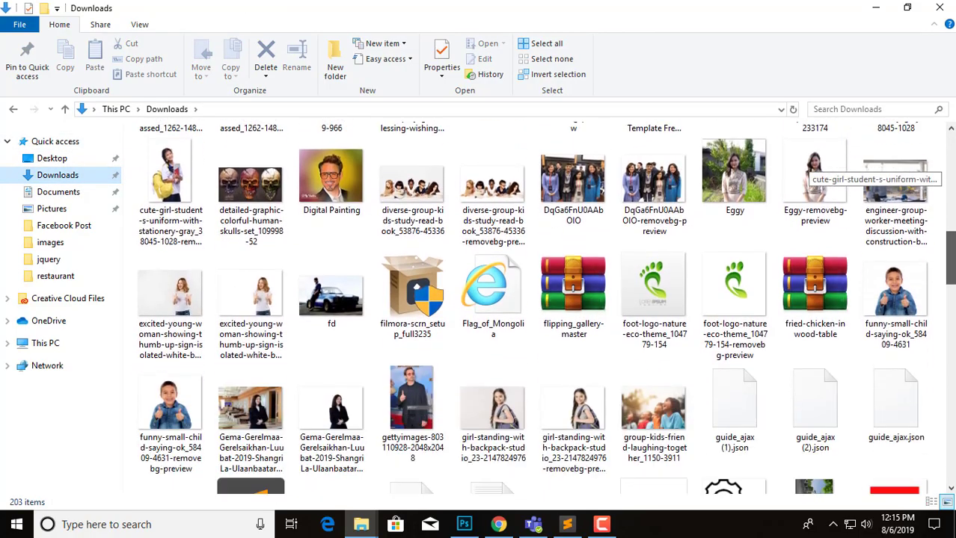
scroll(812, 171, down, 4)
scroll(811, 171, down, 3)
scroll(812, 171, down, 3)
scroll(812, 171, down, 2)
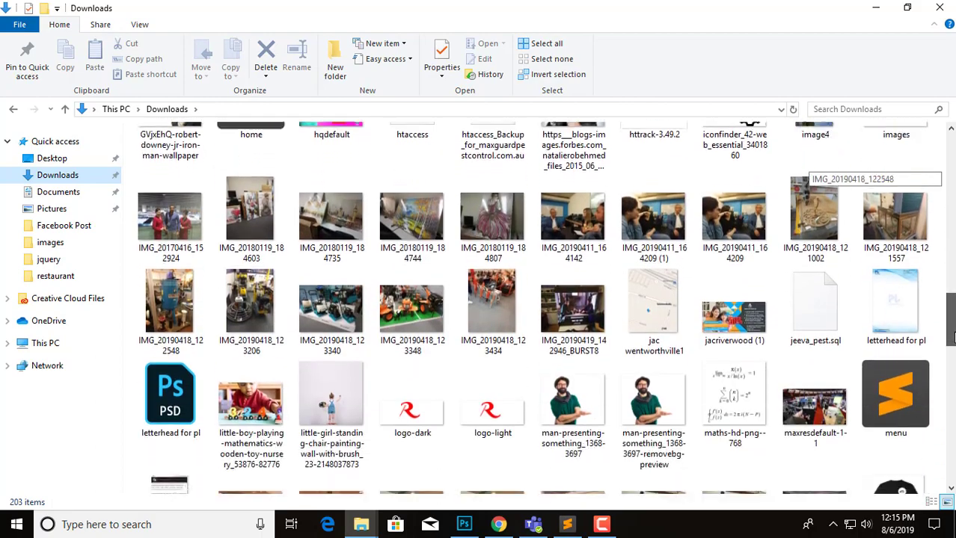
scroll(812, 171, down, 4)
scroll(811, 170, down, 4)
scroll(812, 171, down, 2)
scroll(811, 171, down, 4)
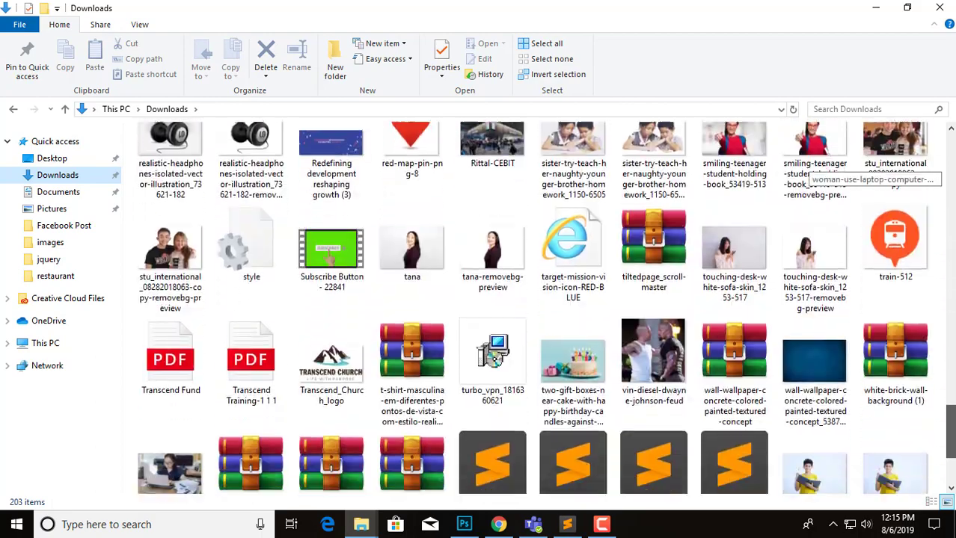
scroll(811, 170, down, 2)
scroll(931, 388, up, 3)
scroll(931, 388, up, 2)
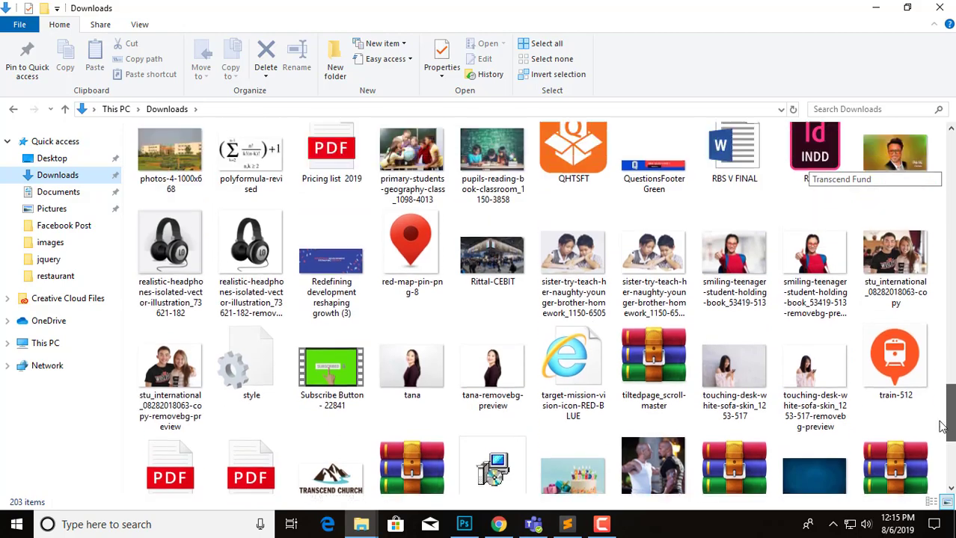
scroll(931, 388, up, 1)
scroll(931, 388, up, 3)
Place the mining-excavator photo on the canvas, enlarged to cover the black band.
scroll(932, 388, up, 1)
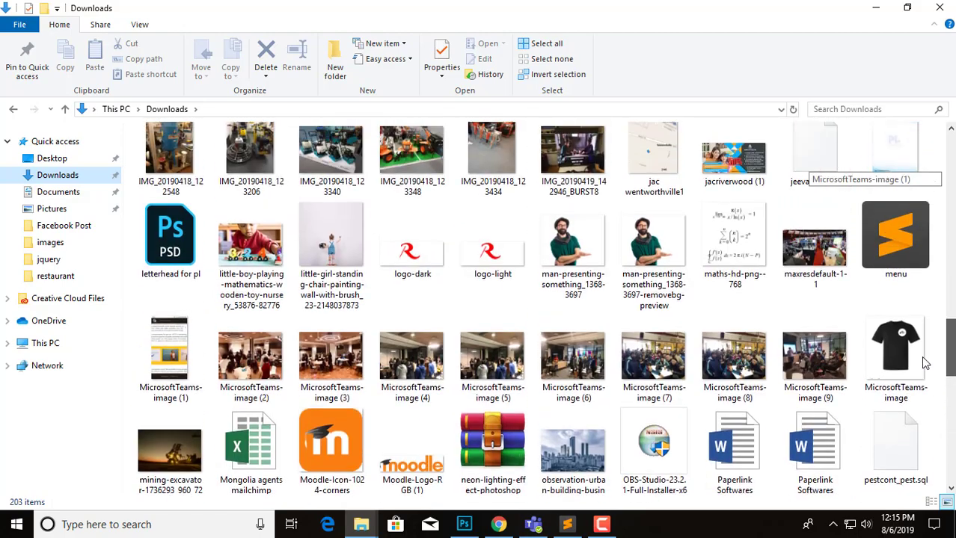
mouse_move(170, 441)
mouse_down()
mouse_move(374, 516)
mouse_move(411, 391)
mouse_up()
drag(443, 317, 679, 473)
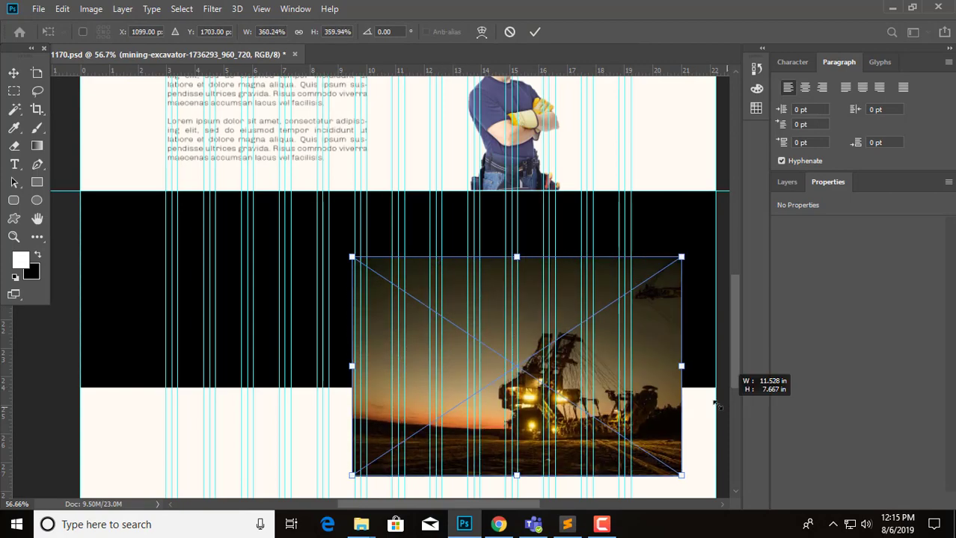
drag(372, 270, 148, 120)
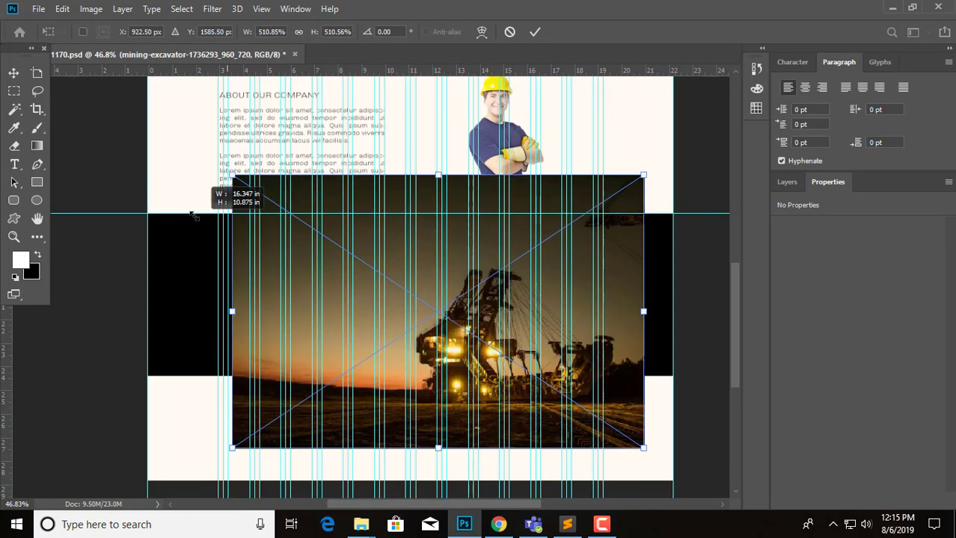
drag(643, 449, 702, 486)
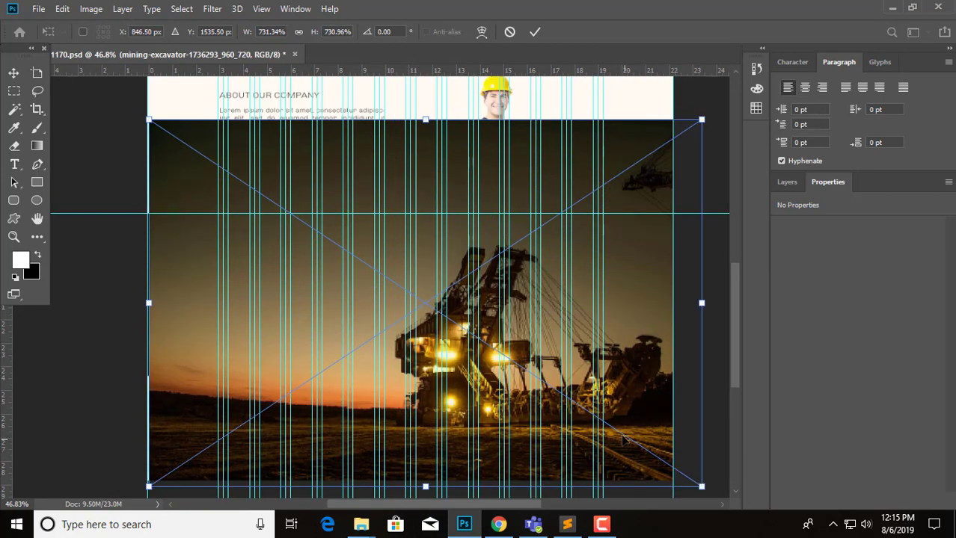
drag(624, 441, 614, 419)
key(Return)
Stack Rectangle 5 directly beneath the excavator layer and move the photo over the band.
click(788, 183)
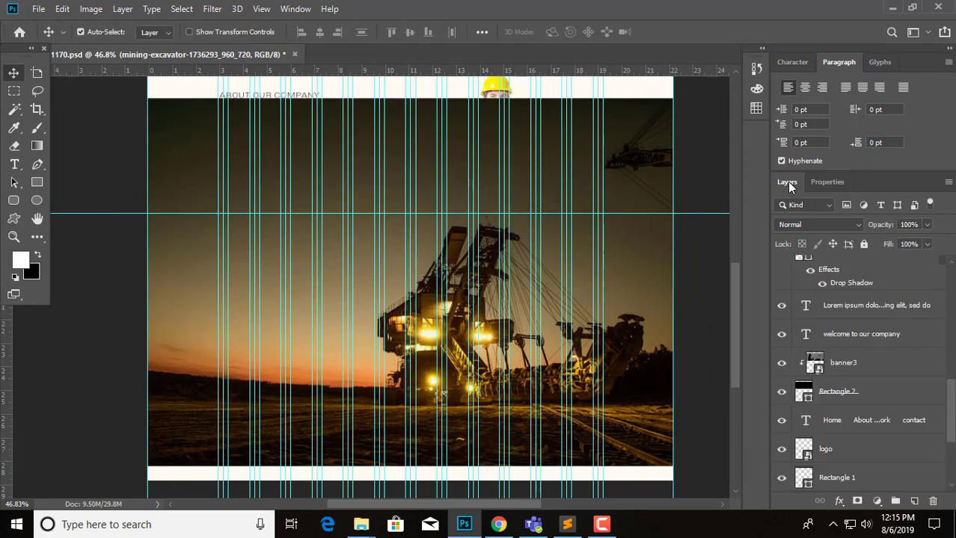
scroll(855, 308, up, 3)
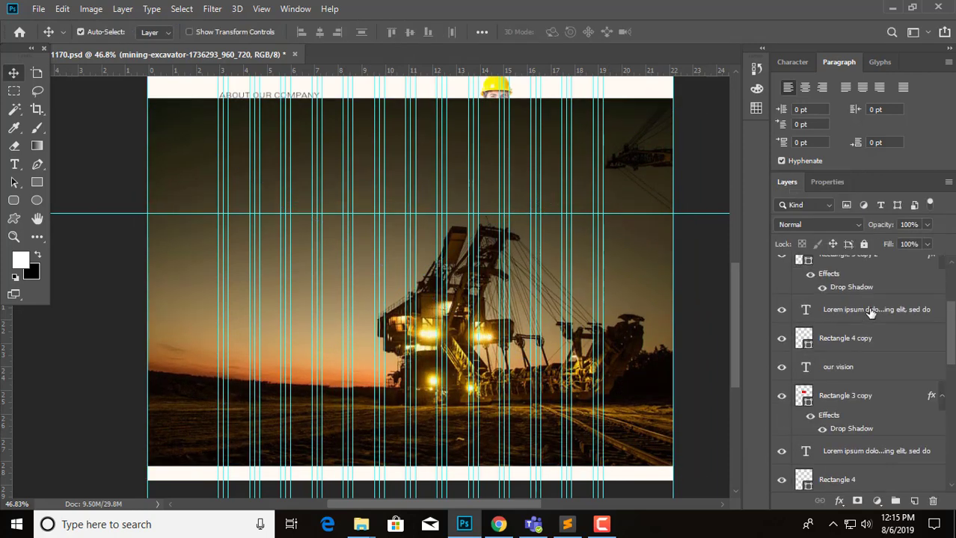
scroll(866, 301, up, 3)
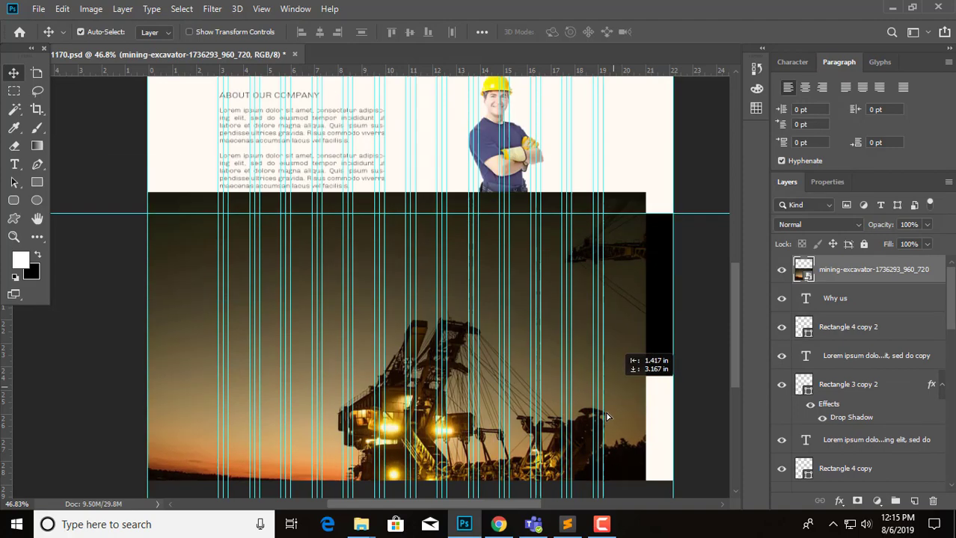
drag(658, 299, 616, 490)
click(654, 206)
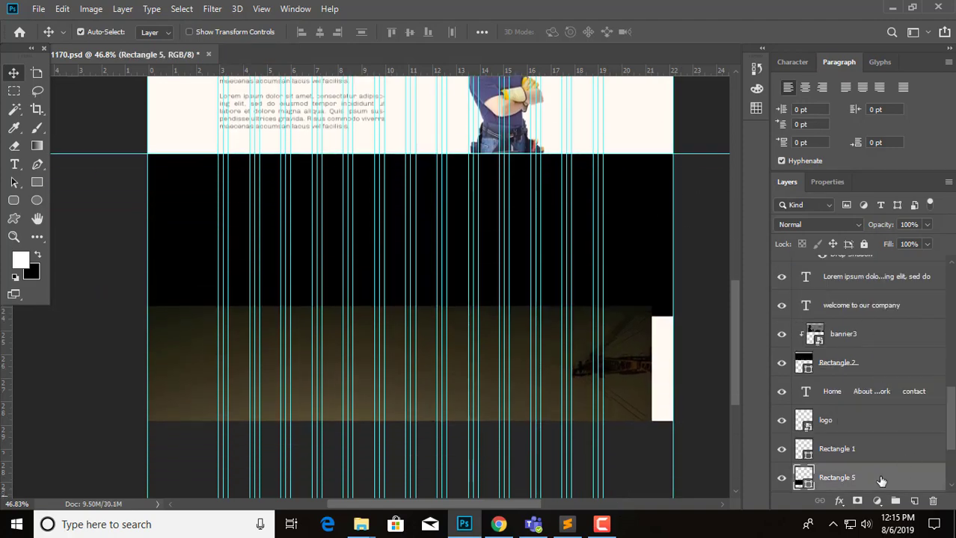
mouse_move(881, 481)
mouse_down()
mouse_move(861, 237)
mouse_move(860, 278)
mouse_up()
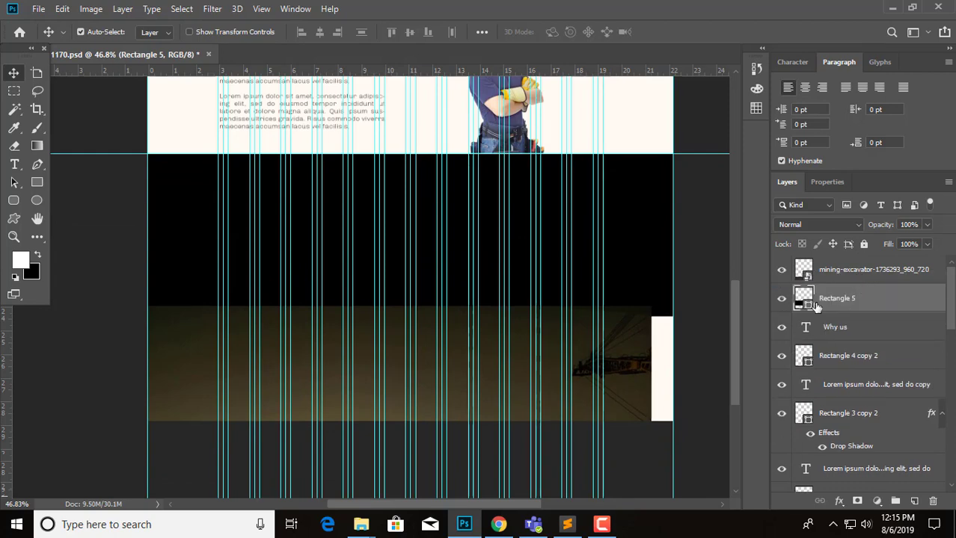
click(890, 282)
drag(680, 276, 700, 96)
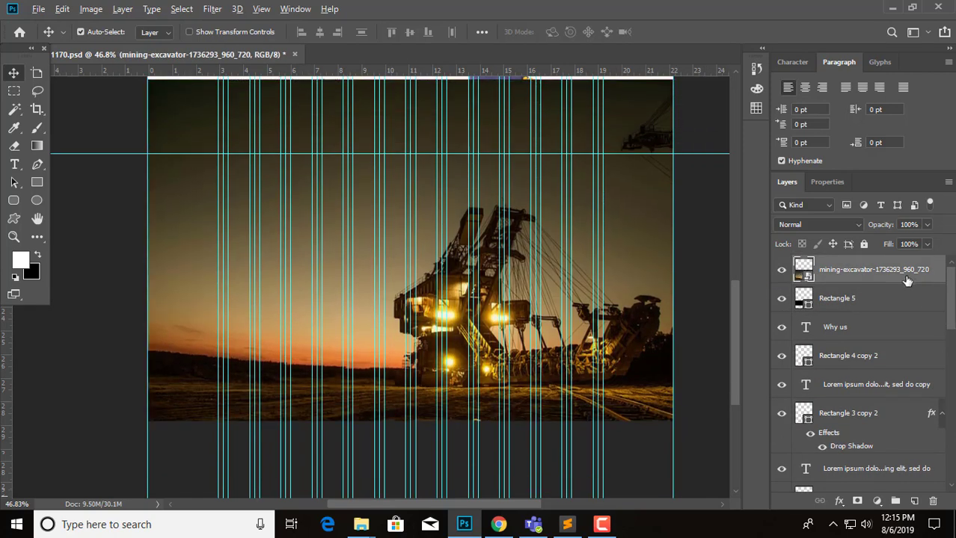
Clip the excavator photo into the Rectangle 5 band and dim it to 48% opacity.
alt+click(906, 283)
mouse_move(632, 296)
mouse_down()
mouse_move(632, 239)
mouse_move(624, 239)
mouse_move(627, 256)
mouse_up()
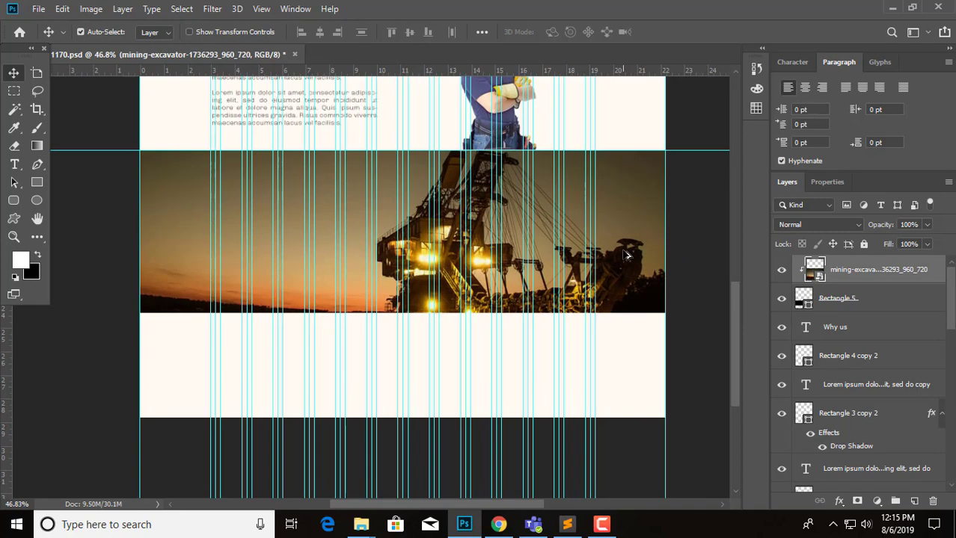
scroll(613, 244, up, 1)
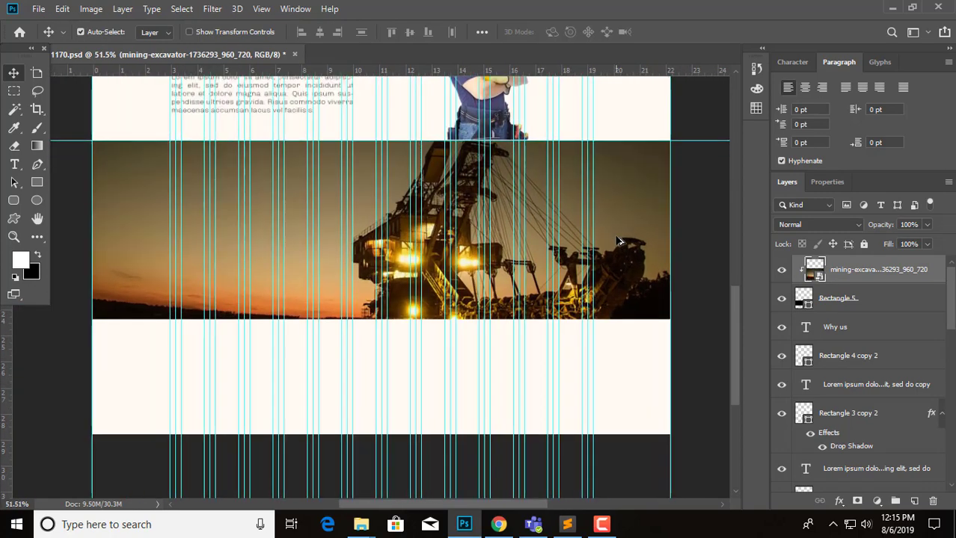
drag(903, 215, 879, 226)
drag(876, 230, 875, 234)
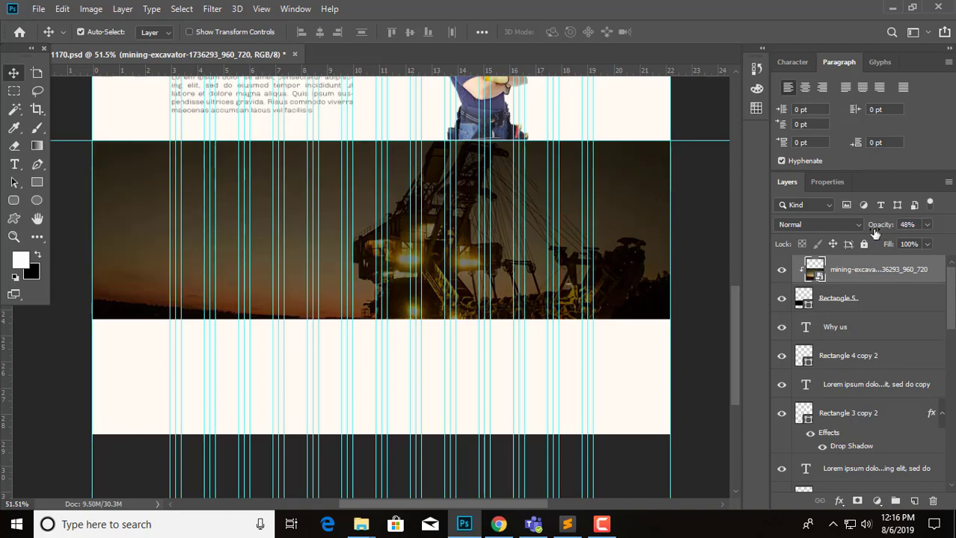
scroll(449, 262, down, 1)
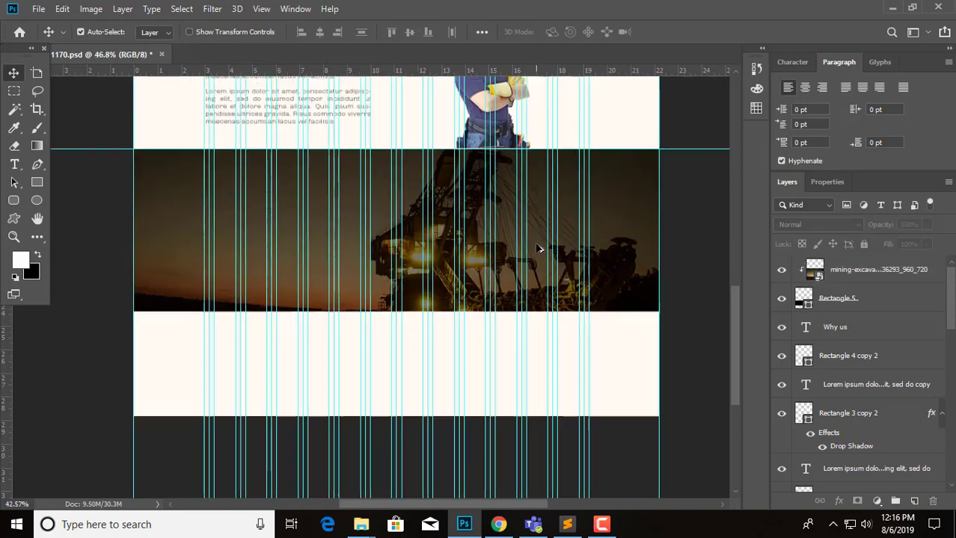
scroll(544, 241, up, 3)
scroll(428, 268, up, 2)
scroll(428, 268, down, 2)
scroll(469, 217, down, 2)
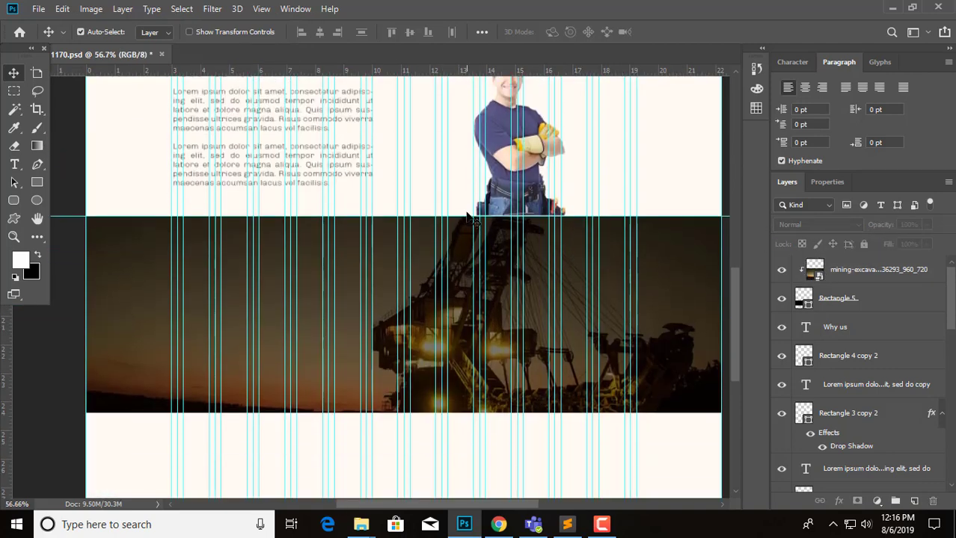
scroll(382, 267, down, 2)
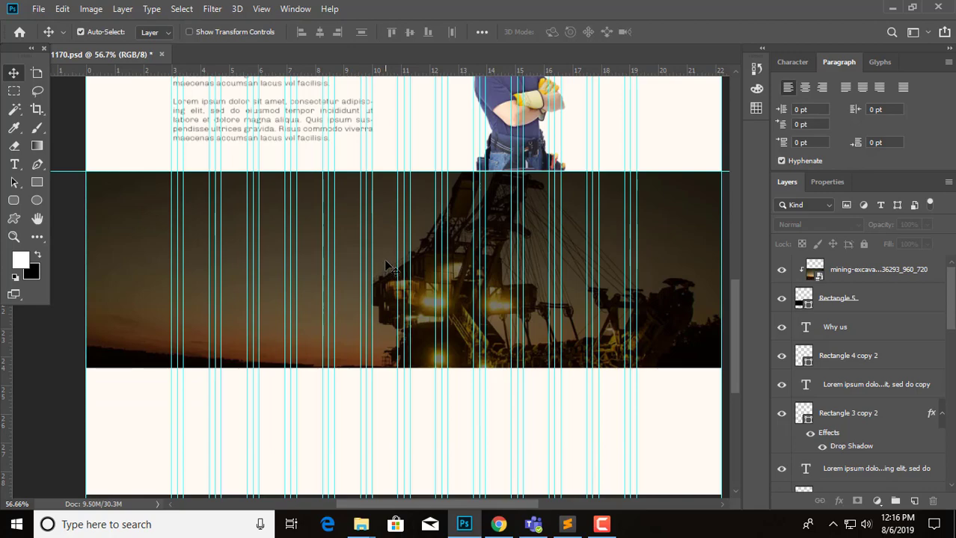
scroll(385, 263, up, 1)
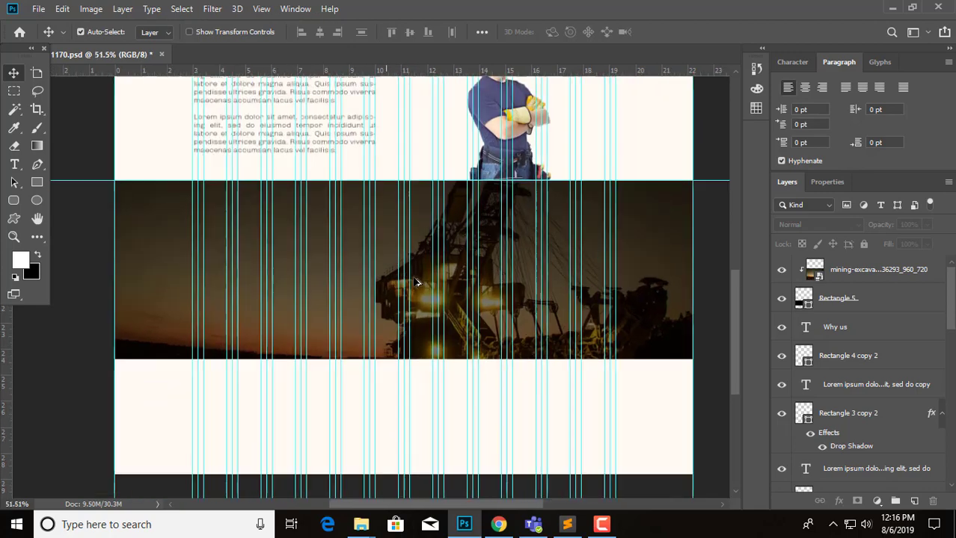
scroll(404, 275, up, 1)
scroll(415, 267, down, 1)
scroll(416, 266, down, 1)
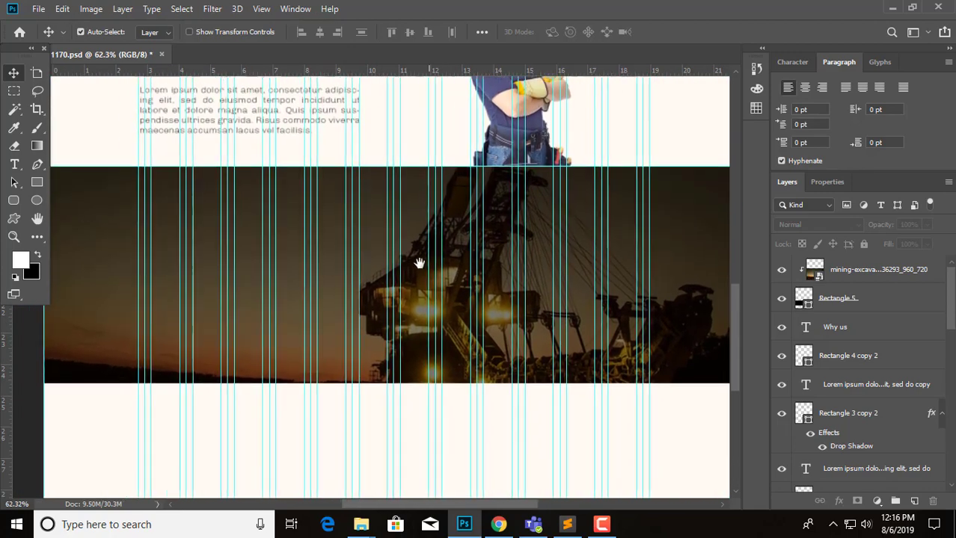
scroll(422, 267, down, 1)
mouse_move(360, 524)
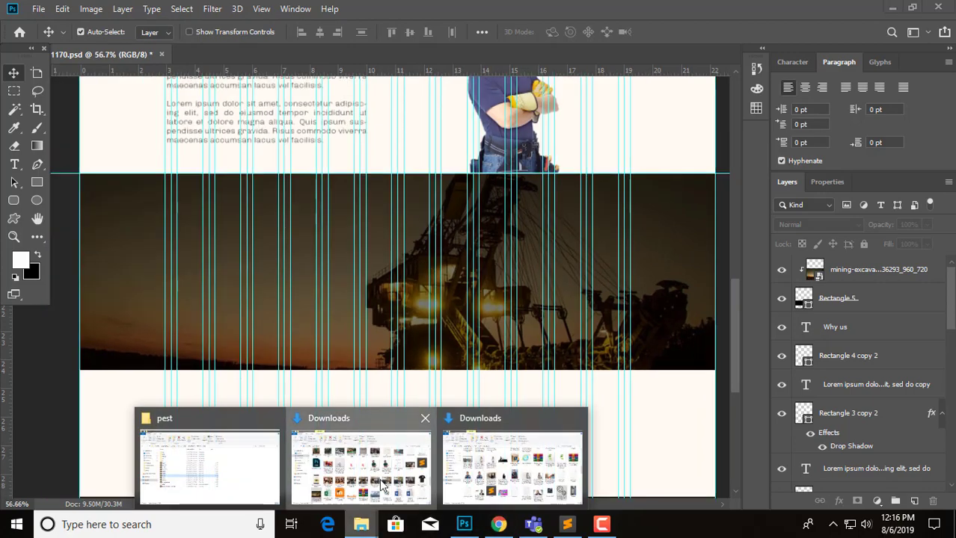
Drag icon1 from the buildline images folder into the Photoshop mockup.
click(381, 485)
click(356, 467)
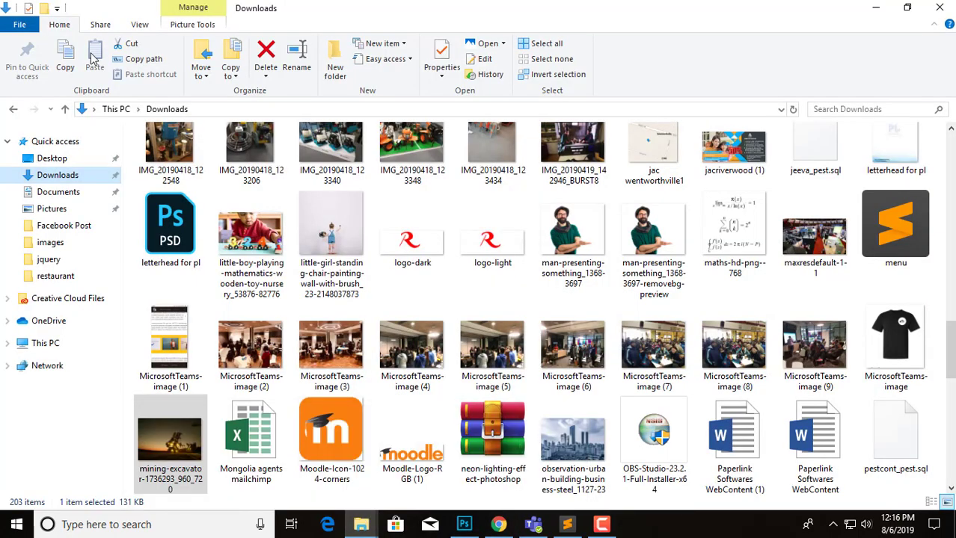
click(12, 110)
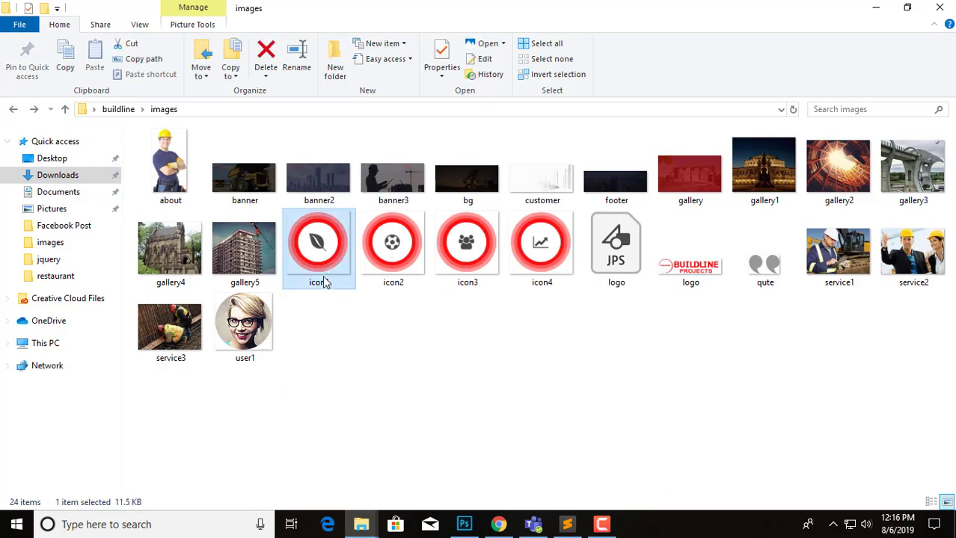
mouse_move(320, 278)
mouse_down()
mouse_move(555, 514)
mouse_move(252, 276)
mouse_up()
Place icon1 at the left of the banner and icon2 to its right.
drag(388, 296, 207, 269)
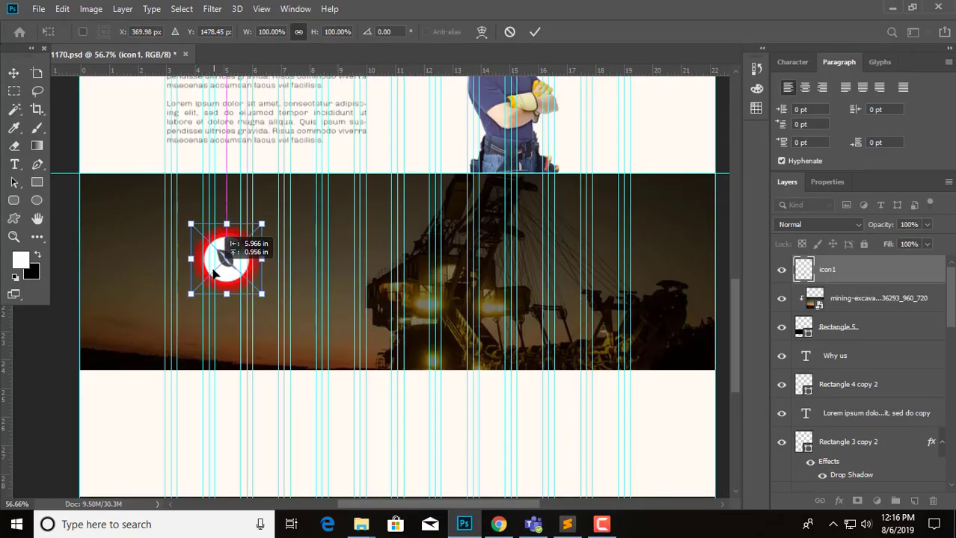
key(Return)
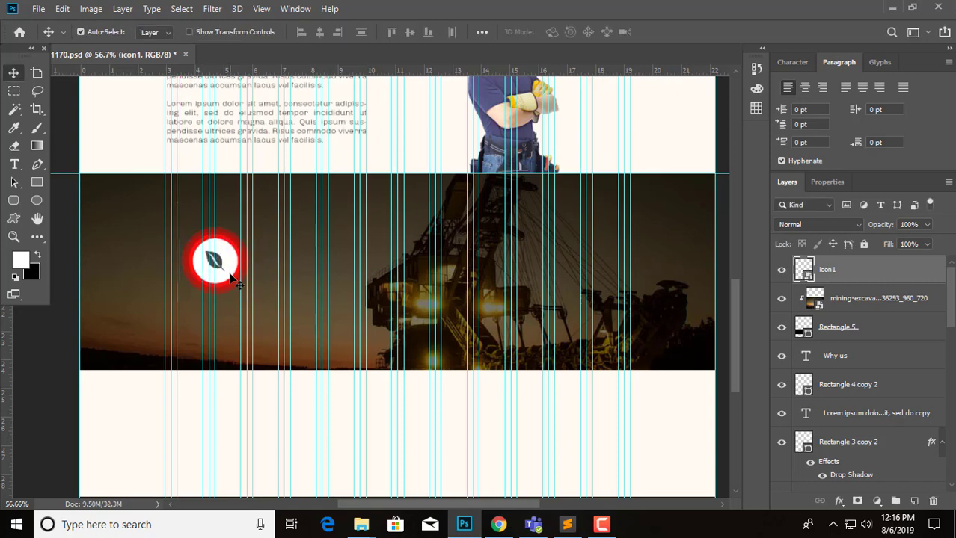
key(Left)
key(Left)
key(Left)
key(Left)
key(Left)
key(Left)
key(Left)
key(Left)
key(Left)
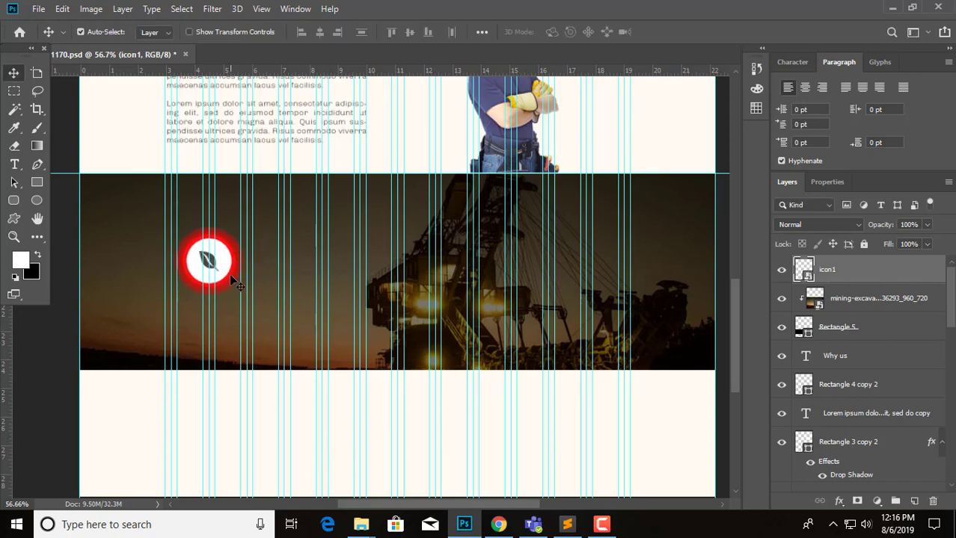
key(Left)
key(Left)
key(Left)
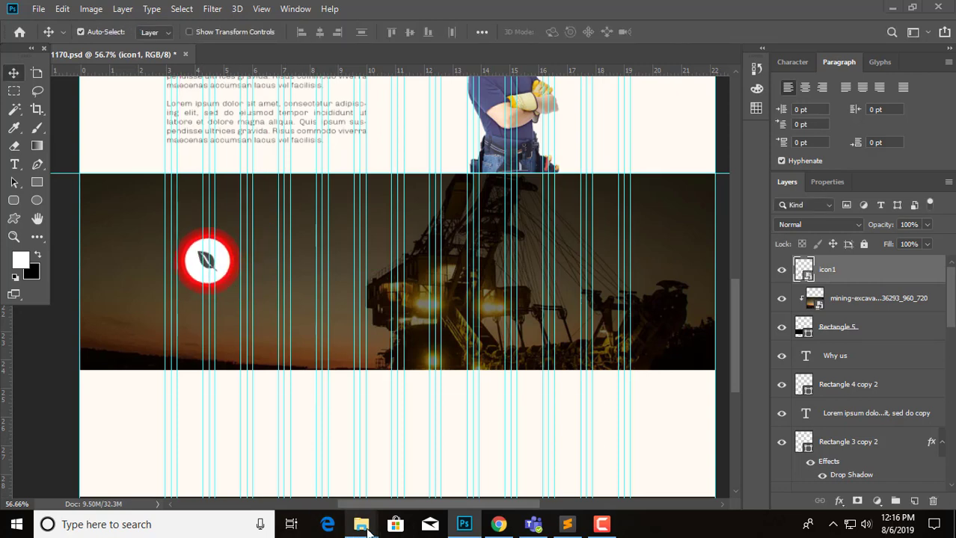
click(366, 458)
drag(393, 243, 309, 281)
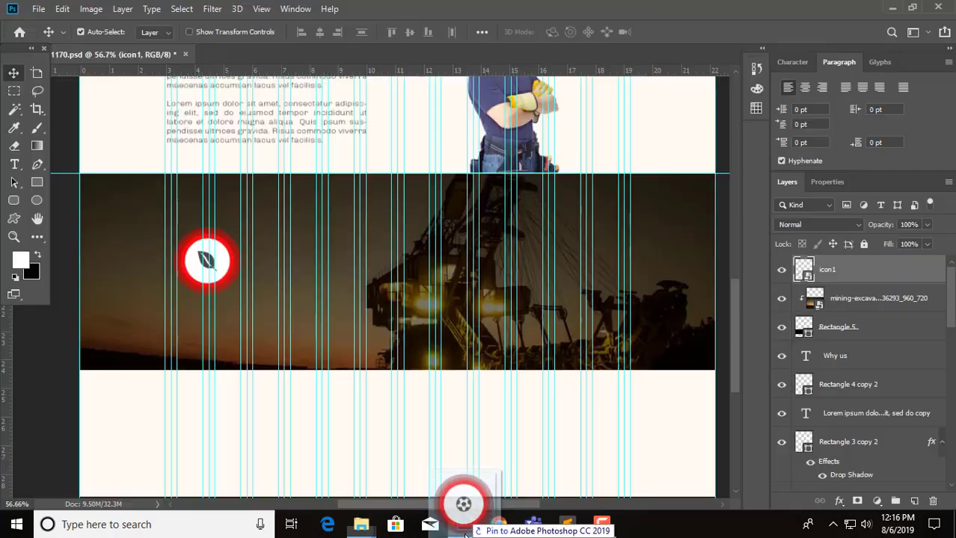
drag(385, 296, 305, 277)
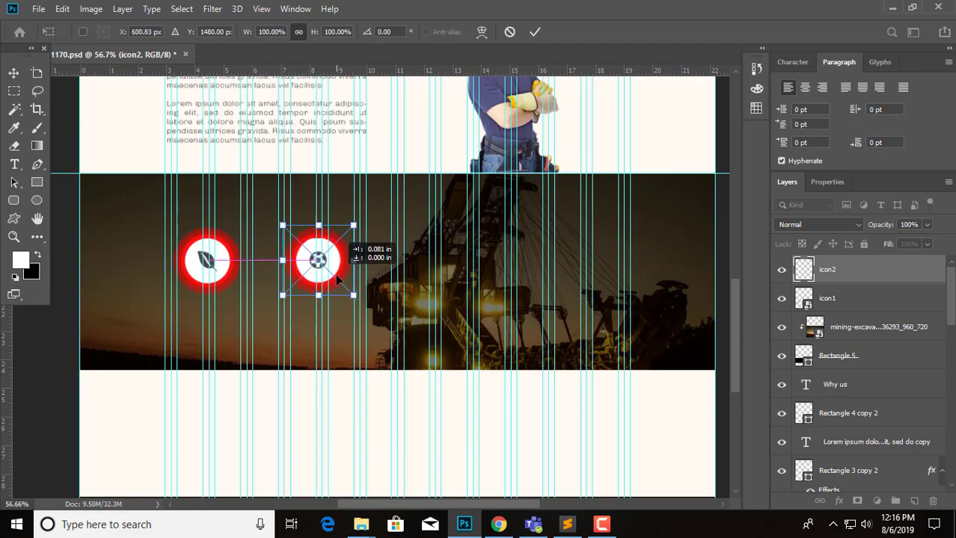
key(Return)
Place icon3 and icon4 to continue the row across the banner.
click(463, 524)
drag(392, 247, 506, 245)
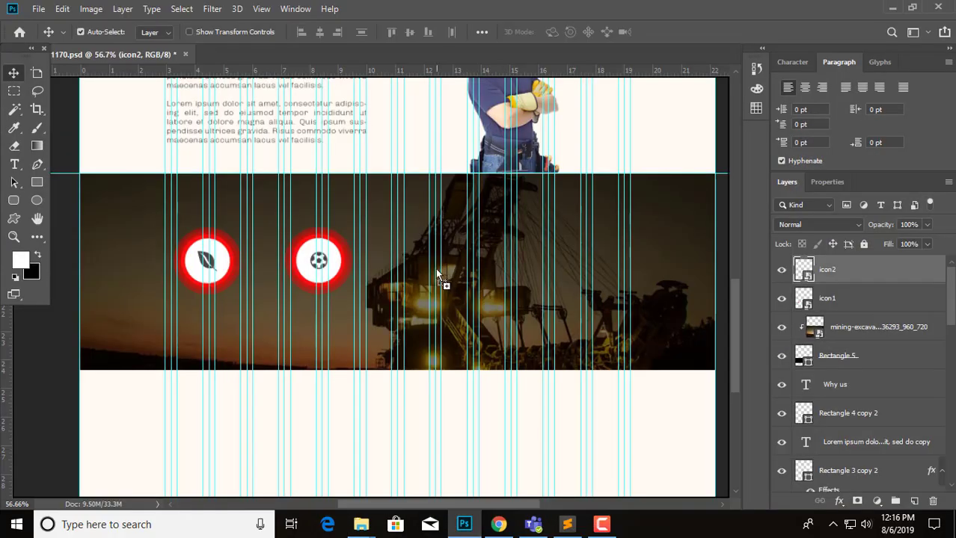
mouse_move(437, 276)
mouse_down()
mouse_move(395, 288)
mouse_move(448, 265)
mouse_up()
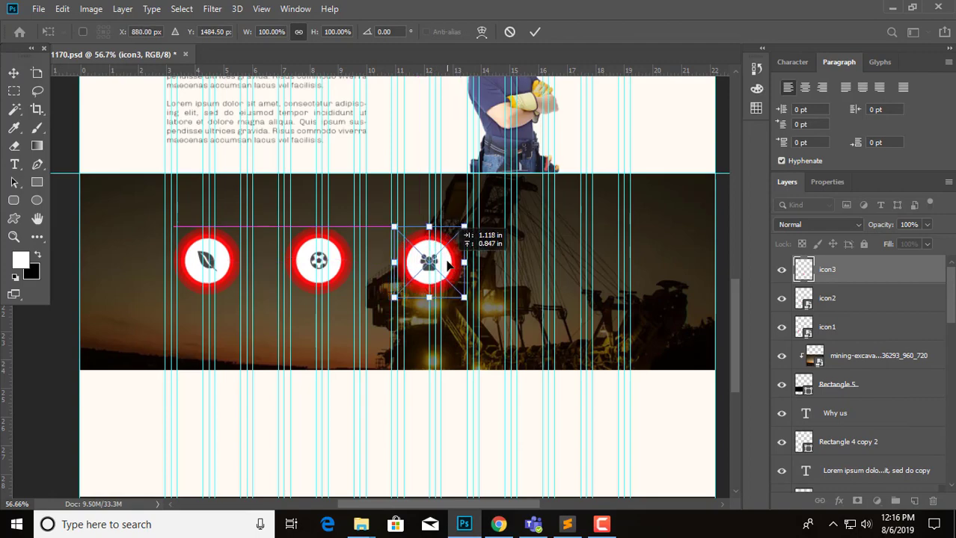
key(Return)
click(479, 527)
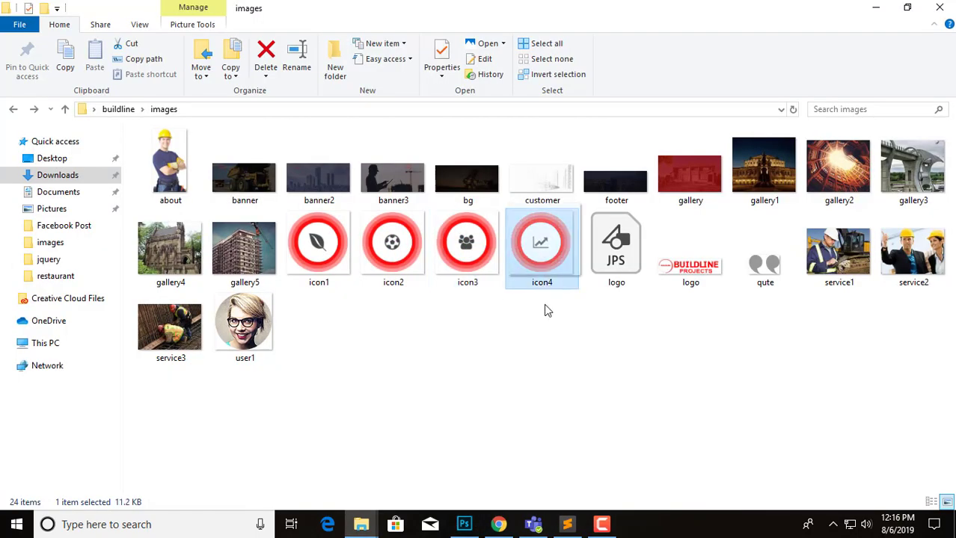
mouse_move(544, 304)
mouse_down()
mouse_move(562, 277)
mouse_move(454, 278)
mouse_move(609, 287)
mouse_move(600, 274)
mouse_up()
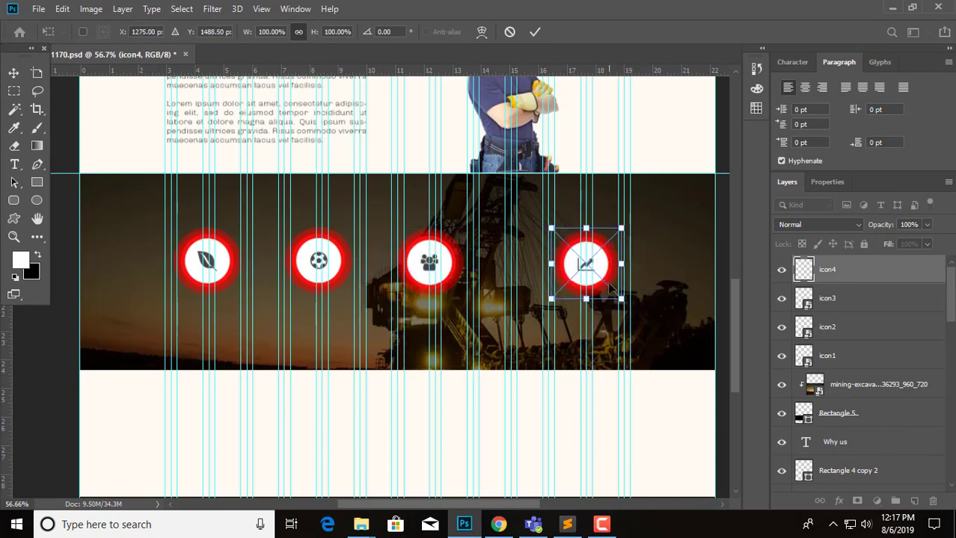
key(Return)
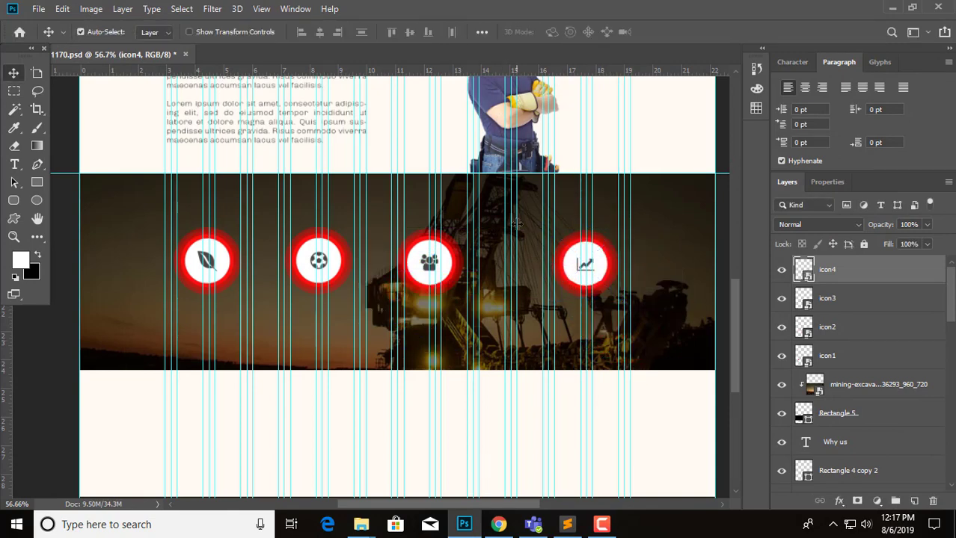
Add a horizontal guide above the icon row and nudge the people and soccer ball icons.
drag(529, 72, 527, 231)
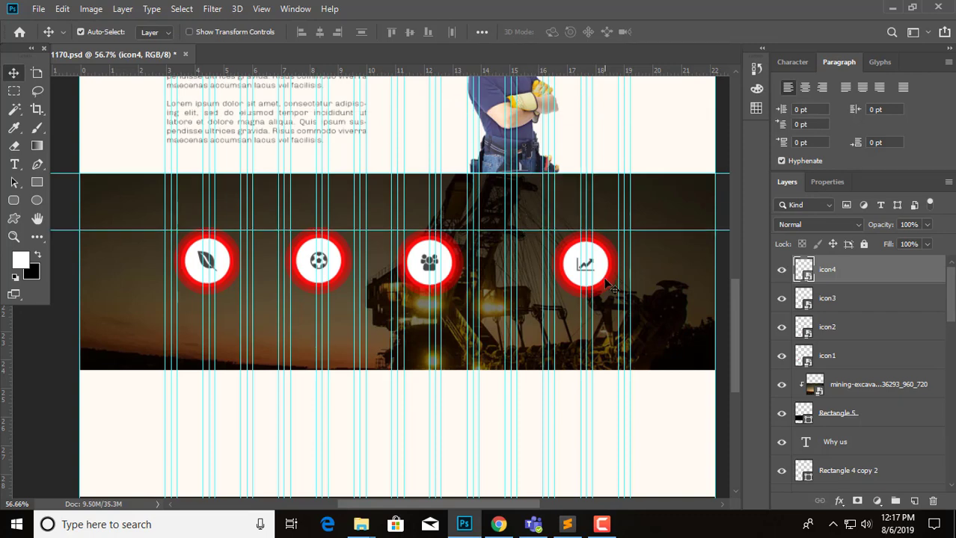
drag(461, 262, 499, 289)
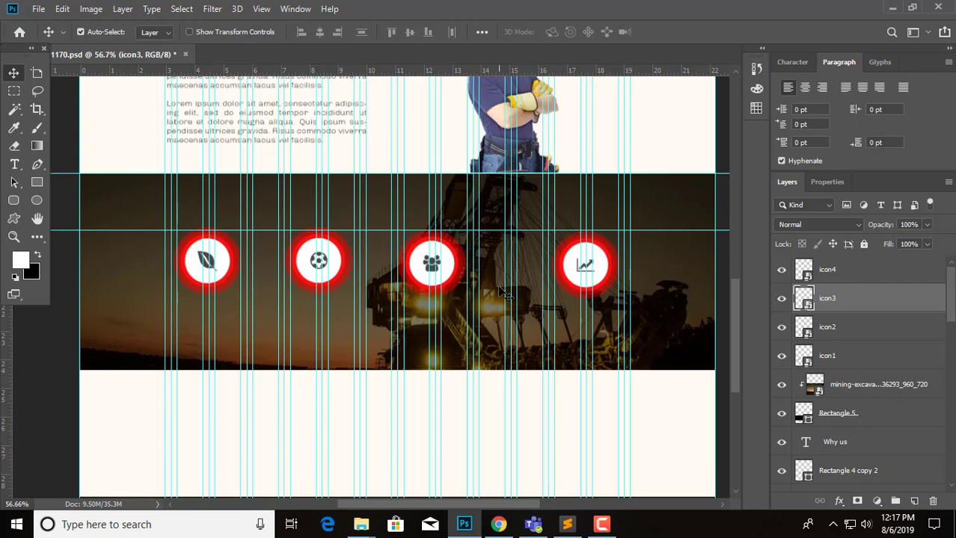
click(323, 251)
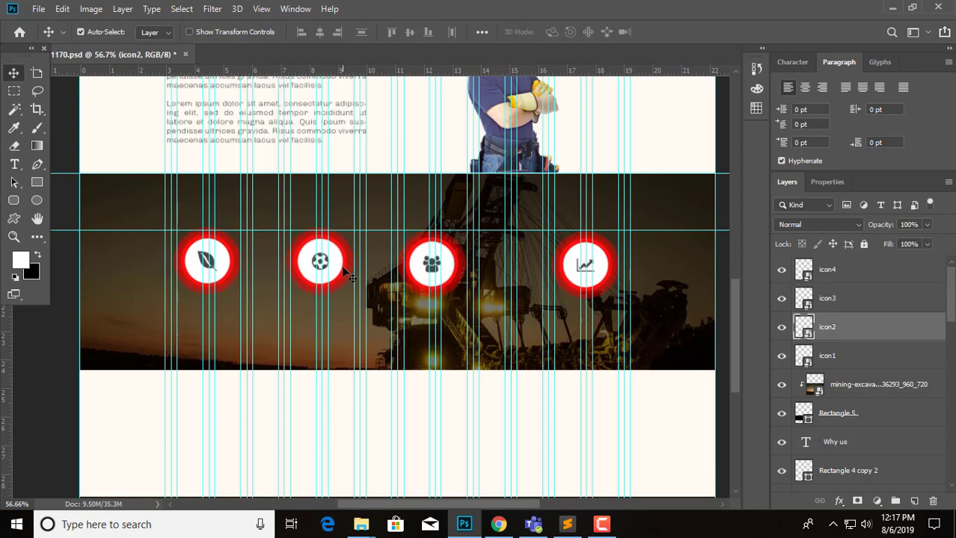
key(Right)
key(Down)
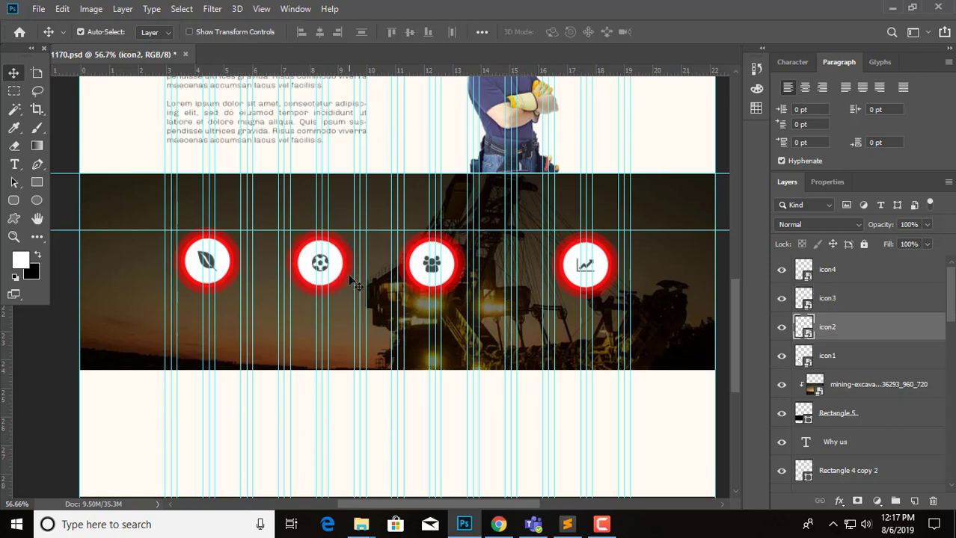
key(Right)
key(Down)
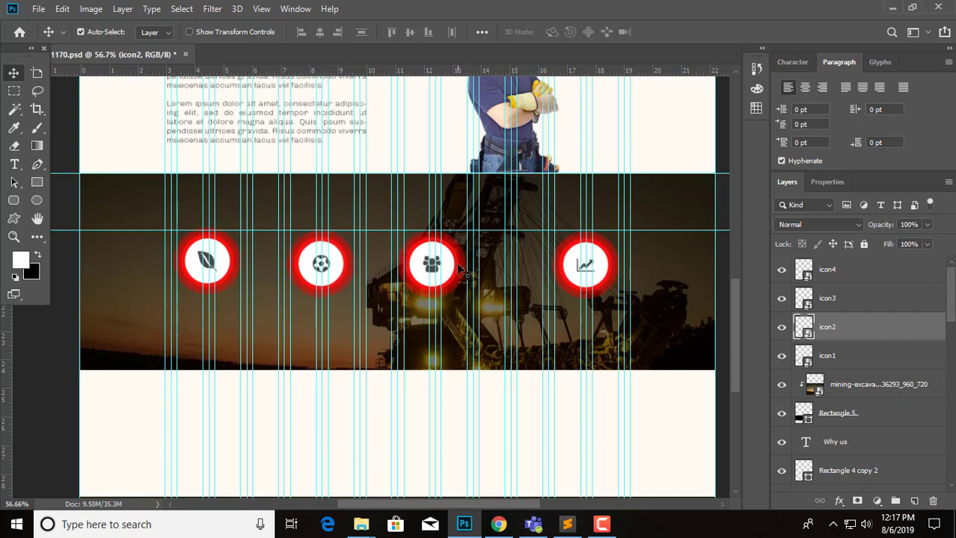
Even out the spacing of the soccer ball and people icons along the row.
mouse_move(460, 298)
mouse_down()
mouse_move(481, 296)
mouse_move(449, 279)
mouse_up()
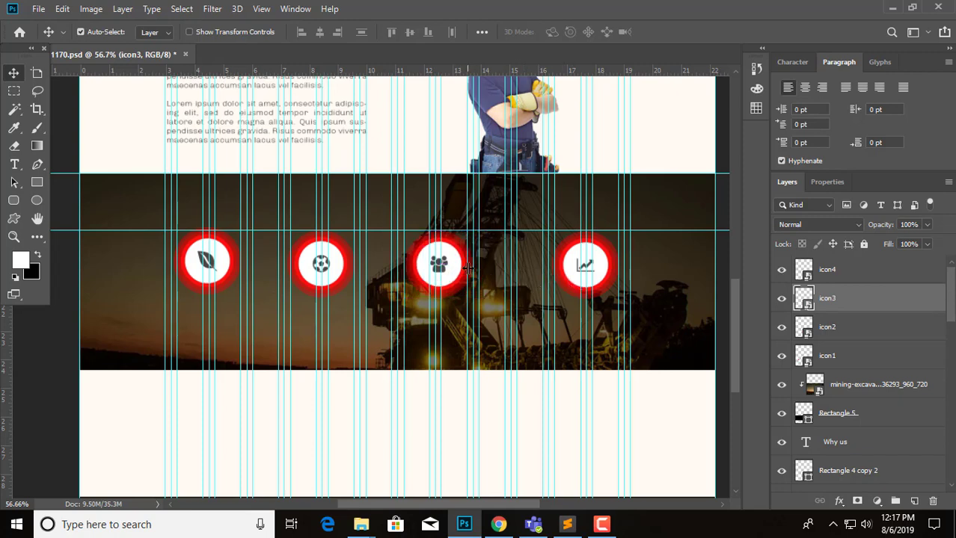
drag(464, 273, 483, 274)
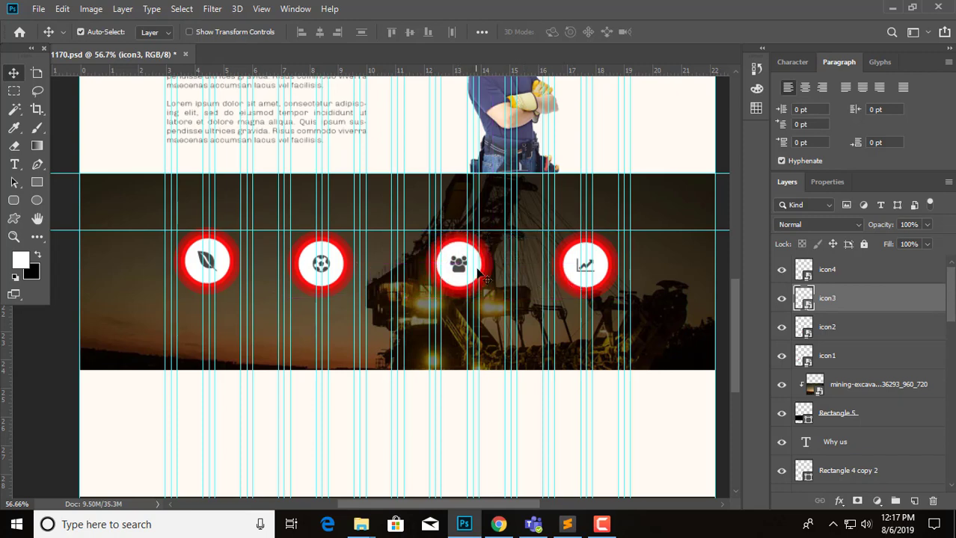
scroll(453, 282, down, 1)
scroll(453, 282, up, 1)
drag(334, 279, 357, 279)
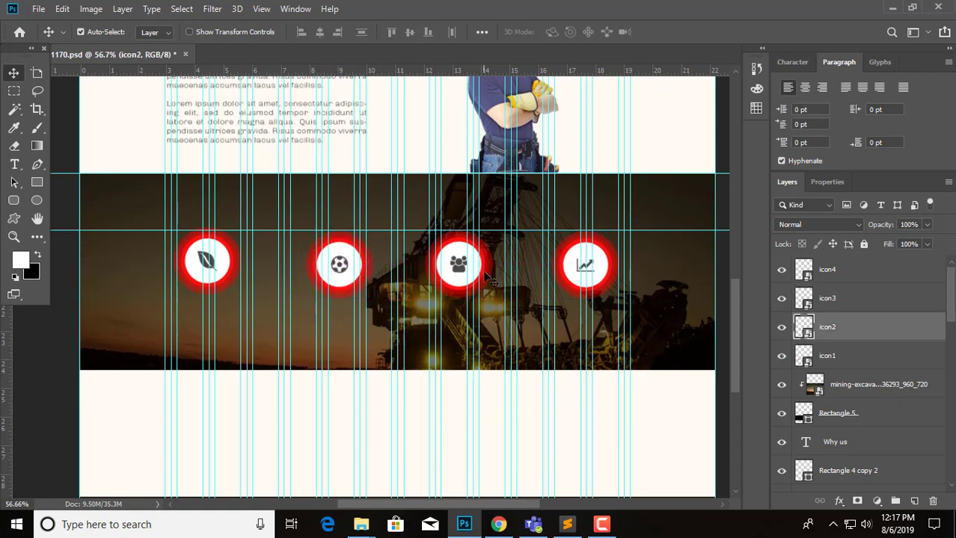
drag(488, 278, 496, 278)
scroll(472, 297, down, 1)
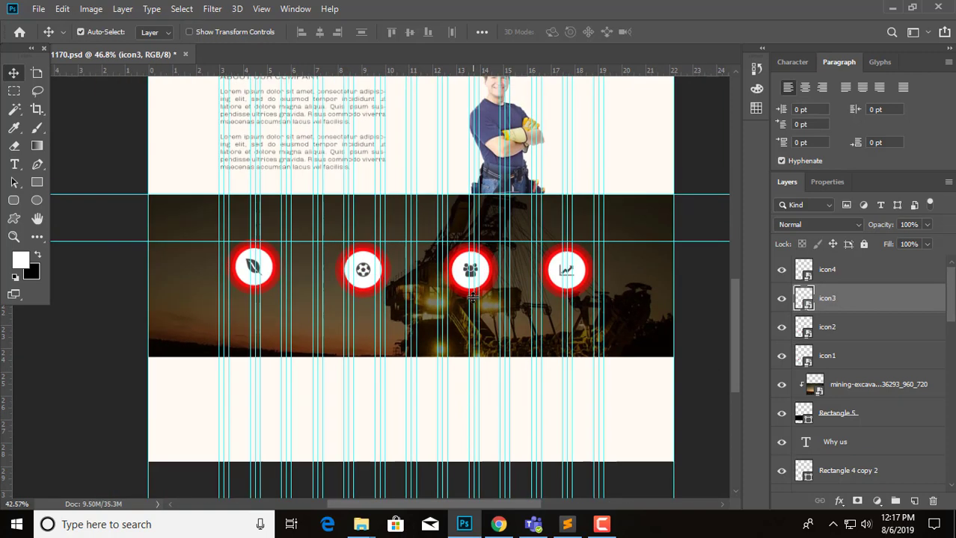
scroll(472, 297, up, 1)
drag(357, 282, 352, 283)
scroll(479, 284, down, 1)
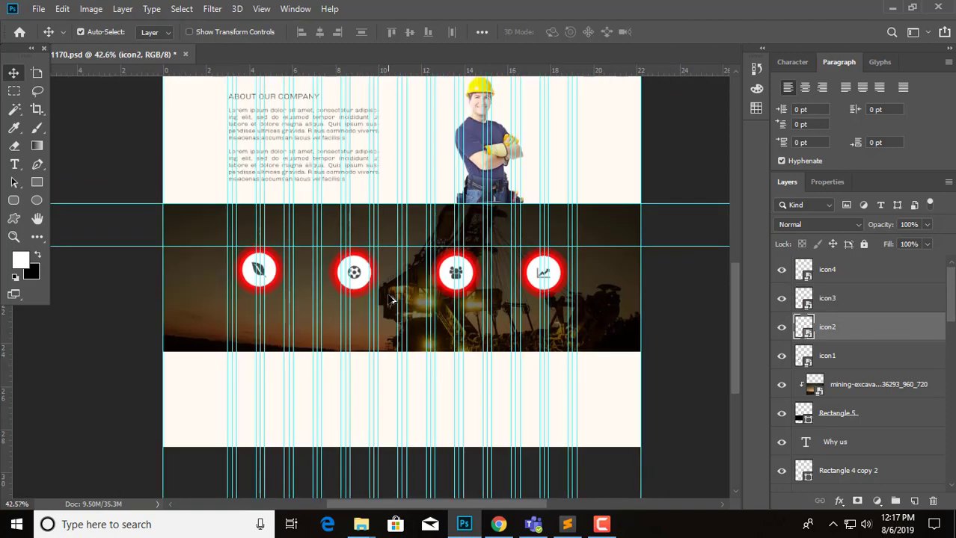
scroll(478, 284, up, 1)
click(493, 284)
drag(494, 284, 490, 284)
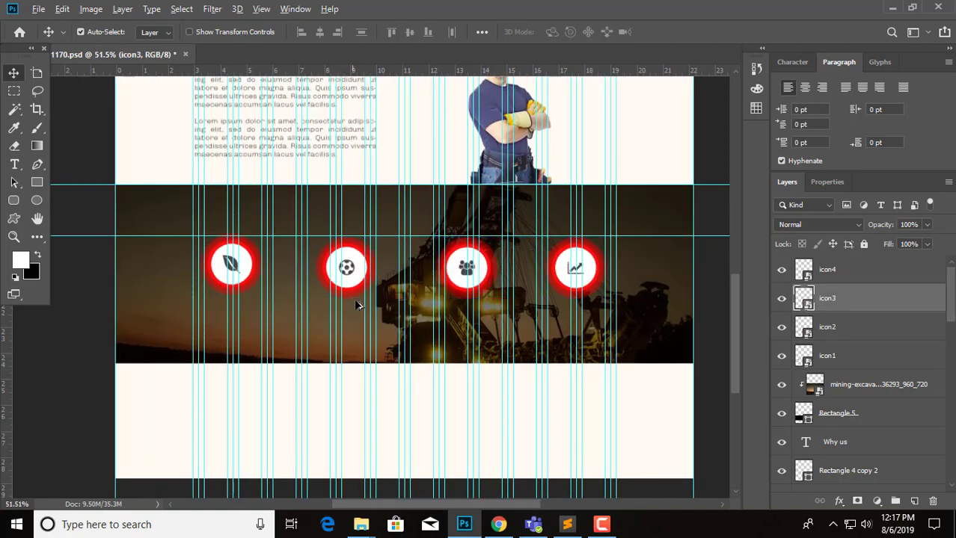
scroll(359, 306, down, 1)
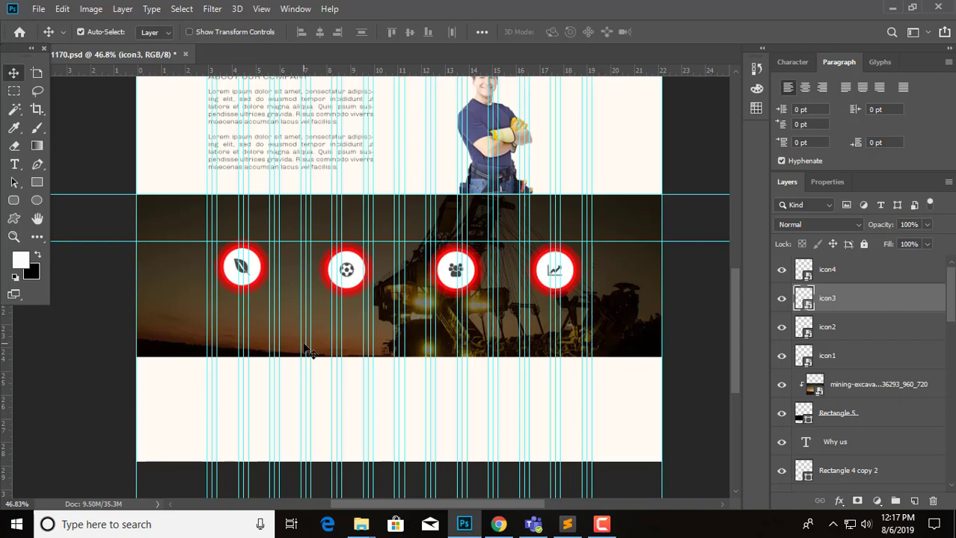
scroll(307, 314, down, 2)
scroll(309, 317, up, 3)
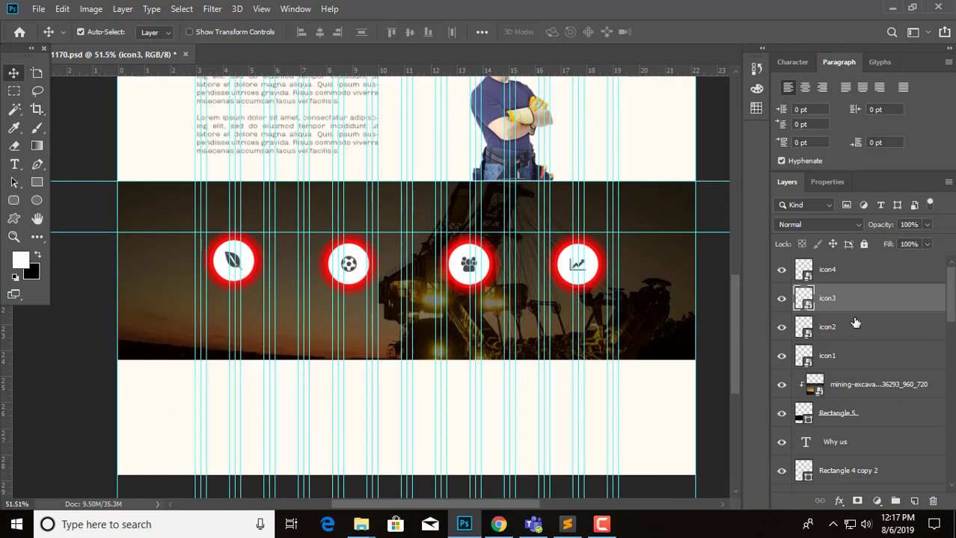
shift+click(863, 271)
Select icon1–icon4 together and rescale them as a group with Free Transform.
shift+click(861, 329)
shift+click(860, 356)
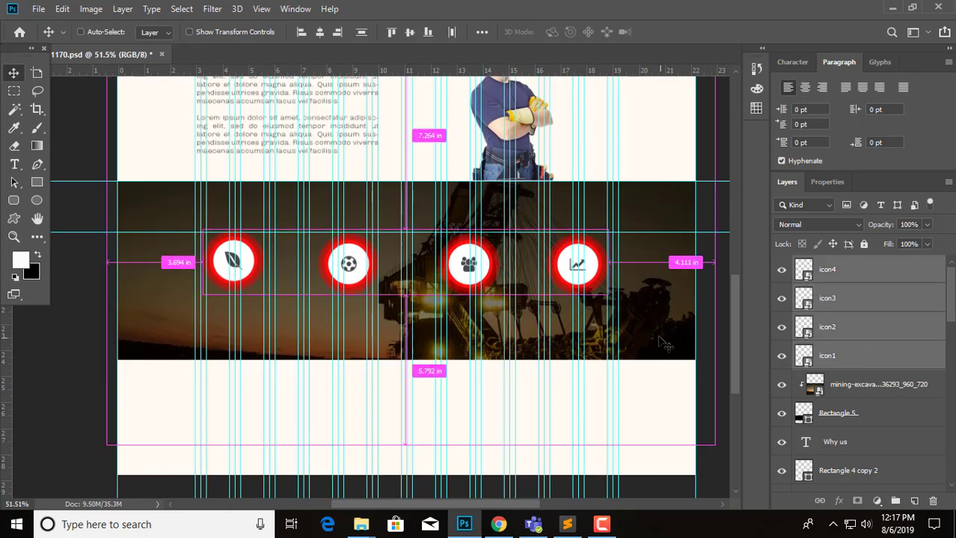
key(ctrl+t)
drag(607, 296, 610, 312)
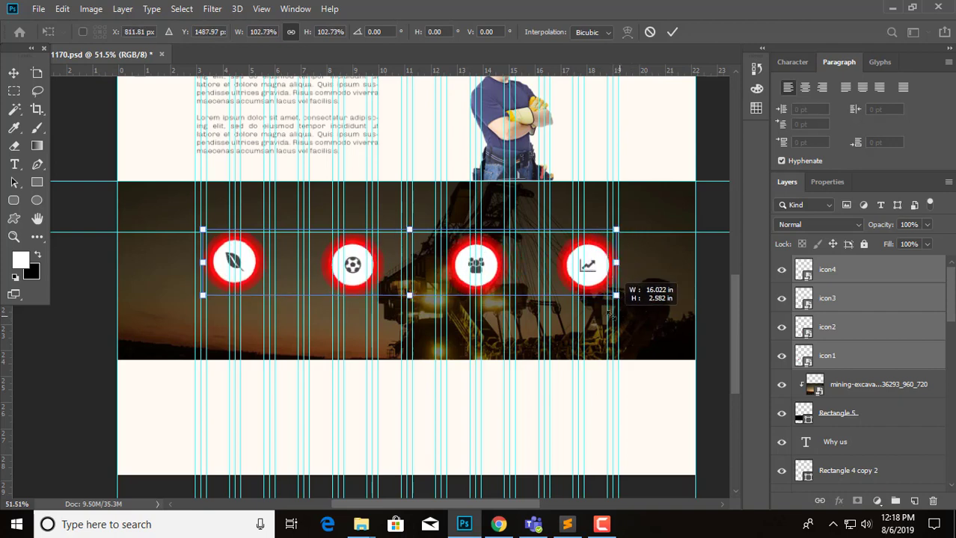
drag(615, 314, 604, 310)
key(Return)
scroll(481, 301, down, 2)
scroll(691, 333, up, 2)
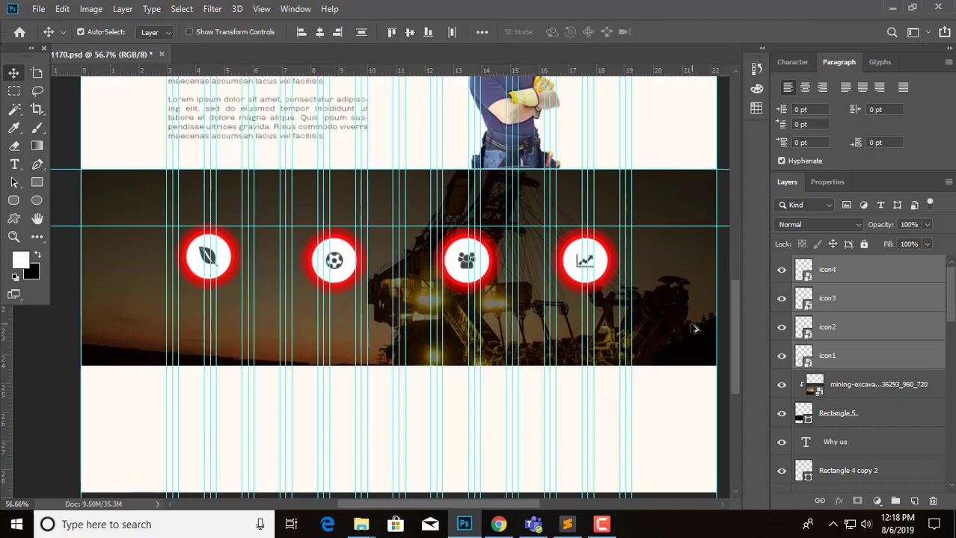
scroll(688, 340, down, 1)
drag(632, 387, 586, 390)
Reselect then deselect the four icon layers, and hide guides to preview the layout.
click(671, 342)
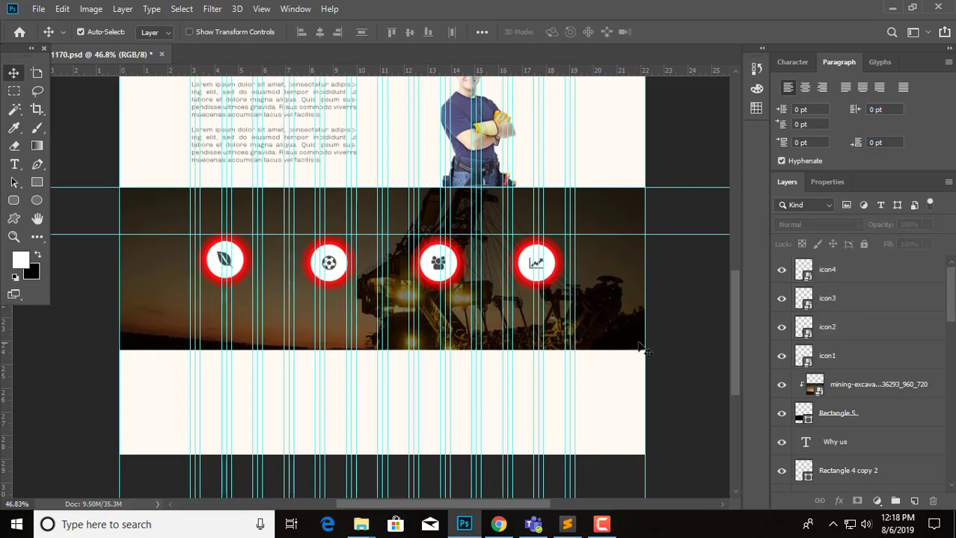
click(853, 277)
shift+click(853, 299)
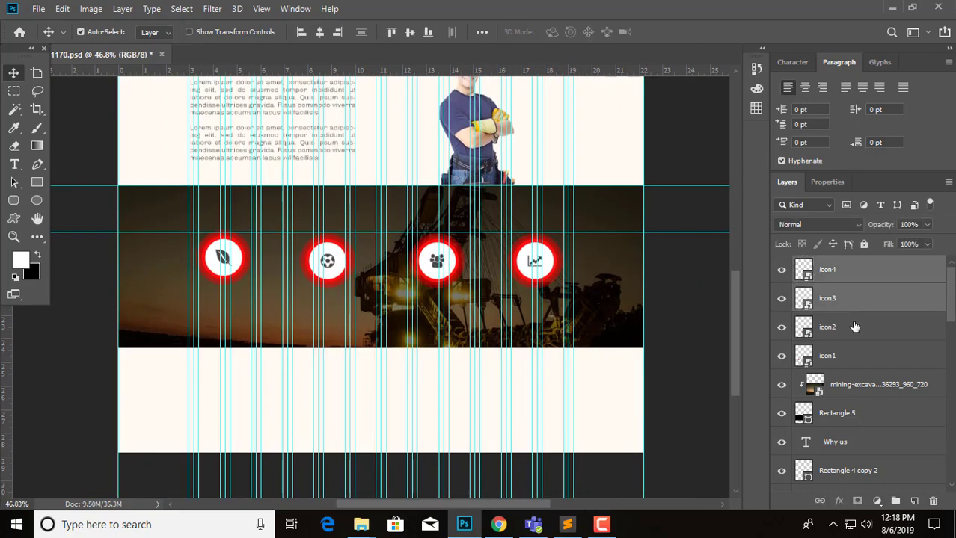
shift+click(849, 327)
shift+click(848, 357)
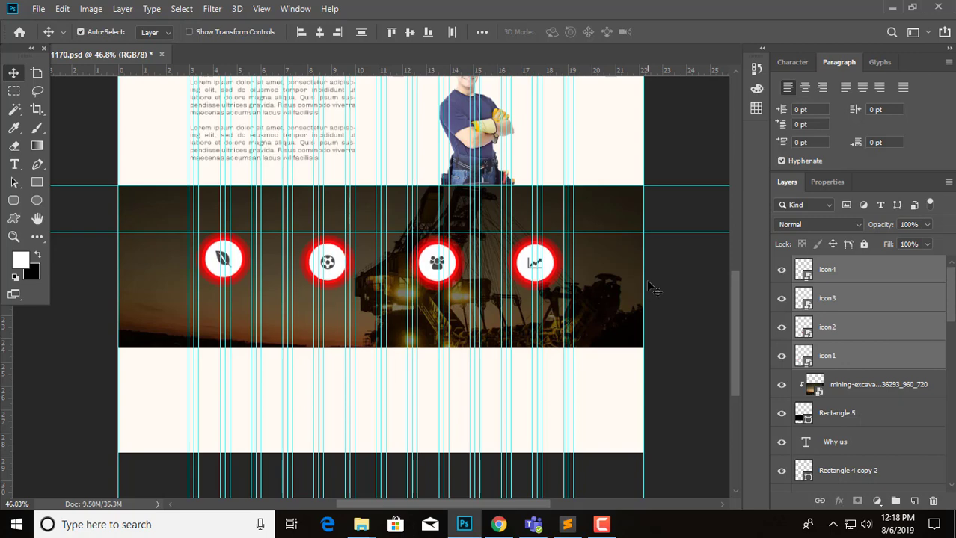
click(682, 301)
scroll(441, 262, down, 2)
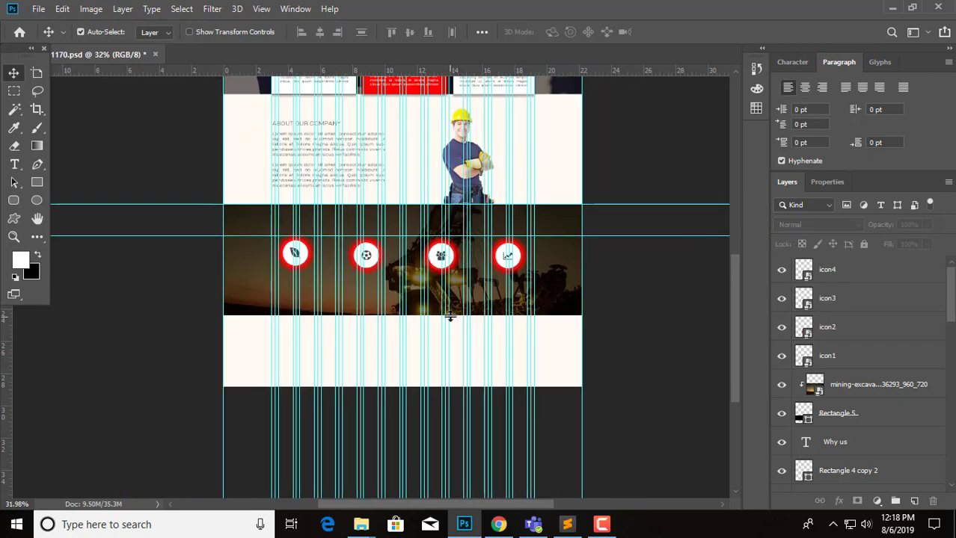
scroll(440, 277, up, 1)
key(ctrl+semicolon)
With the BG layer selected, crop the canvas bottom edge downward to add cream space.
scroll(401, 248, down, 1)
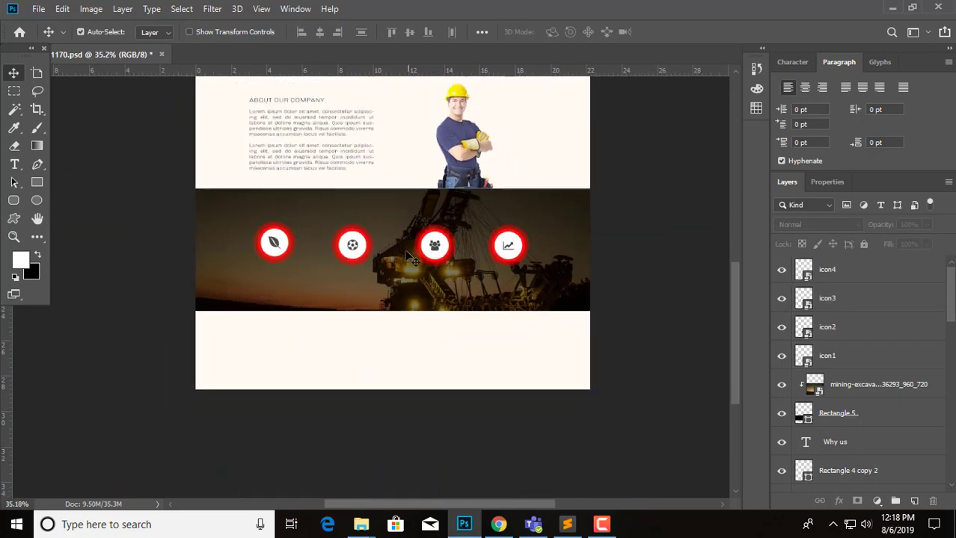
scroll(434, 267, up, 2)
scroll(434, 267, down, 2)
scroll(452, 280, down, 2)
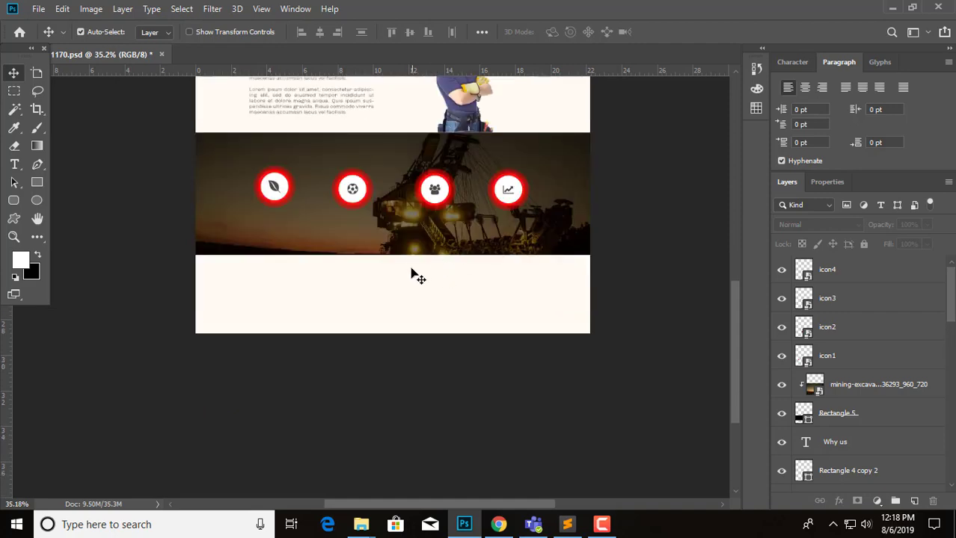
scroll(416, 271, up, 2)
scroll(413, 260, up, 1)
scroll(402, 258, down, 1)
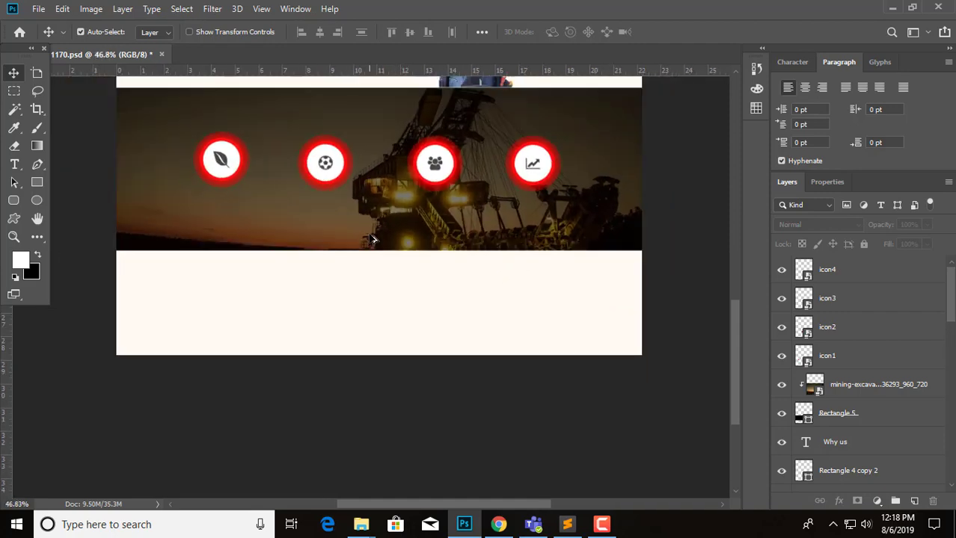
click(172, 314)
click(37, 110)
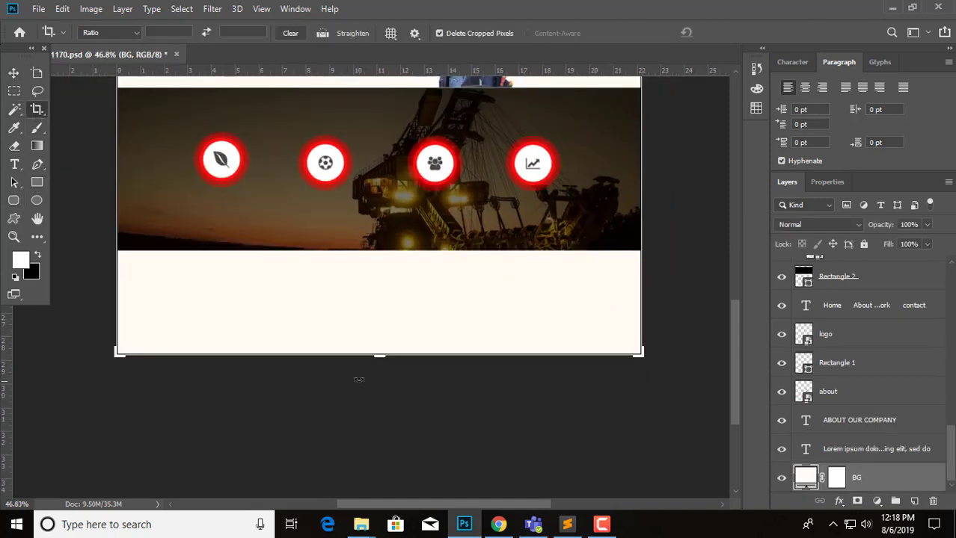
drag(379, 354, 378, 479)
key(Return)
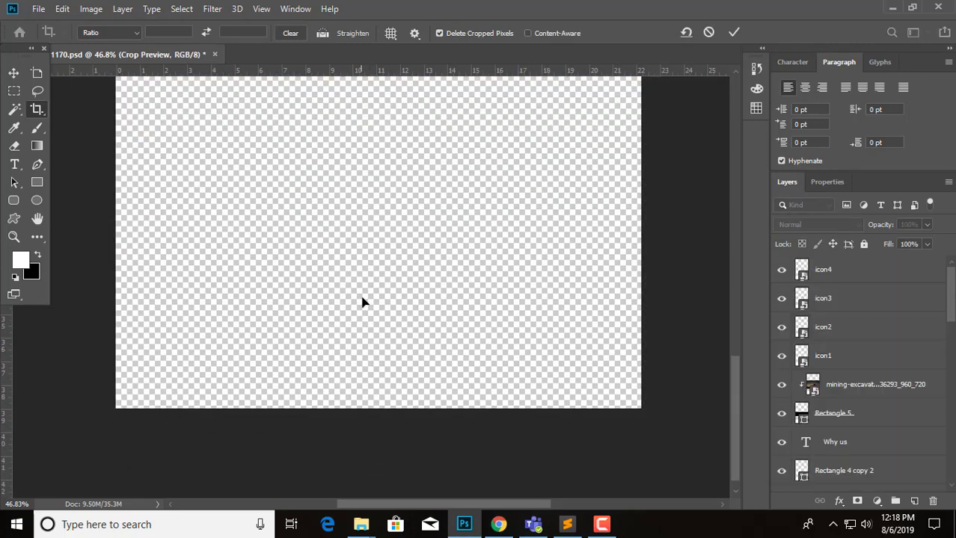
Return to the Move tool, pan to the new empty area, and show the column guides.
key(v)
scroll(435, 278, down, 1)
mouse_move(438, 273)
mouse_down()
mouse_move(467, 288)
mouse_move(471, 222)
mouse_move(487, 298)
mouse_up()
scroll(429, 269, down, 2)
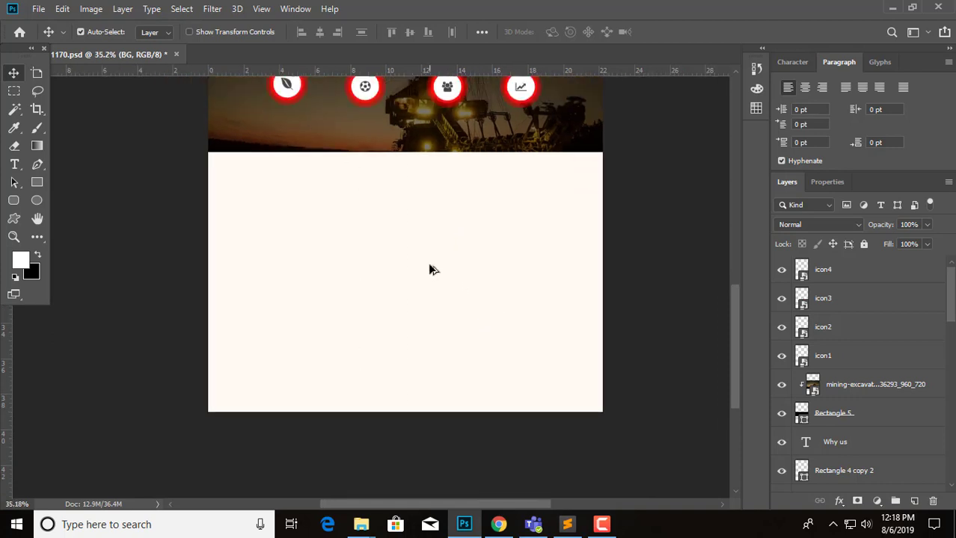
scroll(430, 269, up, 3)
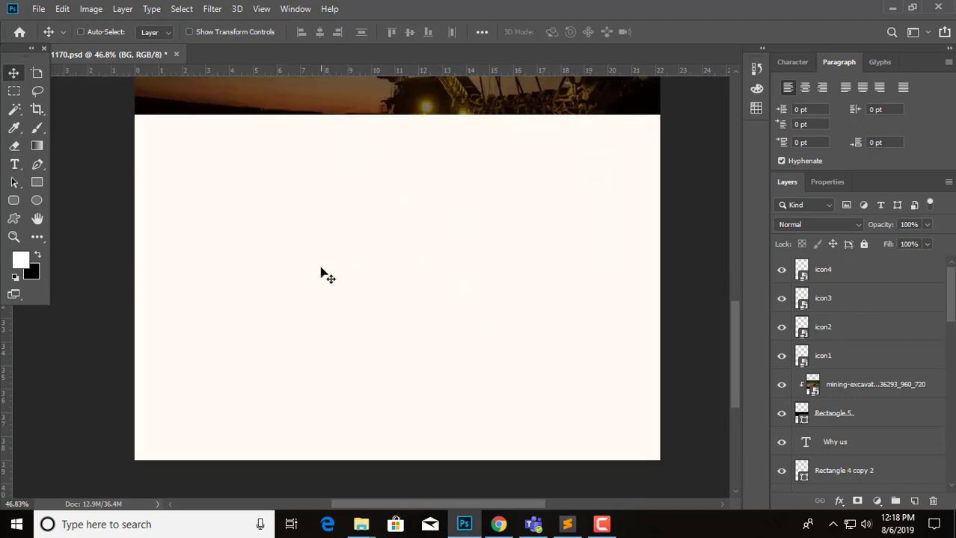
key(ctrl+semicolon)
Add an 'OUR SERVICES' heading in Chivo Thin 26 pt atop the new section, nudged left.
click(13, 166)
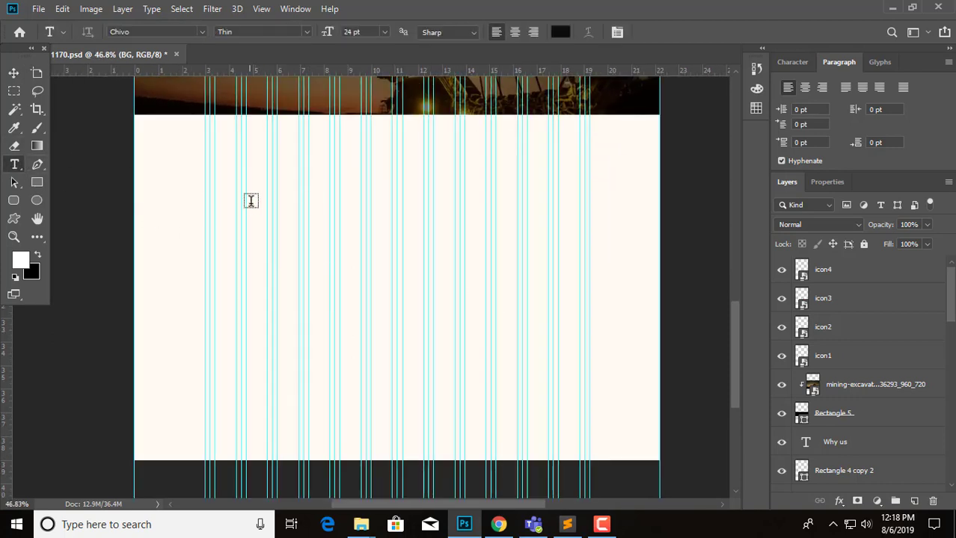
click(219, 163)
text(OUR SERVICES)
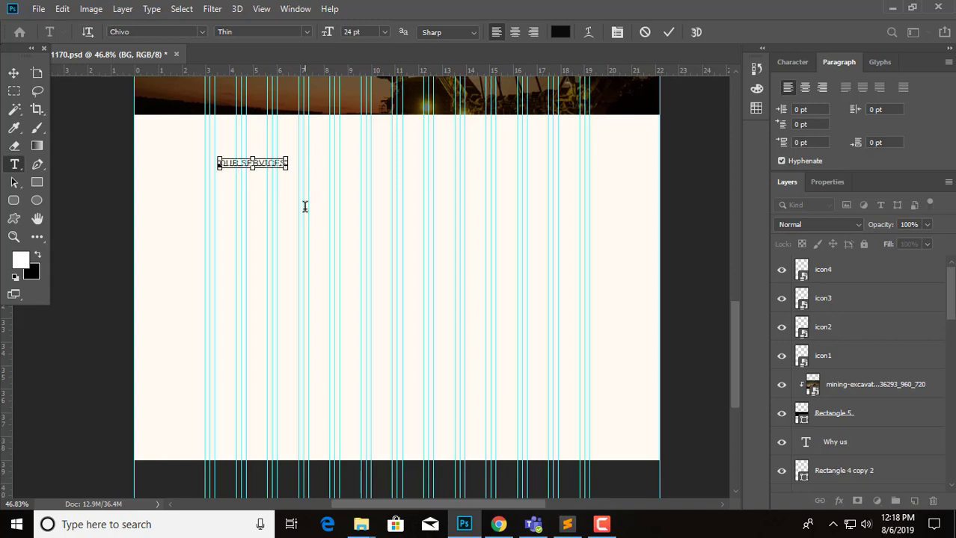
key(ctrl+a)
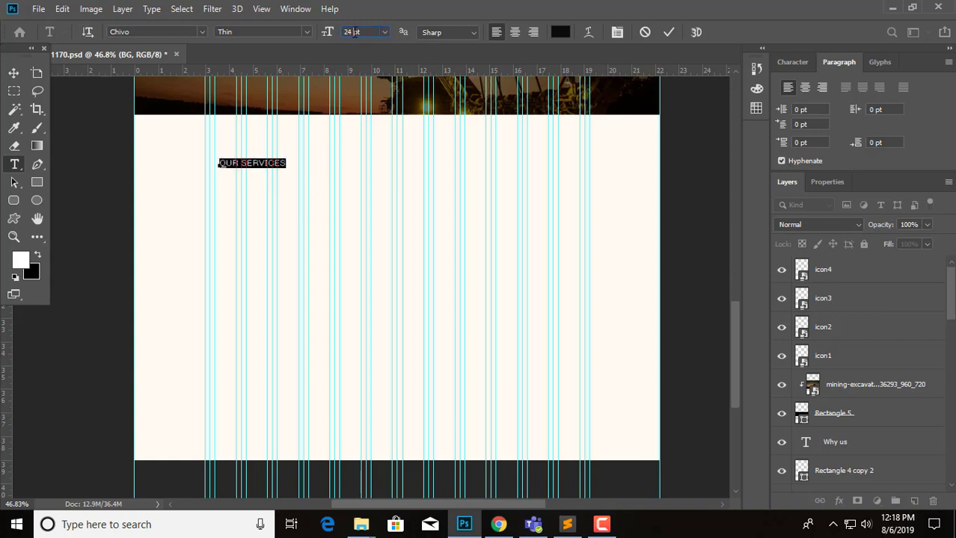
scroll(355, 32, up, 2)
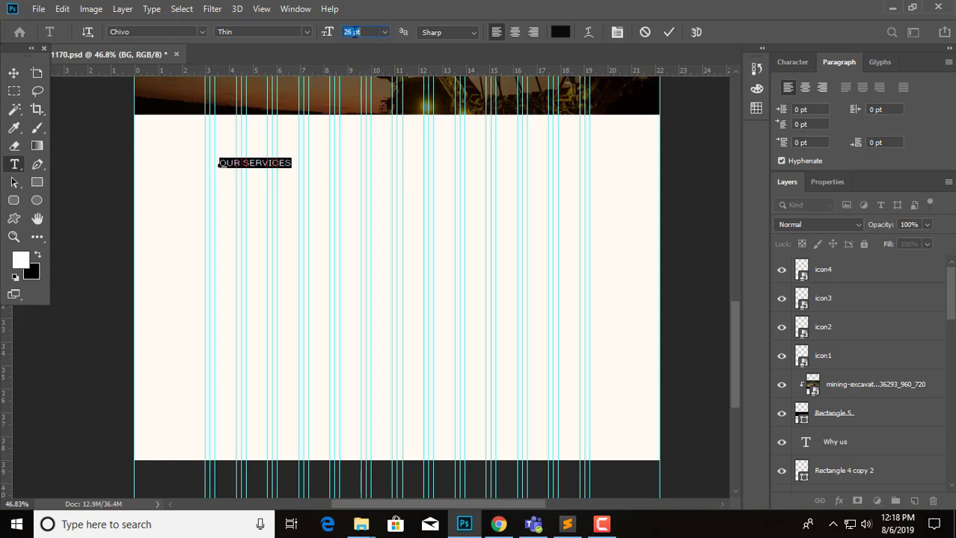
click(668, 31)
click(16, 75)
key(shift+Left)
key(shift+Left)
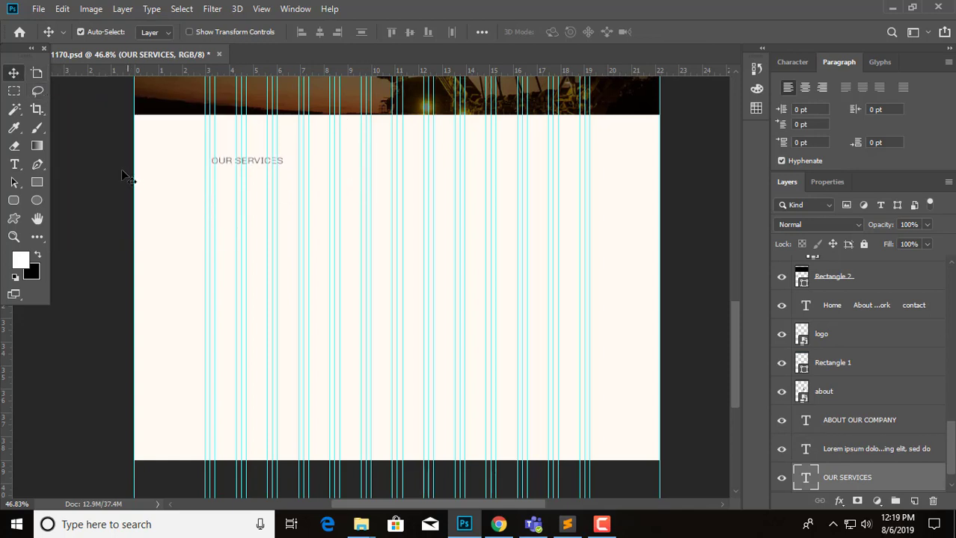
Add a 20 pt paragraph text box below the heading, justified with the last line left.
click(14, 165)
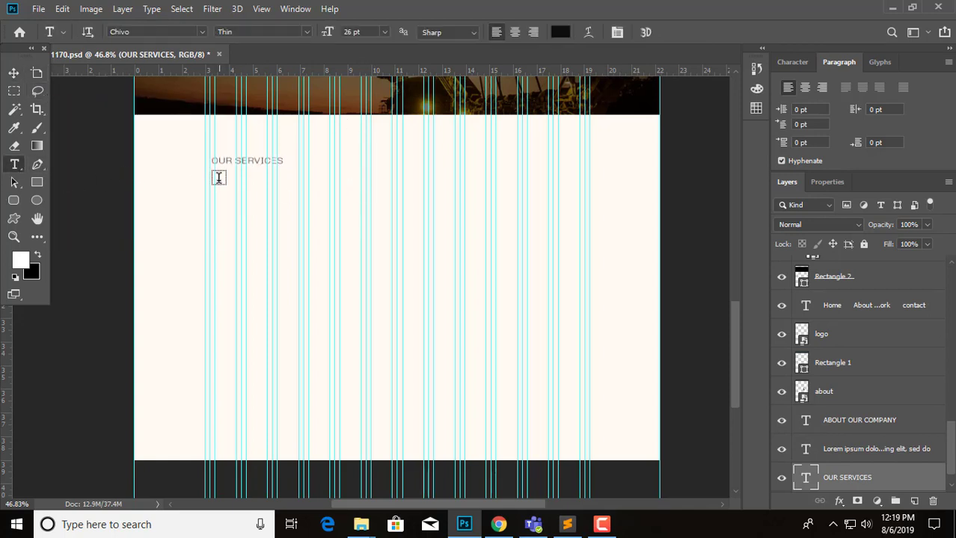
mouse_move(211, 178)
mouse_down()
mouse_move(361, 282)
mouse_move(387, 272)
mouse_up()
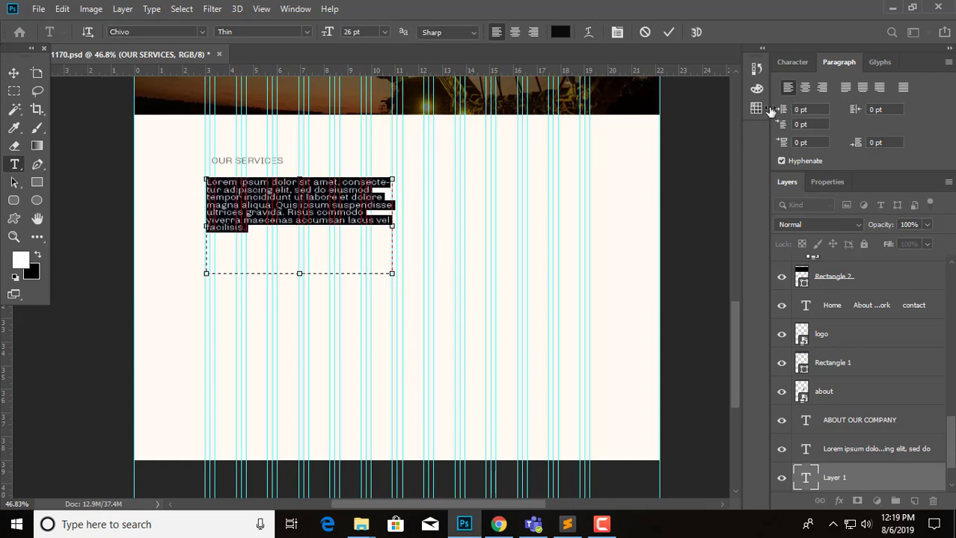
key(Down)
key(Down)
key(Down)
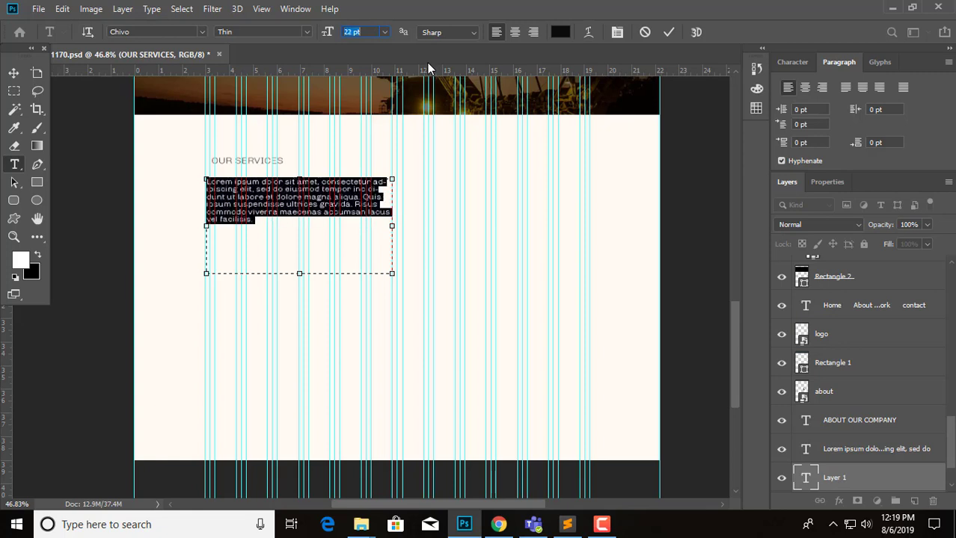
key(Down)
key(Down)
key(Down)
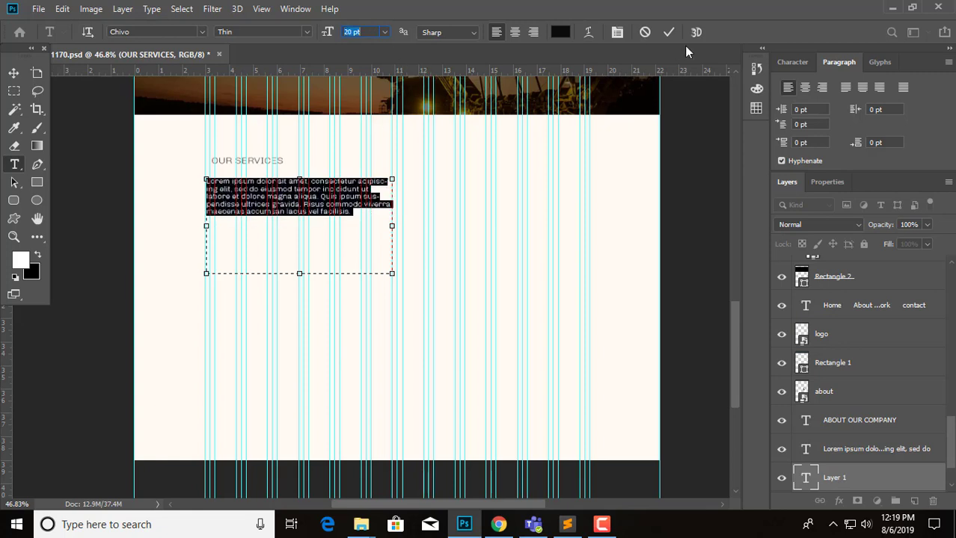
click(617, 31)
click(617, 31)
click(838, 62)
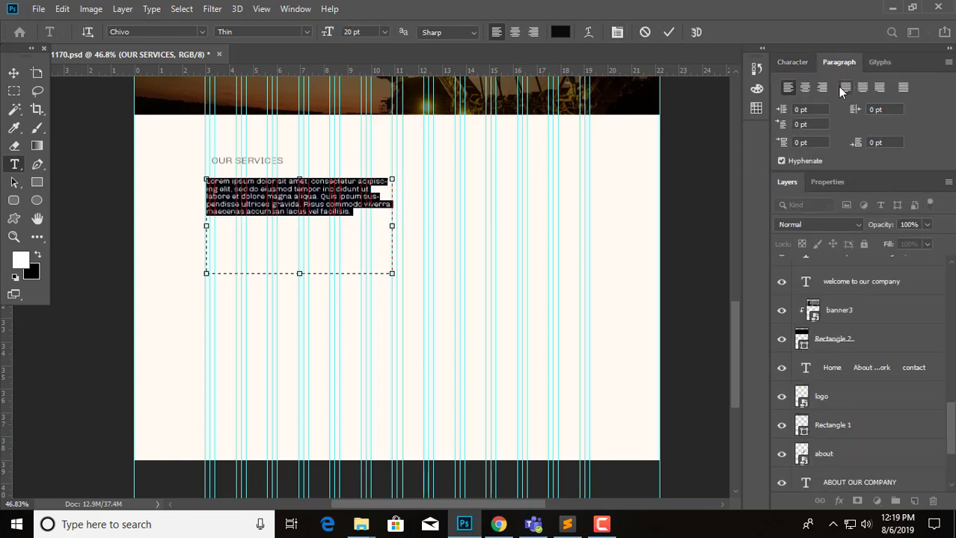
click(845, 87)
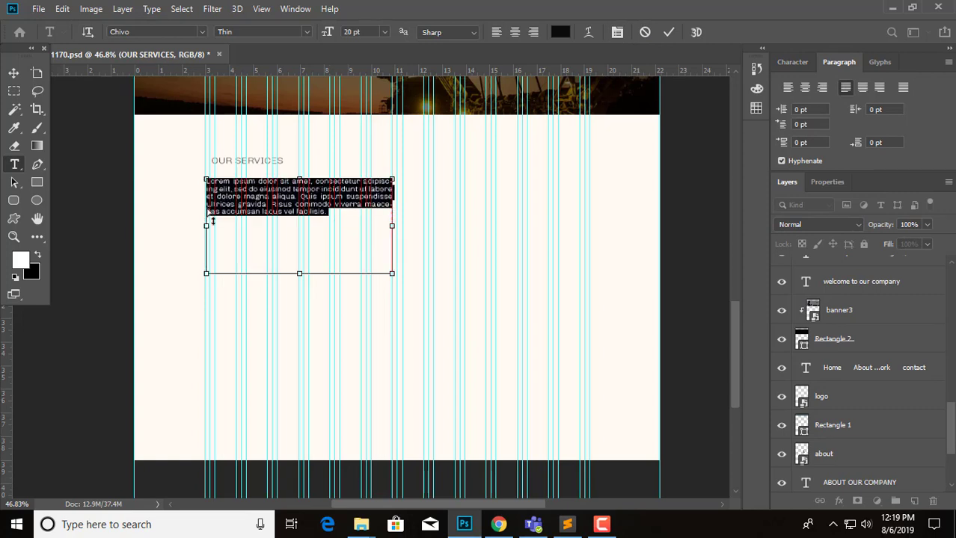
Duplicate the lorem paragraph below the first and give both 25 pt leading.
click(338, 214)
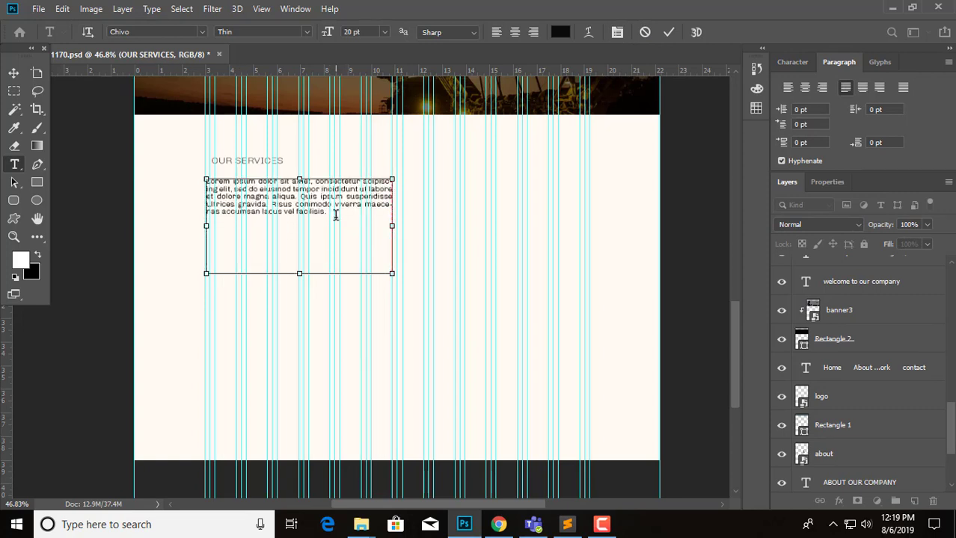
key(Return)
key(Return)
text(Lorem ipsum dolor sit amet, consectetur adipiscing elit, sed do eiusmod tempor incididunt ut labore et dolore magna aliqua. Quis ipsum suspendisse ultrices gravida. Risus commodo viverra maecenas accumsan lacus vel facilisis.)
key(ctrl+a)
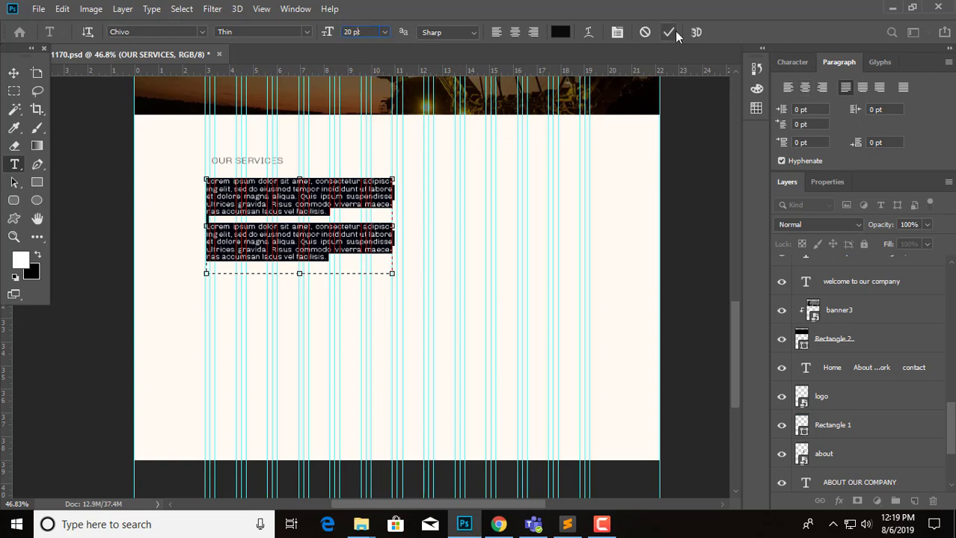
key(ctrl+t)
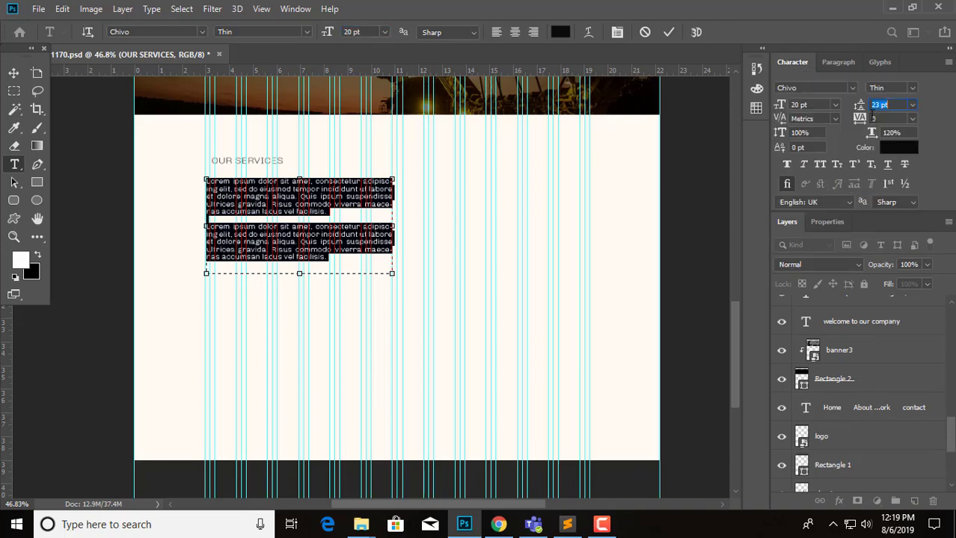
key(Up)
key(Up)
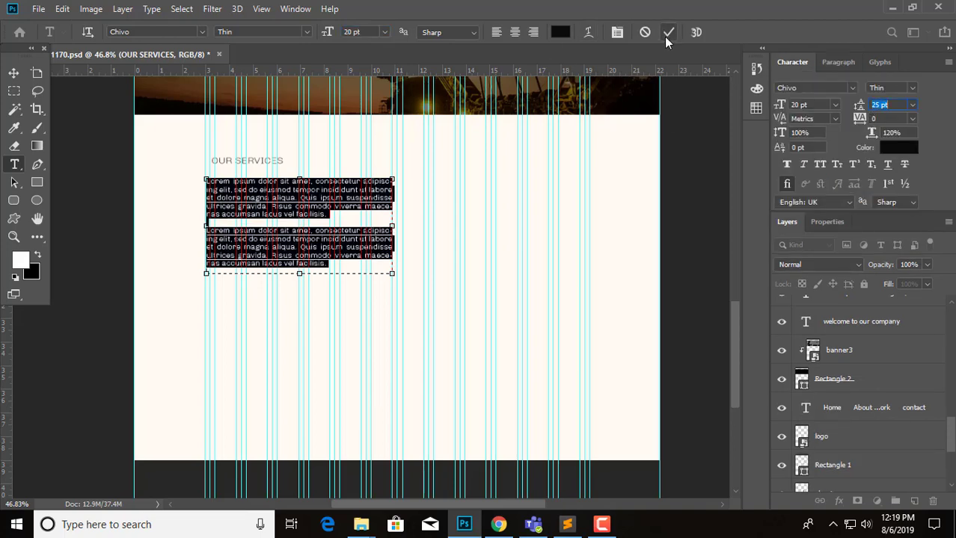
click(667, 33)
click(14, 74)
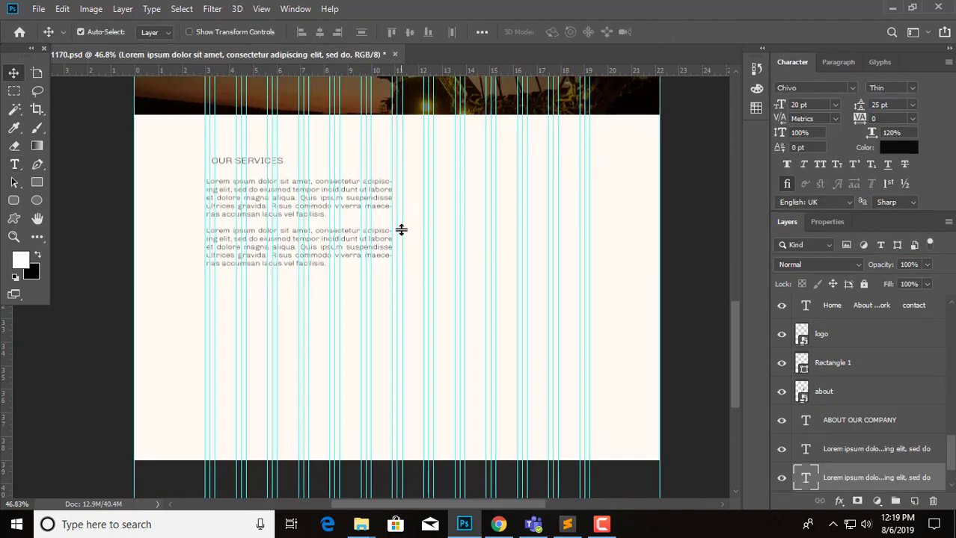
Locate IMG_20190418_123348 in the Downloads folder and drag it over to Photoshop.
scroll(394, 285, down, 1)
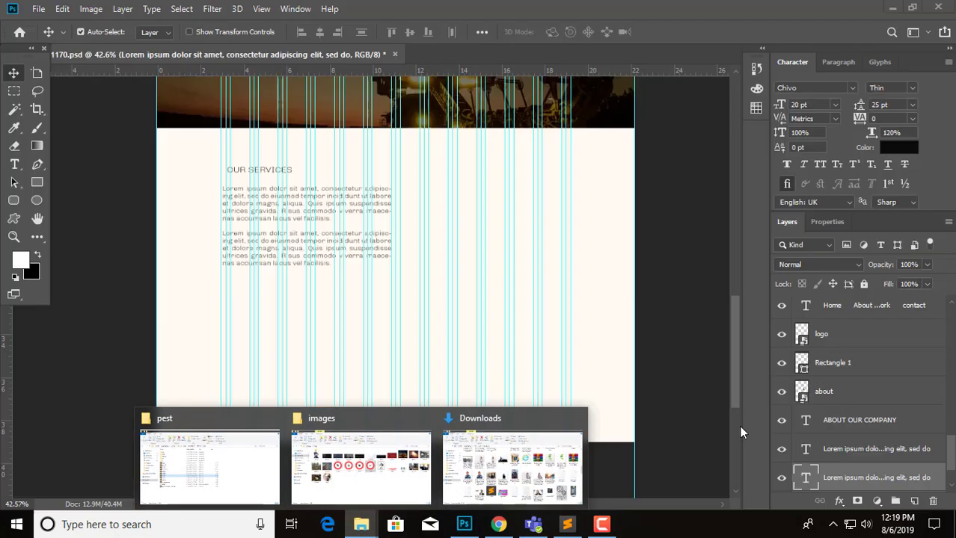
click(372, 472)
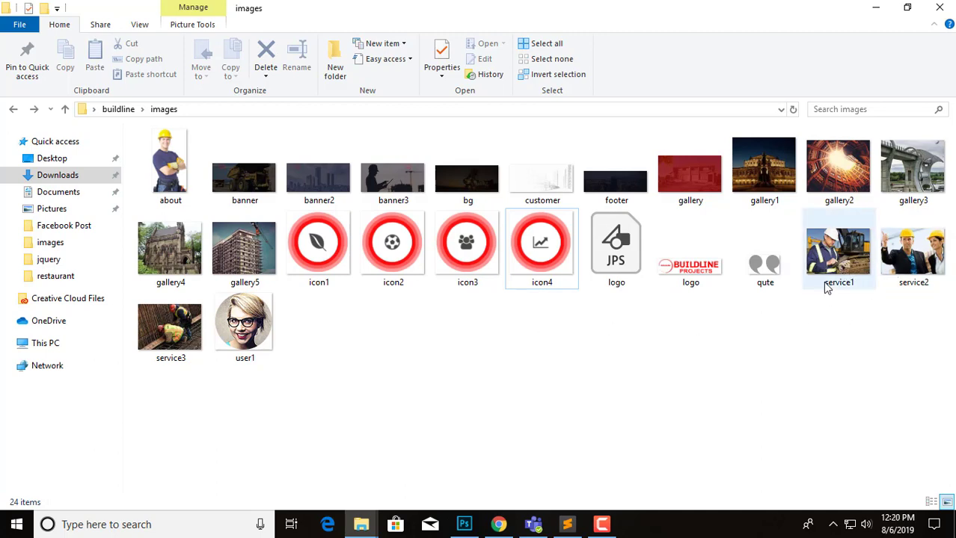
click(54, 175)
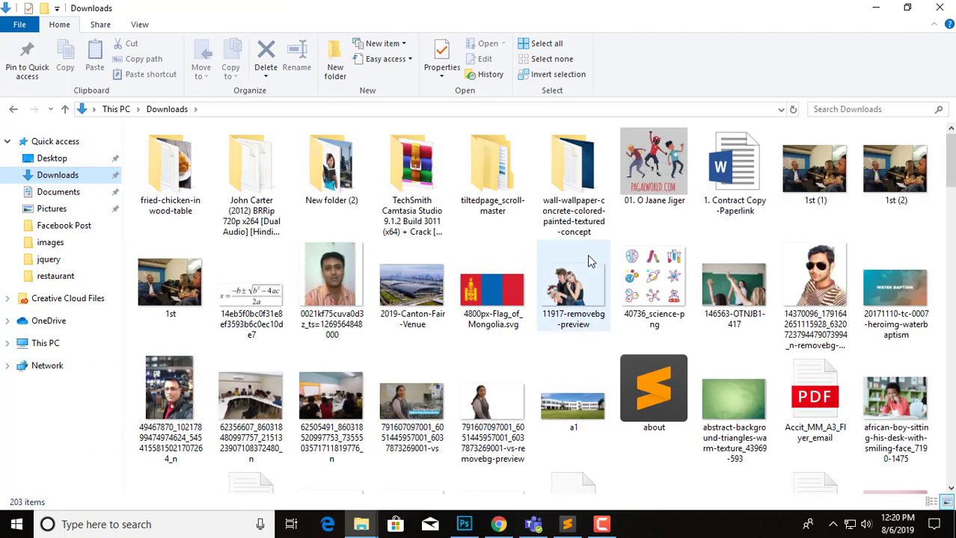
scroll(386, 317, down, 3)
scroll(386, 317, down, 5)
scroll(386, 320, down, 3)
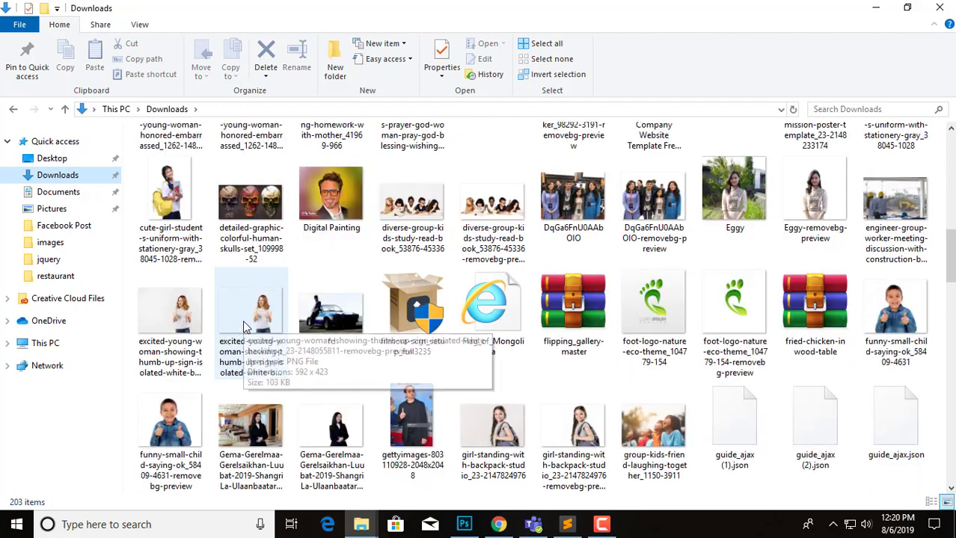
scroll(740, 402, down, 3)
scroll(740, 402, down, 3)
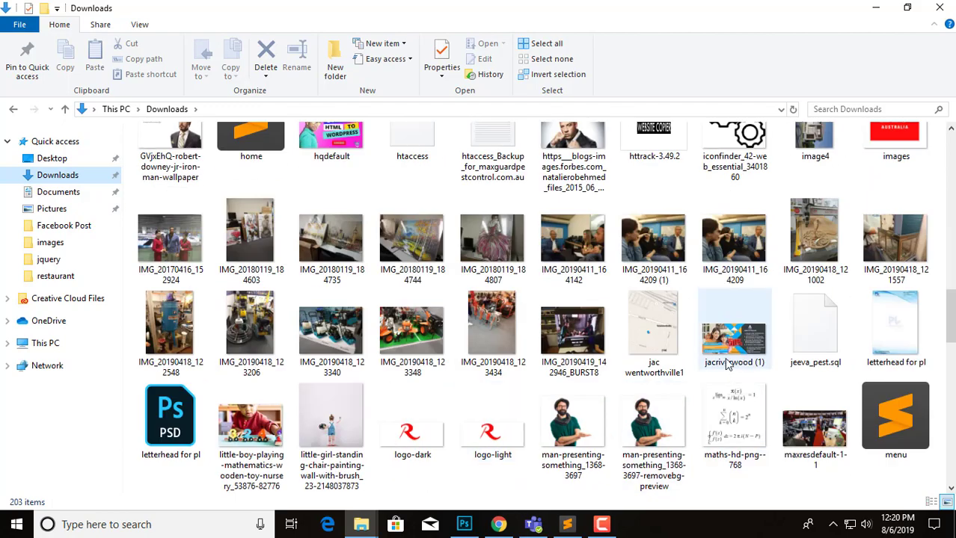
scroll(528, 349, down, 3)
scroll(476, 301, up, 2)
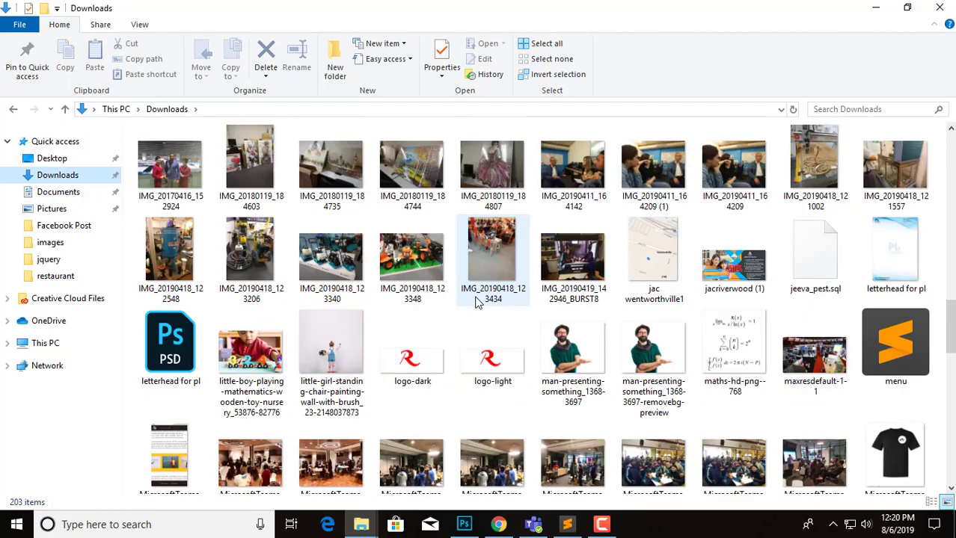
click(424, 266)
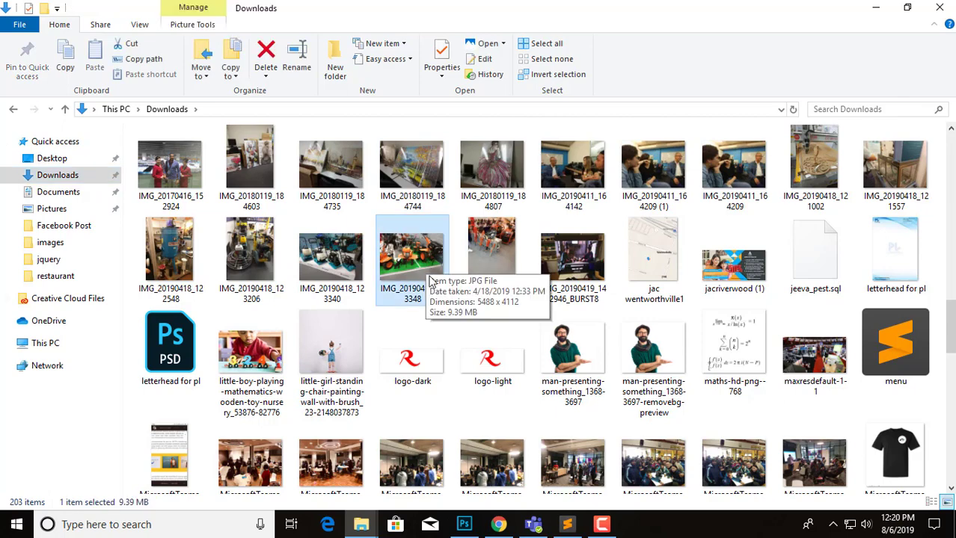
click(463, 524)
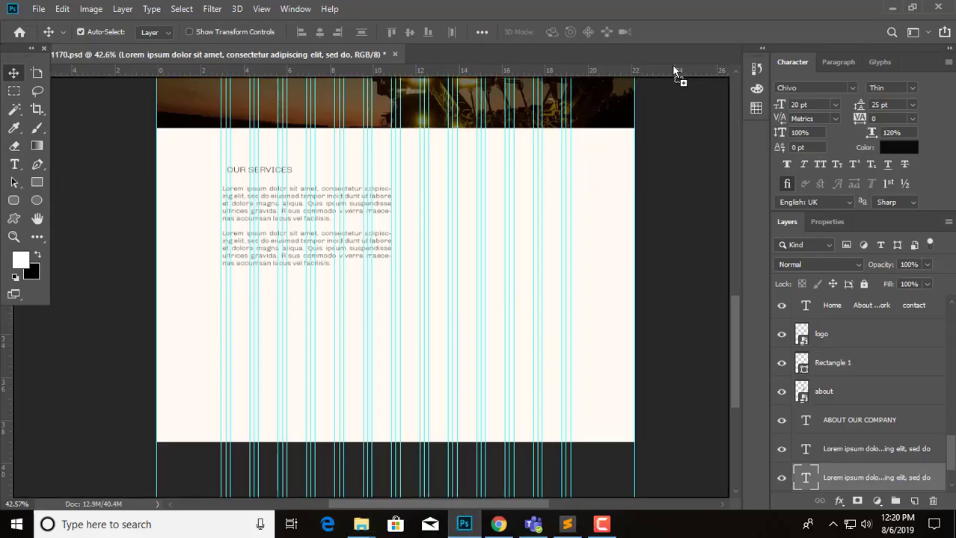
Open the dropped photo as its own document and draw a rectangle right of the services text.
key(ctrl+Tab)
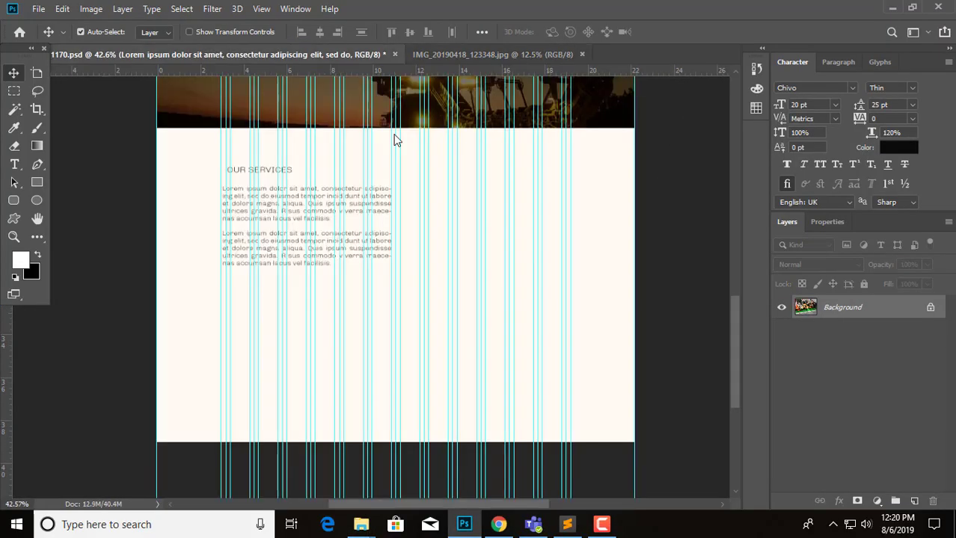
click(37, 182)
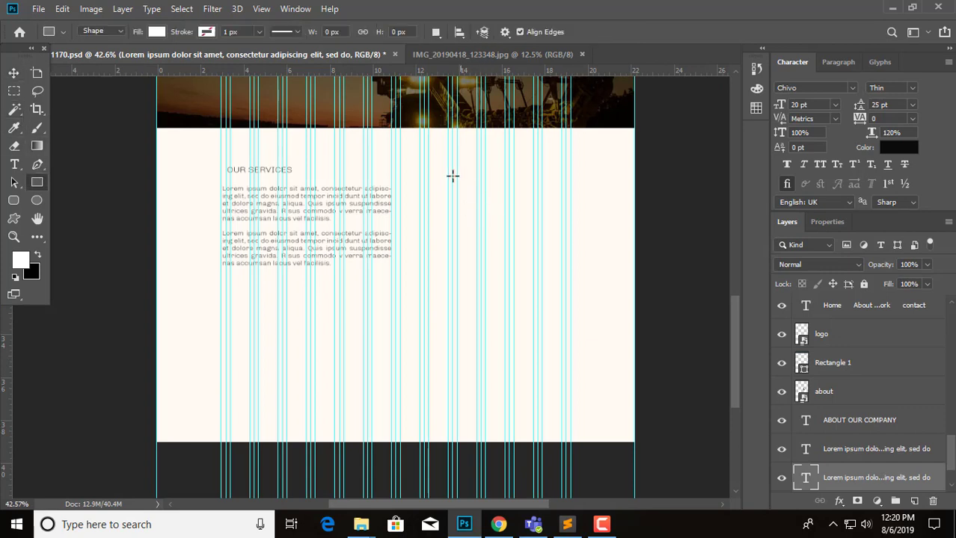
mouse_move(448, 172)
mouse_down()
mouse_move(572, 300)
mouse_move(572, 277)
mouse_move(570, 294)
mouse_up()
drag(562, 288, 567, 294)
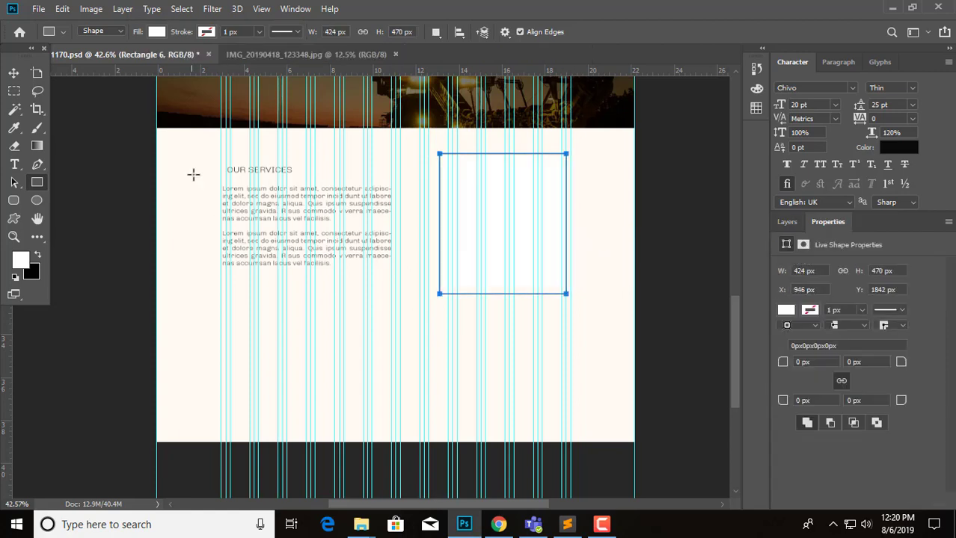
click(13, 73)
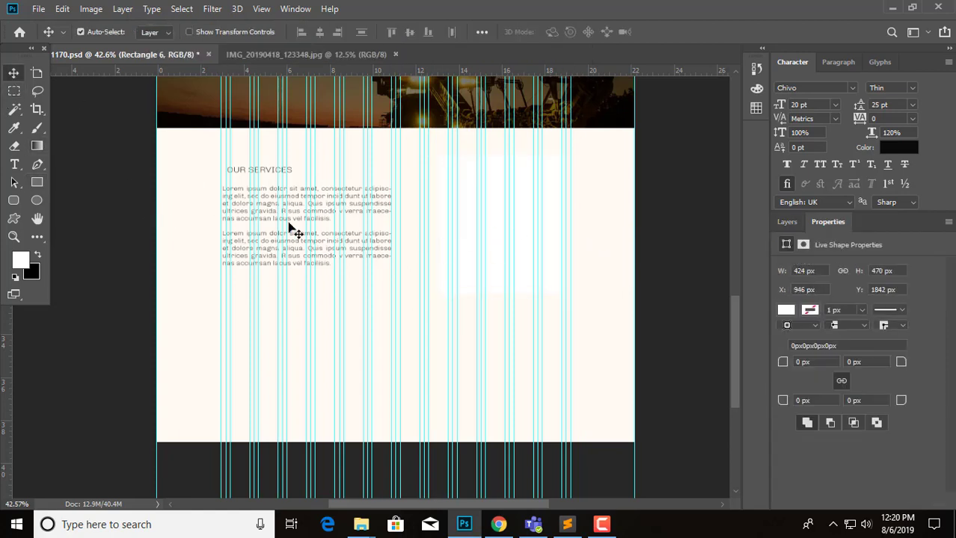
Check the Rectangle 6 layer in the Layers panel, then delete it.
key(F7)
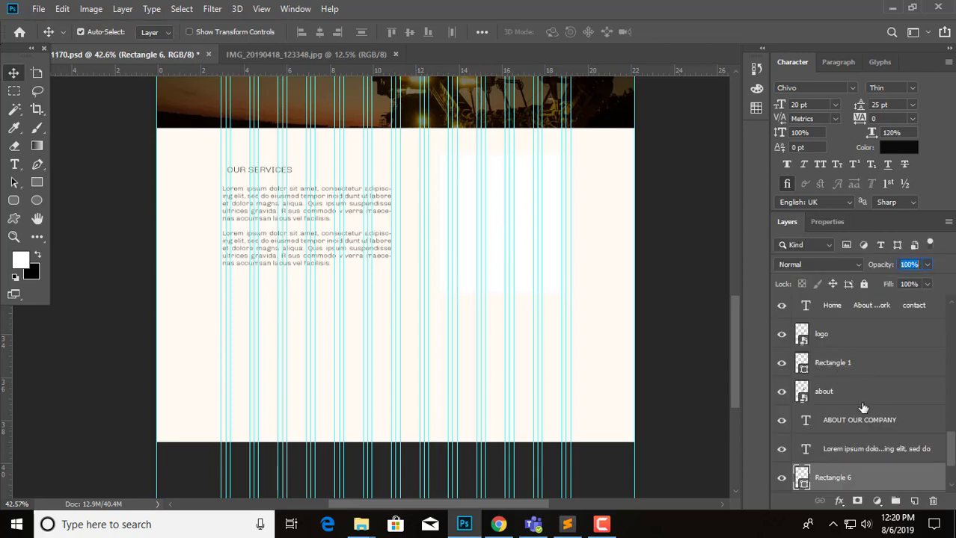
key(Return)
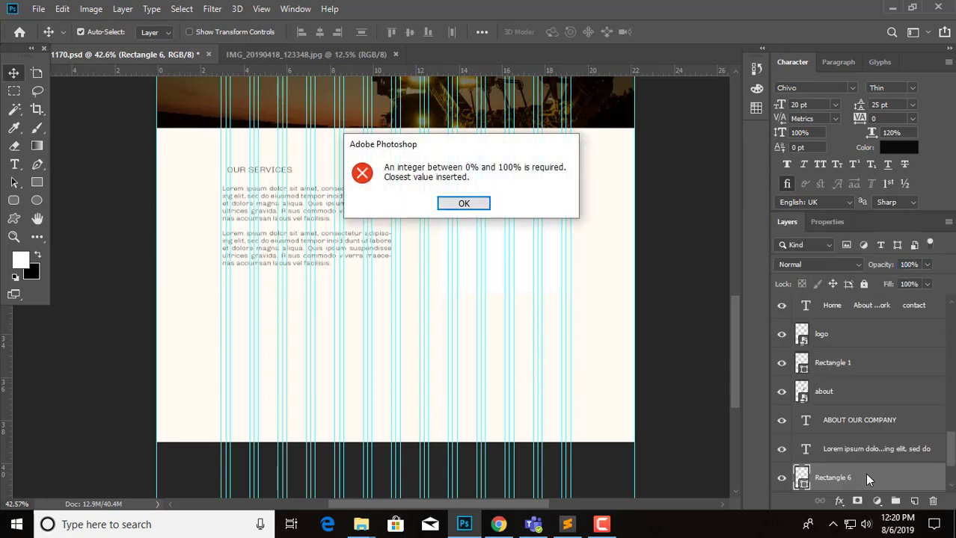
key(Return)
click(847, 423)
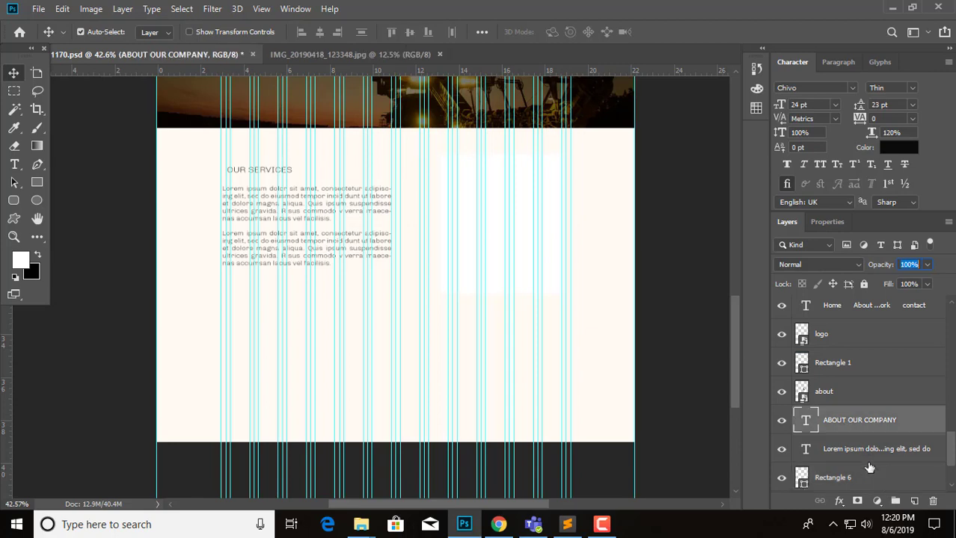
click(870, 478)
click(819, 264)
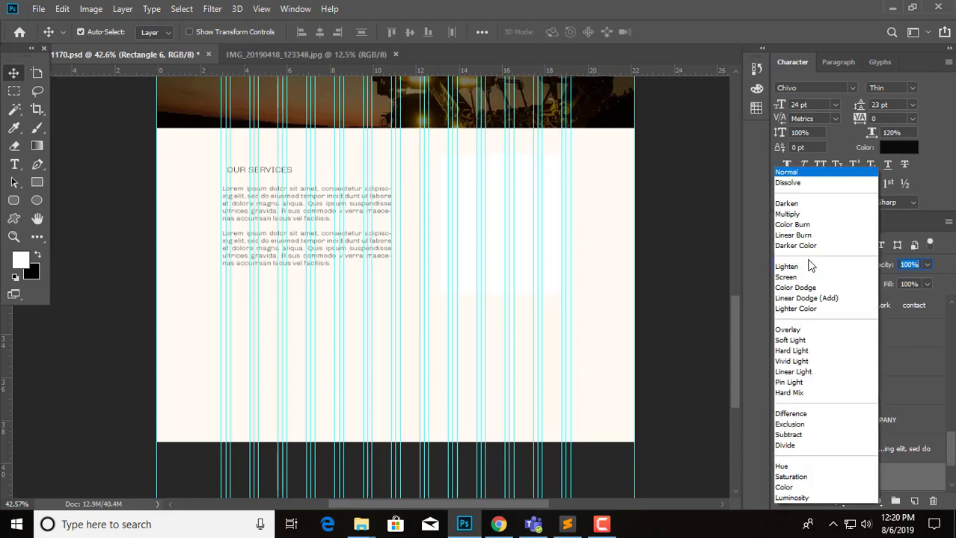
click(808, 172)
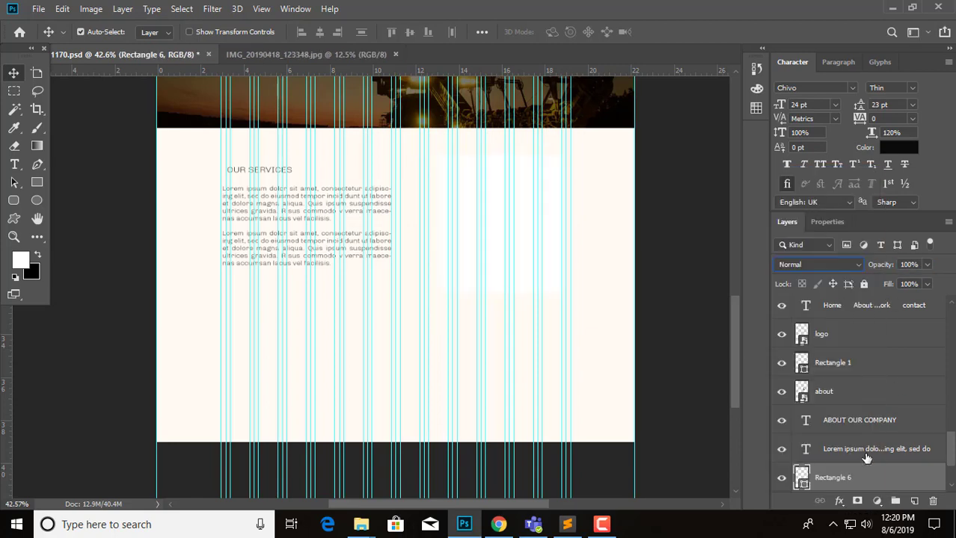
click(933, 501)
click(396, 203)
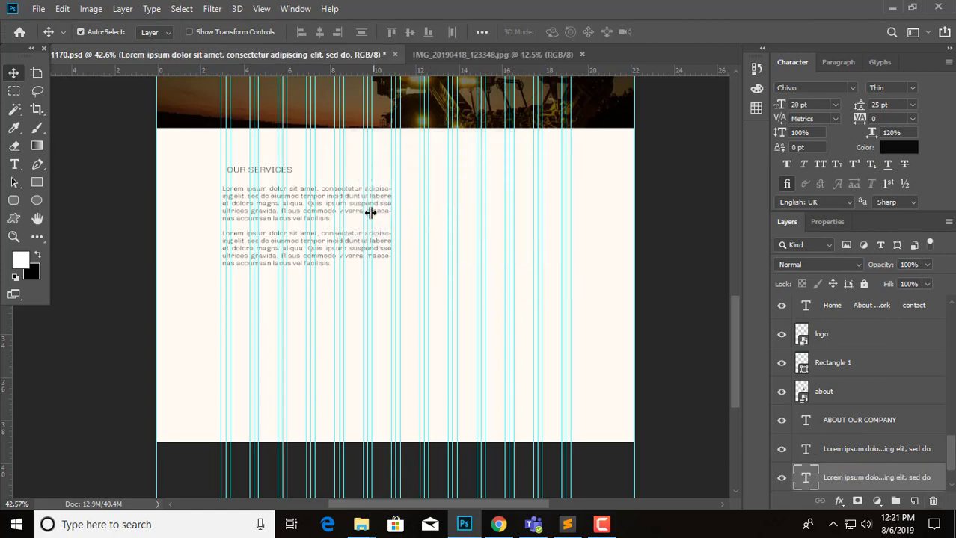
Redraw a tall 380 × 503 px red rectangle beside the services text.
scroll(867, 337, up, 3)
scroll(868, 337, up, 5)
scroll(861, 339, up, 5)
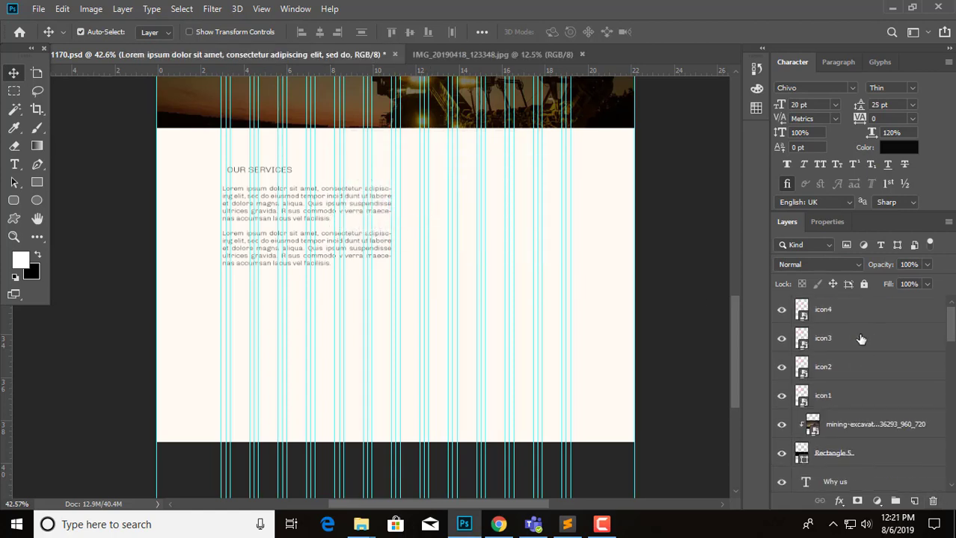
click(858, 317)
key(u)
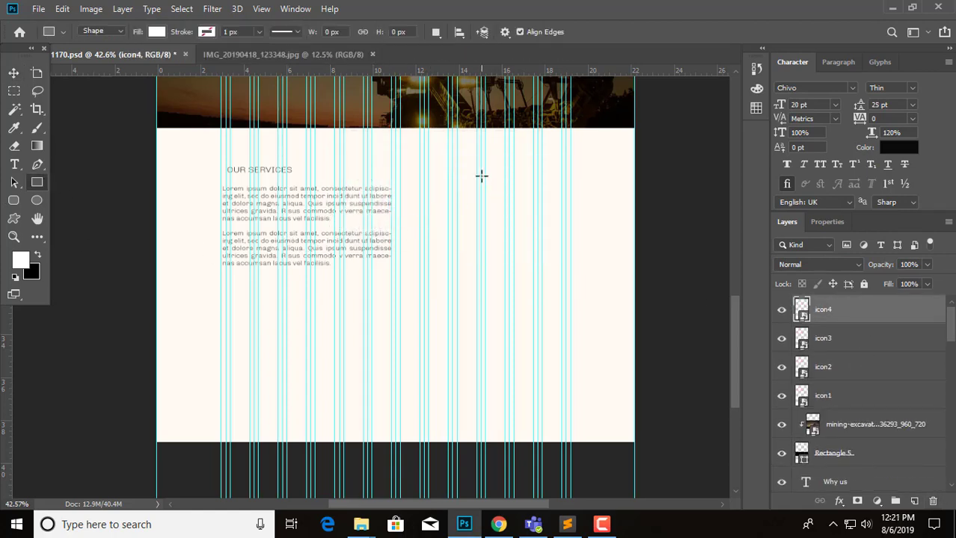
drag(481, 177, 566, 307)
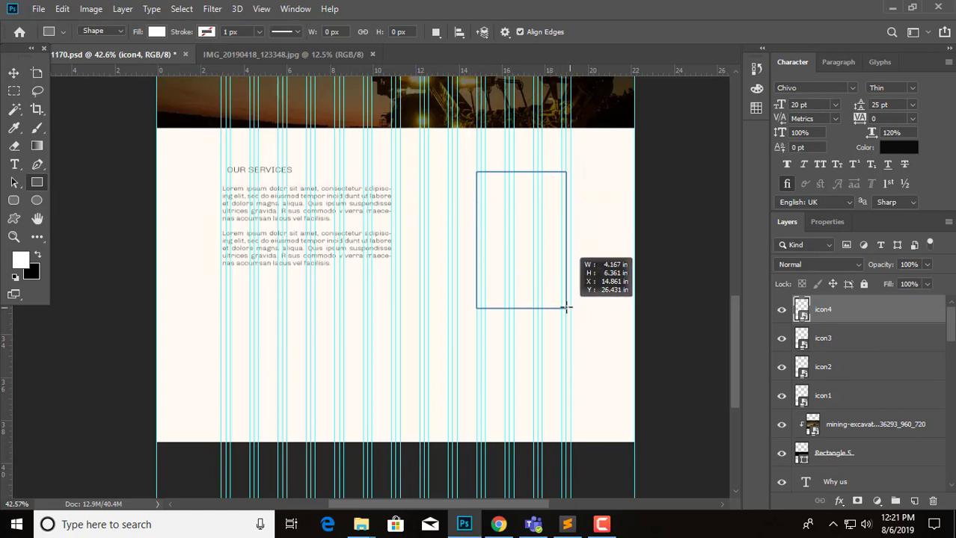
mouse_move(566, 307)
mouse_down()
mouse_move(574, 314)
mouse_move(569, 307)
mouse_up()
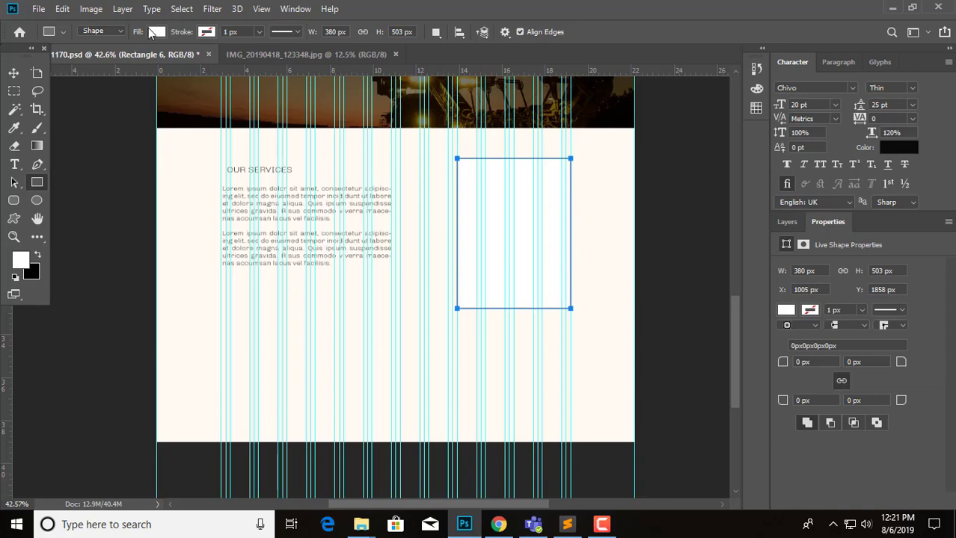
click(153, 32)
click(115, 107)
key(v)
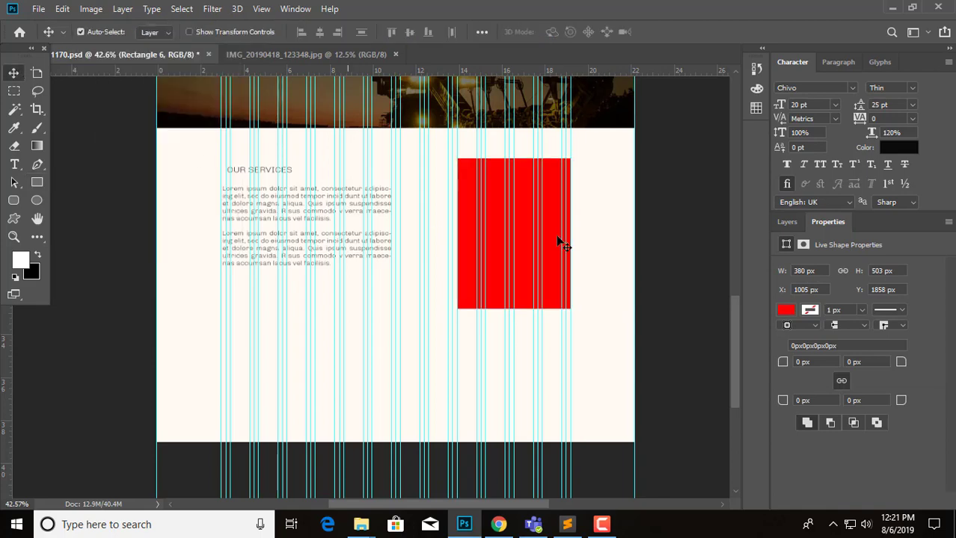
click(647, 240)
scroll(471, 213, up, 2)
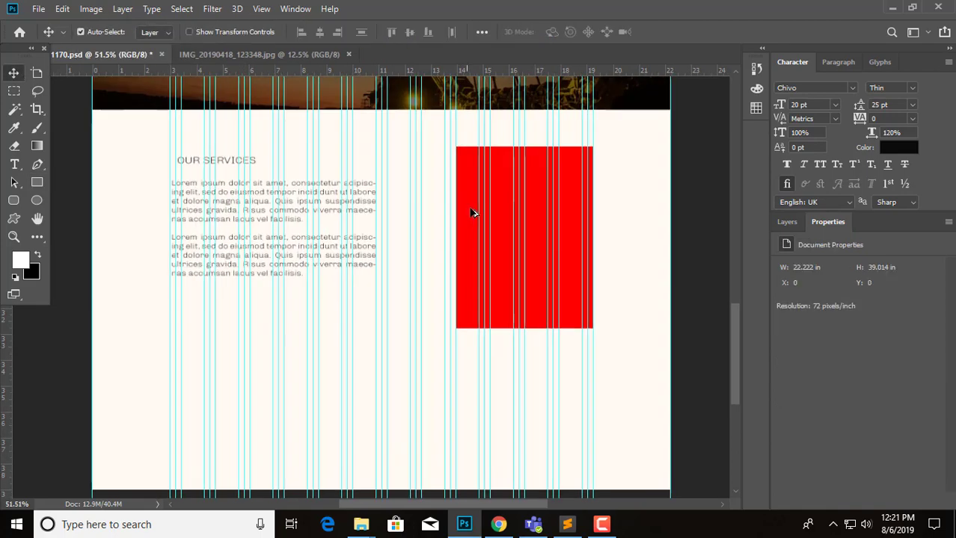
click(305, 56)
Bring the tiller photo into 1170.psd and scale it down over the services section.
click(120, 54)
drag(240, 97, 246, 105)
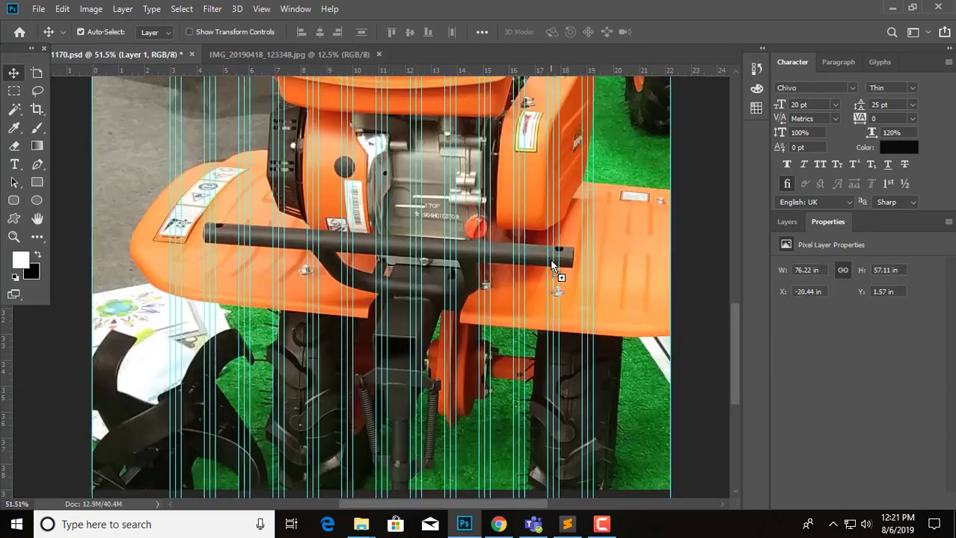
scroll(609, 282, down, 2)
key(ctrl+t)
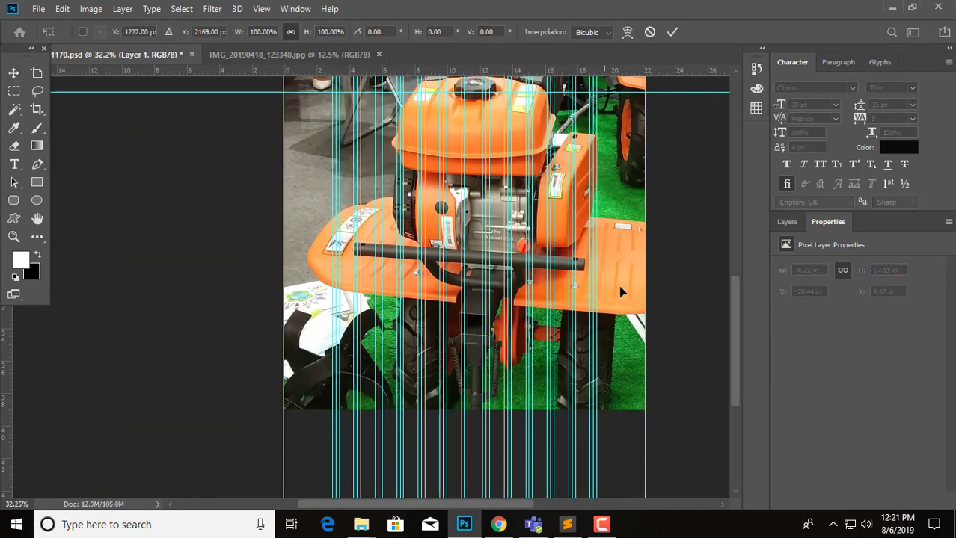
scroll(469, 225, down, 3)
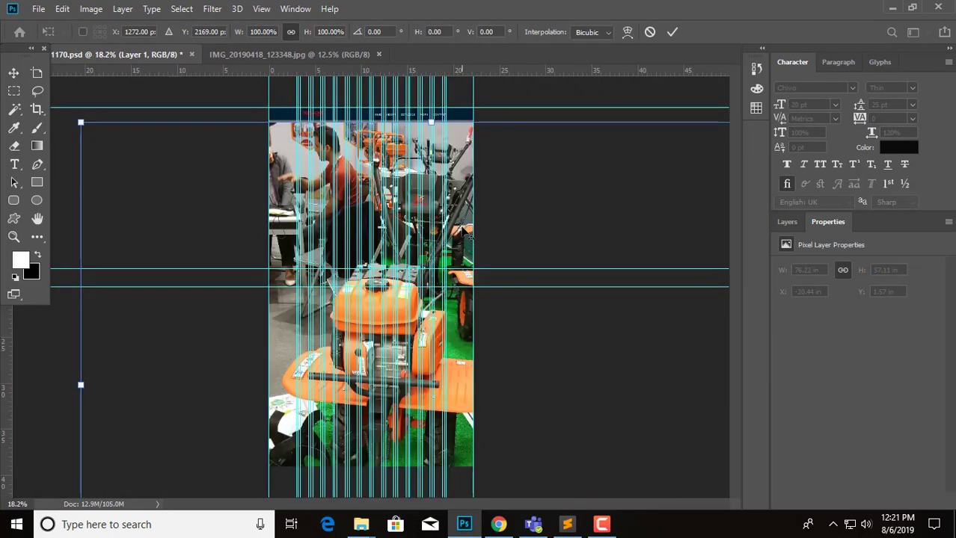
scroll(195, 167, down, 1)
mouse_move(79, 121)
mouse_down()
mouse_move(506, 376)
mouse_move(484, 304)
mouse_up()
drag(442, 269, 507, 412)
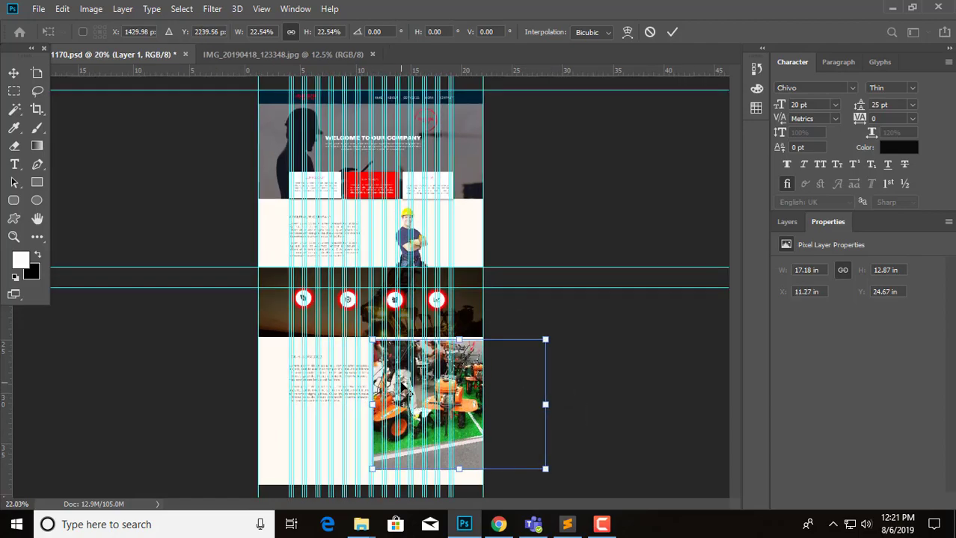
scroll(426, 387, up, 5)
scroll(427, 387, down, 2)
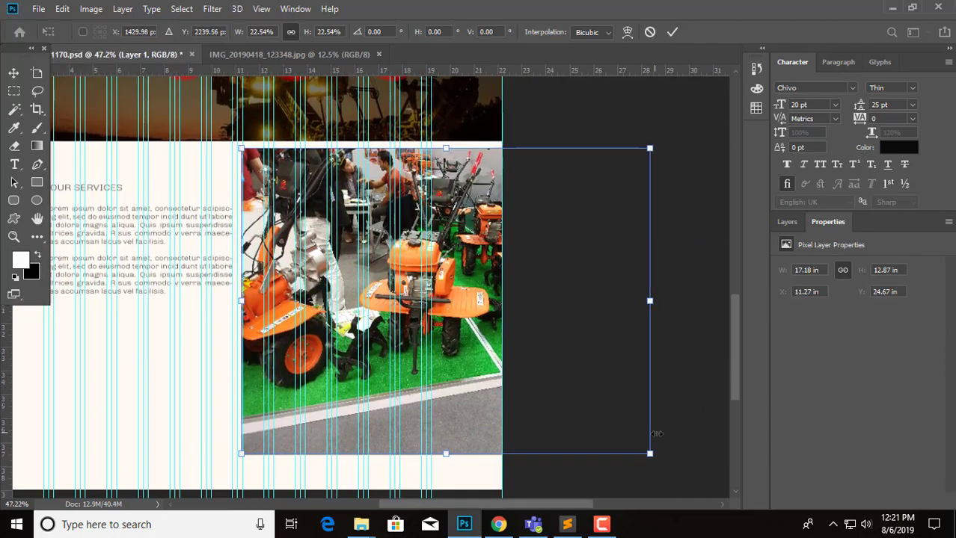
mouse_move(648, 454)
mouse_down()
mouse_move(478, 324)
mouse_move(503, 312)
mouse_move(527, 348)
mouse_up()
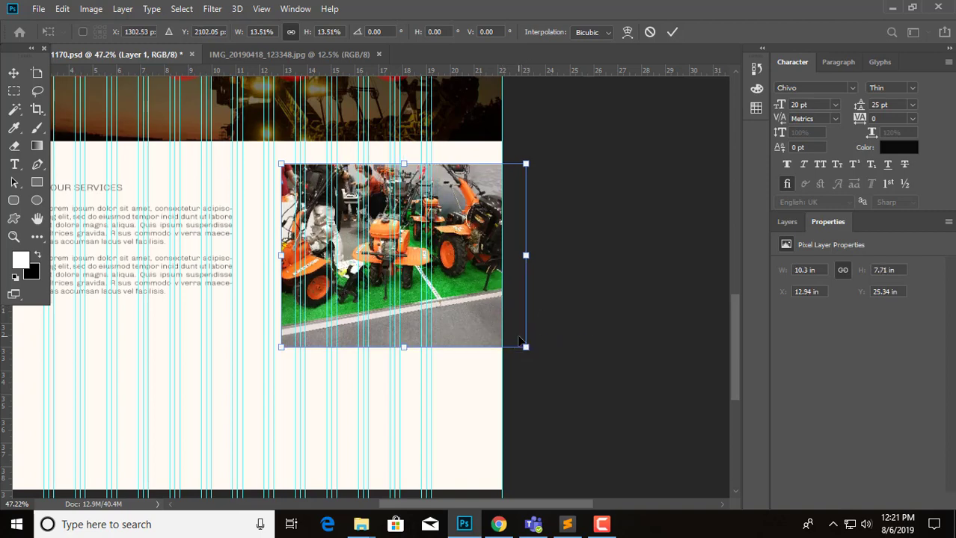
key(Return)
Clip the photo into the Rectangle 6 frame and nudge it into position.
click(800, 223)
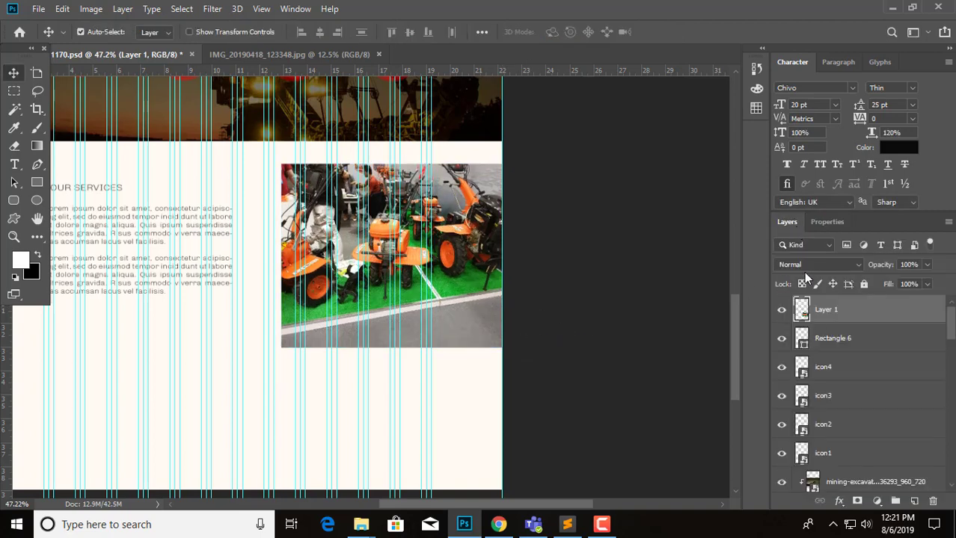
alt+click(860, 320)
drag(417, 252, 418, 258)
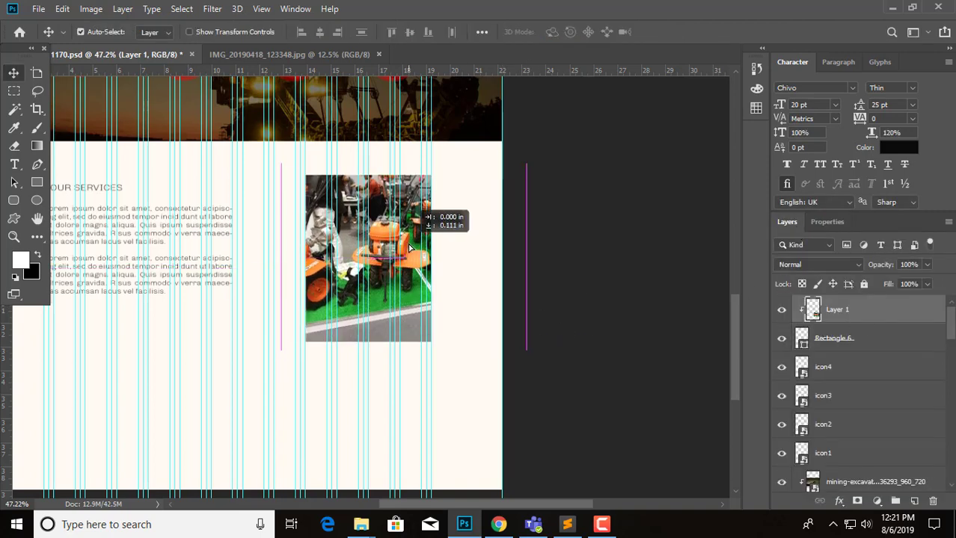
scroll(417, 258, down, 2)
scroll(417, 258, up, 2)
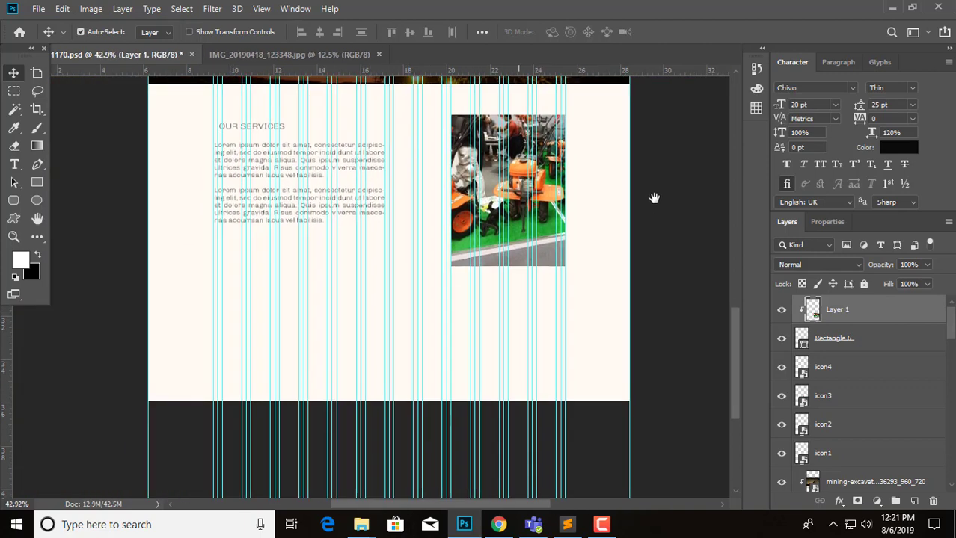
scroll(489, 327, down, 1)
Crop the canvas with its bottom edge pulled down, adding cream space below the services section.
scroll(335, 320, down, 1)
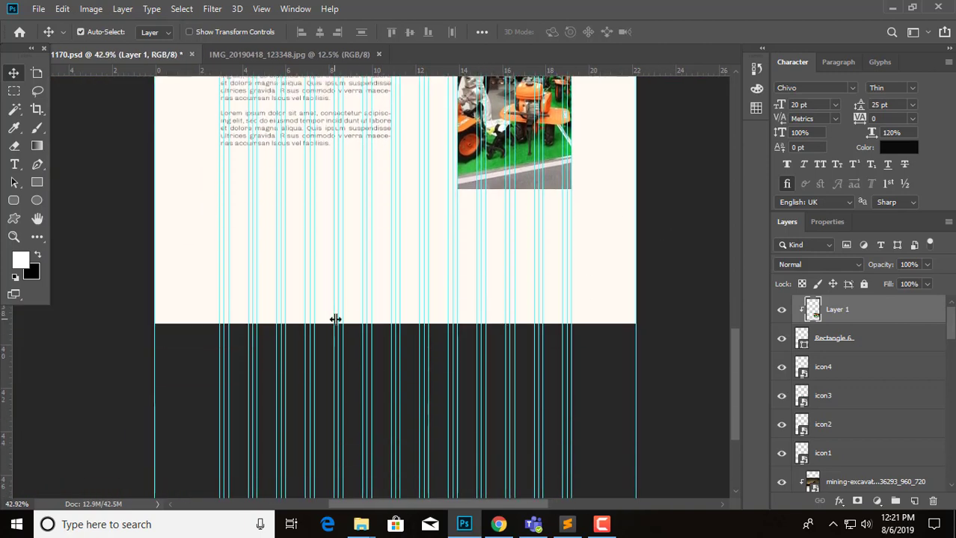
click(359, 323)
click(37, 109)
drag(395, 324, 408, 396)
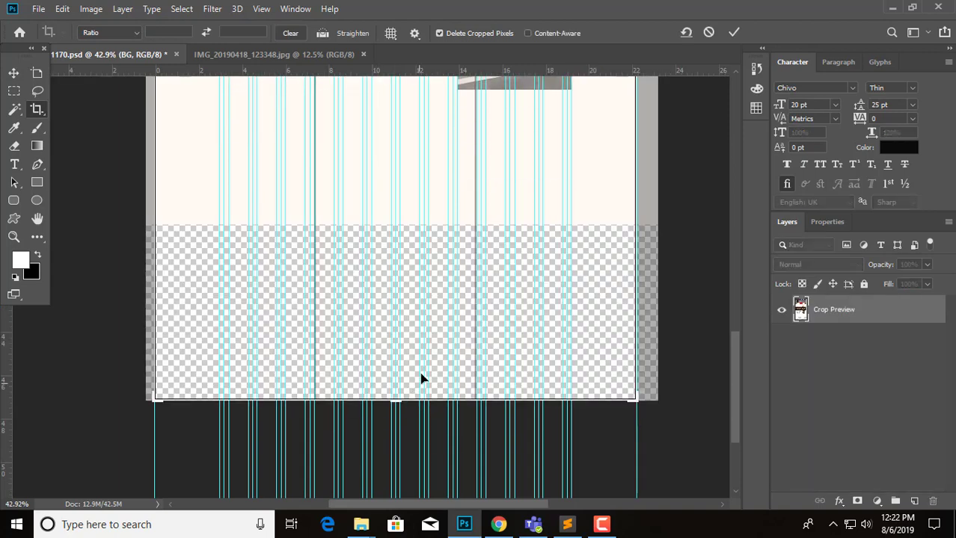
click(726, 31)
scroll(487, 166, down, 1)
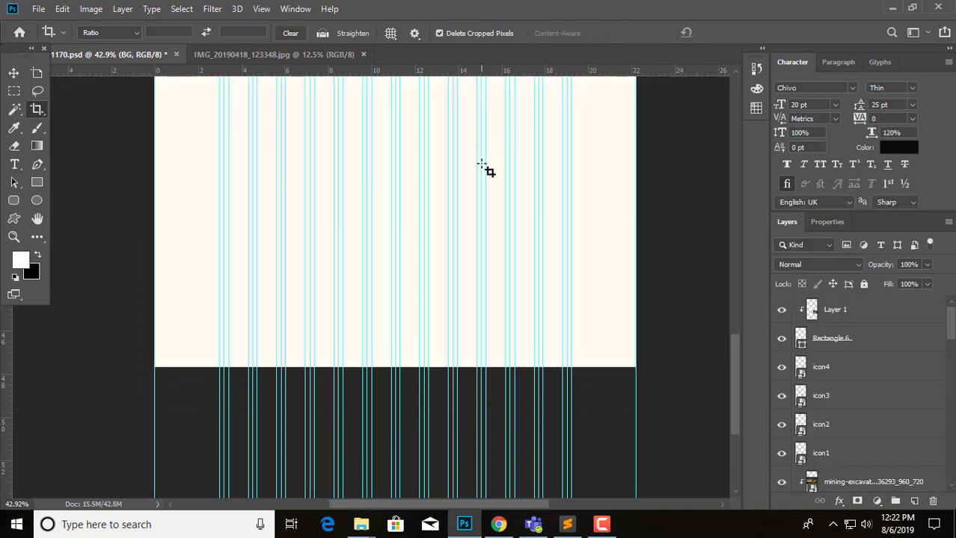
scroll(487, 167, up, 1)
key(v)
scroll(500, 228, up, 2)
scroll(494, 221, up, 3)
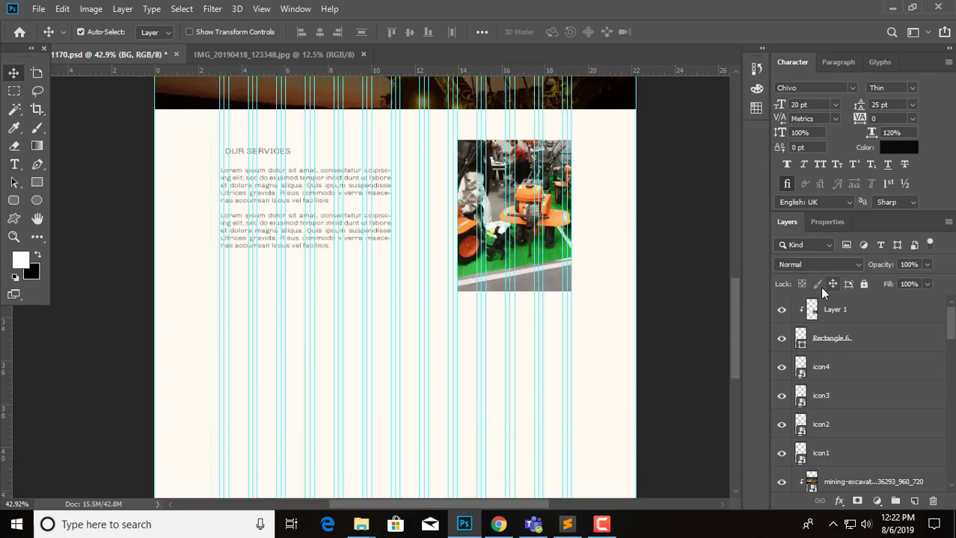
Alt-drag a copy of Layer 1 and Rectangle 6 down to the lower left.
scroll(404, 238, down, 1)
scroll(449, 228, down, 1)
click(524, 213)
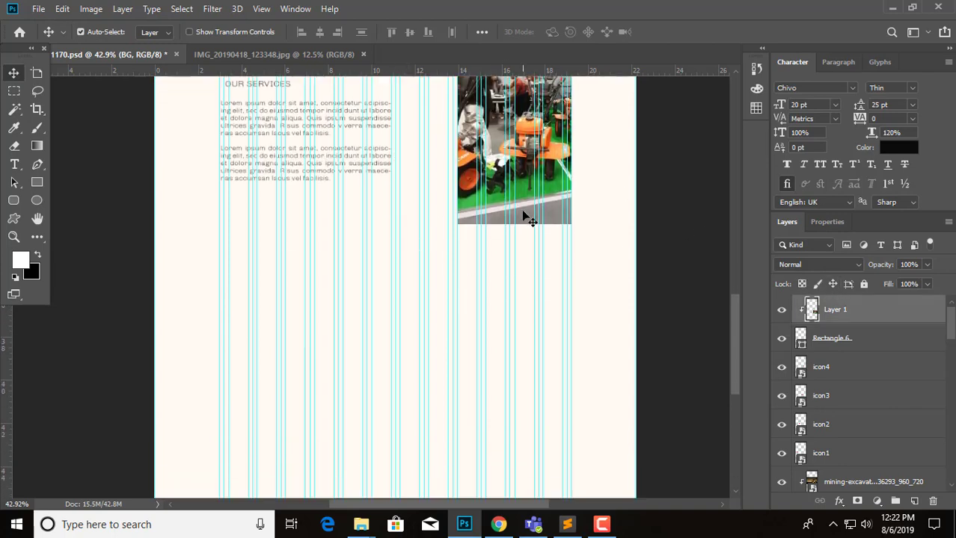
ctrl+click(864, 337)
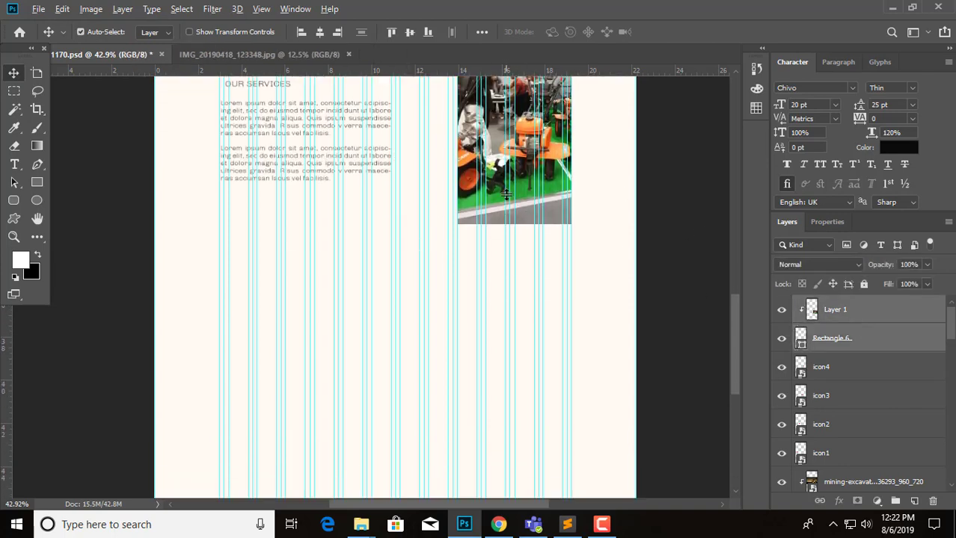
mouse_move(505, 231)
mouse_down()
mouse_move(481, 306)
mouse_move(282, 403)
mouse_up()
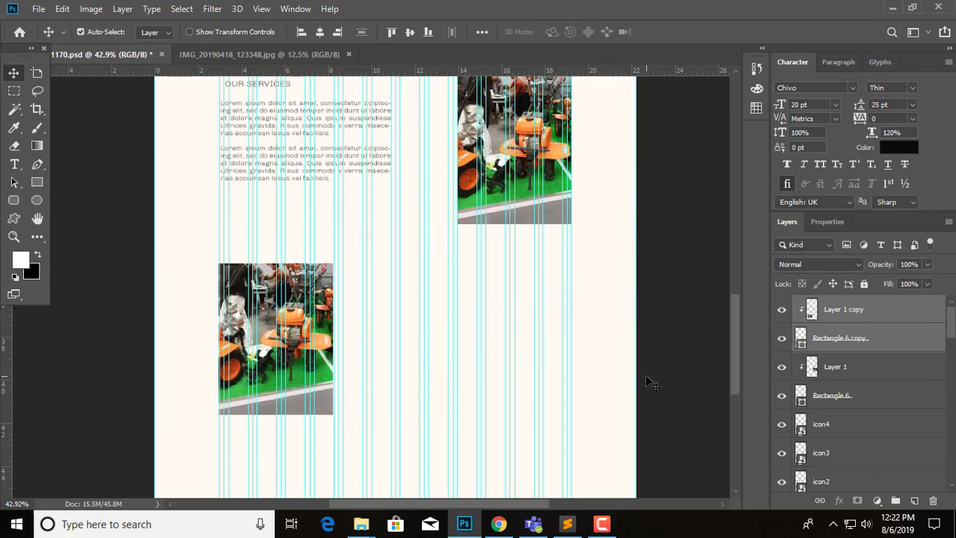
Remove the duplicated photo, leaving the empty Rectangle 6 copy frame.
scroll(480, 254, up, 3)
scroll(479, 253, up, 4)
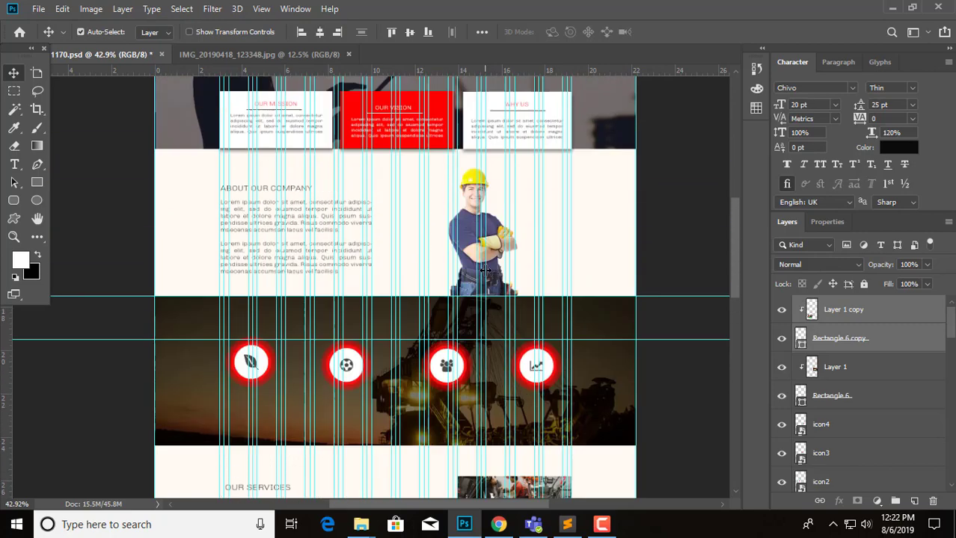
scroll(480, 258, up, 1)
scroll(479, 277, down, 4)
scroll(480, 292, down, 3)
scroll(480, 292, down, 2)
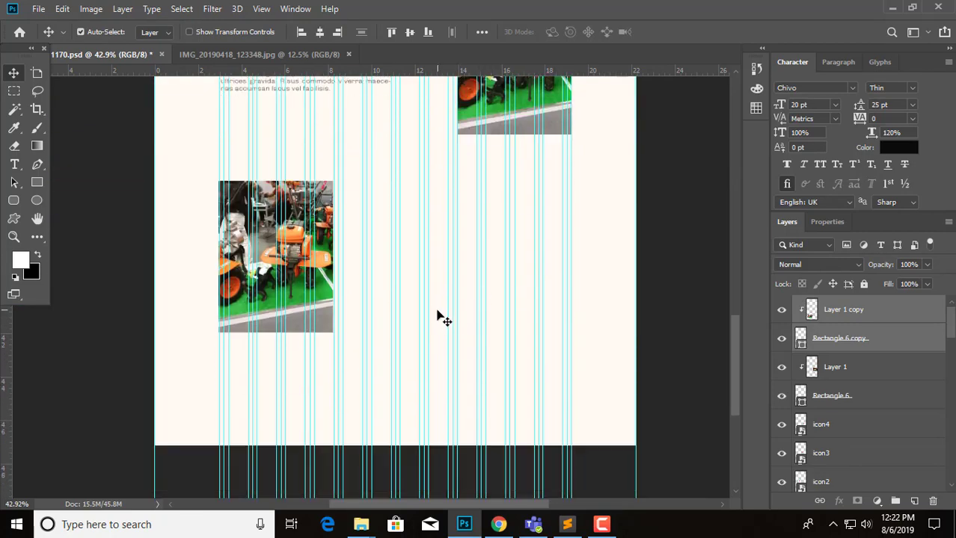
click(255, 285)
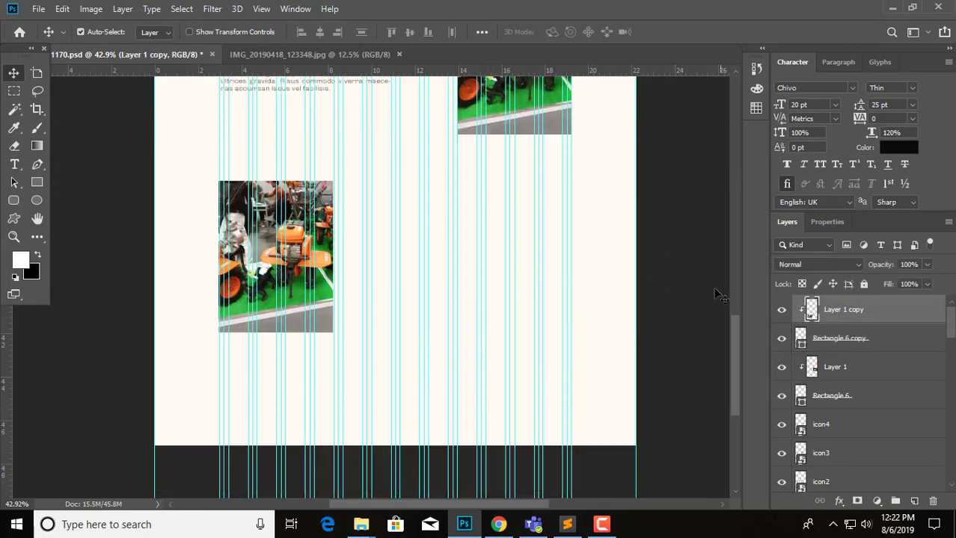
key(ctrl+e)
mouse_move(360, 525)
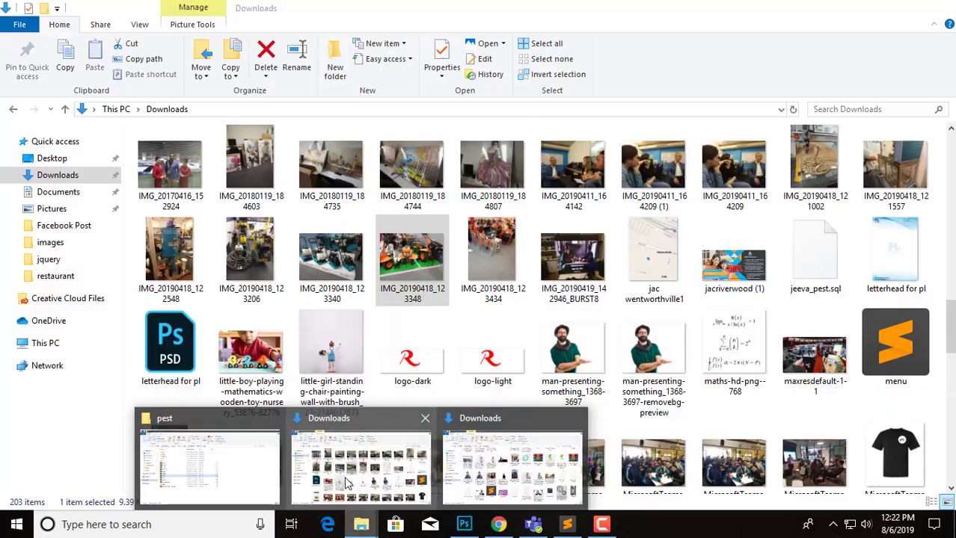
Drag IMG_20190418_123434 from the Downloads window into the Photoshop mockup.
click(489, 463)
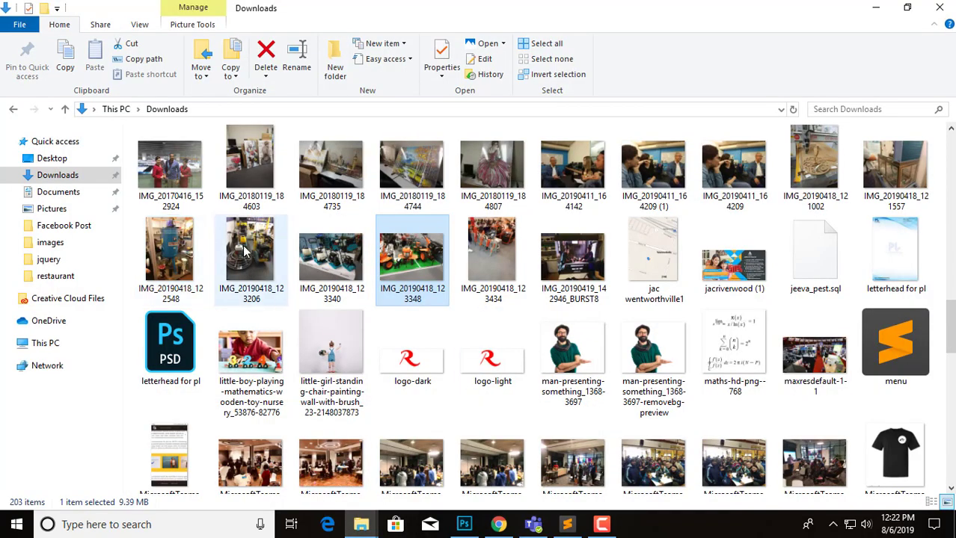
click(497, 254)
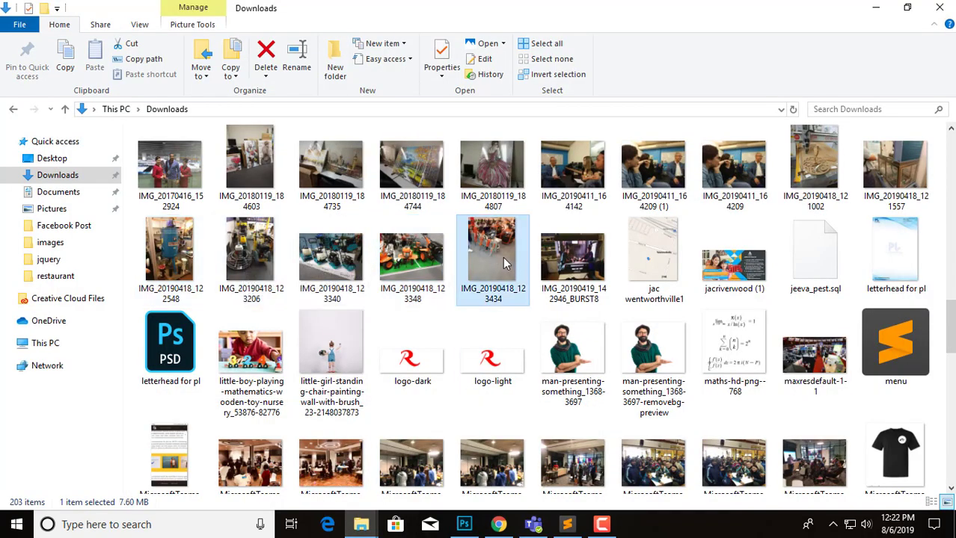
drag(498, 255, 286, 297)
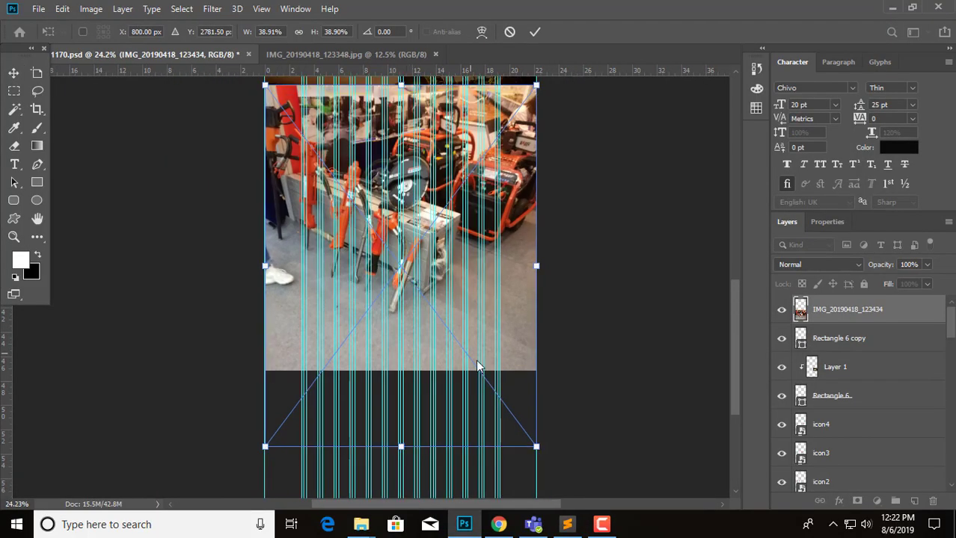
Scale the placed tools photo down and position it over the lower red rectangle.
drag(539, 452, 386, 213)
scroll(397, 246, up, 3)
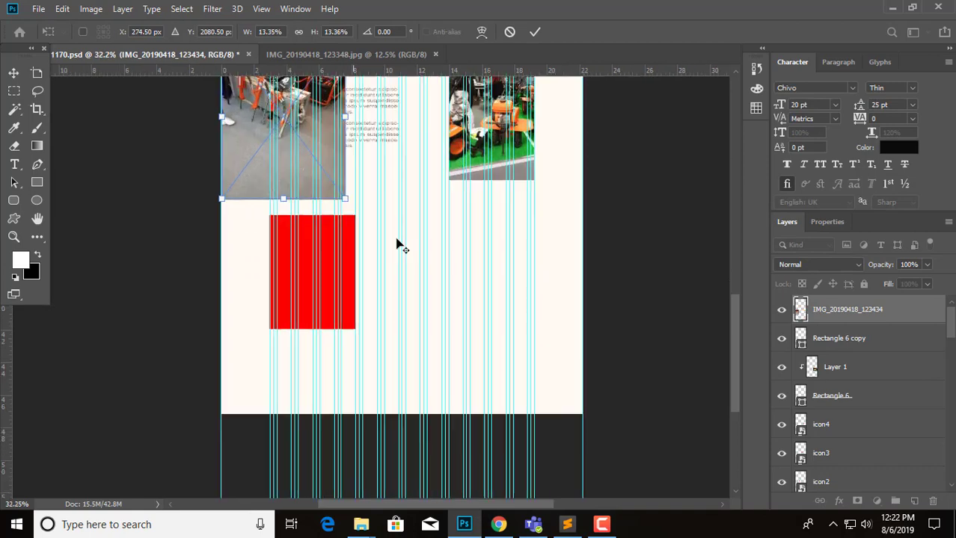
drag(281, 177, 337, 397)
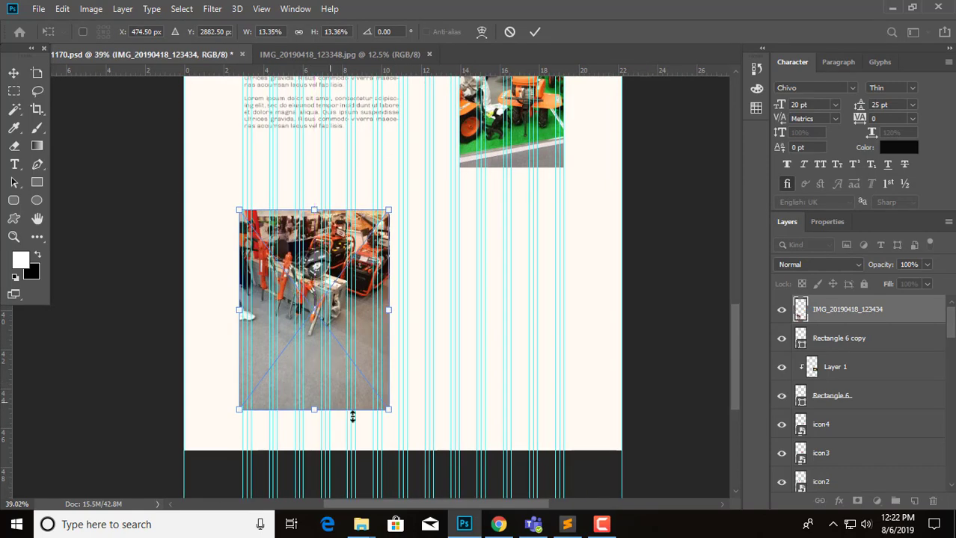
drag(390, 411, 361, 372)
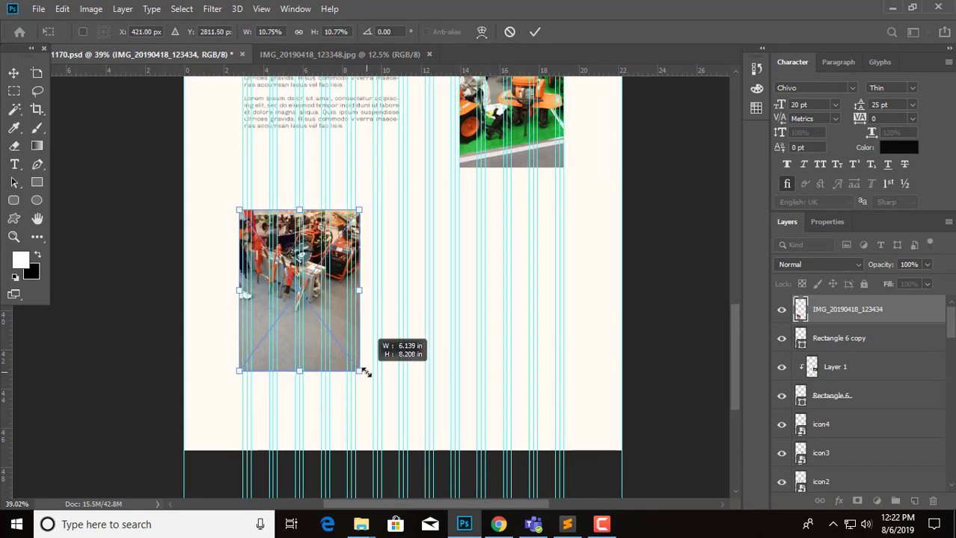
key(Return)
Clip the photo into the Rectangle 6 copy frame and adjust its position.
alt+click(890, 323)
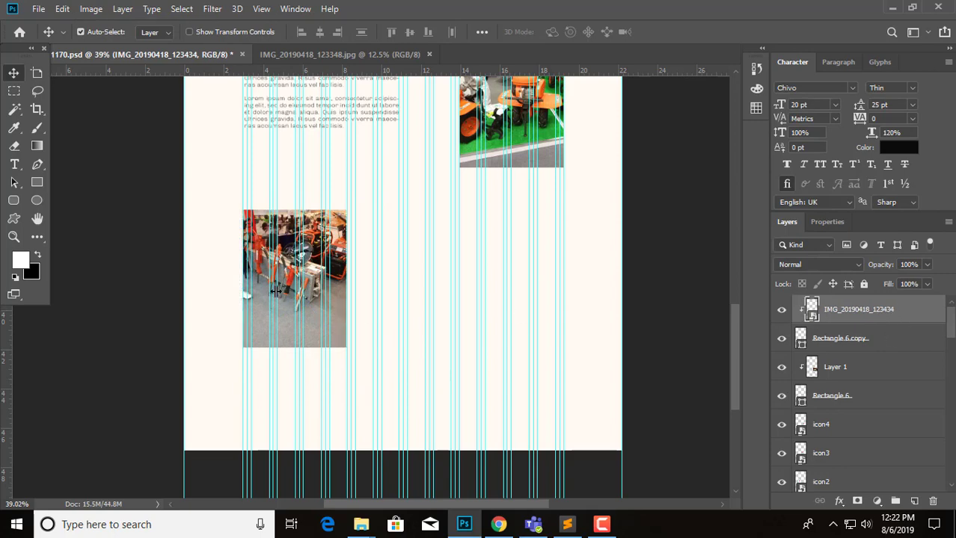
drag(344, 303, 337, 297)
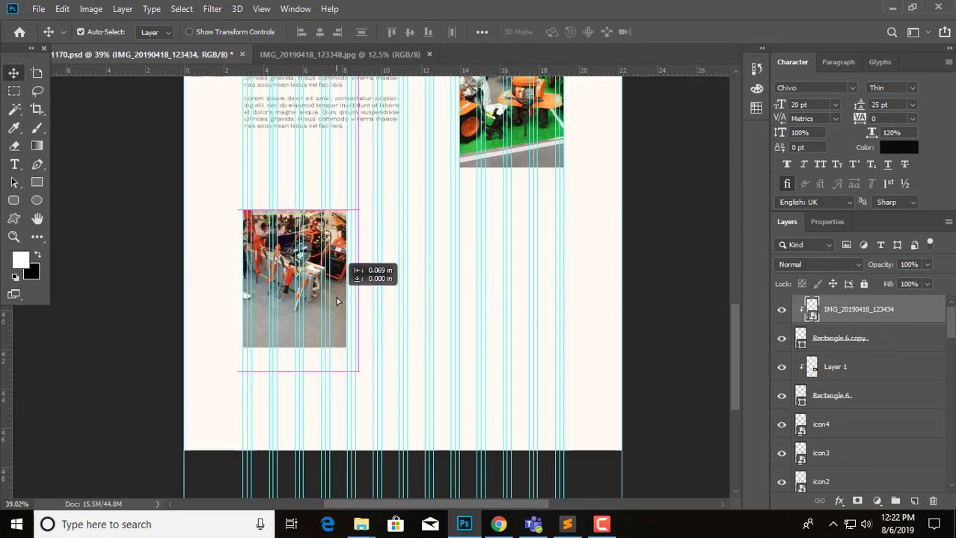
scroll(320, 292, up, 1)
scroll(320, 292, up, 1)
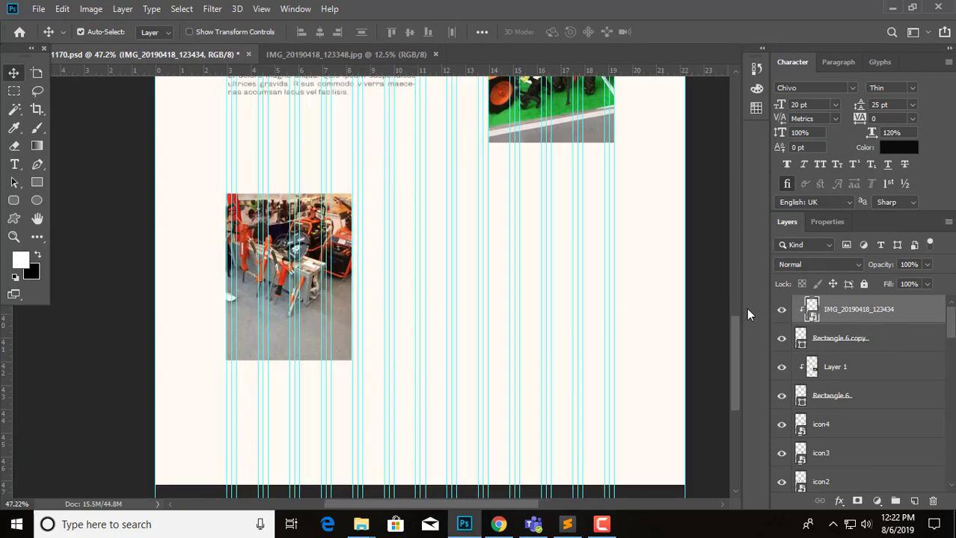
scroll(793, 381, down, 3)
scroll(789, 380, down, 1)
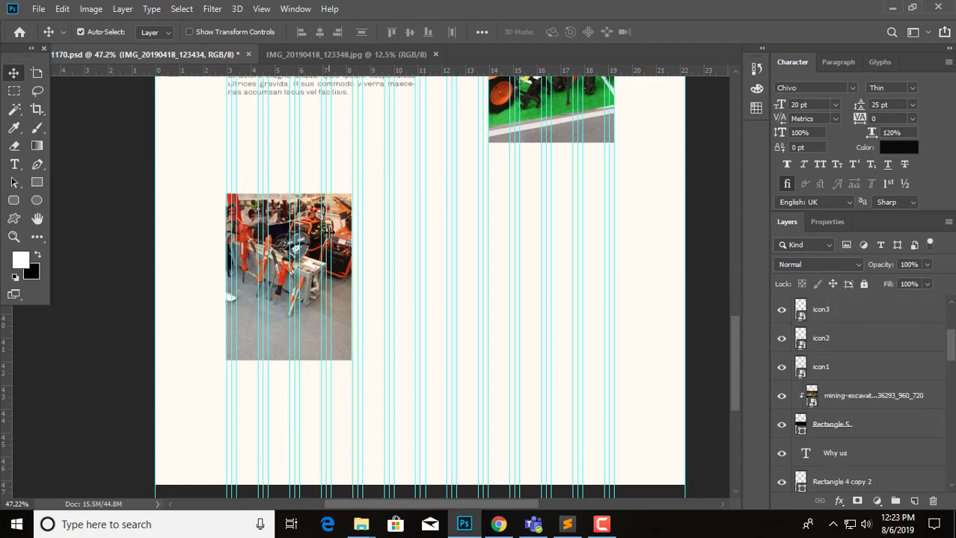
scroll(246, 224, up, 2)
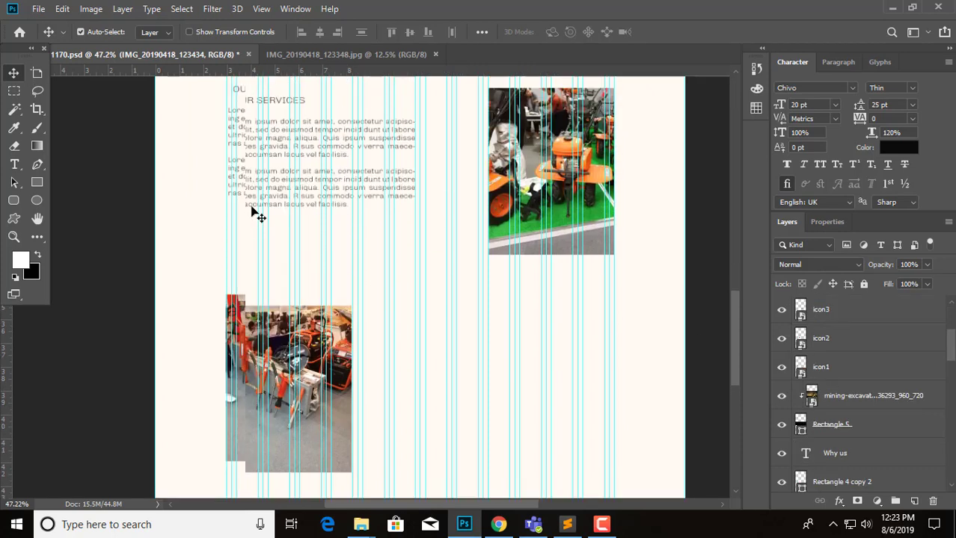
scroll(284, 190, up, 2)
Place a copy of the OUR SERVICES heading beside the lower-left photo.
click(311, 186)
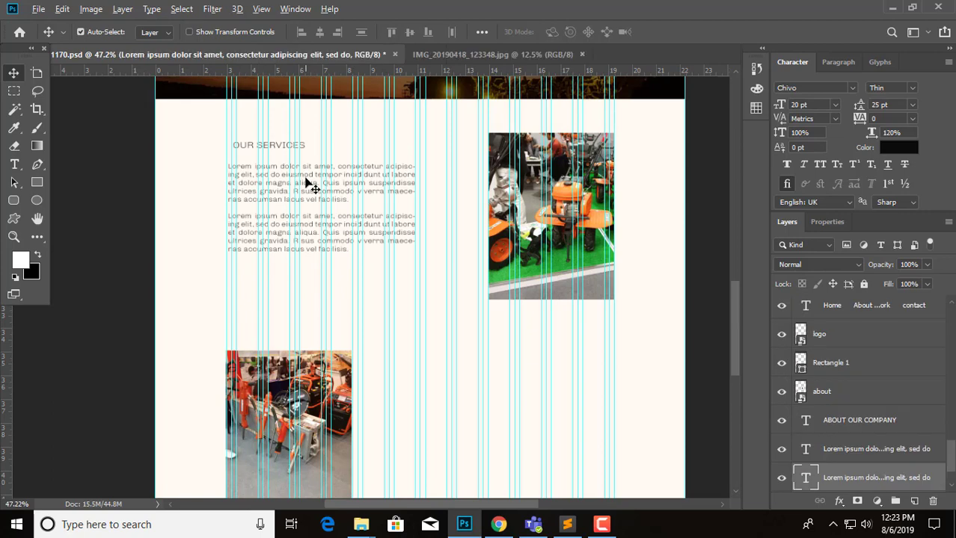
click(290, 148)
scroll(851, 411, down, 1)
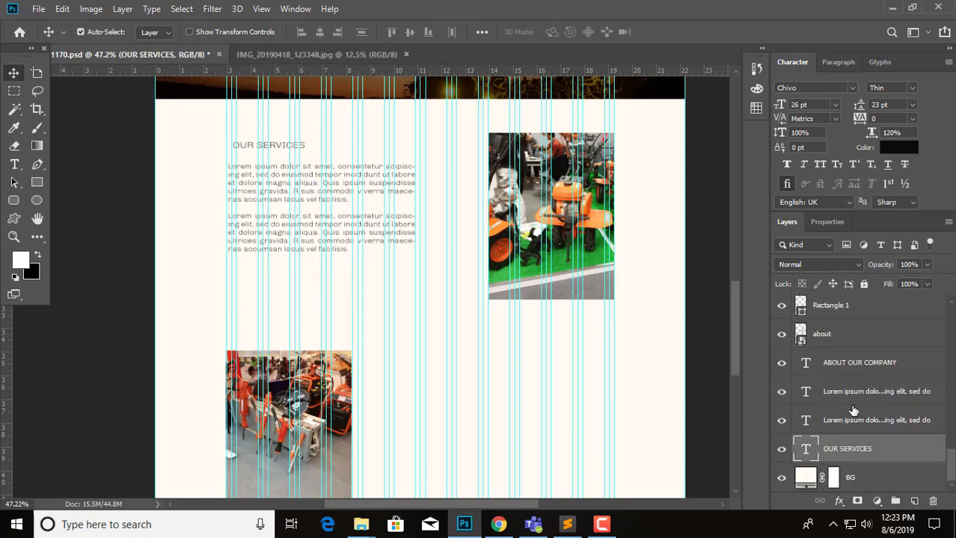
scroll(868, 430, up, 2)
scroll(866, 422, down, 1)
scroll(864, 416, down, 1)
mouse_move(286, 153)
mouse_down()
mouse_move(509, 372)
mouse_move(477, 397)
mouse_up()
Copy the two lorem ipsum paragraphs beneath the heading copy.
scroll(486, 380, down, 2)
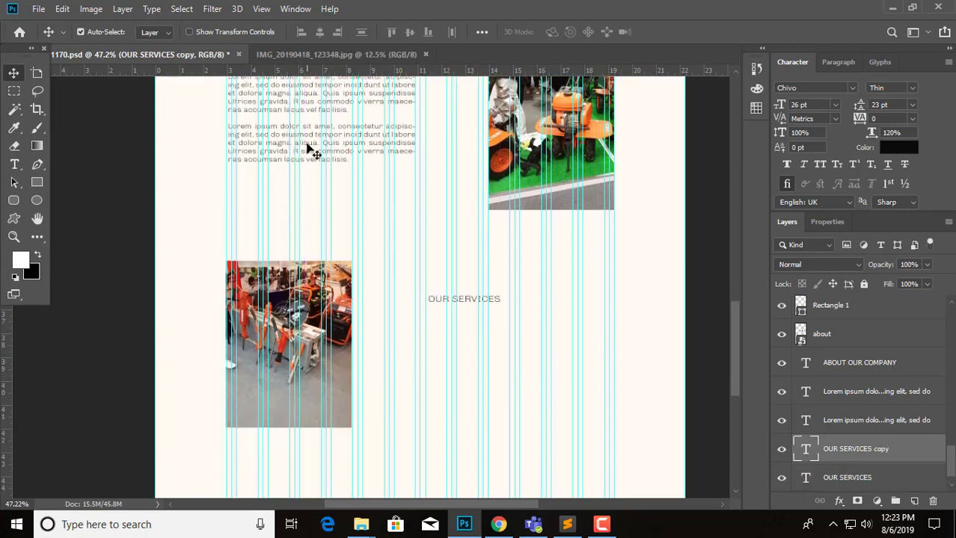
drag(310, 151, 506, 386)
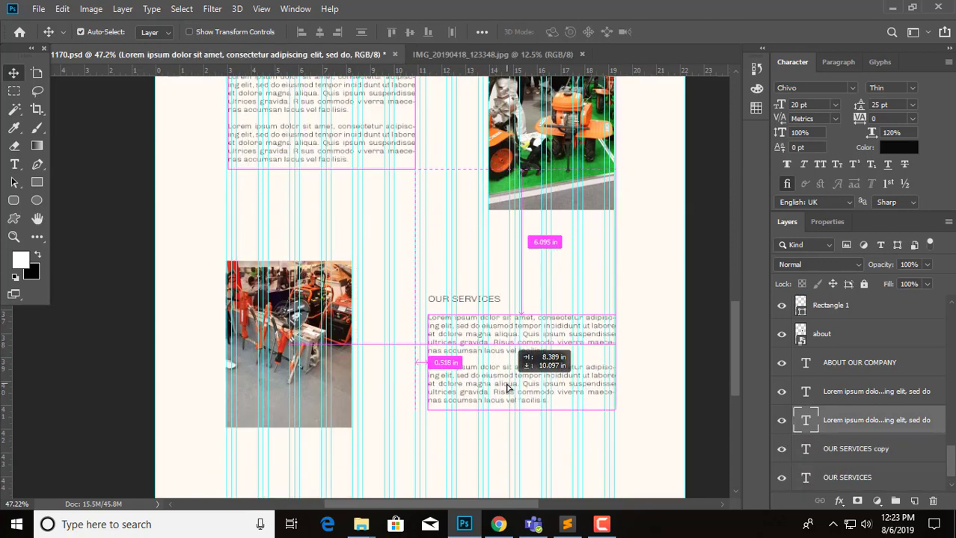
drag(506, 387, 504, 386)
click(651, 374)
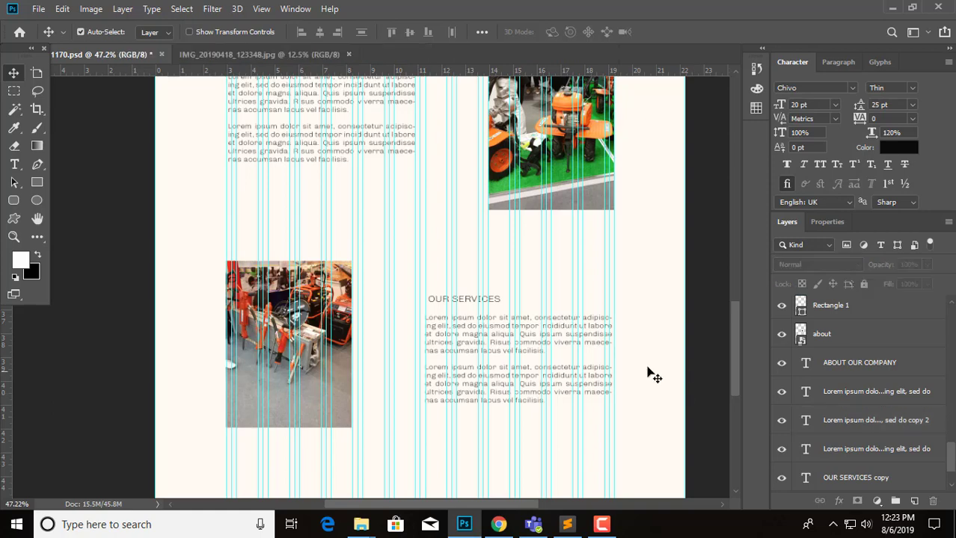
click(477, 299)
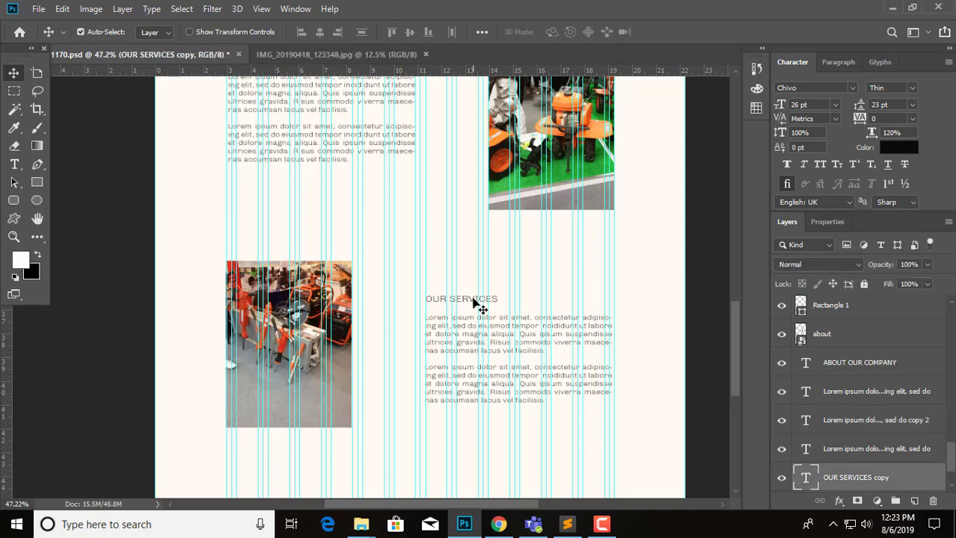
Edit the lower heading copy to read OUR, then go to Chrome's Google search.
double_click(472, 302)
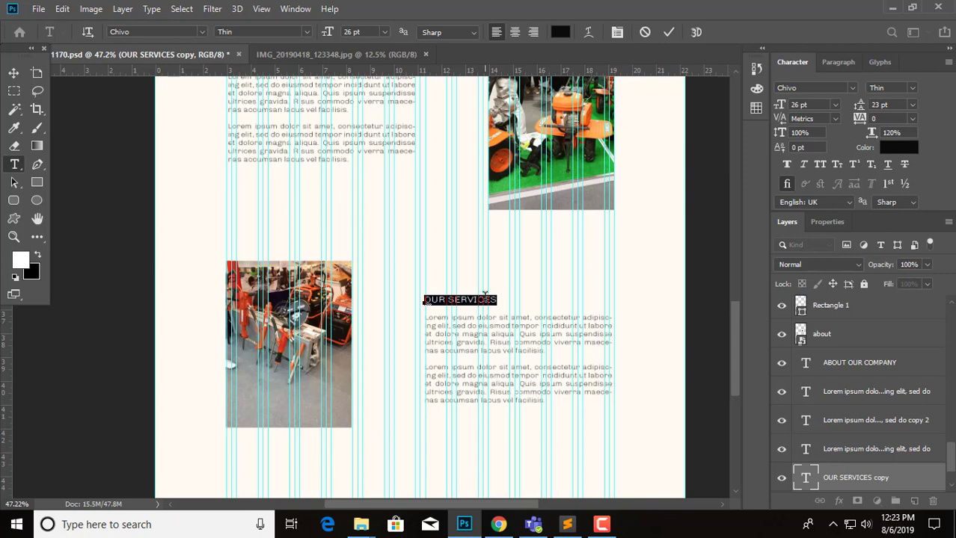
click(485, 297)
text(OUR)
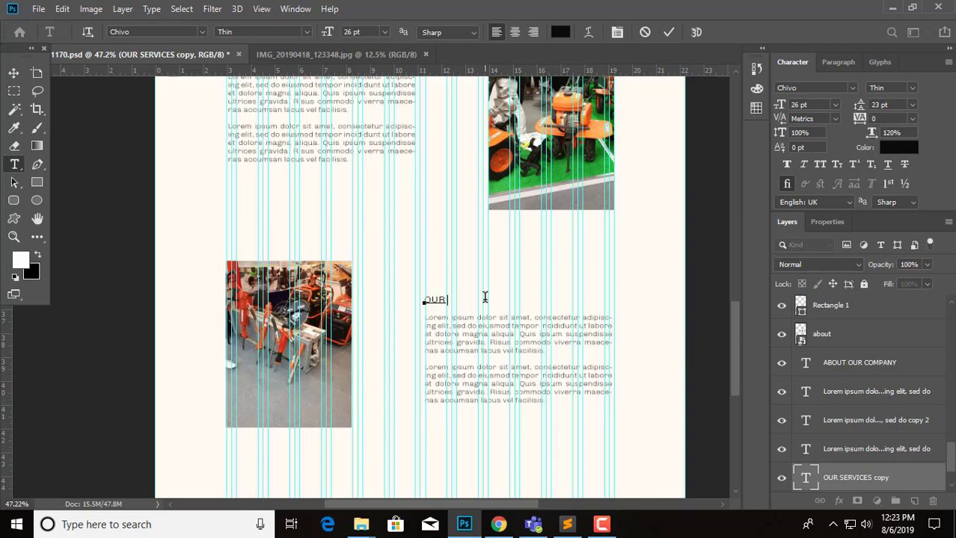
click(498, 525)
drag(281, 83, 101, 85)
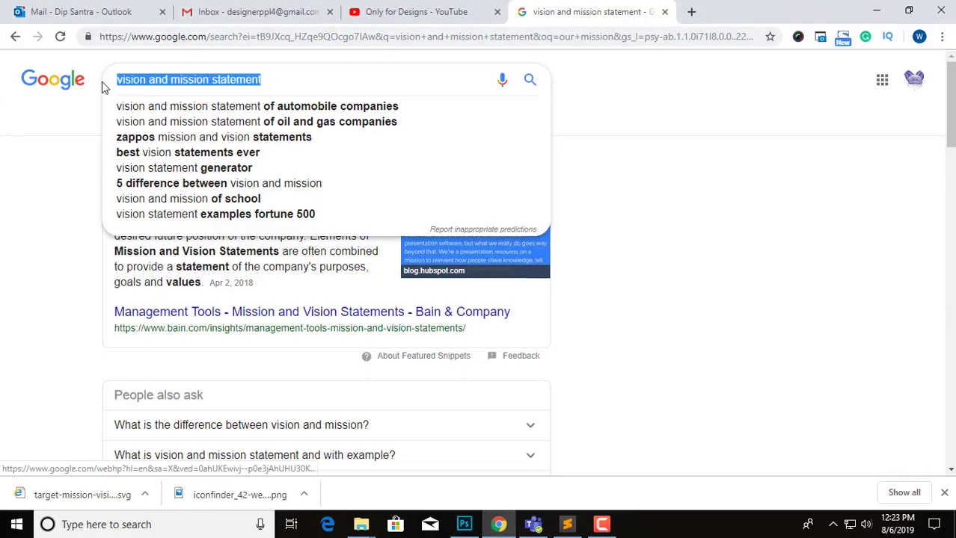
Pick the Google suggestion 'our machine' for 'our machin', copy it, and clear the search box.
text(our )
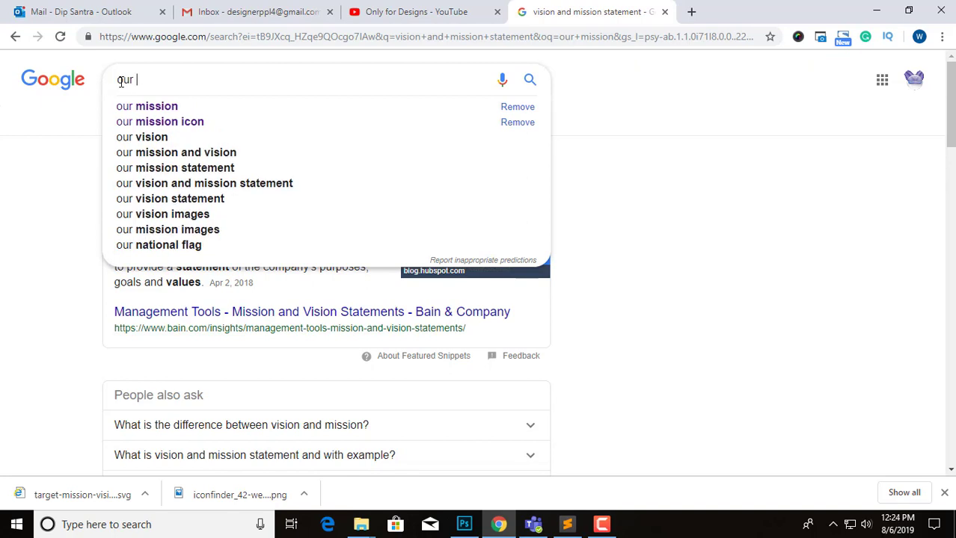
text(ma)
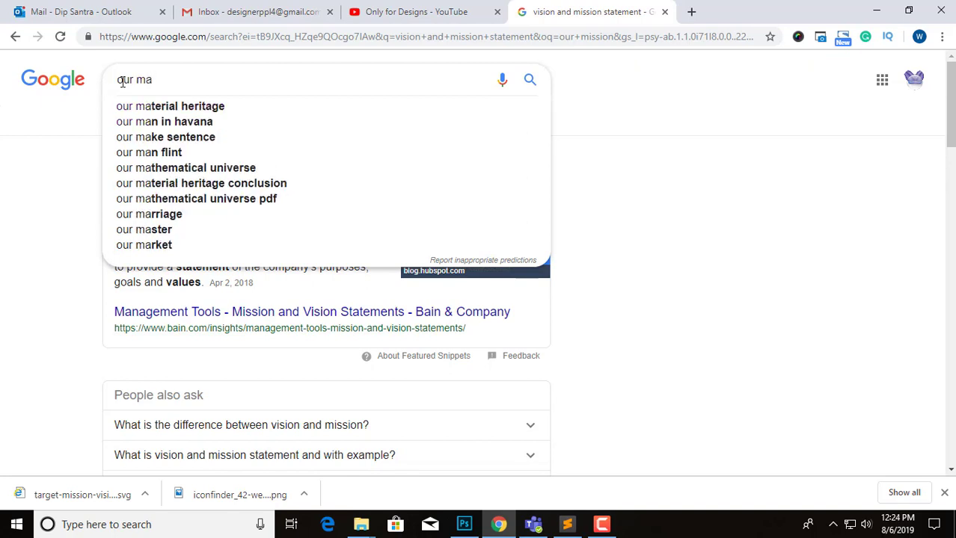
text(chin)
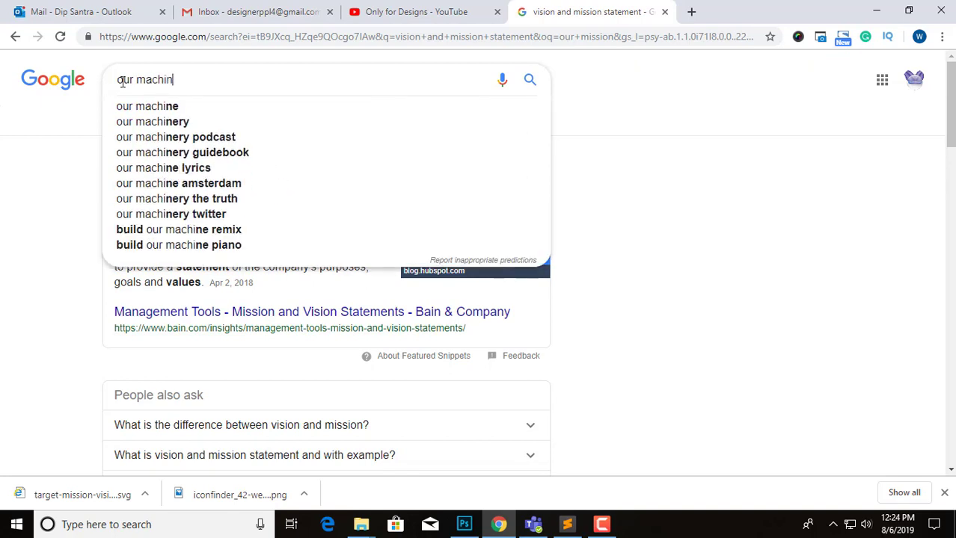
key(Down)
key(ctrl+a)
key(BackSpace)
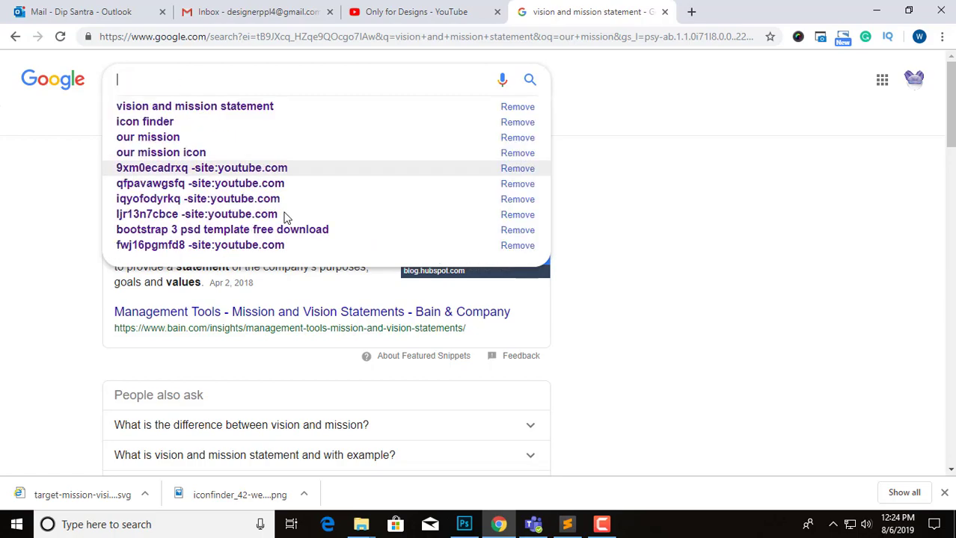
Paste 'our machine' into the lower heading text layer and commit it.
click(464, 525)
key(ctrl+v)
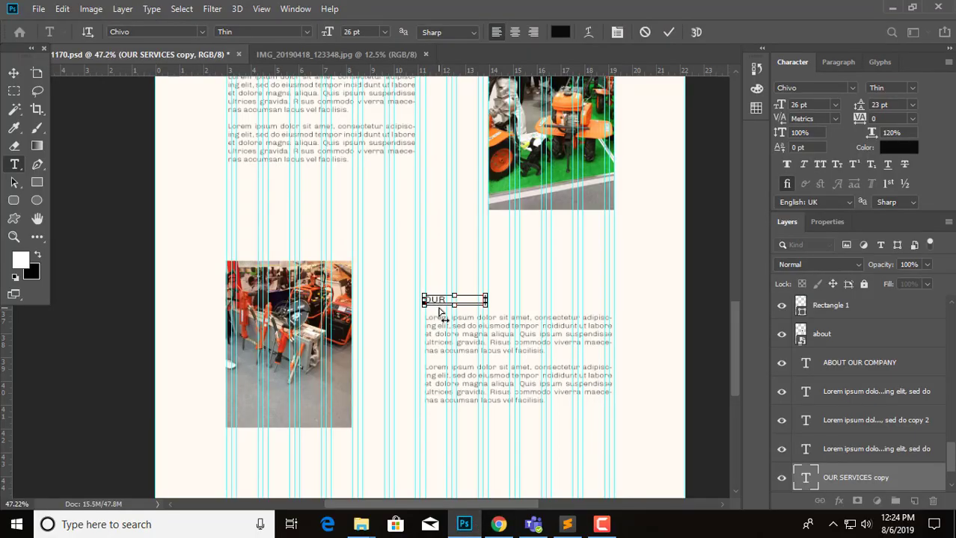
key(ctrl+a)
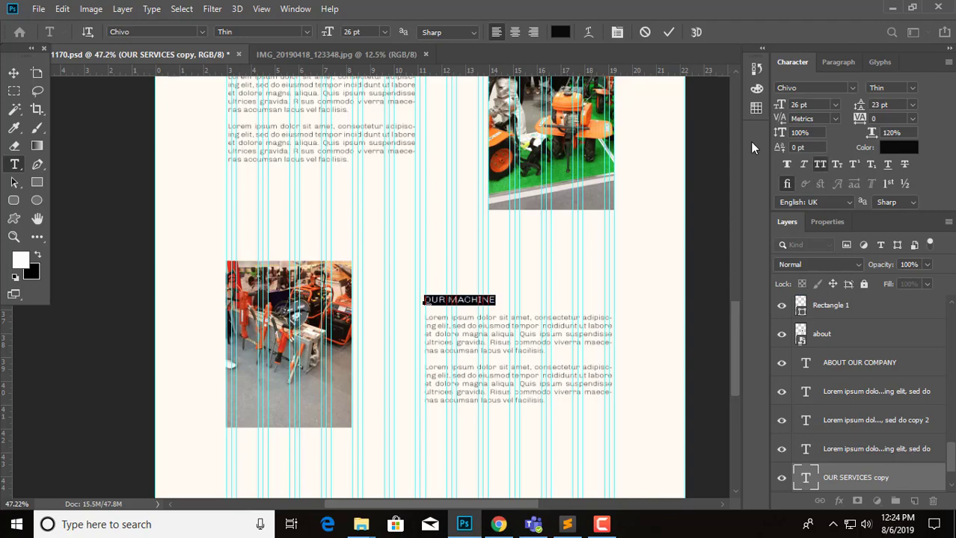
click(670, 33)
key(v)
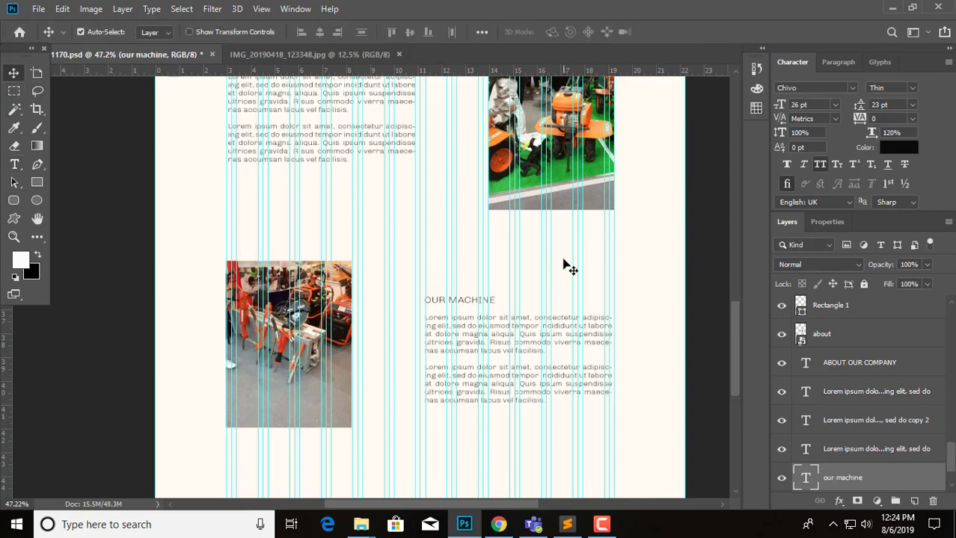
scroll(538, 277, down, 3)
scroll(486, 283, up, 4)
scroll(468, 269, down, 2)
scroll(471, 256, up, 3)
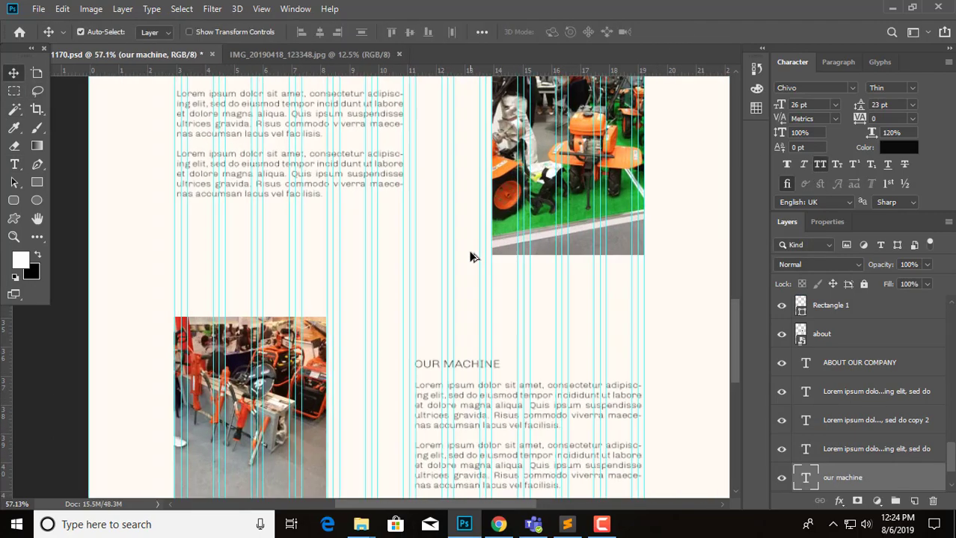
scroll(475, 266, down, 3)
scroll(475, 273, down, 2)
With the BG layer selected, drag the Crop tool's bottom edge down to lengthen the page.
click(438, 318)
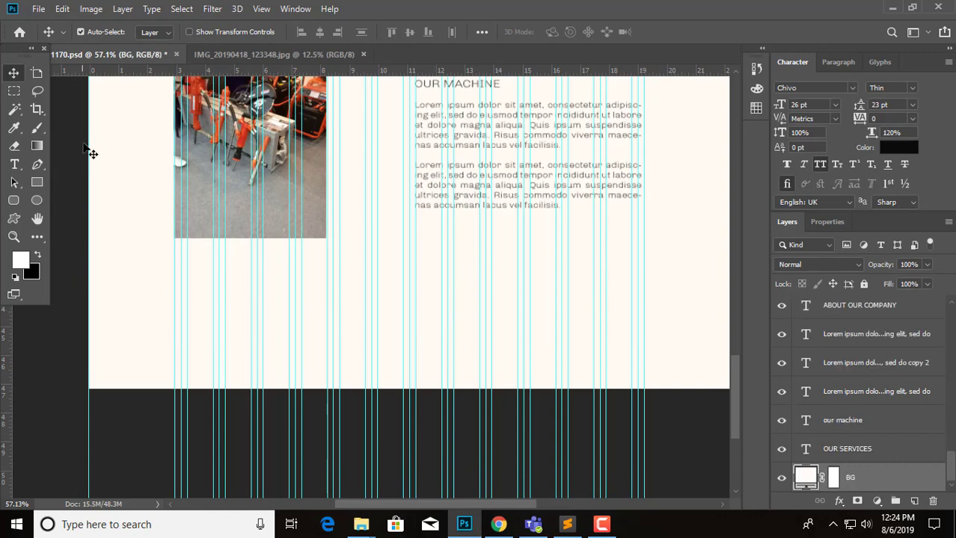
click(46, 107)
drag(409, 389, 383, 473)
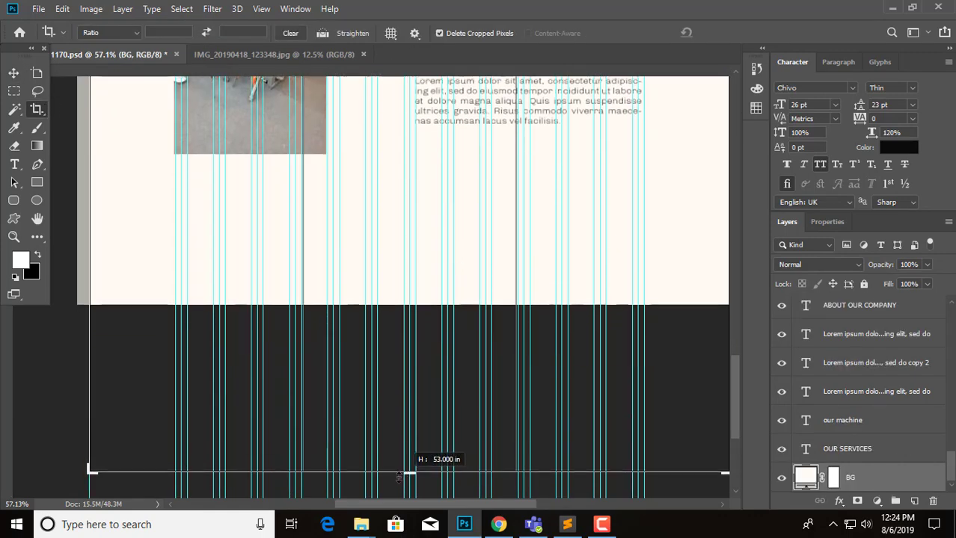
scroll(461, 239, down, 2)
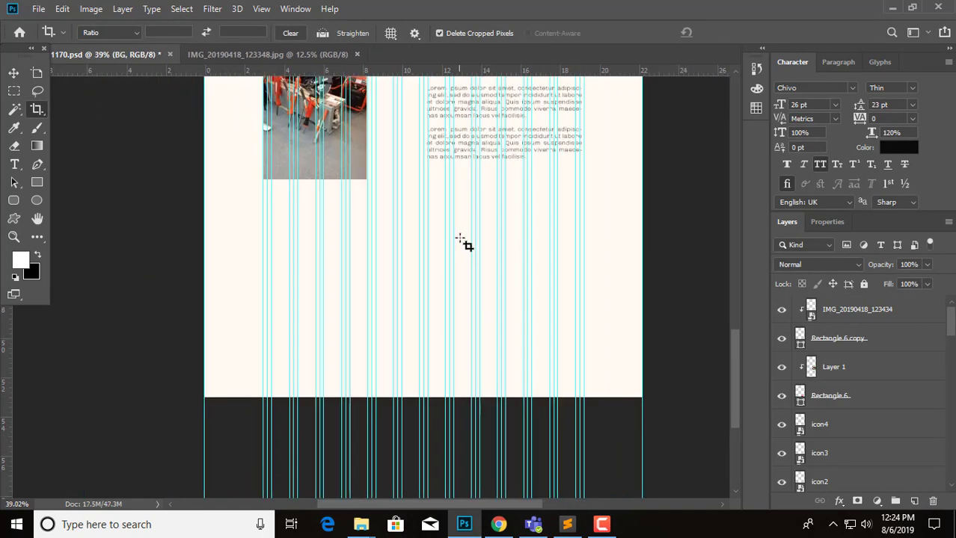
scroll(461, 239, up, 4)
scroll(458, 191, up, 3)
scroll(461, 192, up, 5)
scroll(460, 191, up, 1)
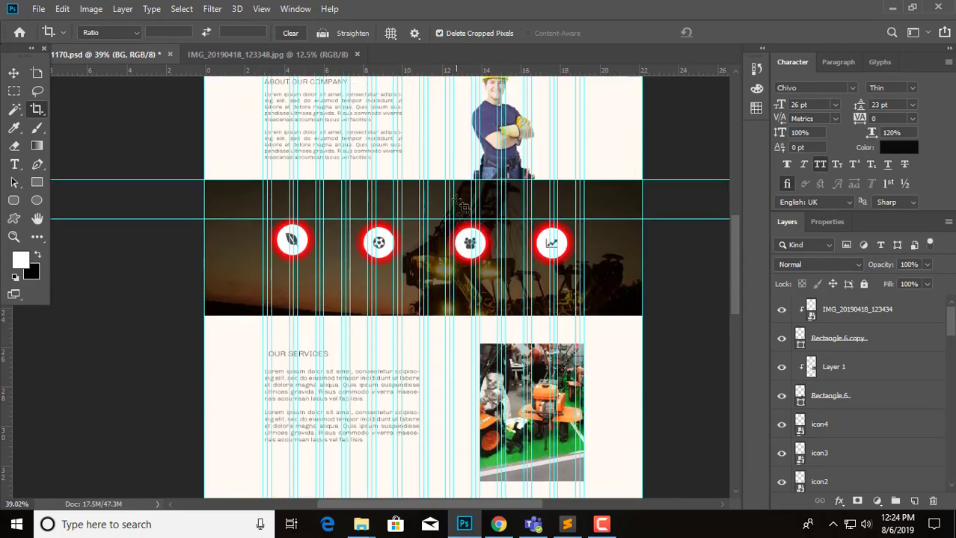
scroll(166, 120, up, 2)
key(v)
scroll(448, 220, down, 3)
scroll(452, 220, down, 5)
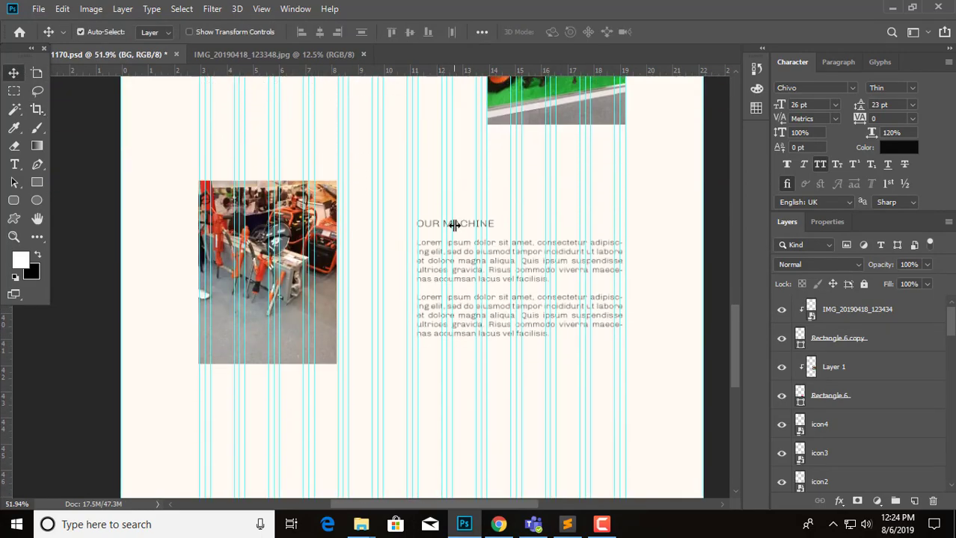
scroll(453, 212, down, 2)
scroll(440, 234, down, 2)
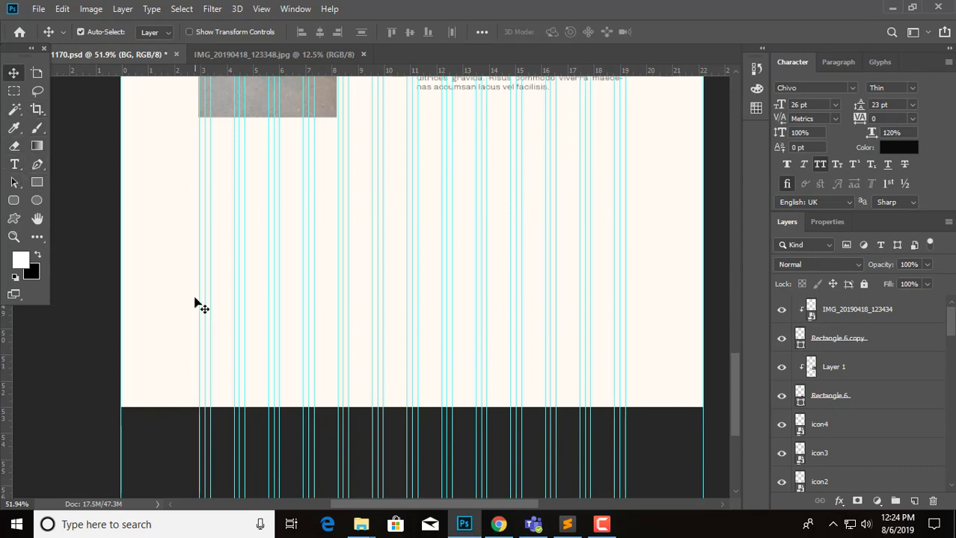
Crop again, pulling the bottom edge lower, and apply the canvas extension.
click(35, 110)
drag(411, 356, 412, 408)
key(Return)
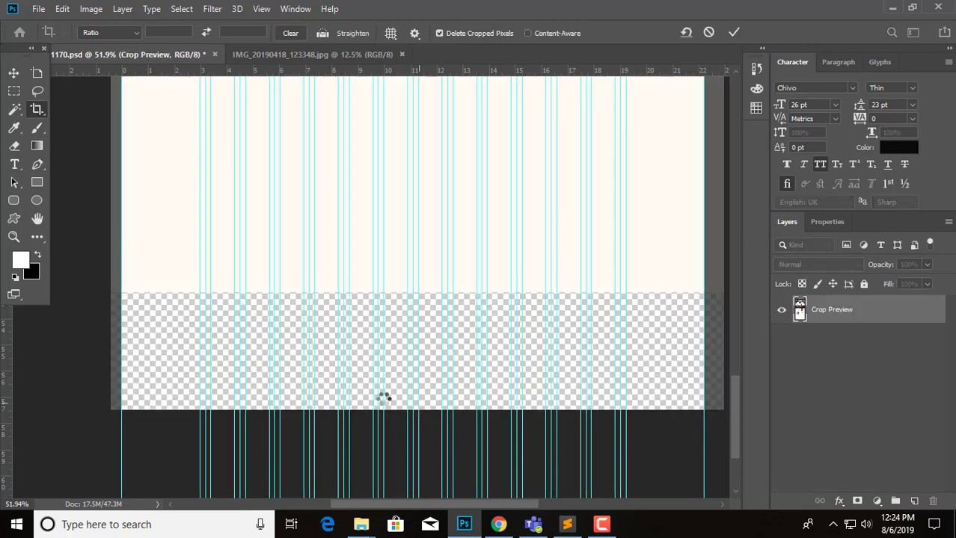
click(13, 73)
scroll(390, 293, up, 5)
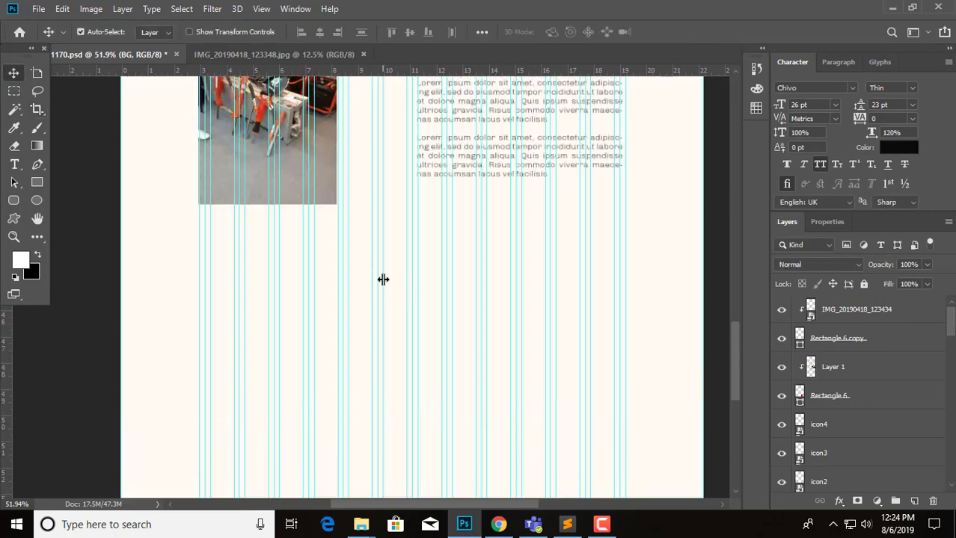
scroll(384, 277, down, 2)
Drag the gallery image from buildline > images into Photoshop below the OUR MACHINE section.
click(330, 475)
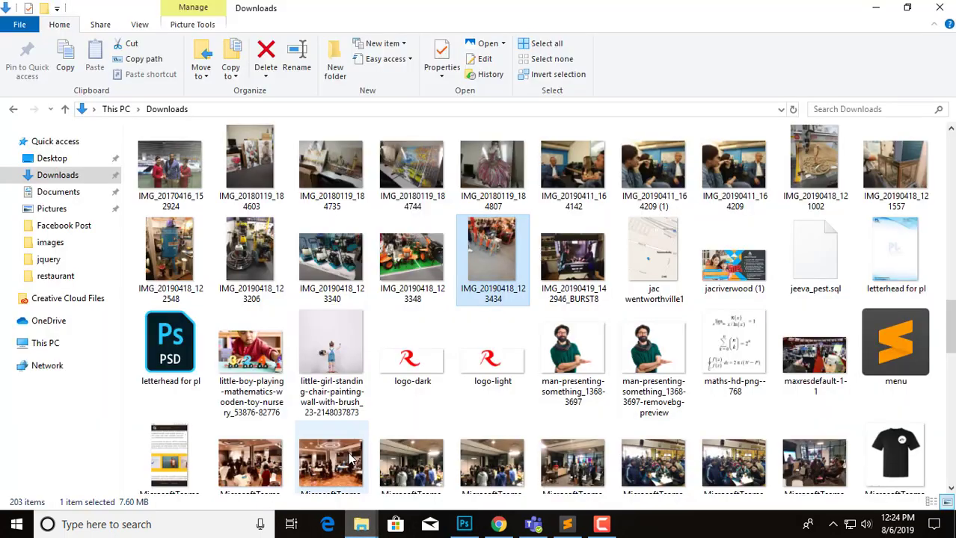
click(12, 109)
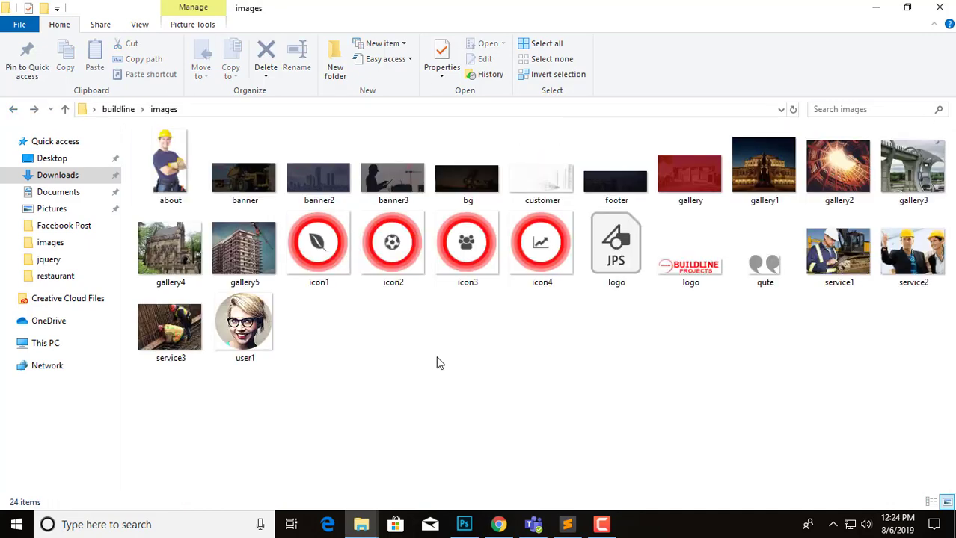
mouse_move(688, 173)
mouse_down()
mouse_move(364, 330)
mouse_move(348, 297)
mouse_up()
drag(526, 289, 521, 337)
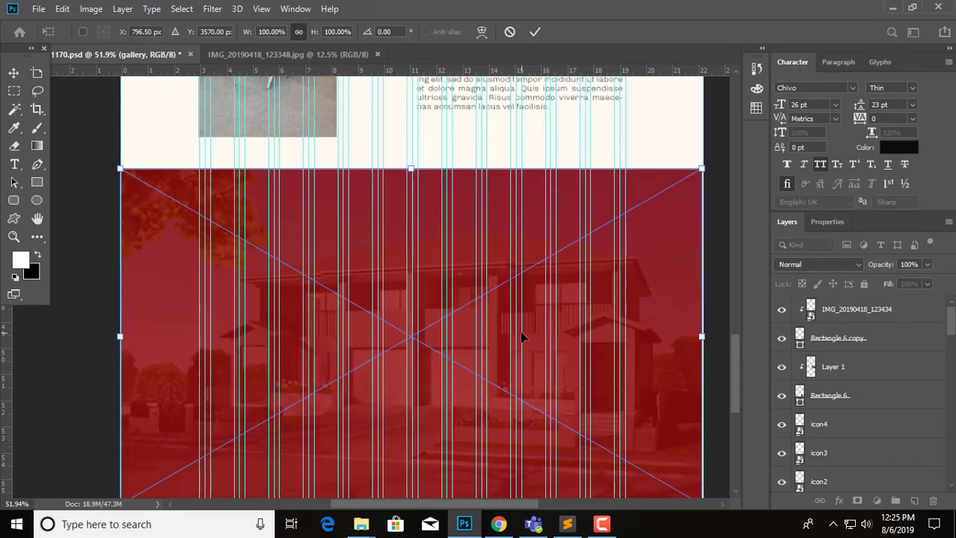
Commit the placed red gallery image as a full-width band below OUR MACHINE.
scroll(521, 336, down, 2)
scroll(516, 344, down, 1)
key(Return)
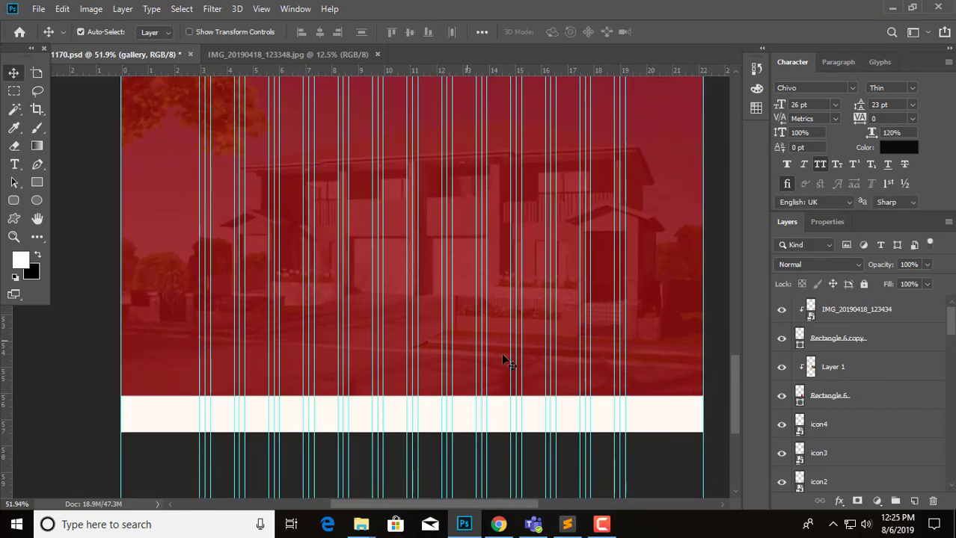
scroll(437, 299, up, 3)
scroll(448, 288, down, 1)
scroll(473, 299, up, 3)
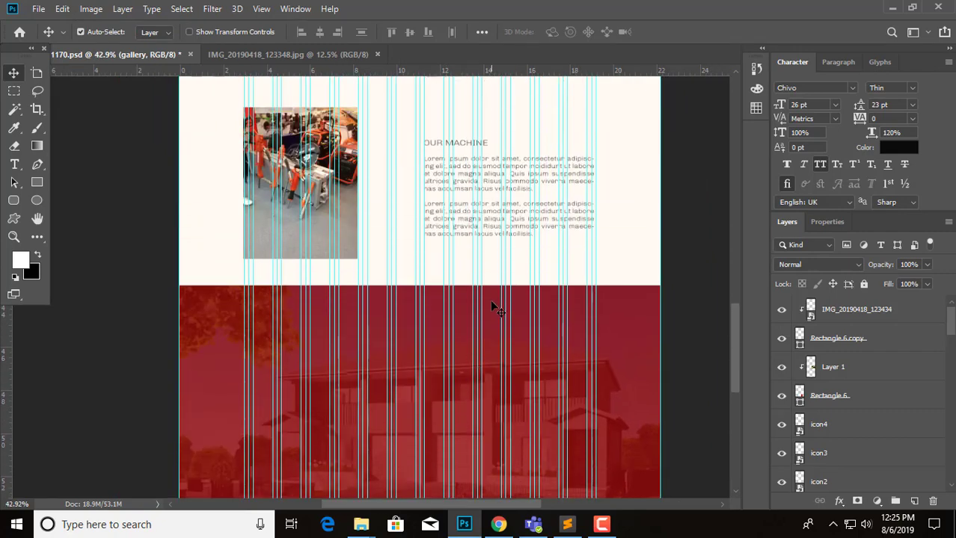
scroll(490, 305, up, 2)
scroll(487, 300, up, 2)
scroll(482, 295, down, 1)
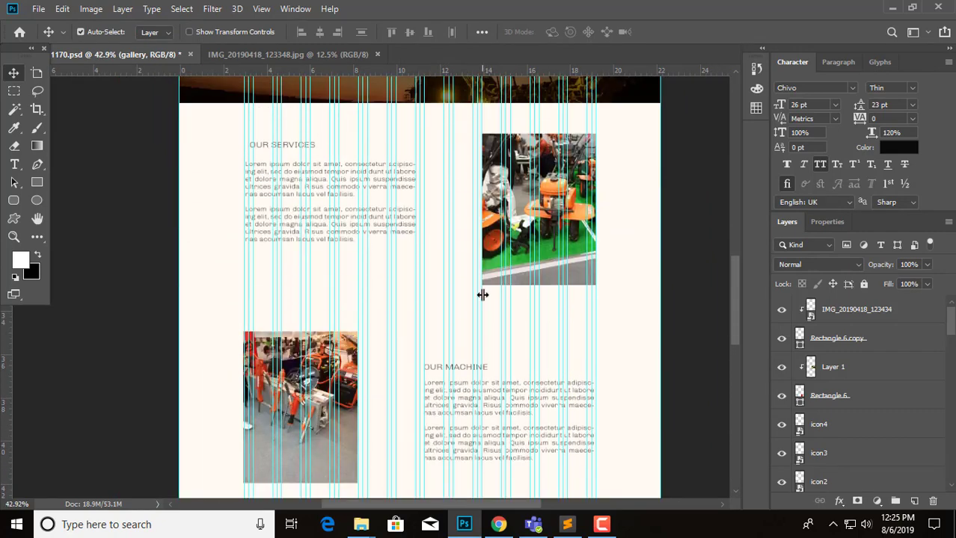
scroll(483, 293, down, 1)
scroll(482, 293, down, 2)
scroll(478, 285, down, 2)
scroll(362, 284, up, 1)
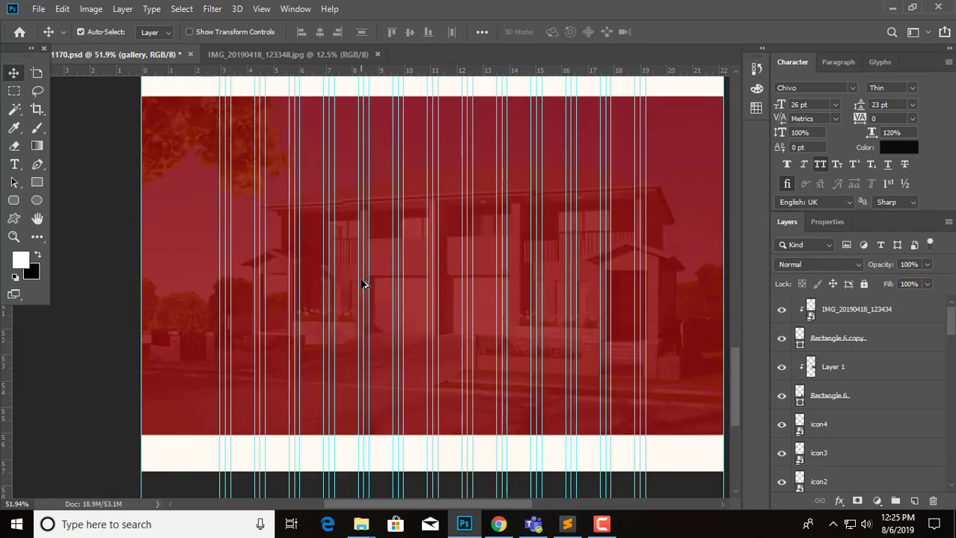
drag(561, 301, 516, 303)
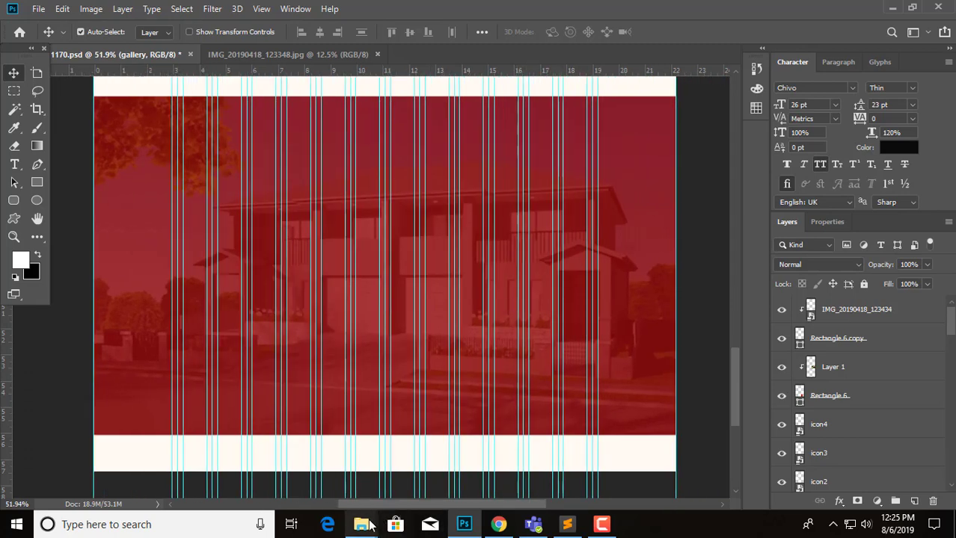
Select gallery4 in the images folder and drag it toward the Photoshop canvas.
click(352, 479)
click(178, 268)
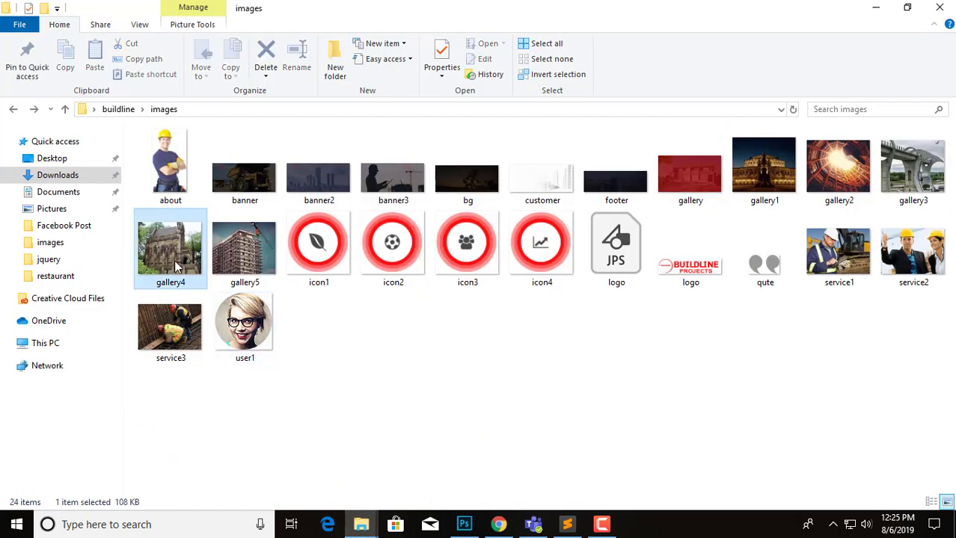
drag(177, 268, 451, 484)
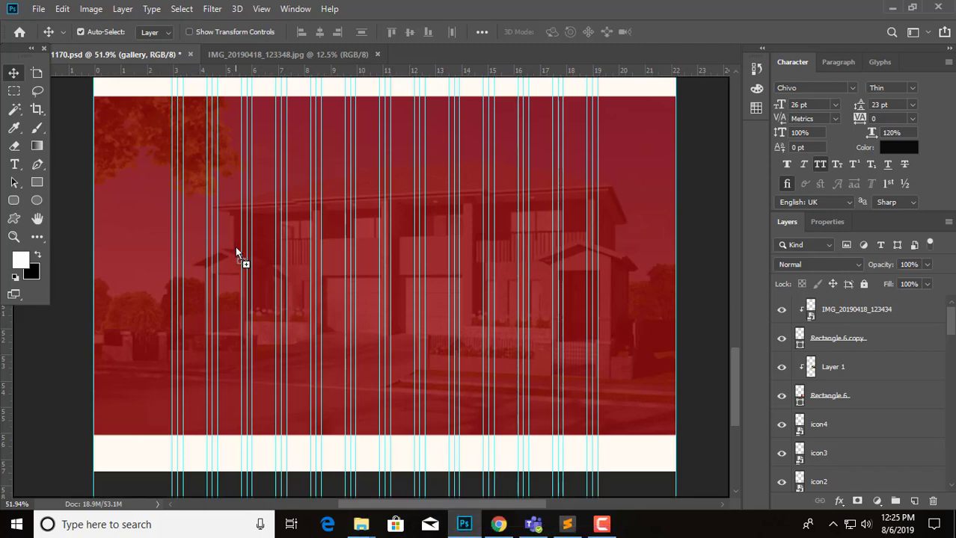
Place gallery4 top-left in the red section at about 140%, then duplicate it to the right.
drag(473, 533, 239, 255)
drag(404, 292, 245, 186)
drag(278, 214, 330, 219)
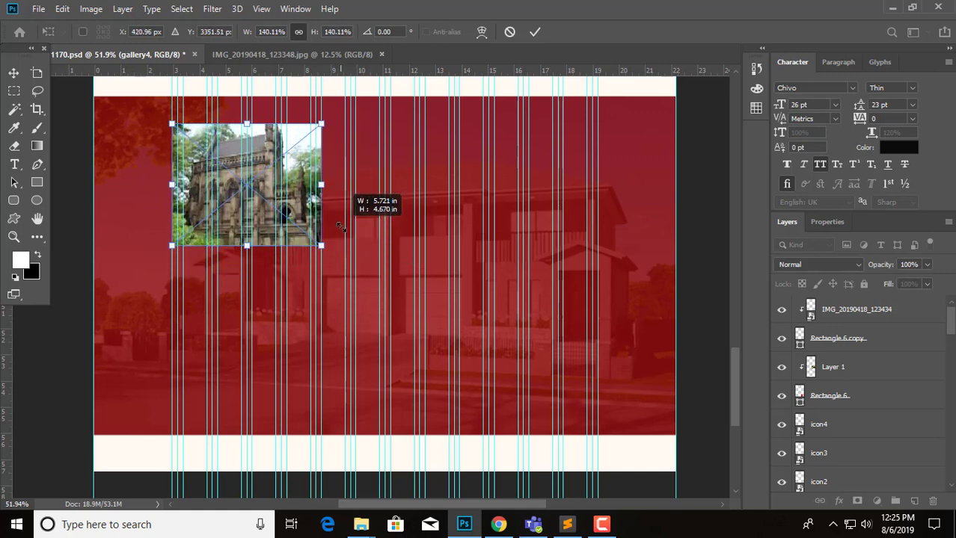
drag(330, 218, 325, 228)
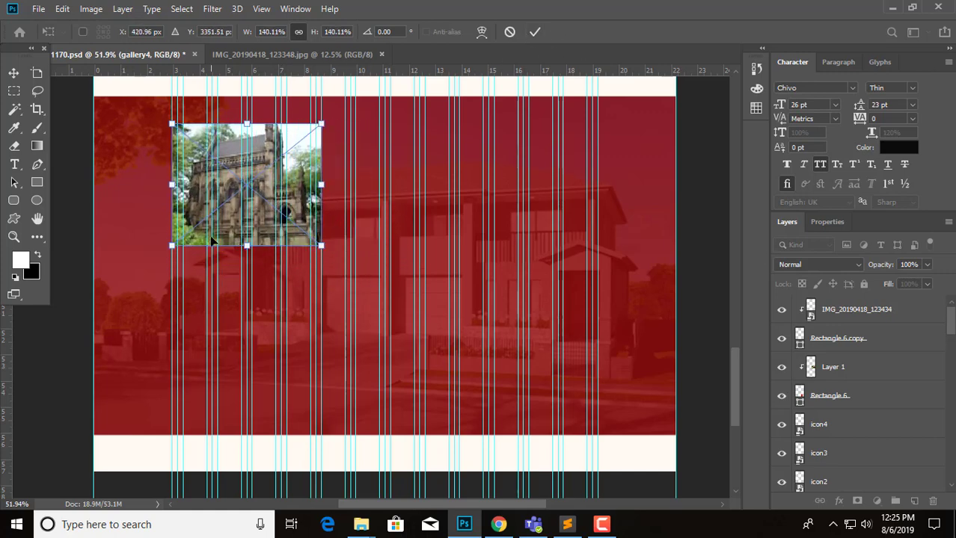
click(534, 31)
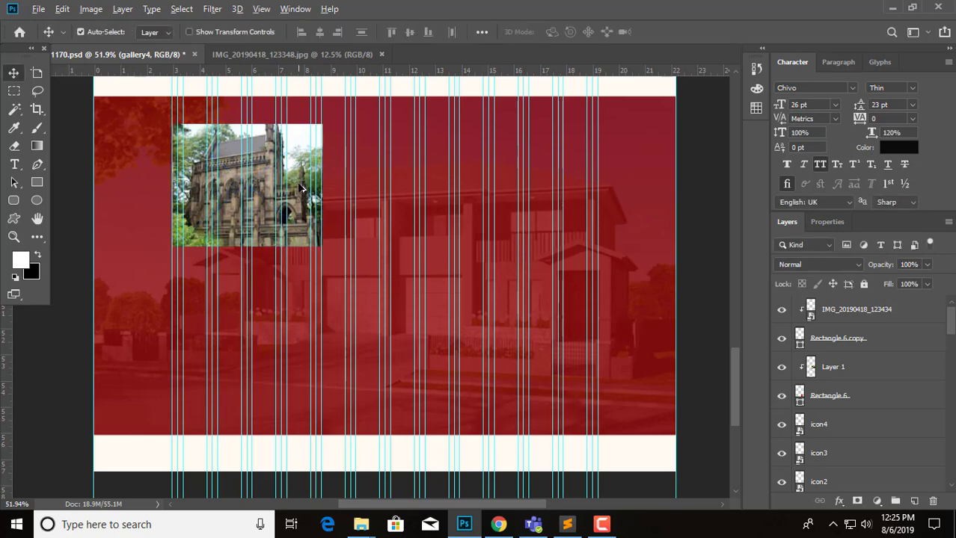
mouse_move(302, 187)
mouse_down()
mouse_move(466, 189)
mouse_move(457, 189)
mouse_up()
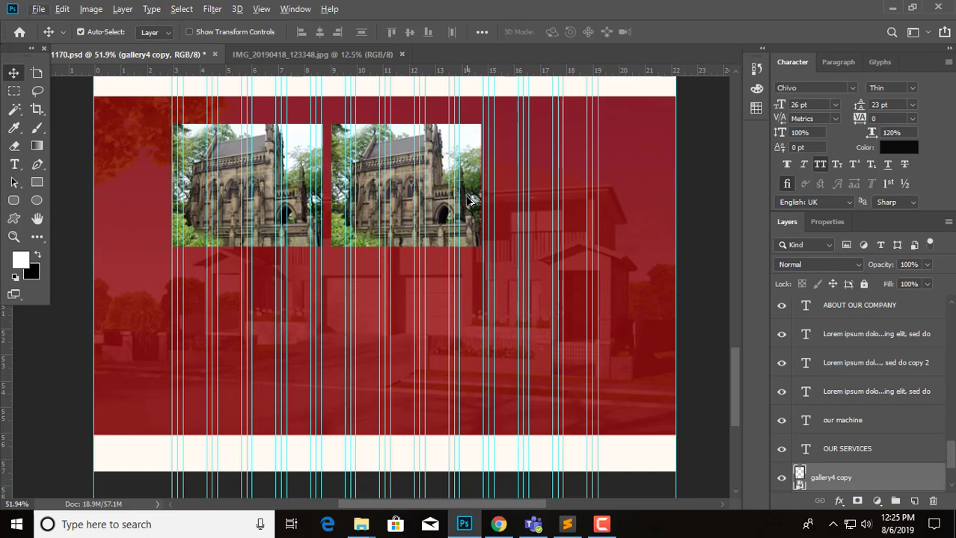
Scale both photos smaller, delete an extra duplicate, and set a third photo at the row's end.
scroll(866, 422, down, 3)
ctrl+click(856, 424)
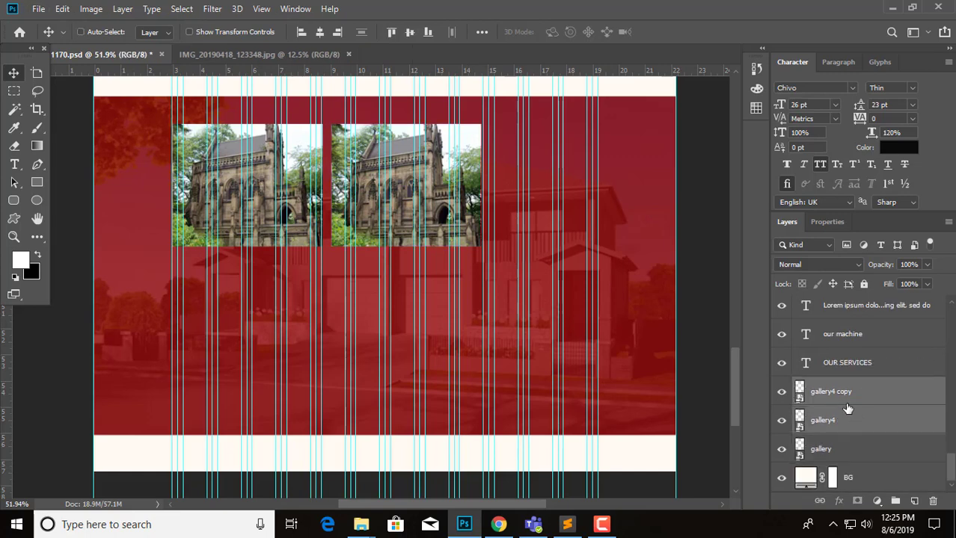
key(ctrl+t)
mouse_move(481, 247)
mouse_down()
mouse_move(445, 234)
mouse_move(567, 222)
mouse_up()
key(Return)
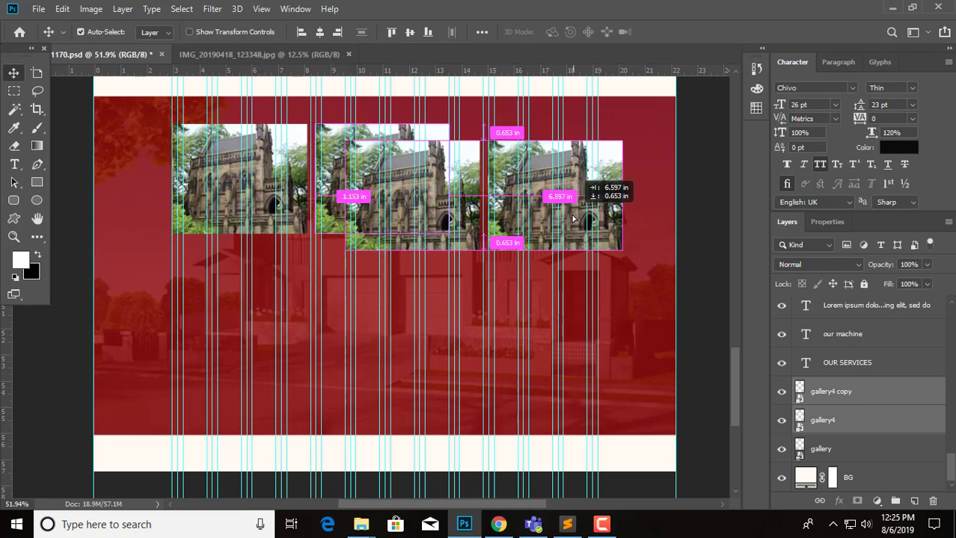
click(827, 401)
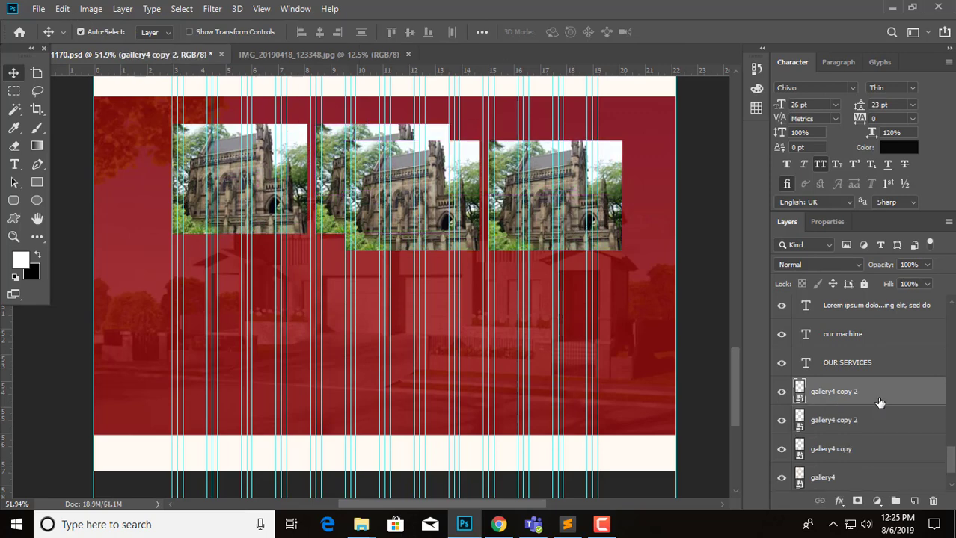
key(Delete)
mouse_move(471, 222)
mouse_down()
mouse_move(588, 202)
mouse_move(577, 212)
mouse_up()
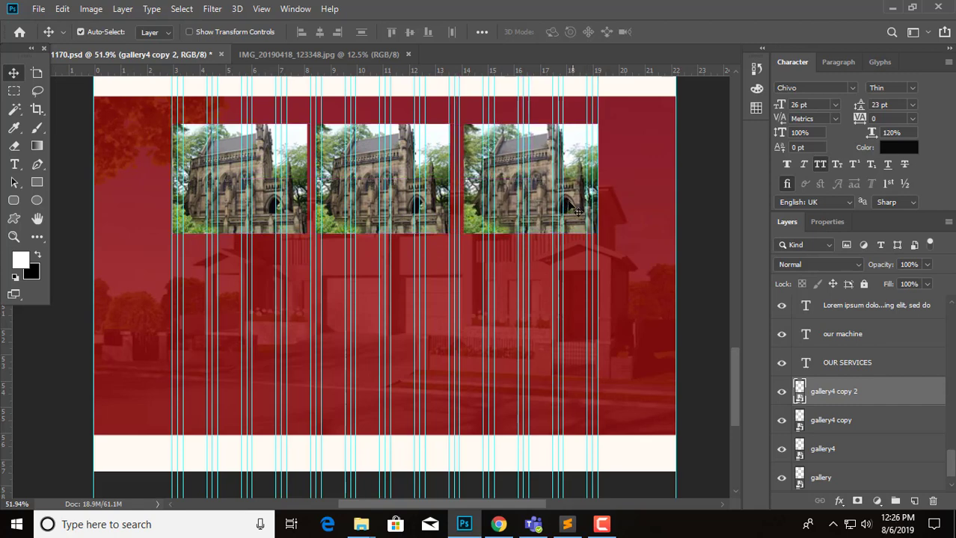
Even out the top row and duplicate all three photos into a second row beneath.
click(447, 227)
key(Right)
key(Right)
key(Right)
key(Right)
key(Right)
key(Right)
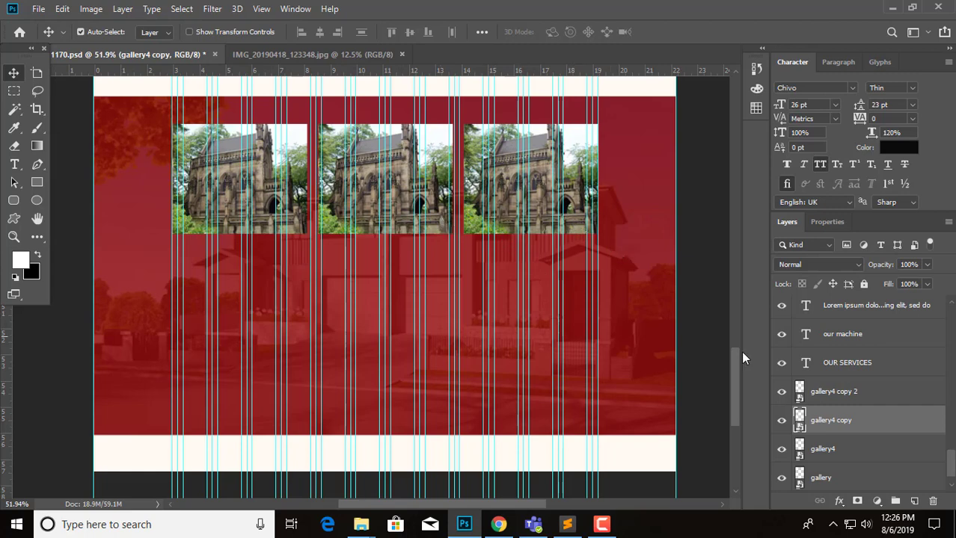
ctrl+click(846, 396)
ctrl+click(852, 451)
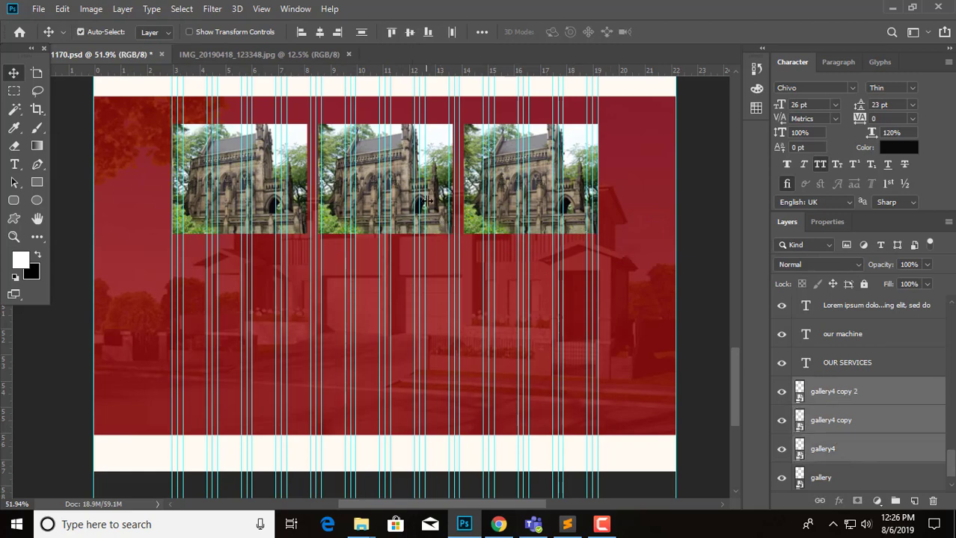
drag(475, 204, 473, 329)
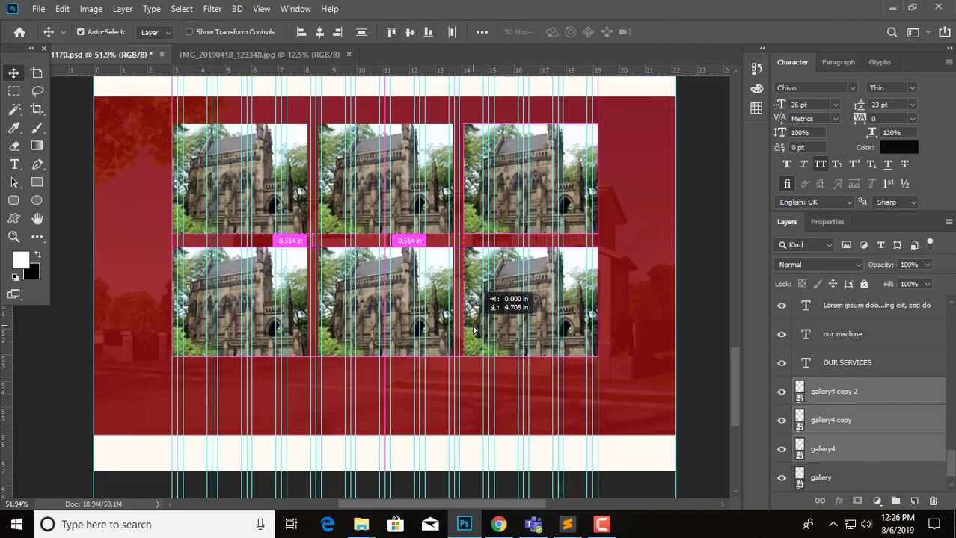
drag(472, 329, 475, 326)
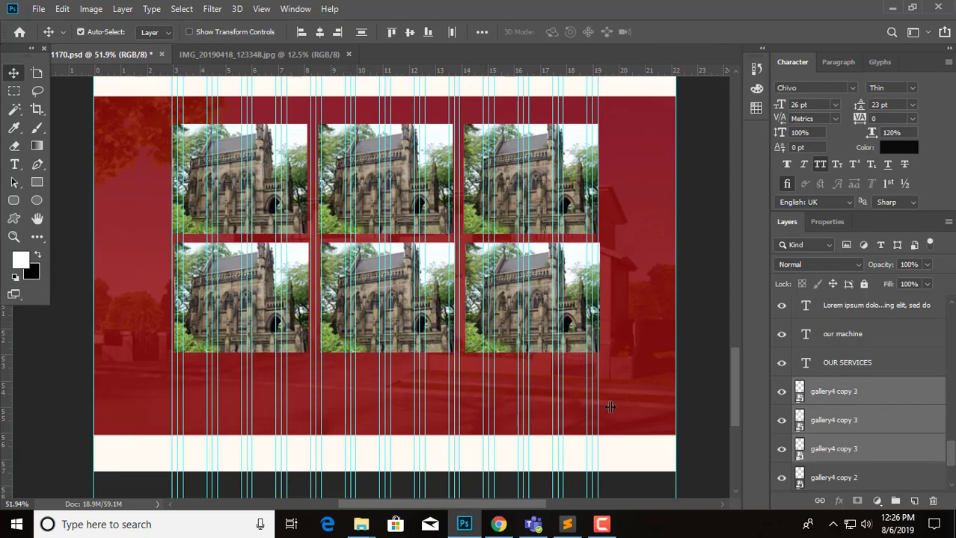
key(Left)
key(Left)
key(Left)
key(Left)
key(Left)
key(Left)
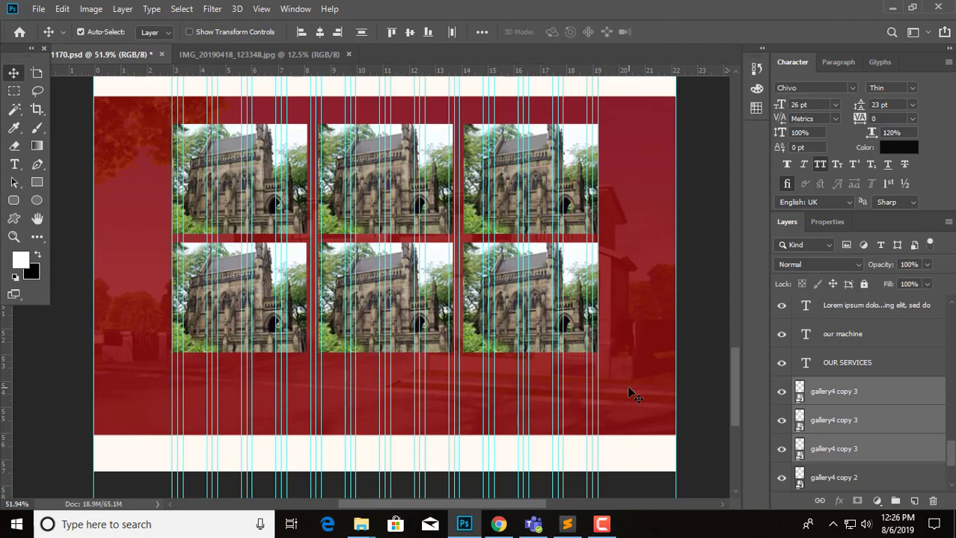
Select both rows of photos and move them down together.
scroll(895, 384, down, 2)
ctrl+click(876, 374)
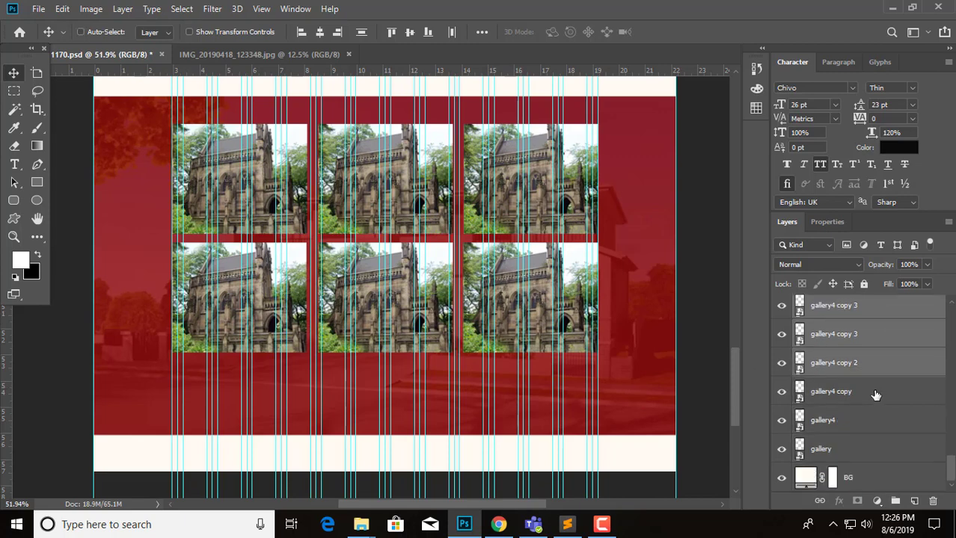
ctrl+click(873, 394)
ctrl+click(861, 423)
drag(352, 252, 353, 266)
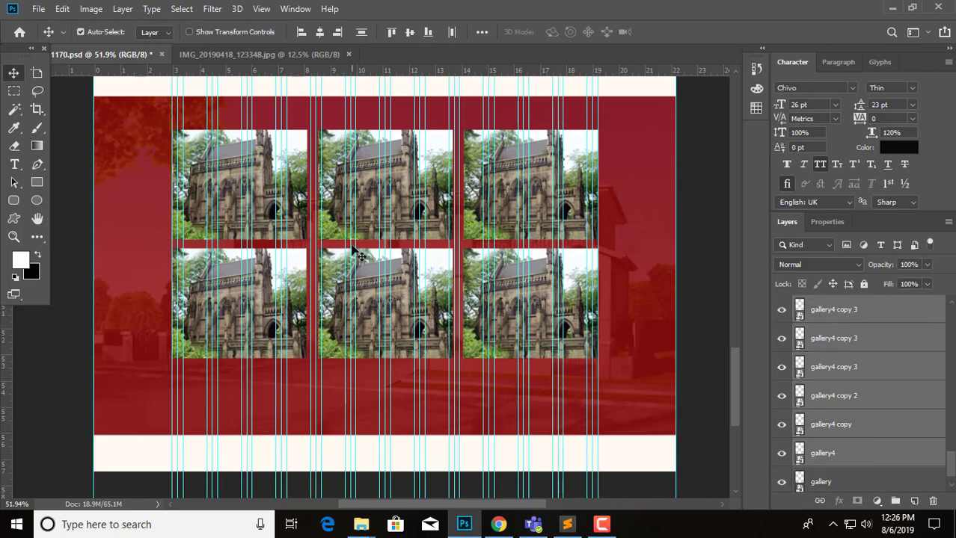
key(Down)
key(Down)
key(Down)
key(Down)
key(Down)
key(Down)
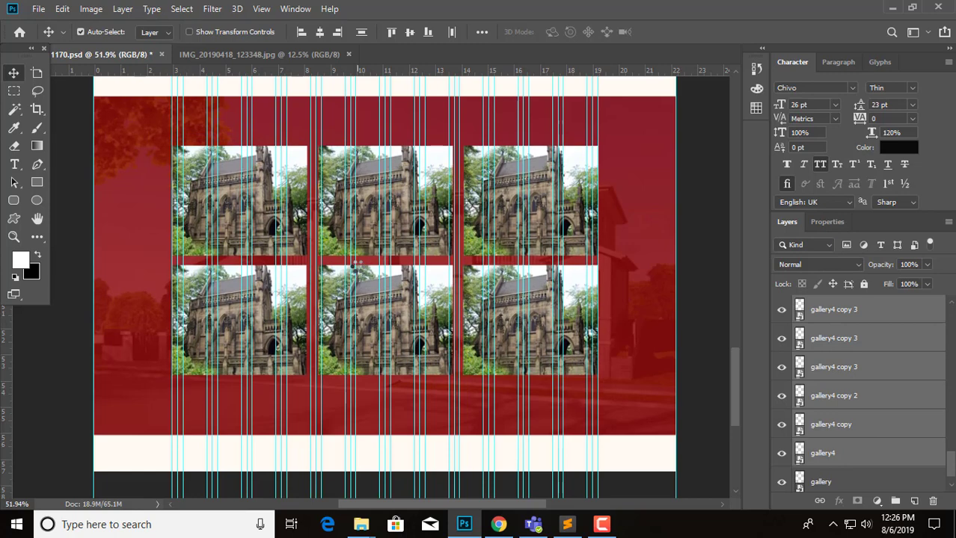
click(684, 275)
scroll(684, 275, up, 2)
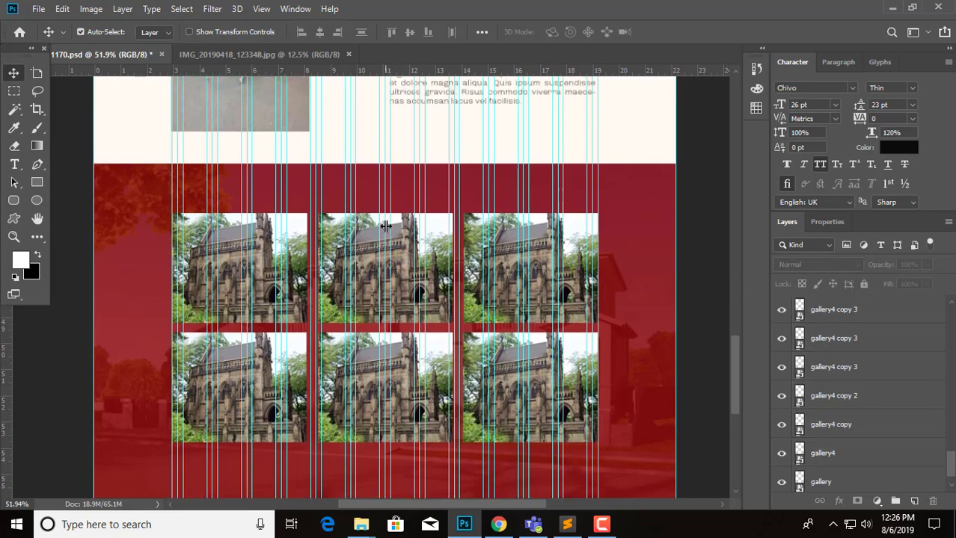
scroll(684, 275, down, 3)
Nudge the whole six-photo grid further down with Shift+Down, then deselect.
click(864, 369)
scroll(875, 385, down, 2)
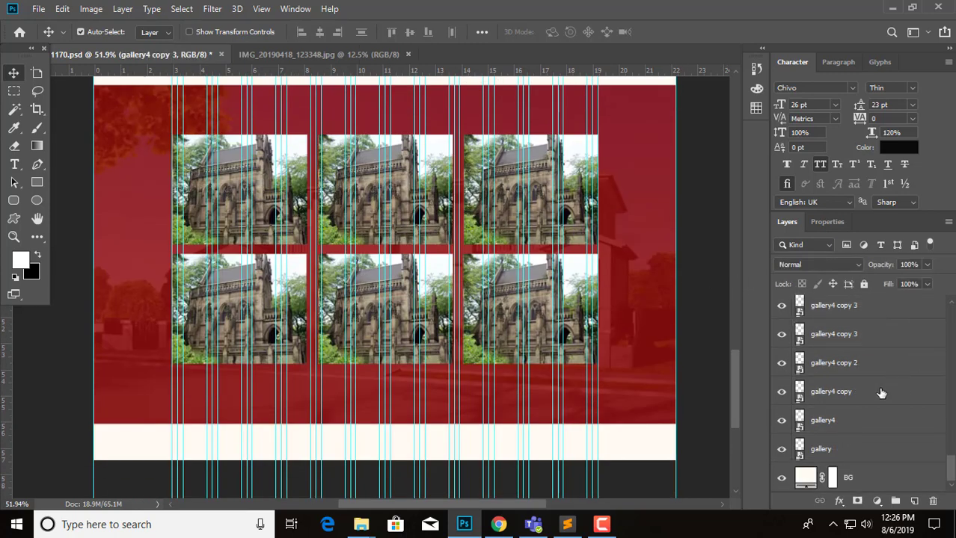
shift+click(854, 422)
key(shift+Down)
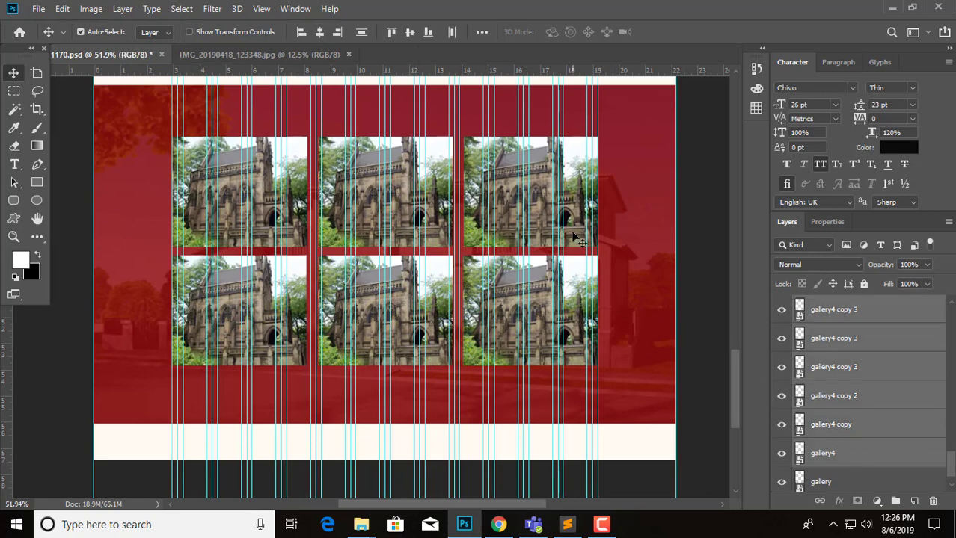
key(shift+Down)
key(shift+Down)
key(shift+Down)
key(shift+Down)
key(shift+Down)
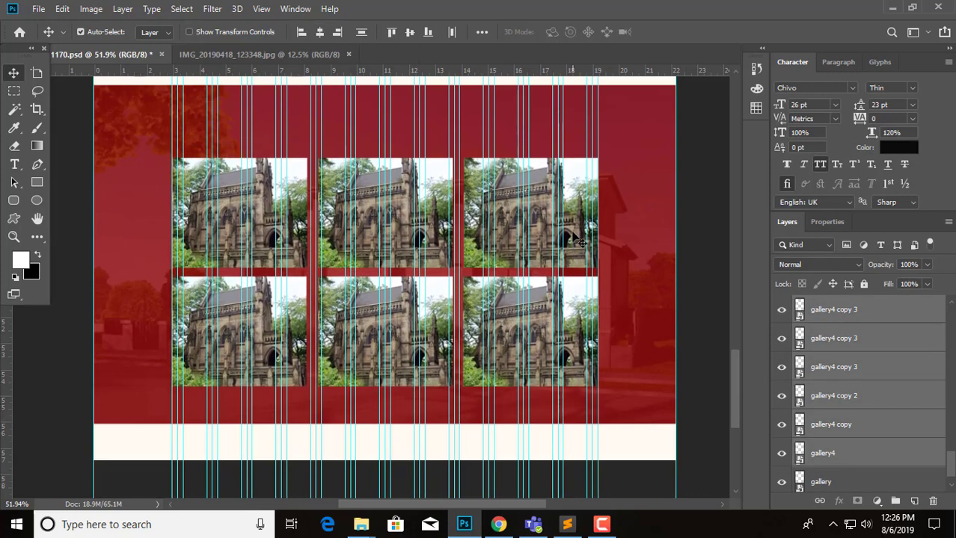
click(724, 201)
scroll(367, 191, up, 1)
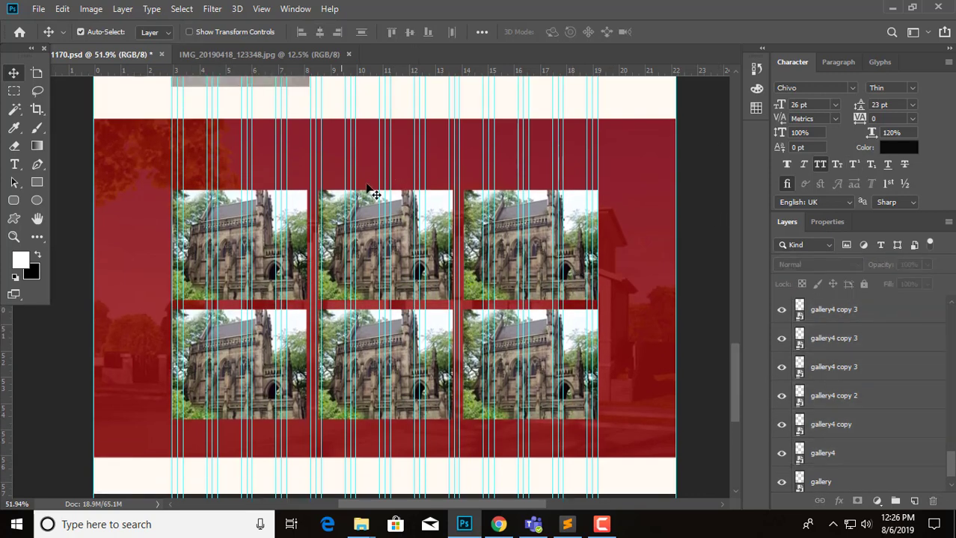
scroll(277, 210, up, 1)
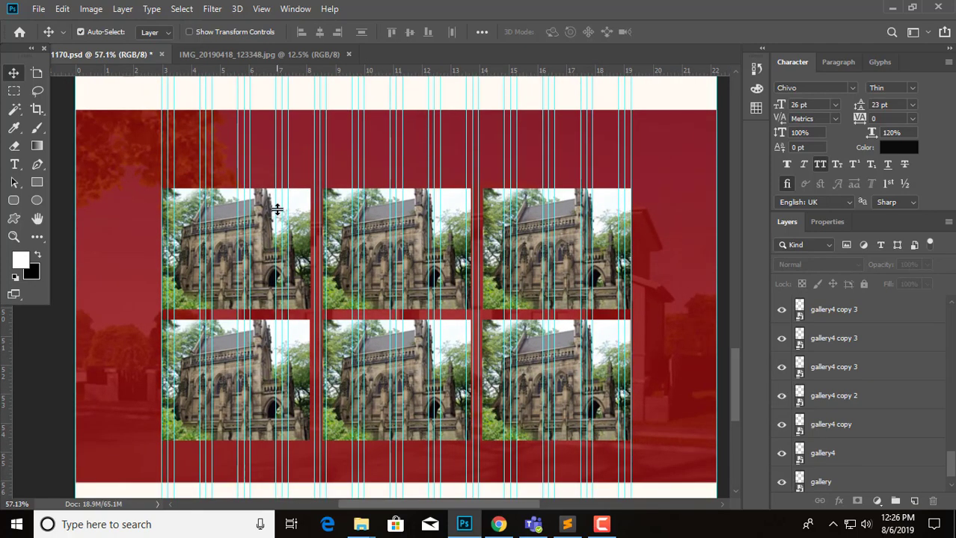
Make the heading above the grid read OUR PORTFOLIO in white (ffffff), enlarged from 26 pt.
click(14, 164)
click(328, 146)
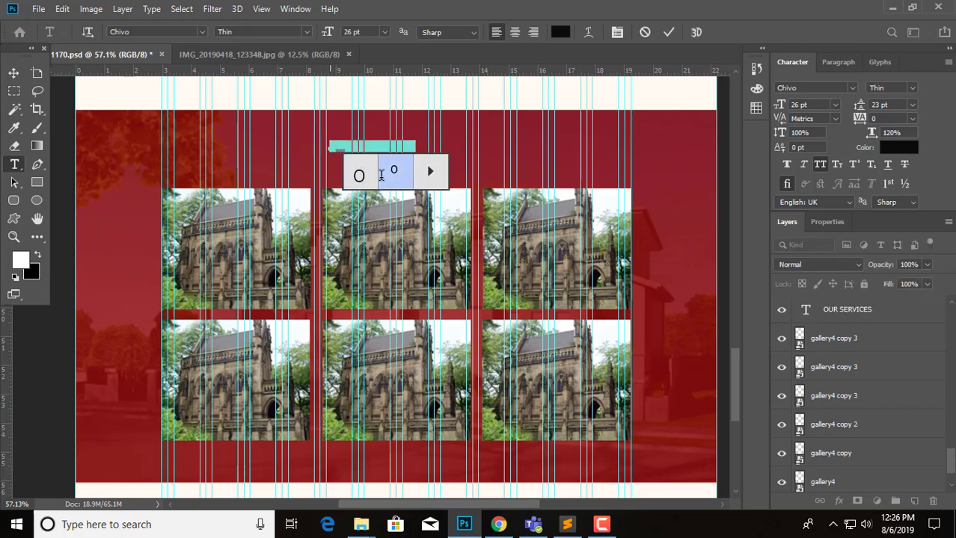
key(BackSpace)
text(PORTF)
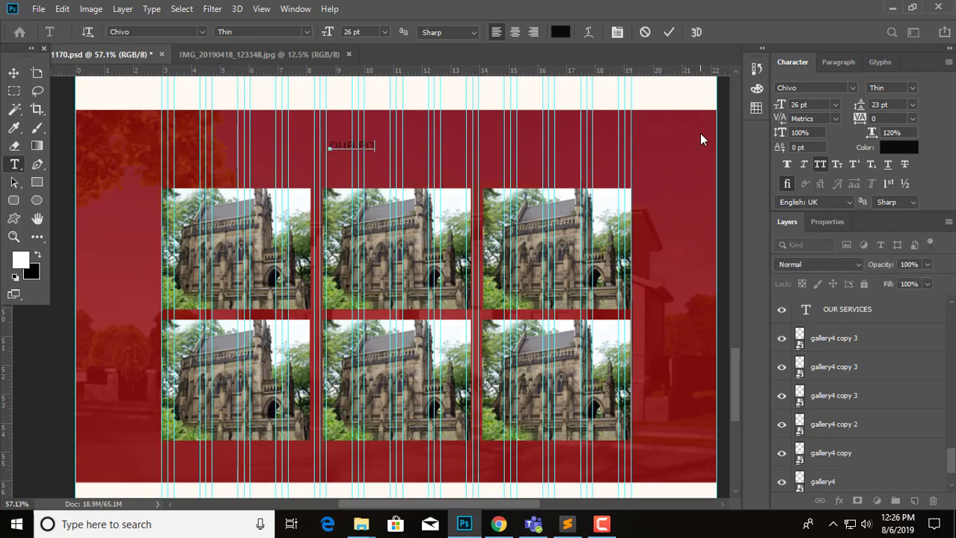
text(OLIO)
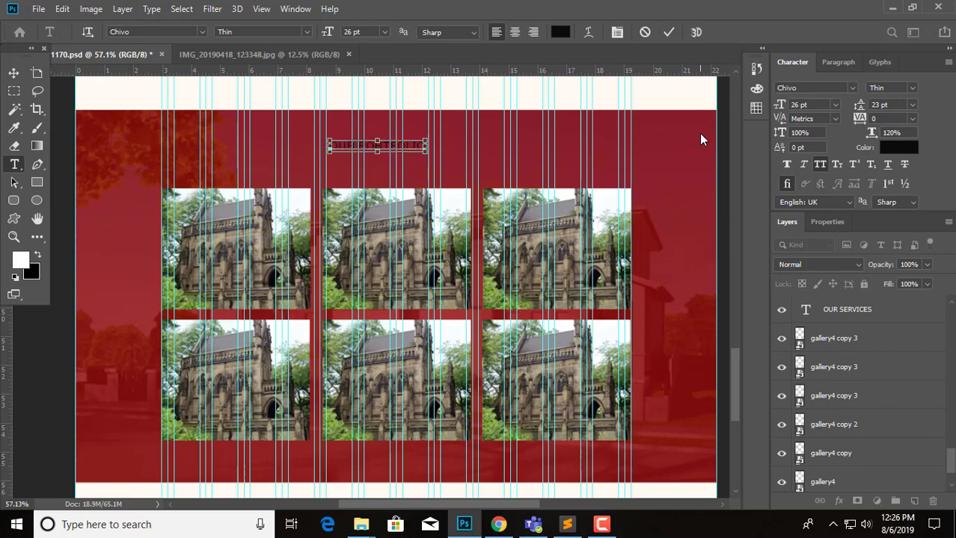
key(ctrl+a)
click(560, 31)
text(ffffff)
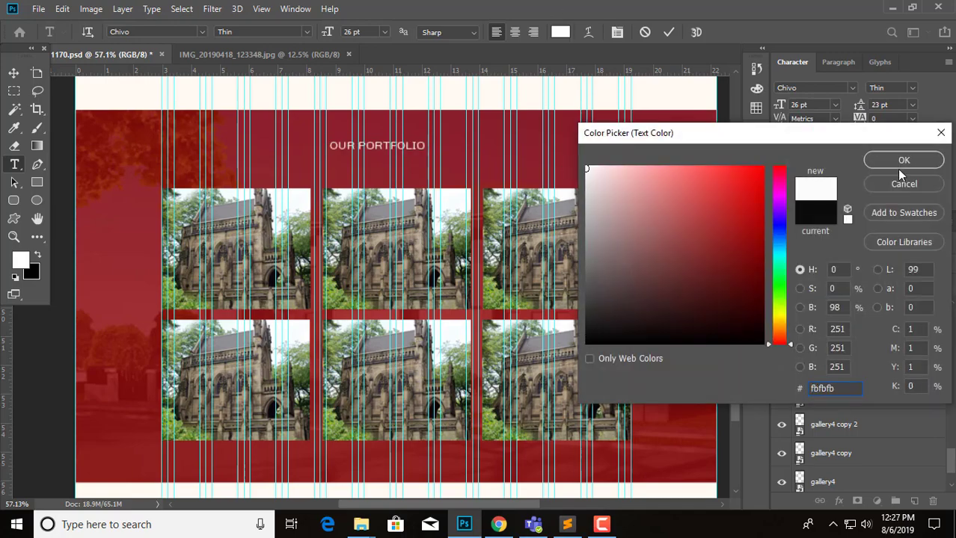
click(897, 164)
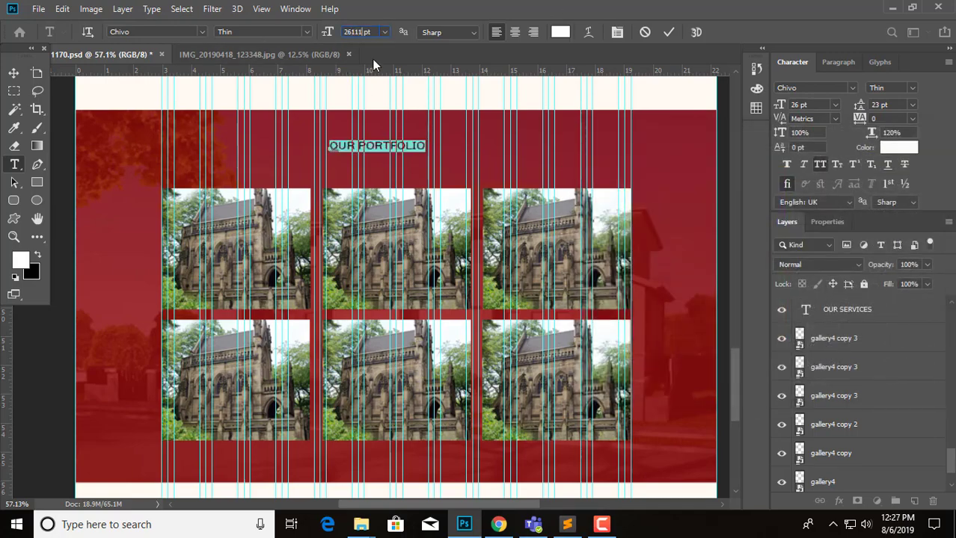
text(26)
key(Up)
key(Up)
key(Up)
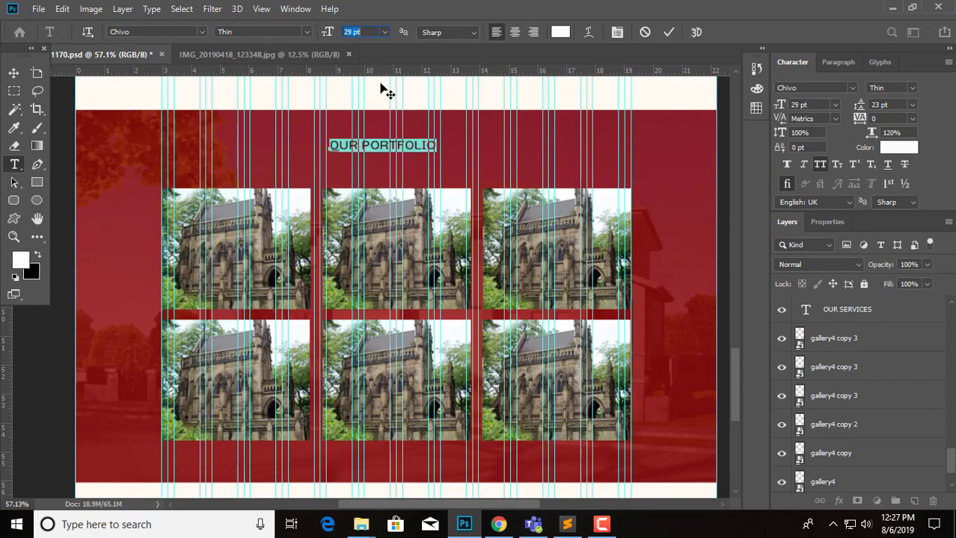
key(Up)
key(Up)
click(663, 34)
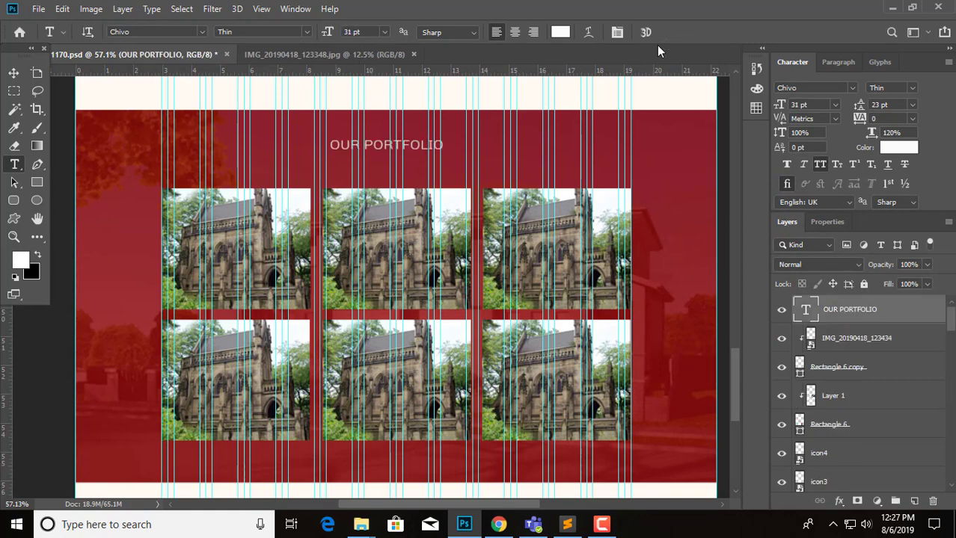
Nudge the OUR PORTFOLIO heading up and slightly left.
click(14, 73)
key(Up)
key(Up)
key(Up)
key(Up)
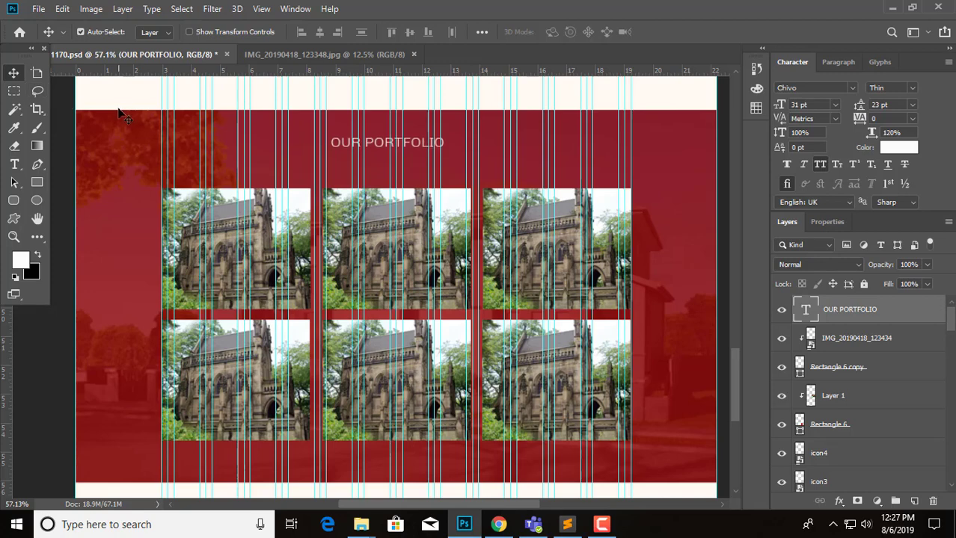
key(Up)
key(Up)
key(Left)
key(Left)
key(Left)
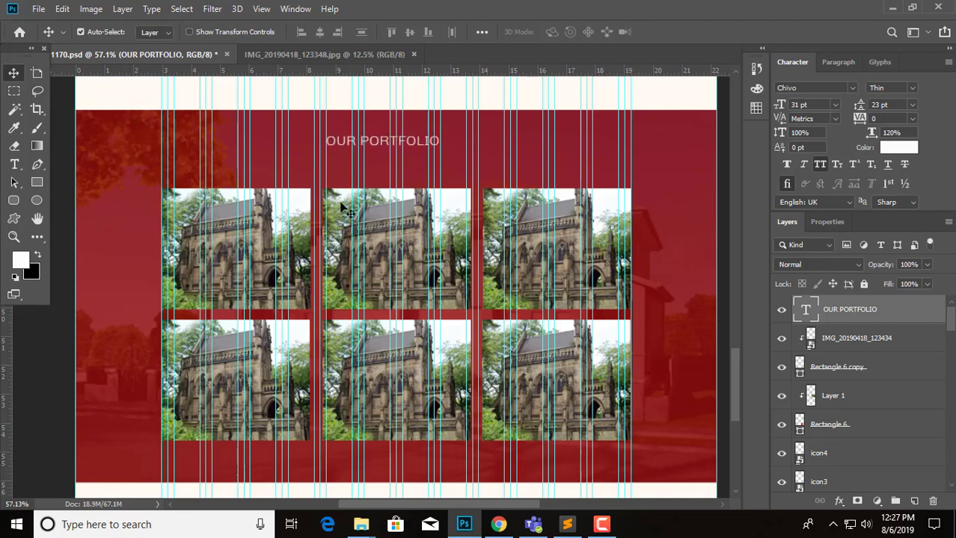
Draw a paragraph text box under the heading with All Caps off, 16 pt, centred.
click(15, 162)
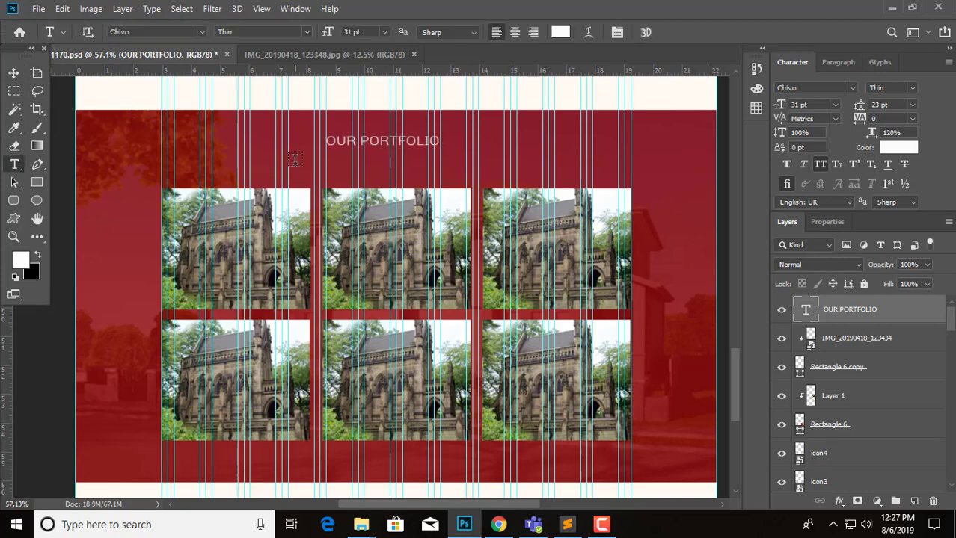
drag(256, 156, 539, 174)
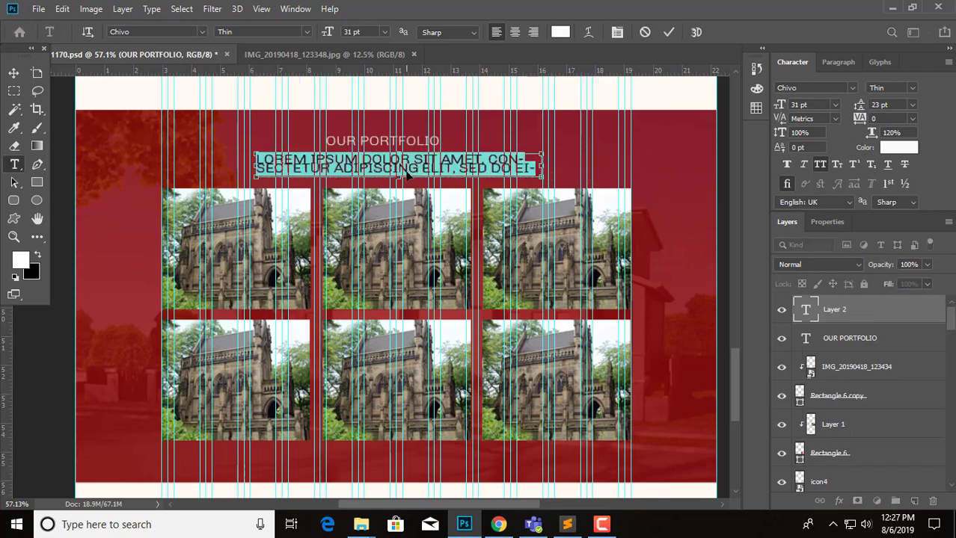
click(819, 164)
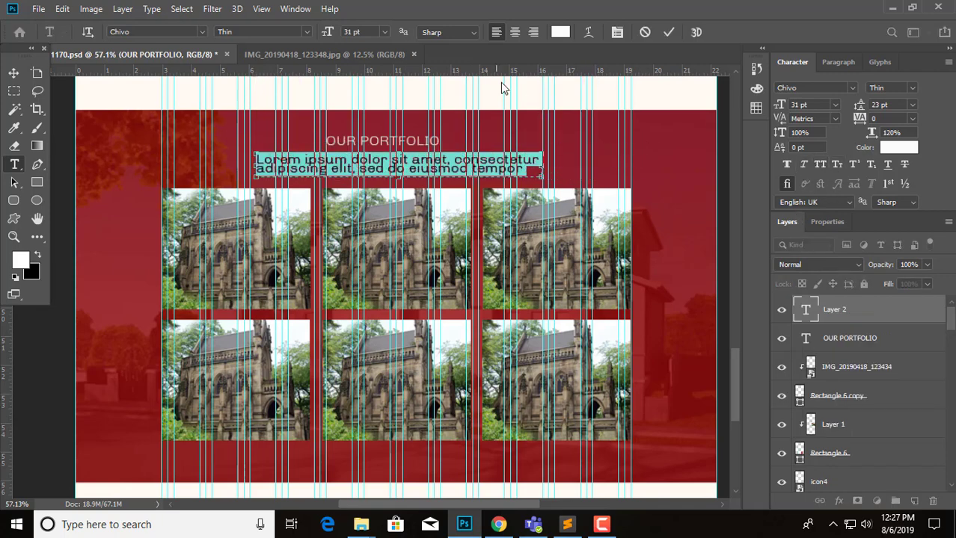
click(355, 31)
scroll(355, 31, down, 5)
scroll(355, 32, down, 5)
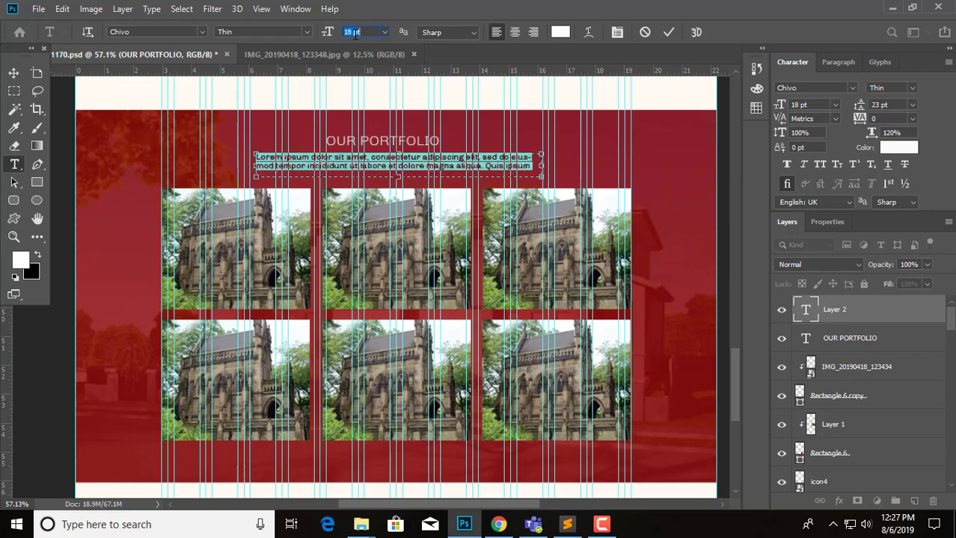
scroll(355, 32, down, 5)
key(Down)
key(Down)
click(515, 32)
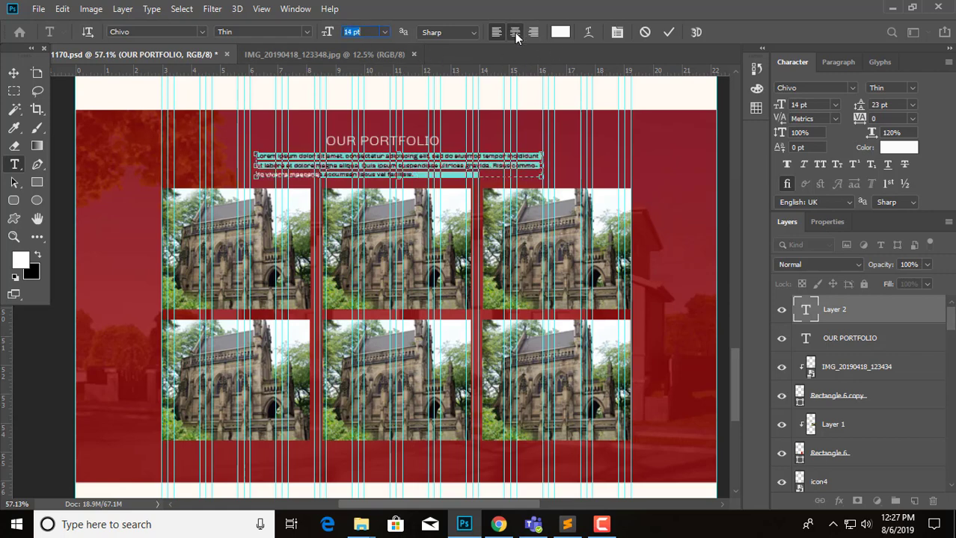
key(Up)
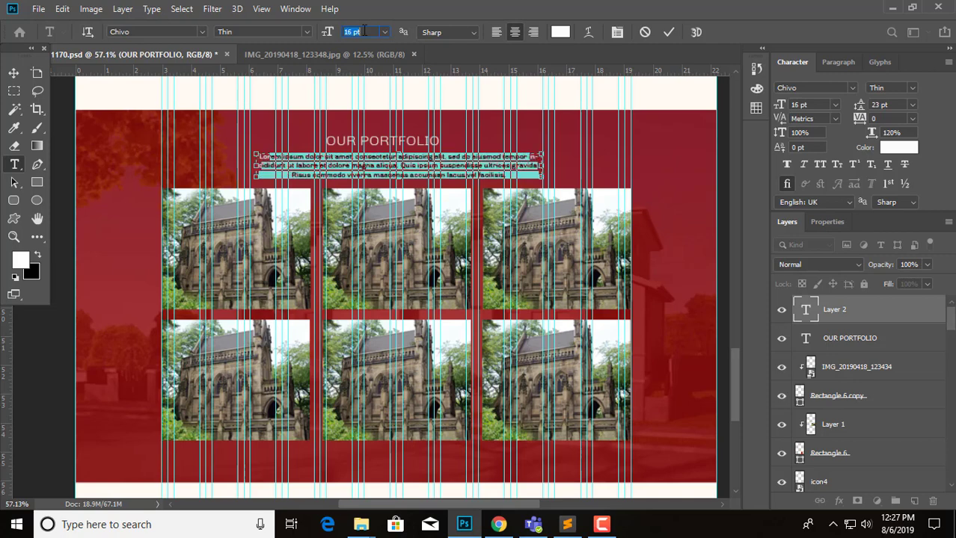
key(Up)
click(667, 32)
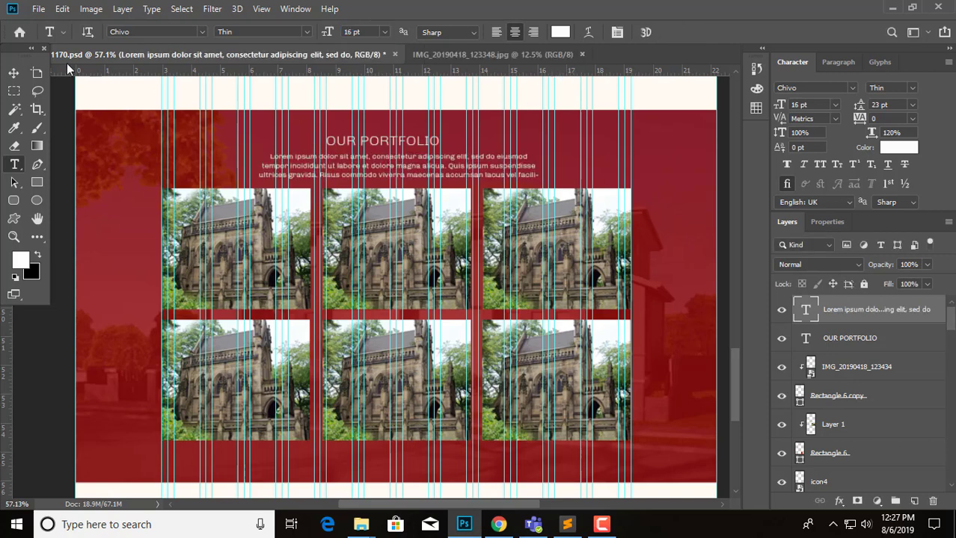
click(14, 73)
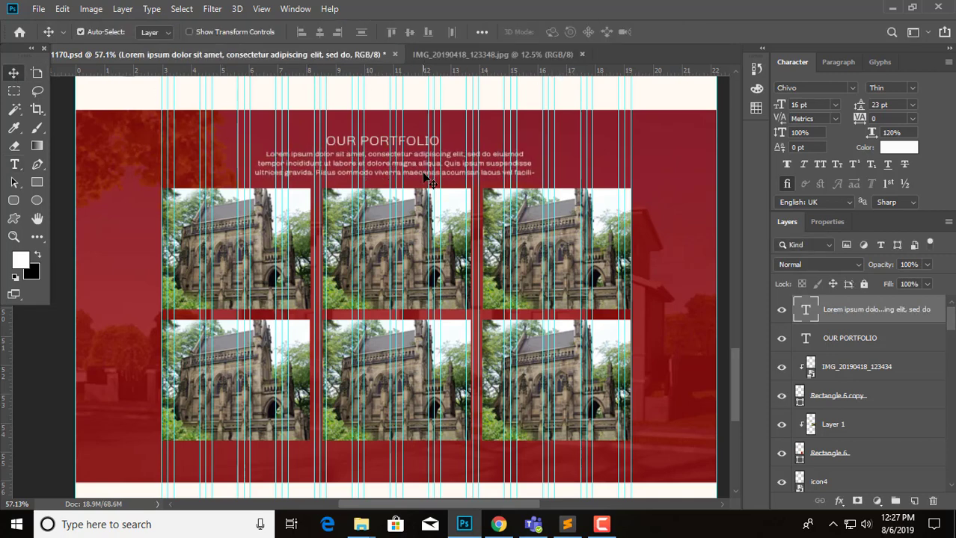
Scroll through the landing page mockup and save the Photoshop document.
scroll(455, 218, down, 3)
scroll(458, 215, up, 2)
scroll(458, 216, down, 1)
scroll(452, 219, down, 3)
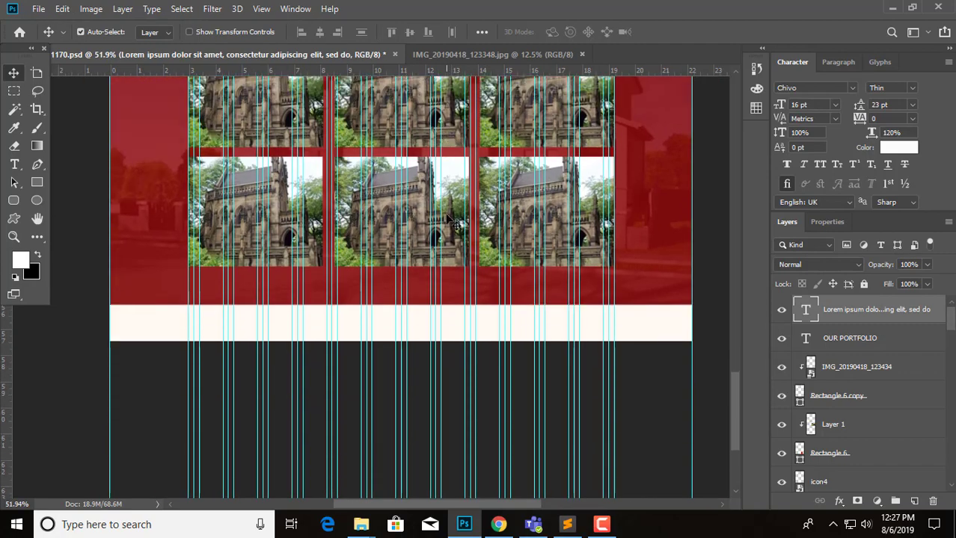
scroll(443, 222, up, 1)
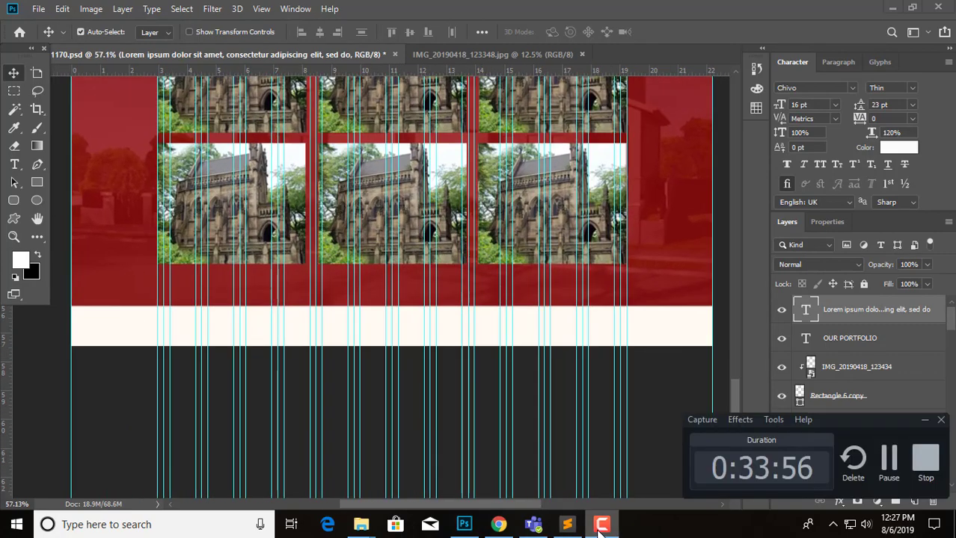
scroll(380, 212, down, 2)
scroll(403, 258, up, 4)
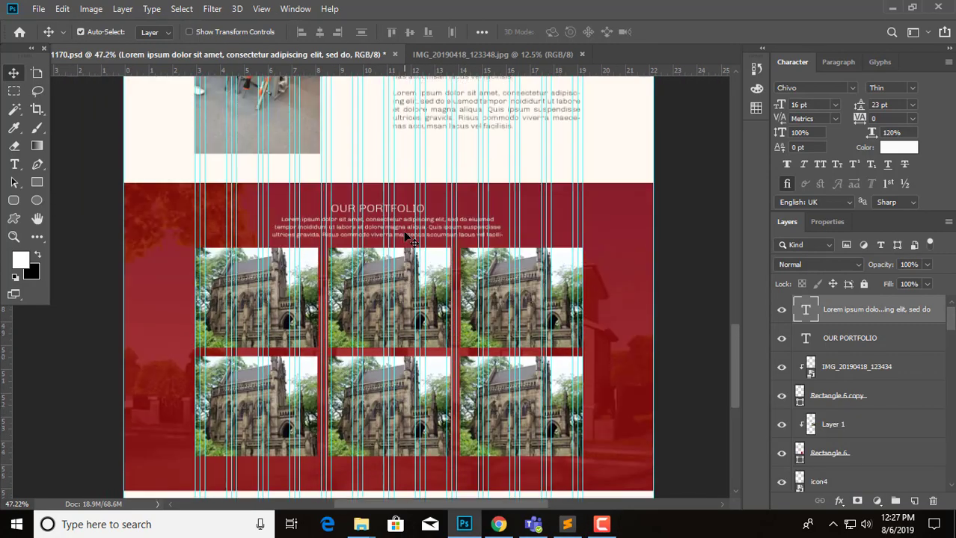
scroll(407, 240, up, 1)
key(ctrl+s)
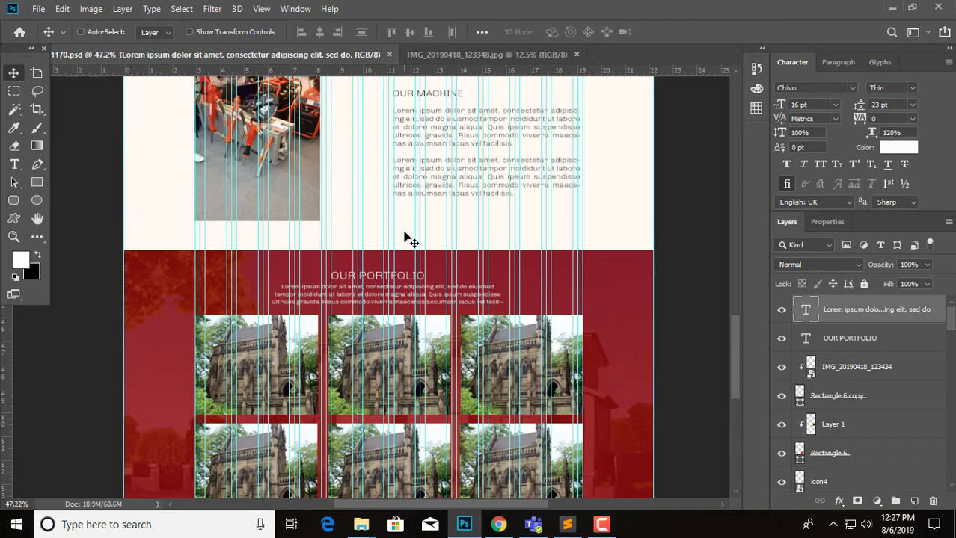
Hide the guides and preview the finished page from top to bottom.
key(ctrl+semicolon)
scroll(465, 247, down, 1)
scroll(466, 248, down, 1)
scroll(466, 251, down, 1)
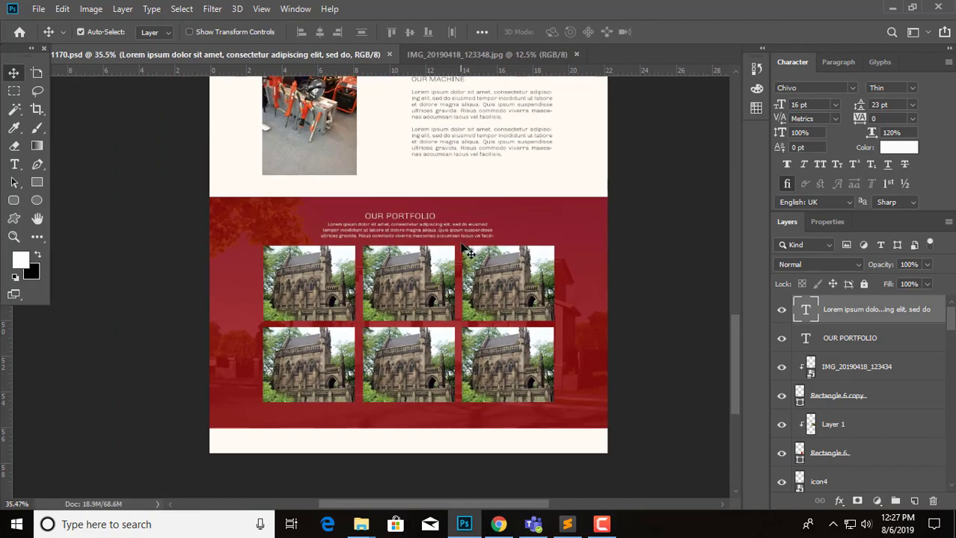
scroll(466, 252, up, 3)
scroll(469, 249, up, 3)
scroll(459, 245, up, 2)
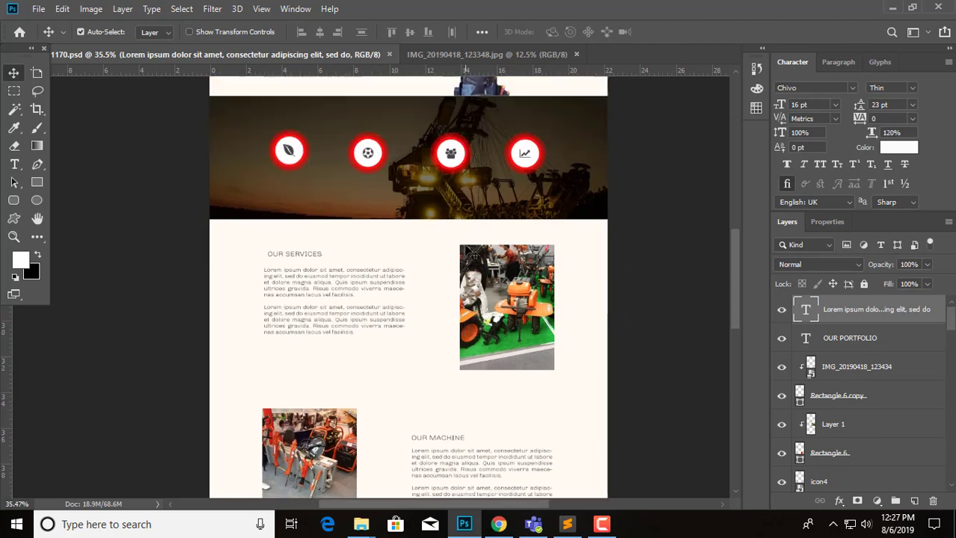
scroll(467, 256, up, 3)
scroll(467, 257, up, 2)
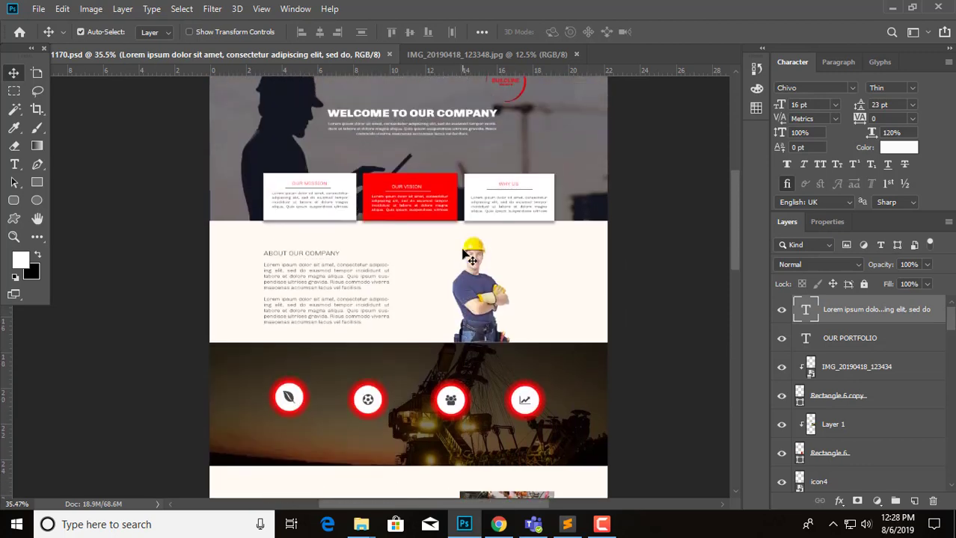
scroll(466, 253, up, 3)
scroll(464, 258, down, 1)
scroll(456, 273, down, 3)
scroll(447, 275, down, 2)
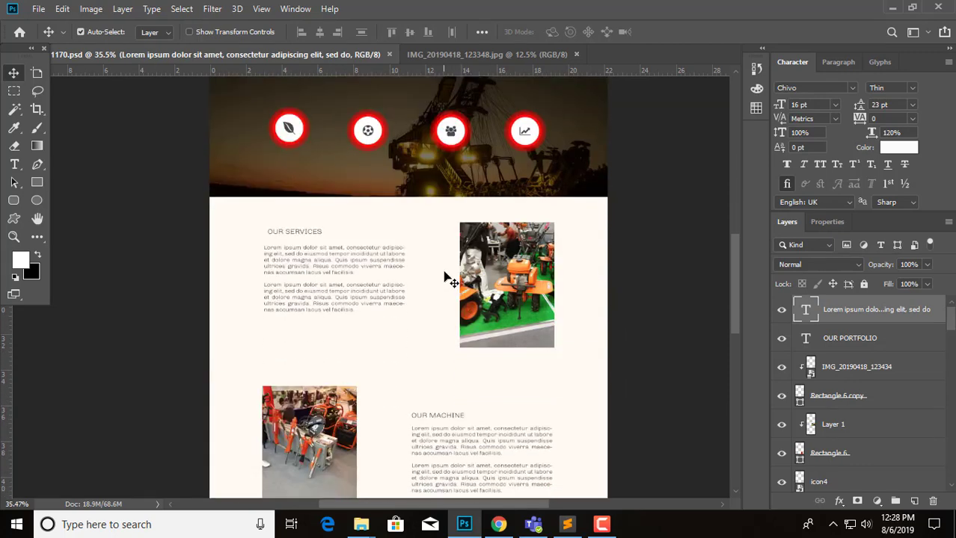
scroll(453, 265, down, 2)
scroll(457, 258, down, 2)
scroll(457, 254, down, 1)
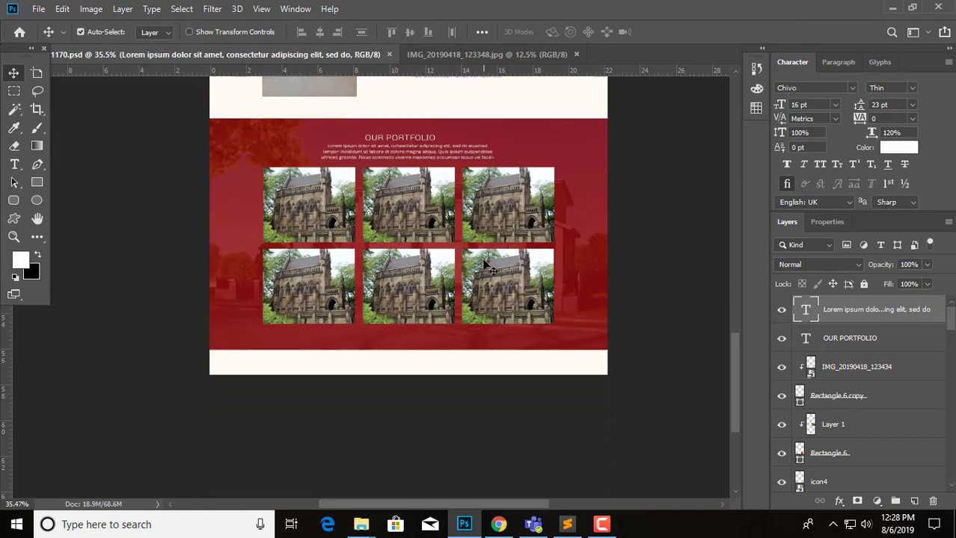
scroll(486, 265, up, 1)
scroll(487, 266, up, 1)
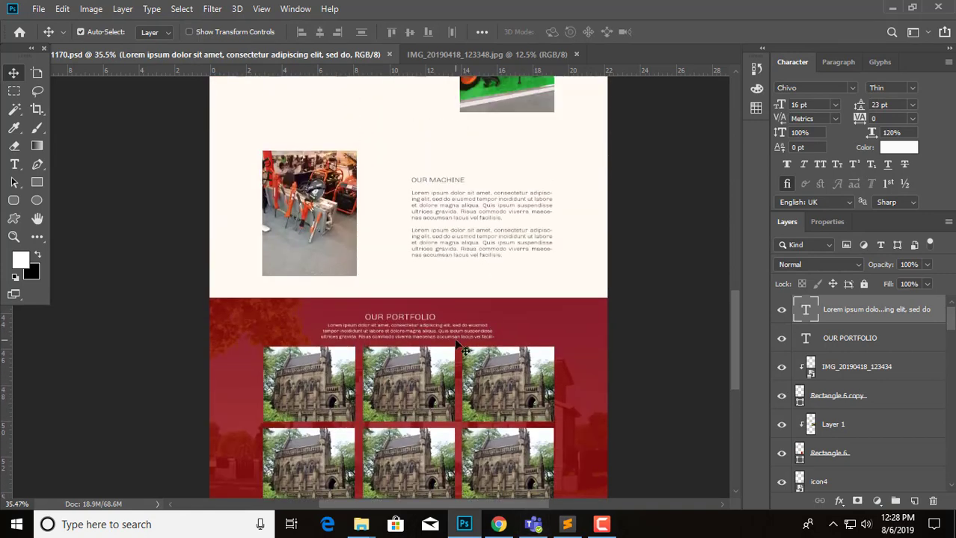
Save a copy of the mockup to the Desktop as a maximum-quality JPEG.
click(38, 8)
click(116, 164)
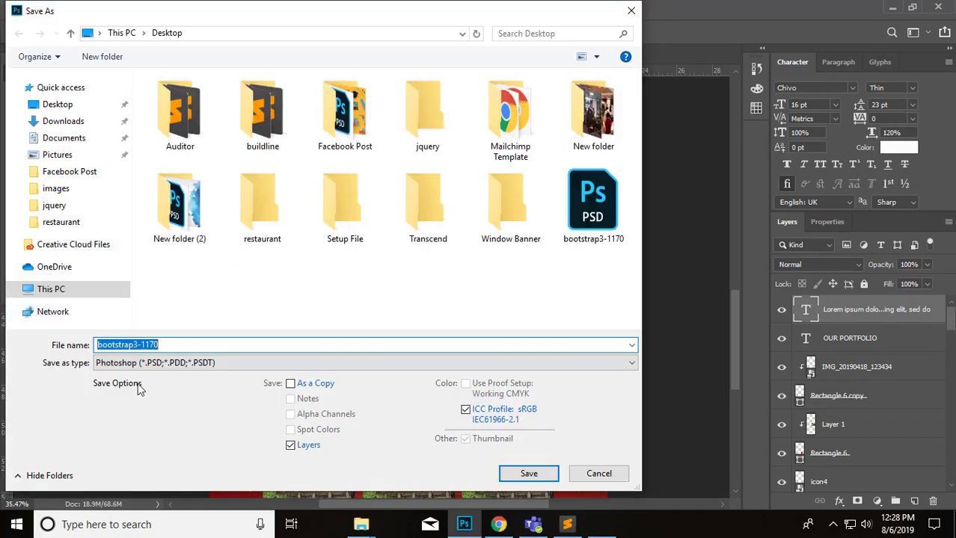
click(150, 363)
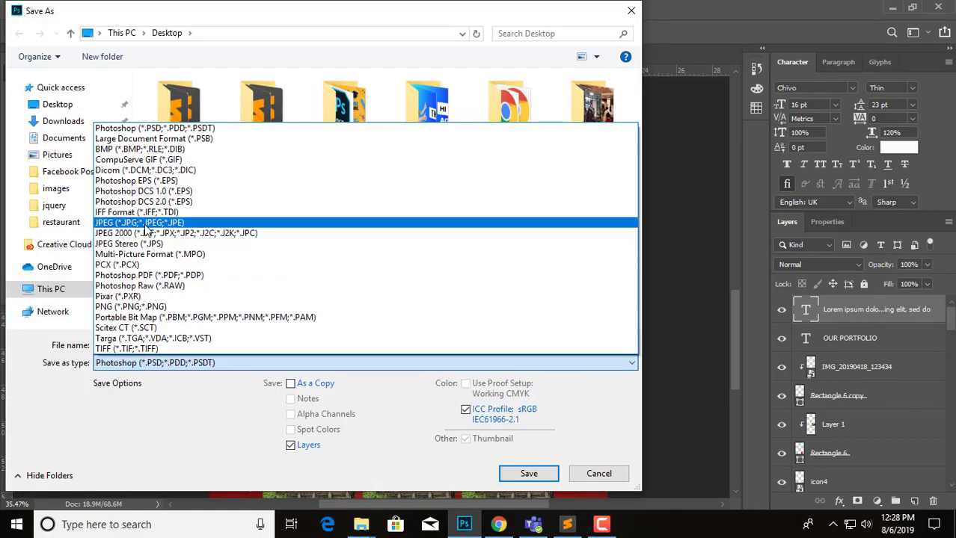
click(241, 217)
click(528, 473)
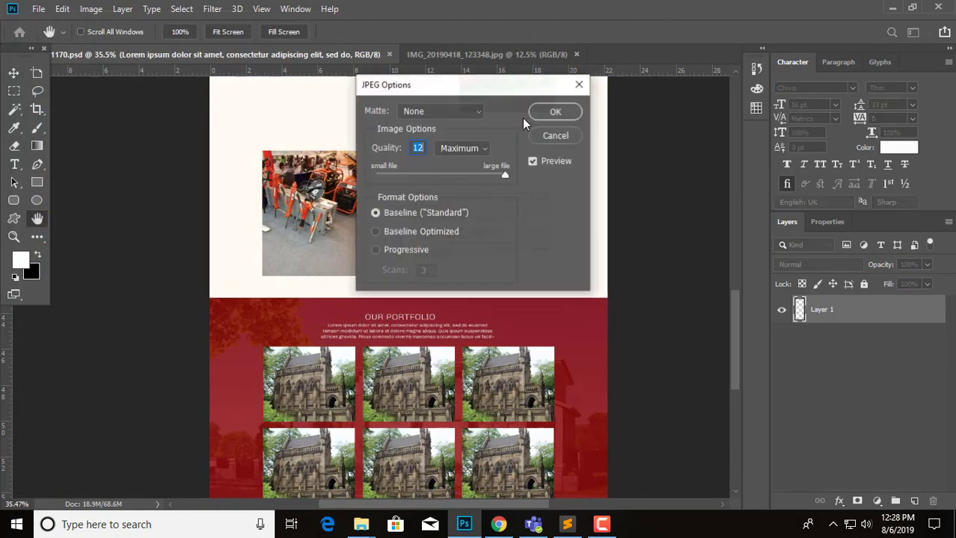
click(557, 113)
click(892, 8)
Minimise Chrome and File Explorer, then open the 1600 × 4139 JPG maximised in Photos.
click(879, 7)
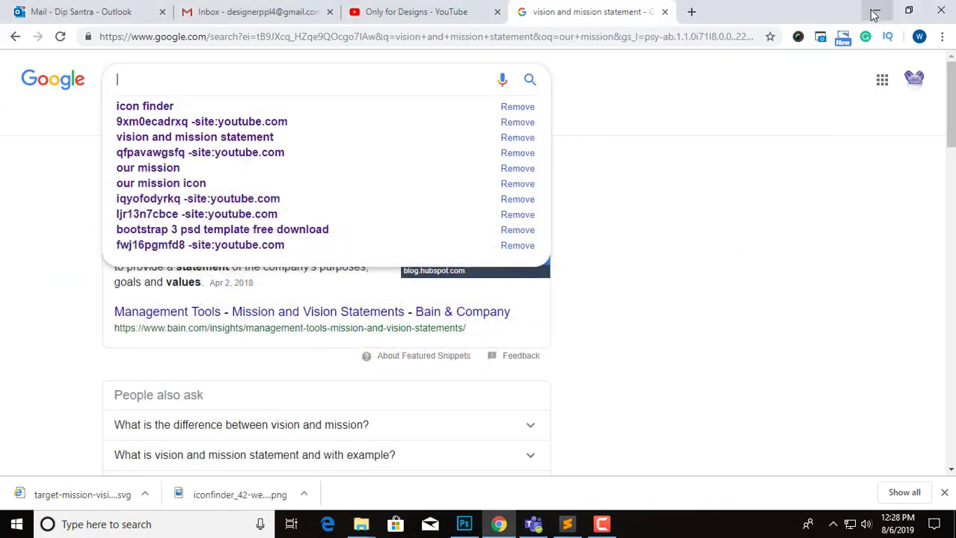
click(877, 9)
click(873, 11)
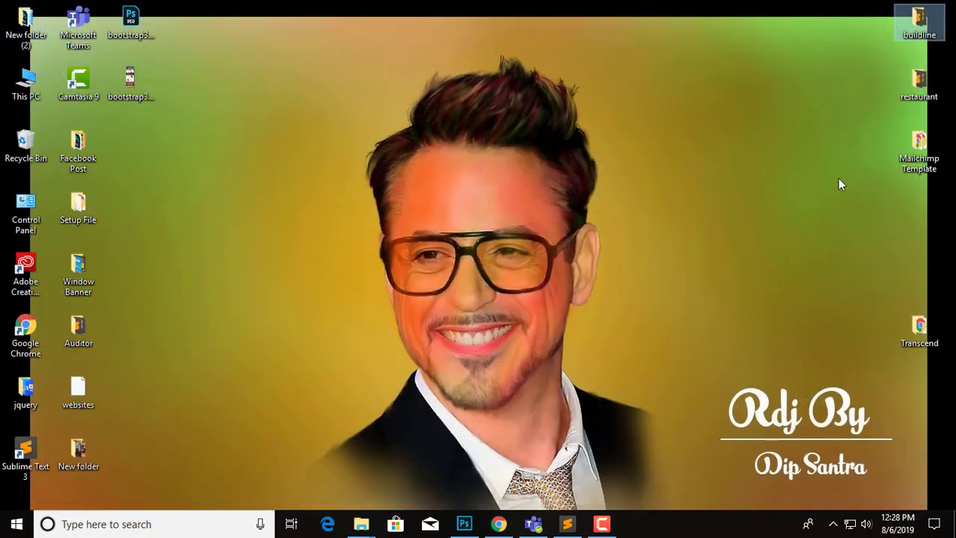
double_click(154, 68)
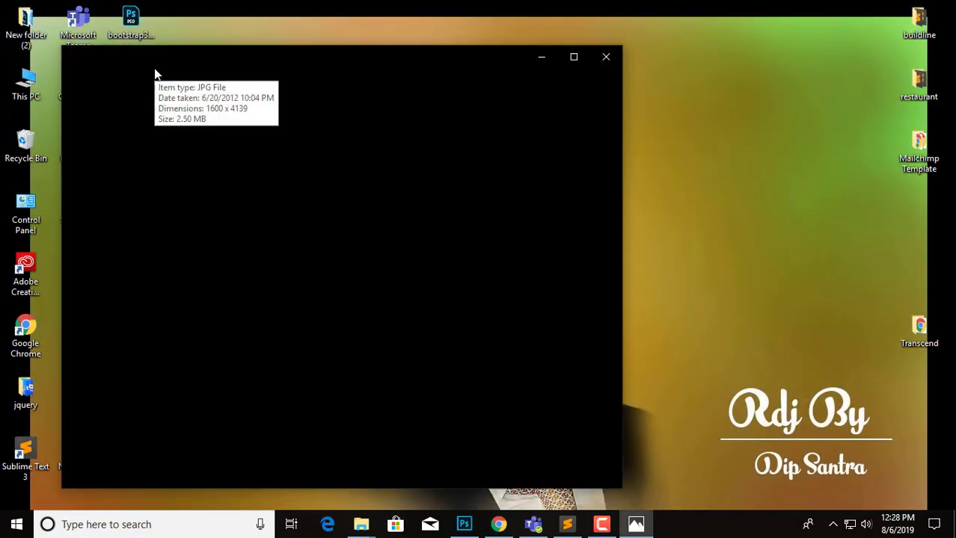
click(573, 60)
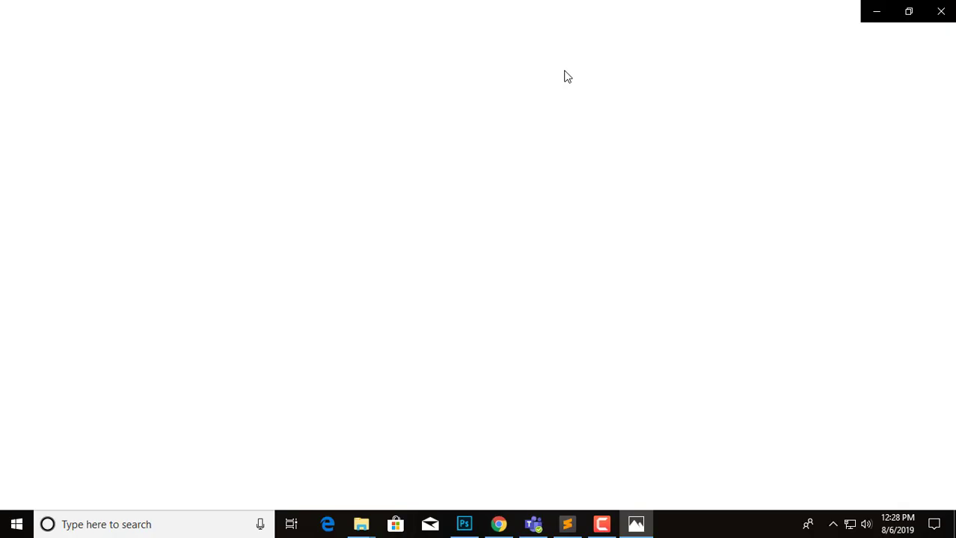
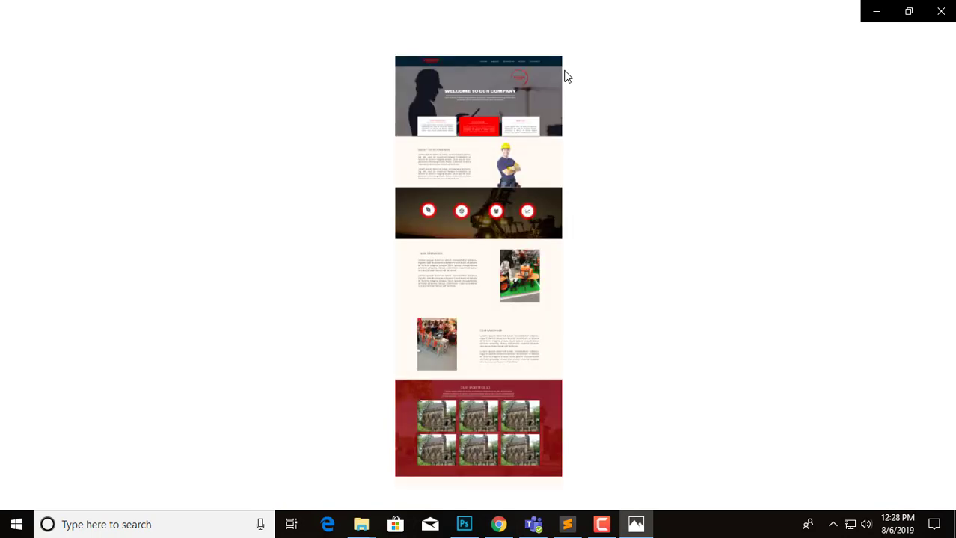
Bring up the zoom slider for the bootstrap3-1170.jpg website mockup.
mouse_move(566, 77)
click(408, 37)
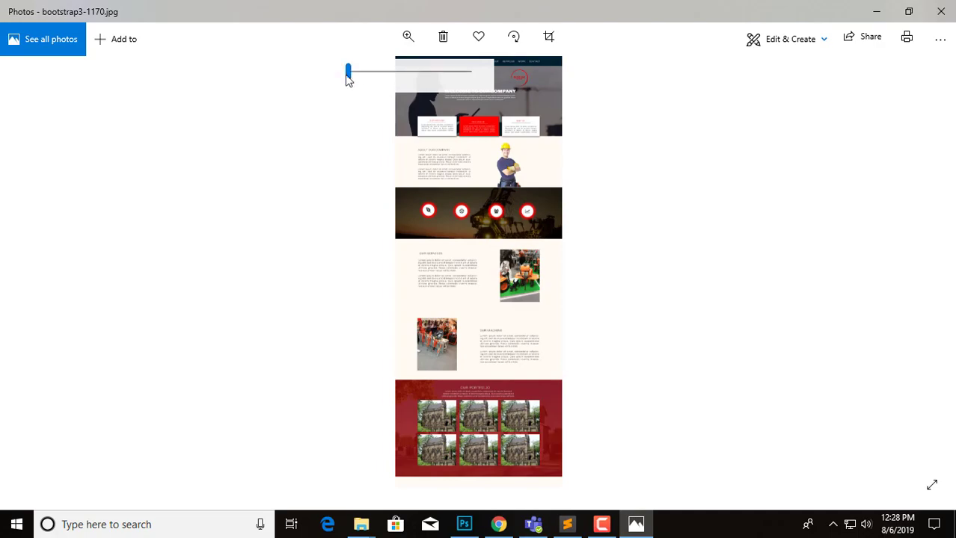
Zoom in and inspect the WELCOME TO OUR COMPANY hero, icon row and OUR SERVICES section.
drag(357, 76, 367, 78)
scroll(449, 247, up, 2)
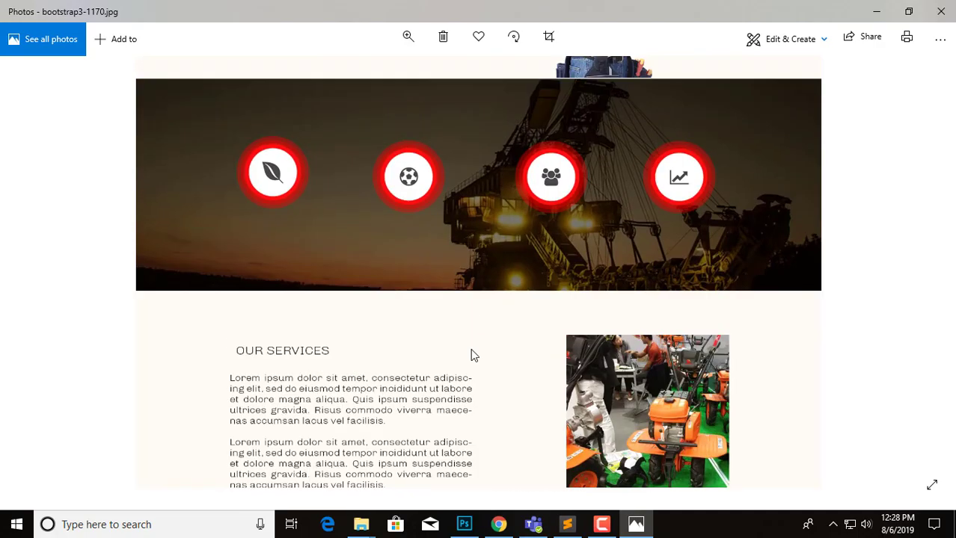
scroll(486, 352, up, 3)
scroll(509, 342, up, 3)
scroll(545, 305, up, 2)
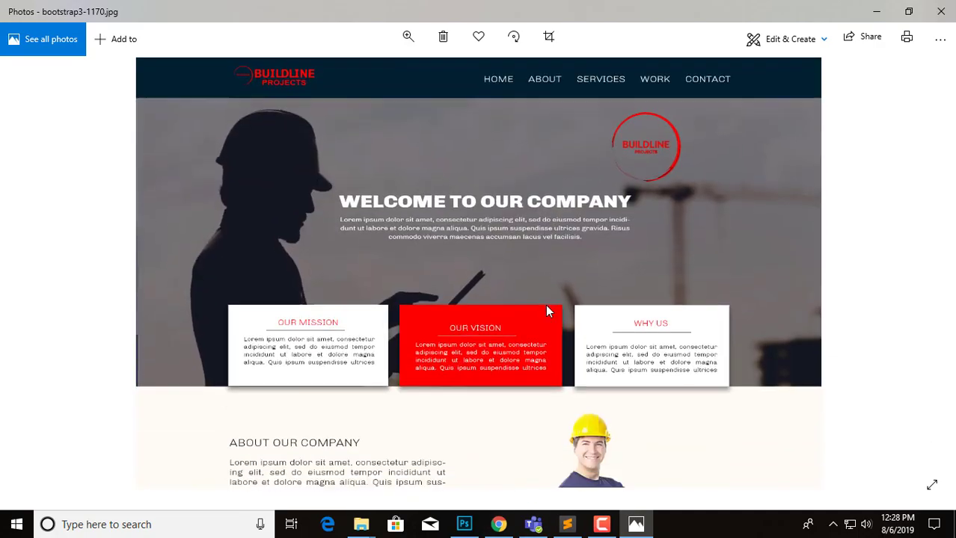
scroll(530, 400, down, 3)
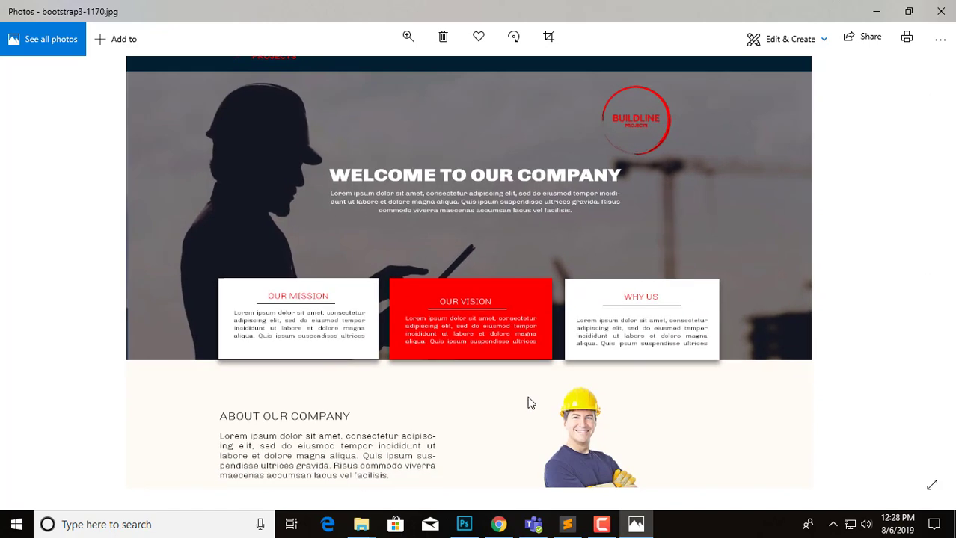
drag(523, 323, 540, 188)
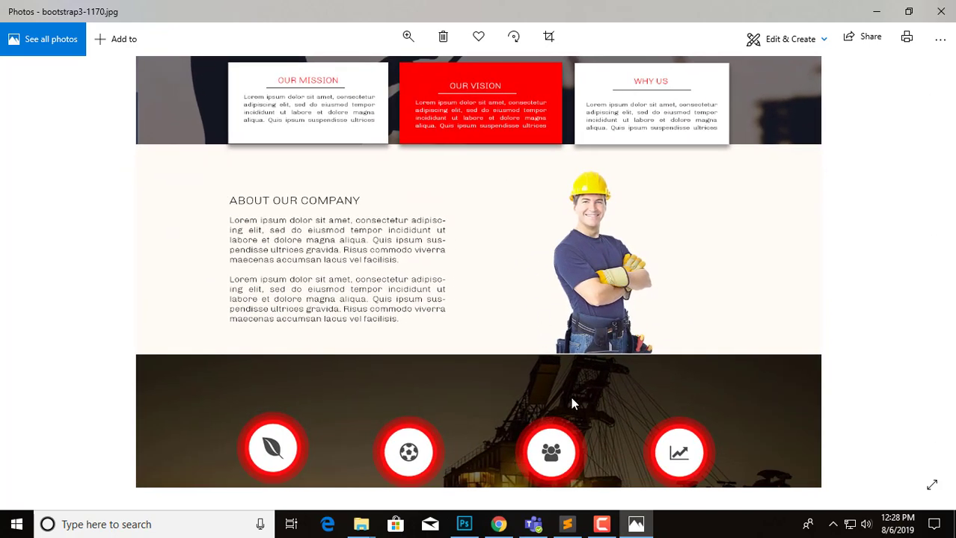
drag(571, 404, 580, 279)
Pan further down the enlarged mockup to the portfolio gallery of building photos.
scroll(576, 390, down, 2)
scroll(581, 380, down, 3)
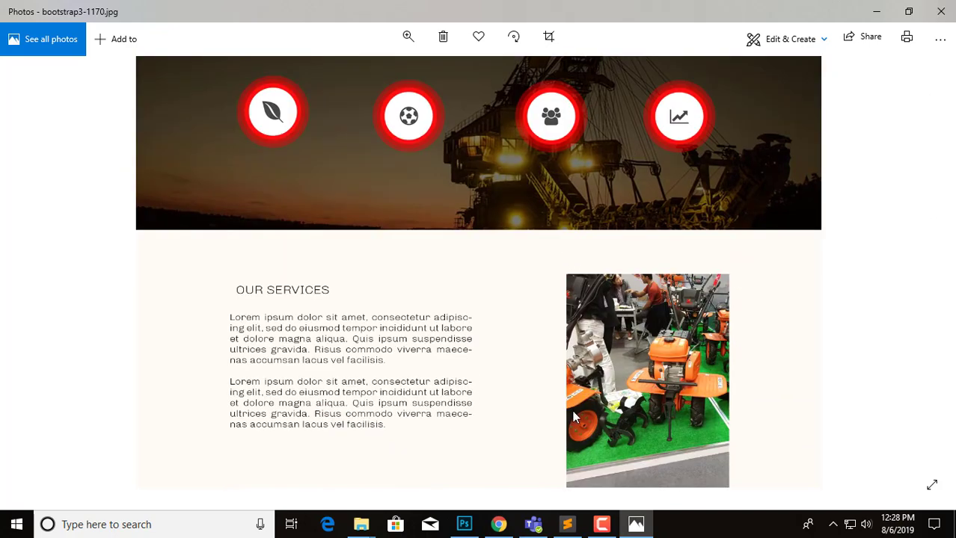
scroll(577, 389, down, 2)
drag(549, 420, 554, 299)
scroll(545, 331, down, 2)
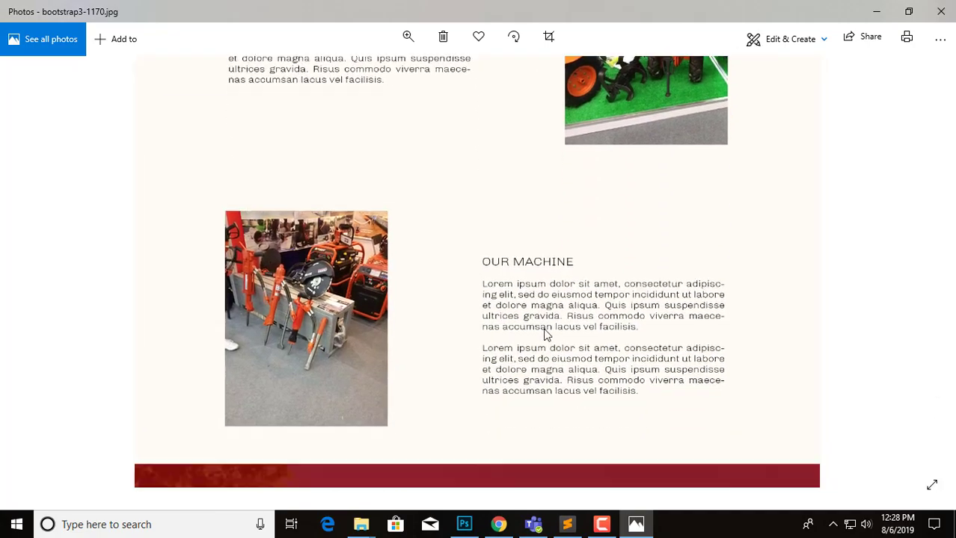
scroll(528, 316, down, 2)
scroll(533, 300, down, 2)
scroll(533, 300, down, 2)
scroll(513, 341, down, 1)
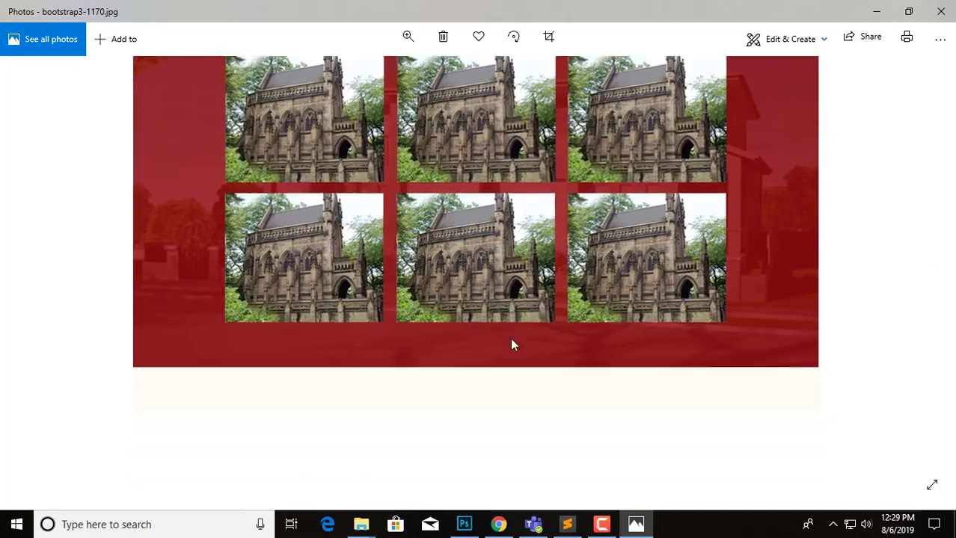
Scroll back up, then zoom out so the whole mockup page fits the window.
scroll(519, 198, up, 2)
scroll(528, 236, up, 6)
scroll(528, 236, up, 6)
scroll(516, 250, up, 6)
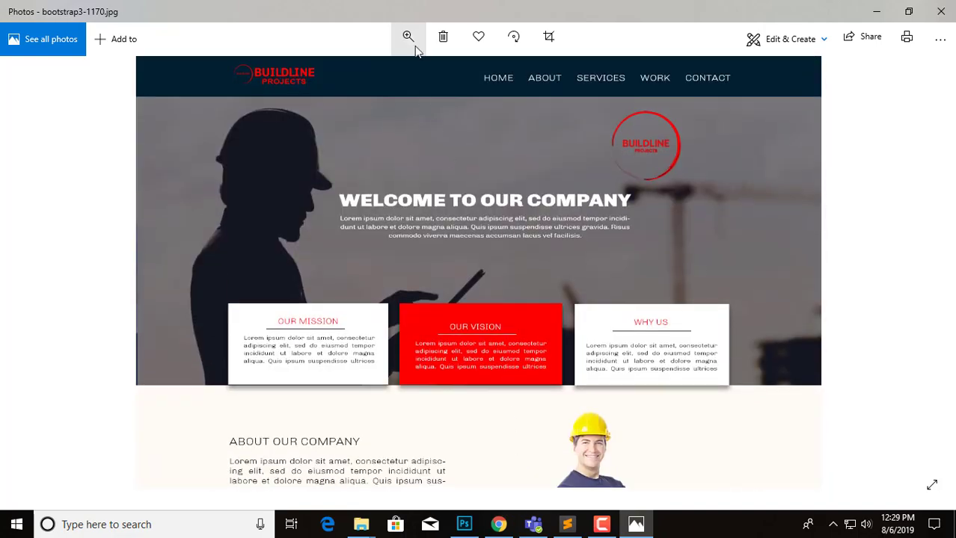
click(408, 36)
drag(367, 71, 341, 71)
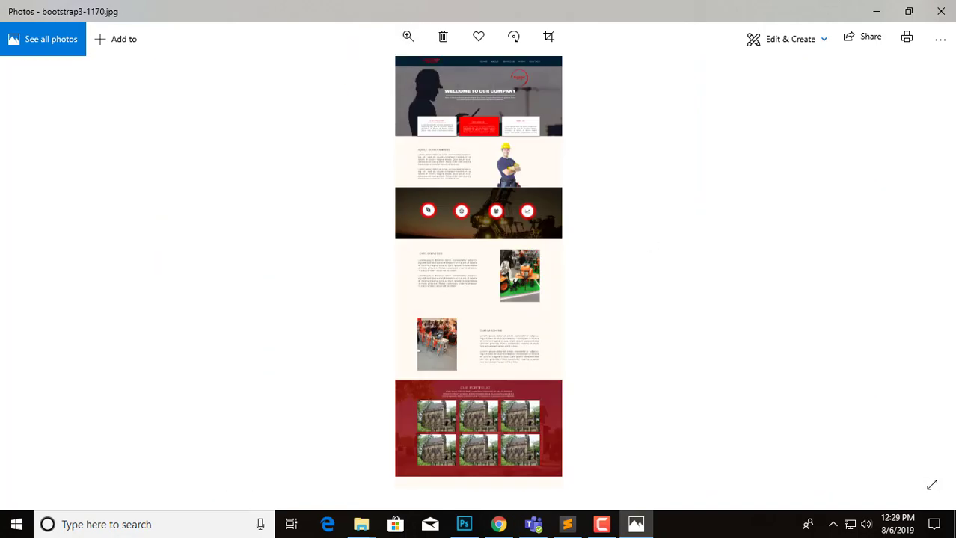